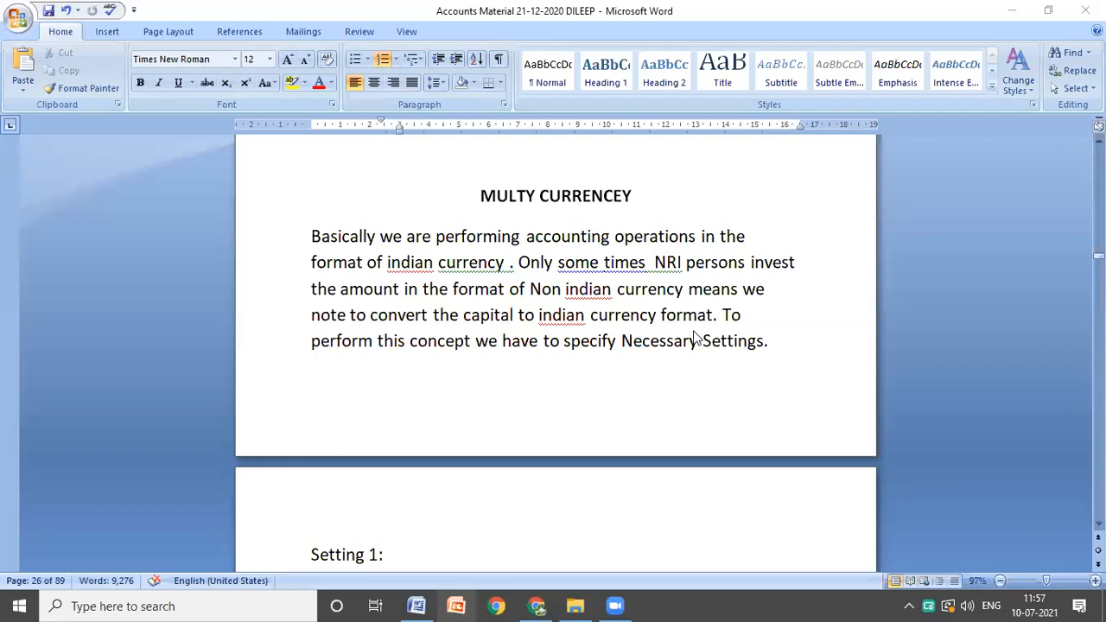
Step: Review the Multy Currencey notes through Setting 1, Setting 2 and the first transaction of Problem 1
{"action": "scroll", "coordinate": [670, 276], "scroll_direction": "down", "scroll_amount": 1}
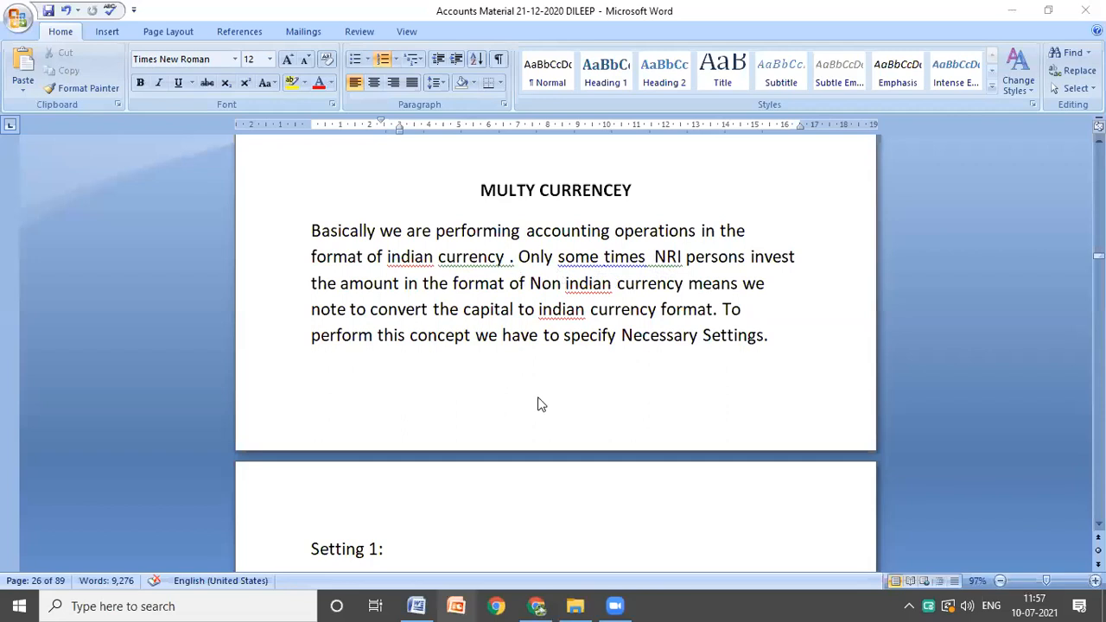
{"action": "scroll", "coordinate": [537, 404], "scroll_direction": "down", "scroll_amount": 3}
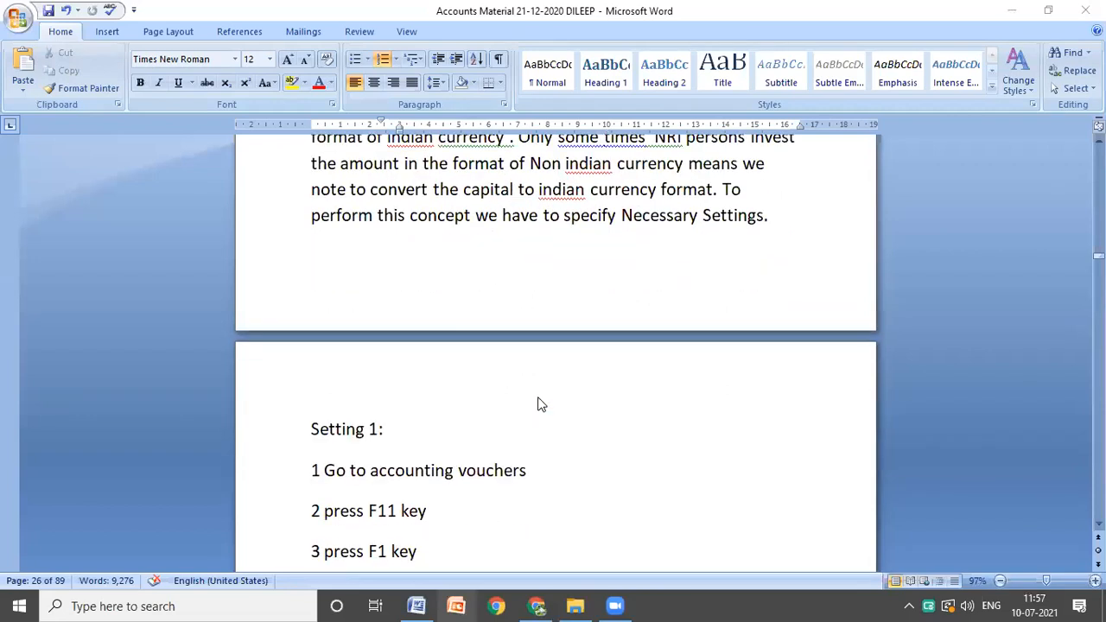
{"action": "scroll", "coordinate": [537, 404], "scroll_direction": "down", "scroll_amount": 1}
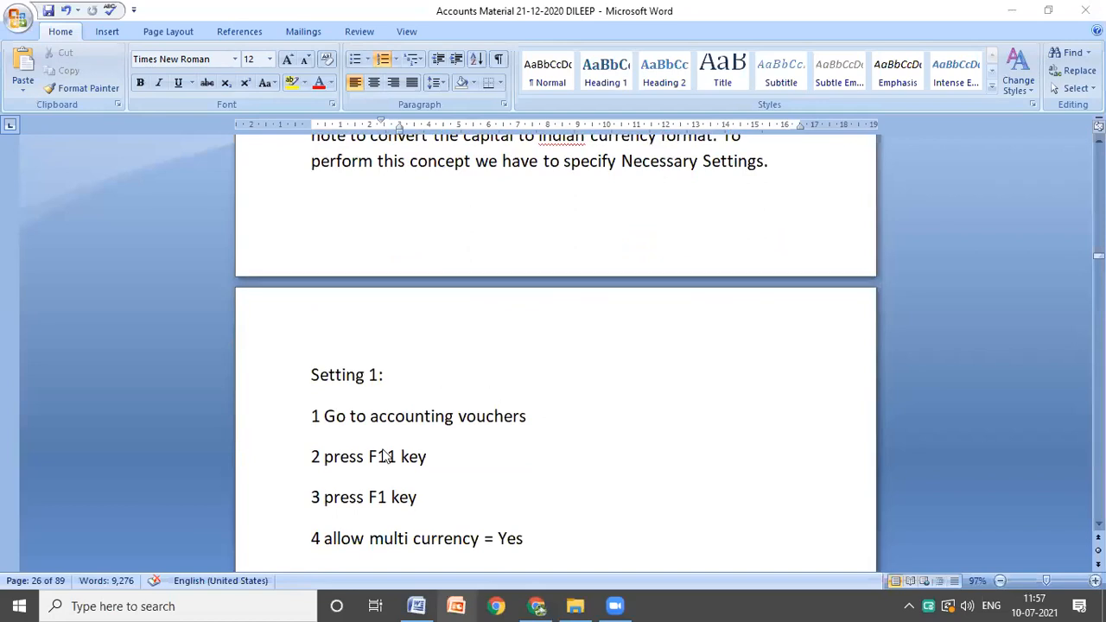
{"action": "scroll", "coordinate": [386, 456], "scroll_direction": "down", "scroll_amount": 1}
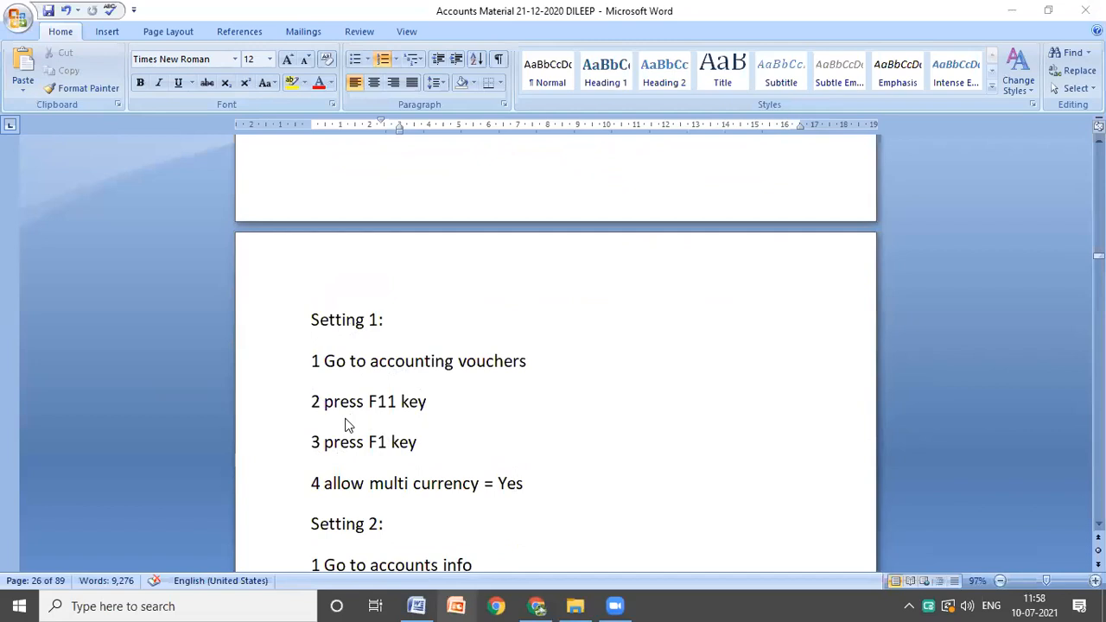
{"action": "scroll", "coordinate": [412, 423], "scroll_direction": "down", "scroll_amount": 2}
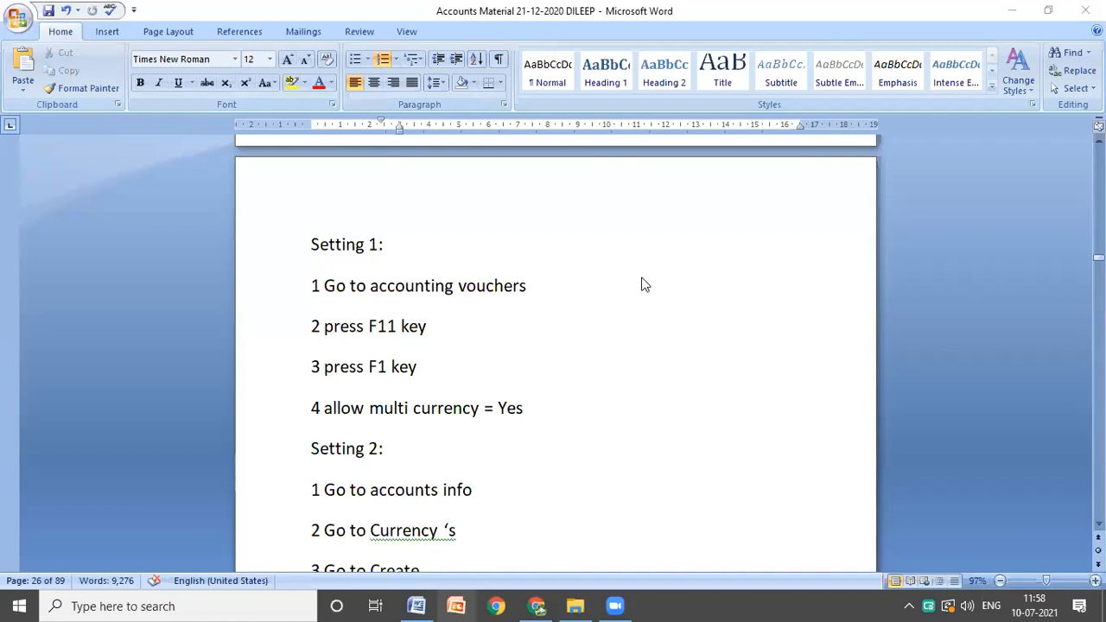
{"action": "scroll", "coordinate": [508, 438], "scroll_direction": "down", "scroll_amount": 1}
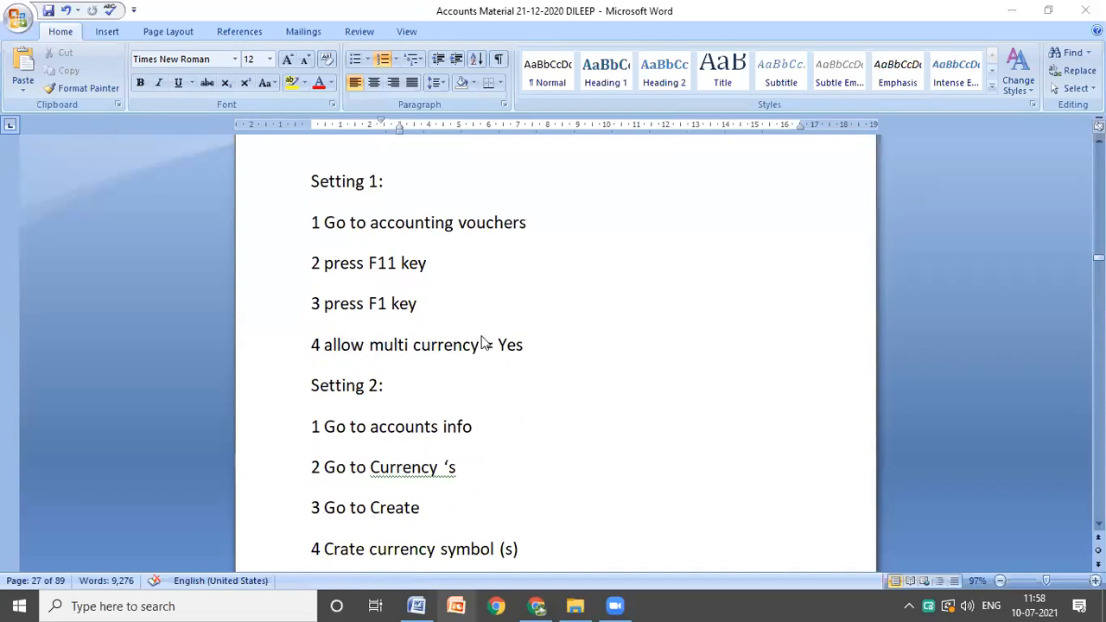
{"action": "scroll", "coordinate": [481, 343], "scroll_direction": "down", "scroll_amount": 2}
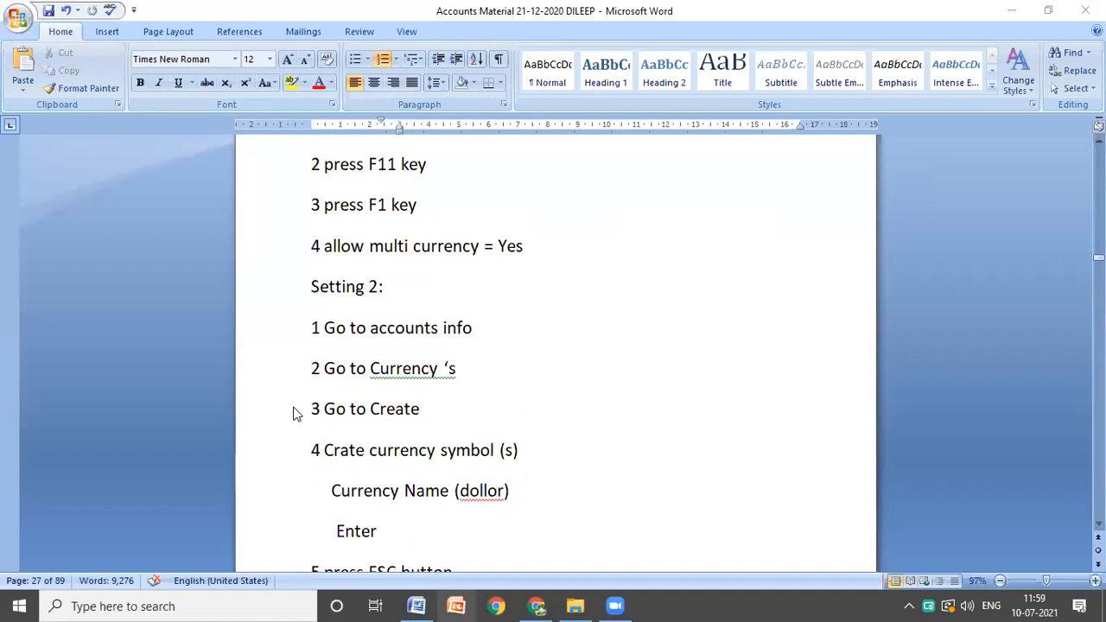
{"action": "triple_click", "coordinate": [509, 455]}
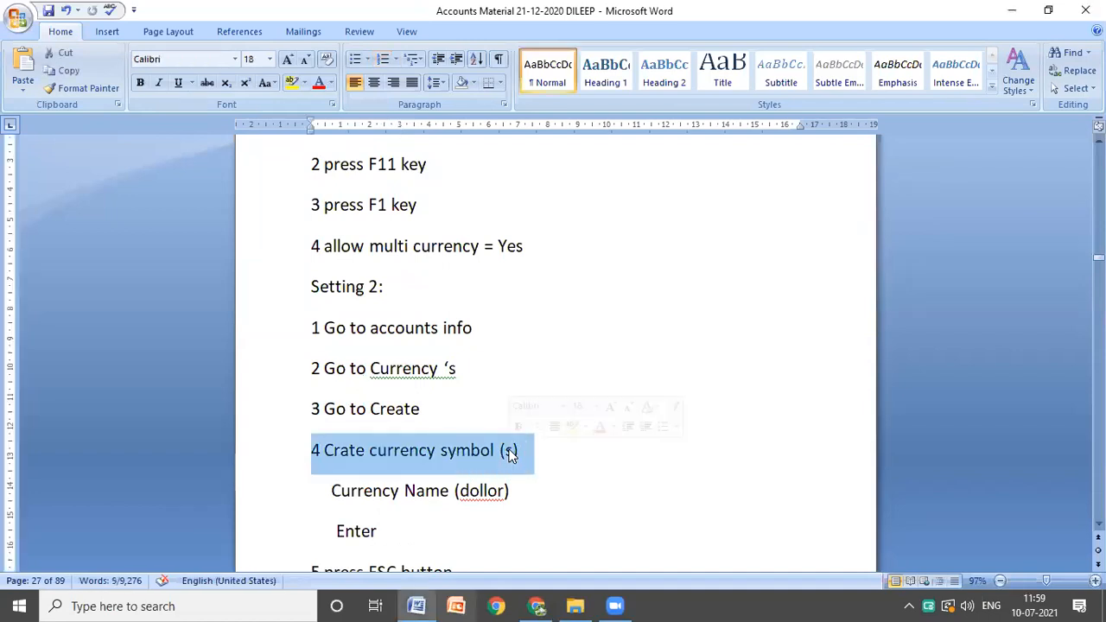
{"action": "left_click", "coordinate": [611, 427]}
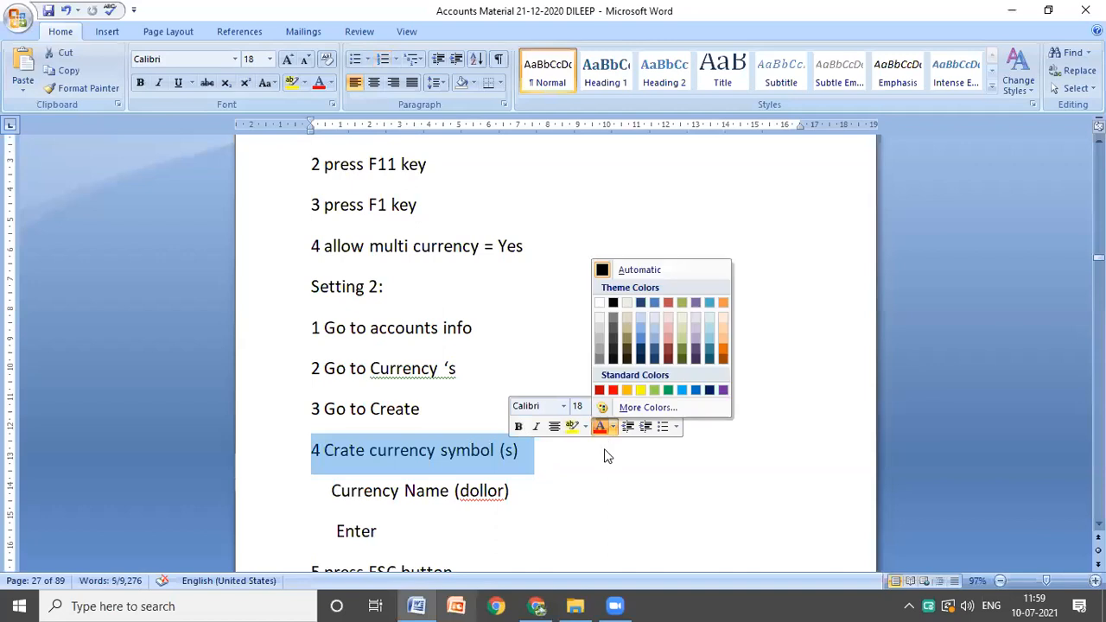
{"action": "left_click", "coordinate": [604, 452]}
{"action": "left_click", "coordinate": [604, 451]}
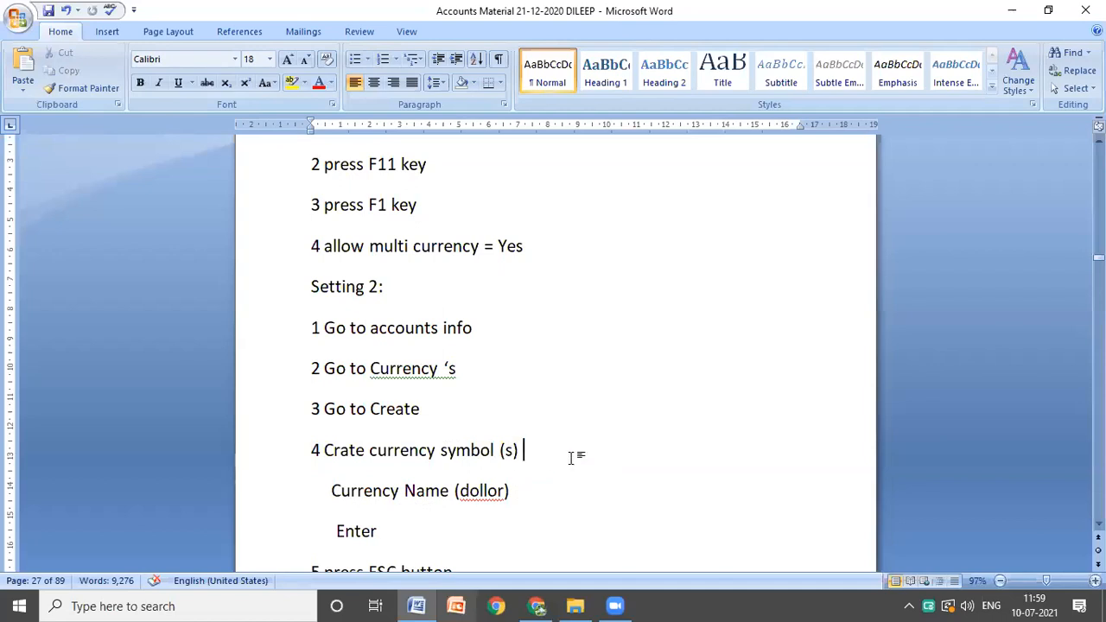
{"action": "scroll", "coordinate": [430, 462], "scroll_direction": "down", "scroll_amount": 1}
{"action": "scroll", "coordinate": [429, 461], "scroll_direction": "down", "scroll_amount": 2}
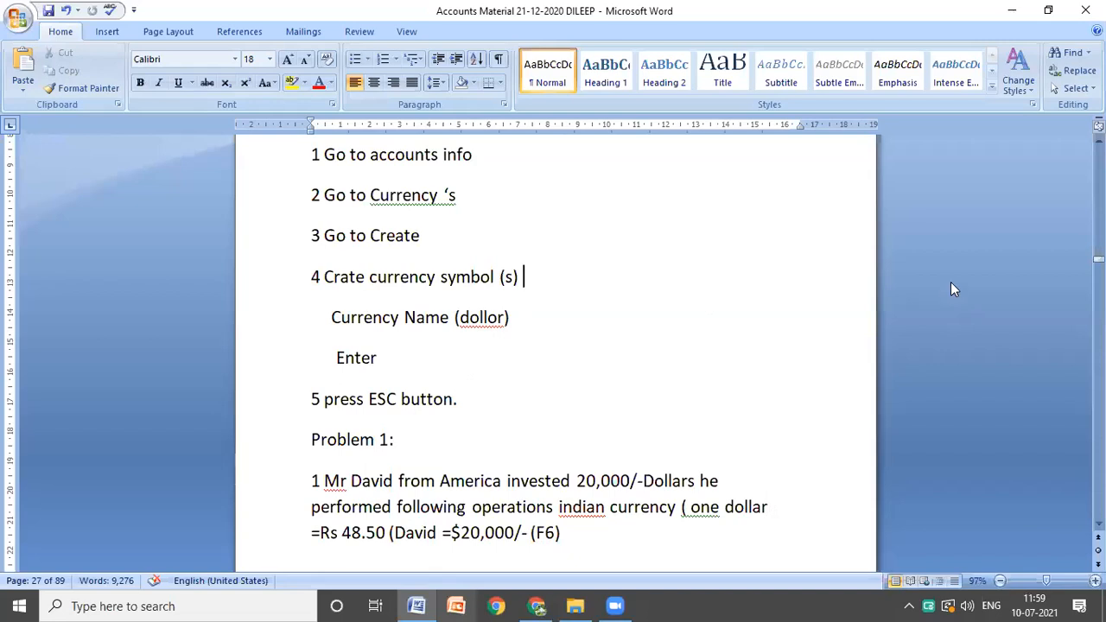
Step: Minimize the Word notes and the ONLIE TRINGES folder window to get to the desktop
{"action": "key", "text": "shift+Right"}
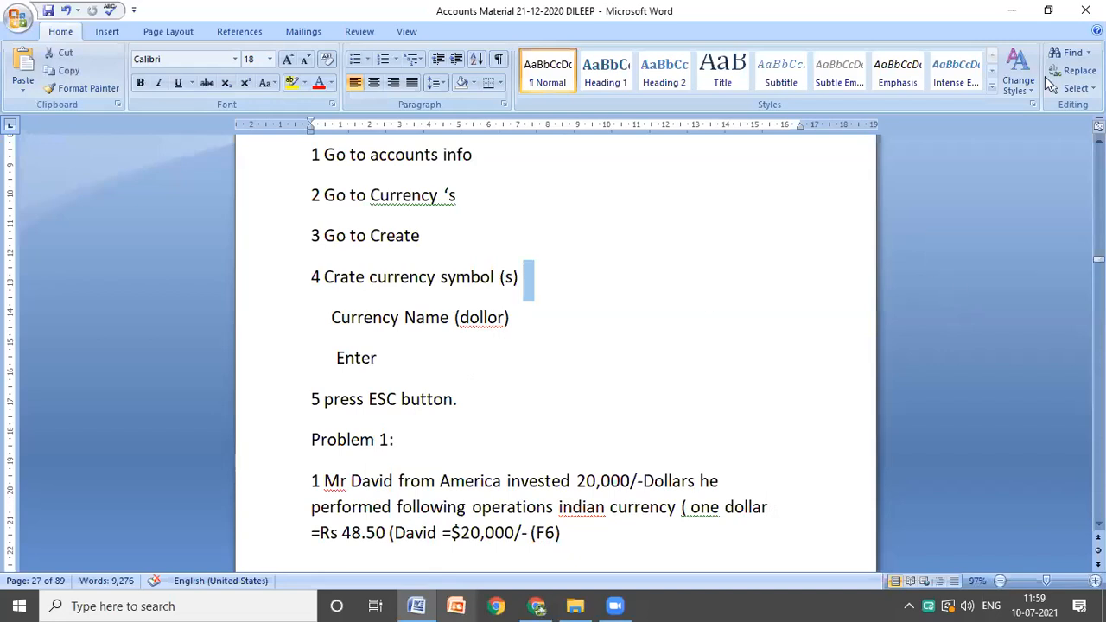
{"action": "left_click", "coordinate": [1044, 76]}
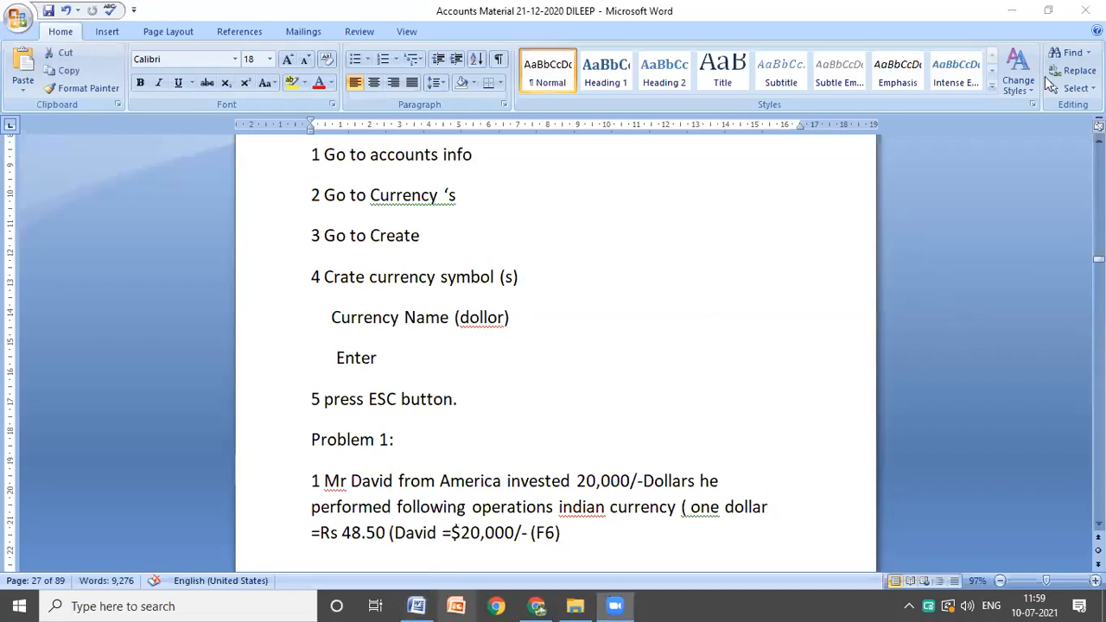
{"action": "left_click", "coordinate": [1007, 8]}
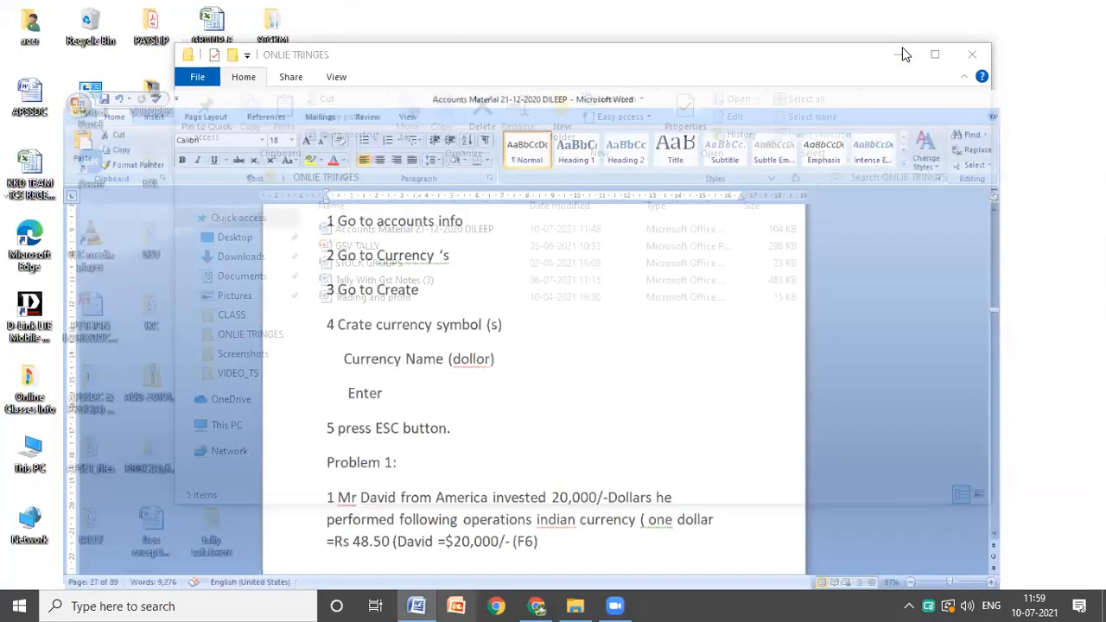
{"action": "left_click", "coordinate": [903, 52]}
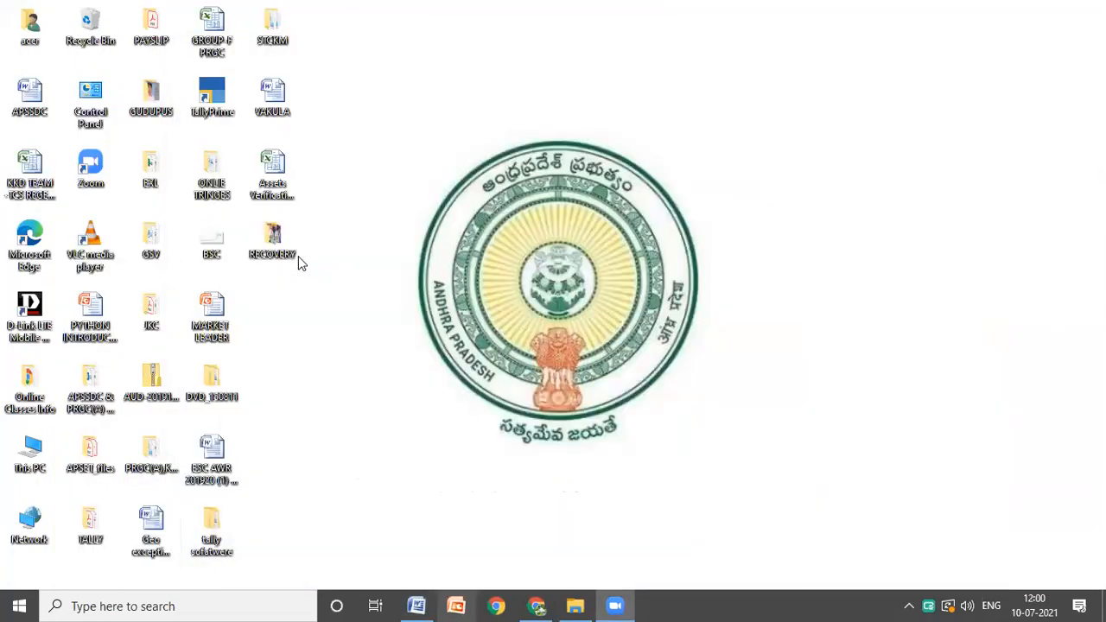
Step: Launch TallyPrime from the desktop and continue in educational mode
{"action": "left_click", "coordinate": [205, 99]}
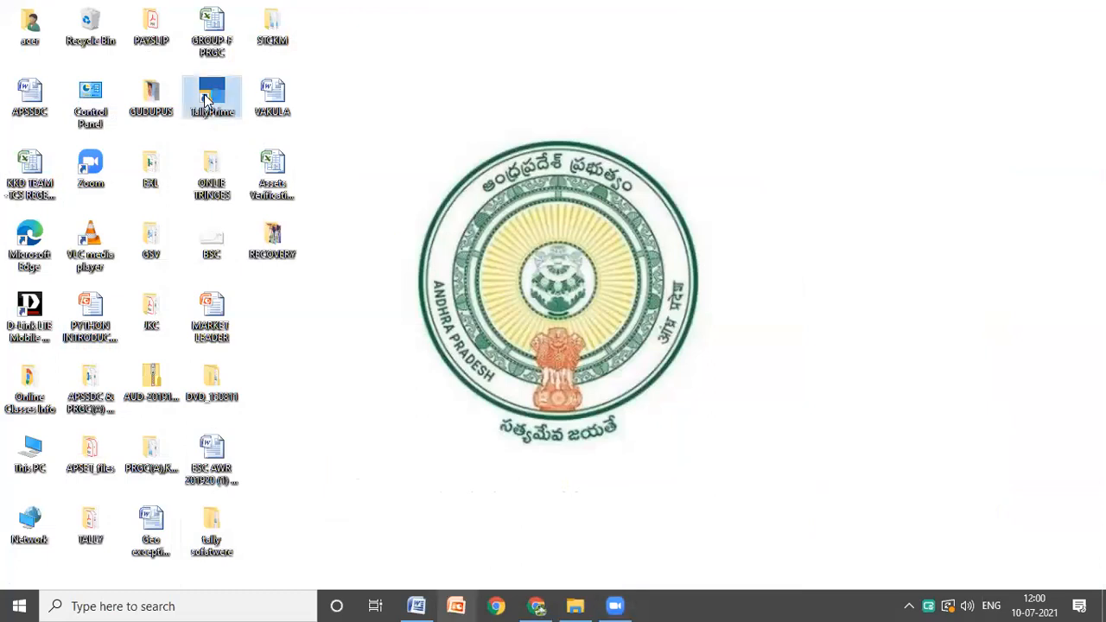
{"action": "double_click", "coordinate": [206, 99]}
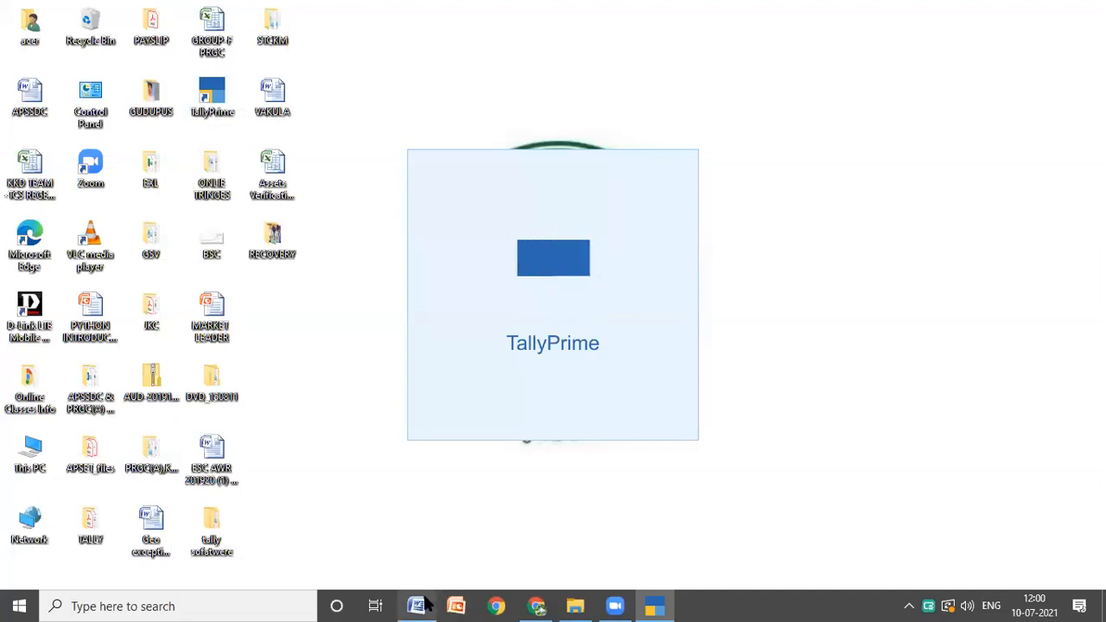
{"action": "mouse_move", "coordinate": [425, 604]}
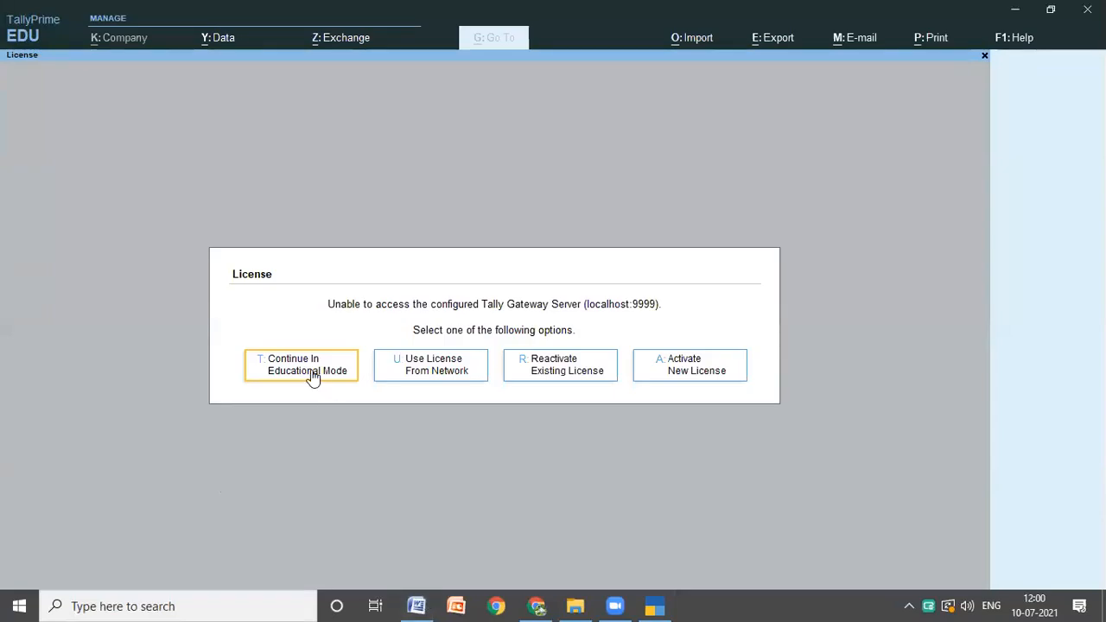
{"action": "left_click", "coordinate": [311, 378]}
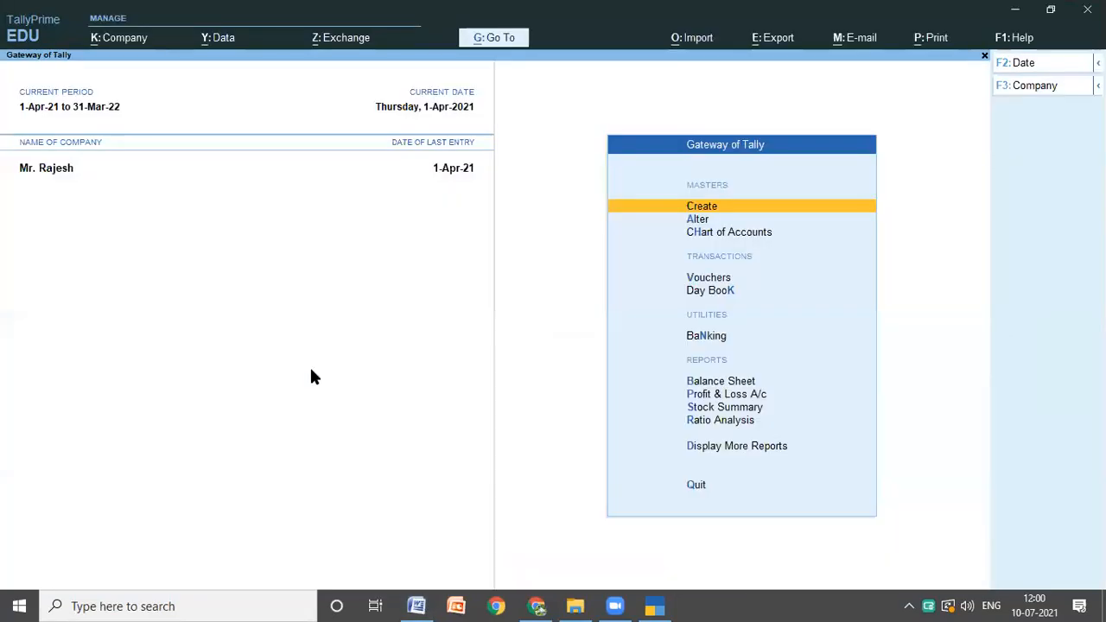
Step: Start creating a new Currency master instead of altering the company's default rupee currency
{"action": "left_click", "coordinate": [731, 209]}
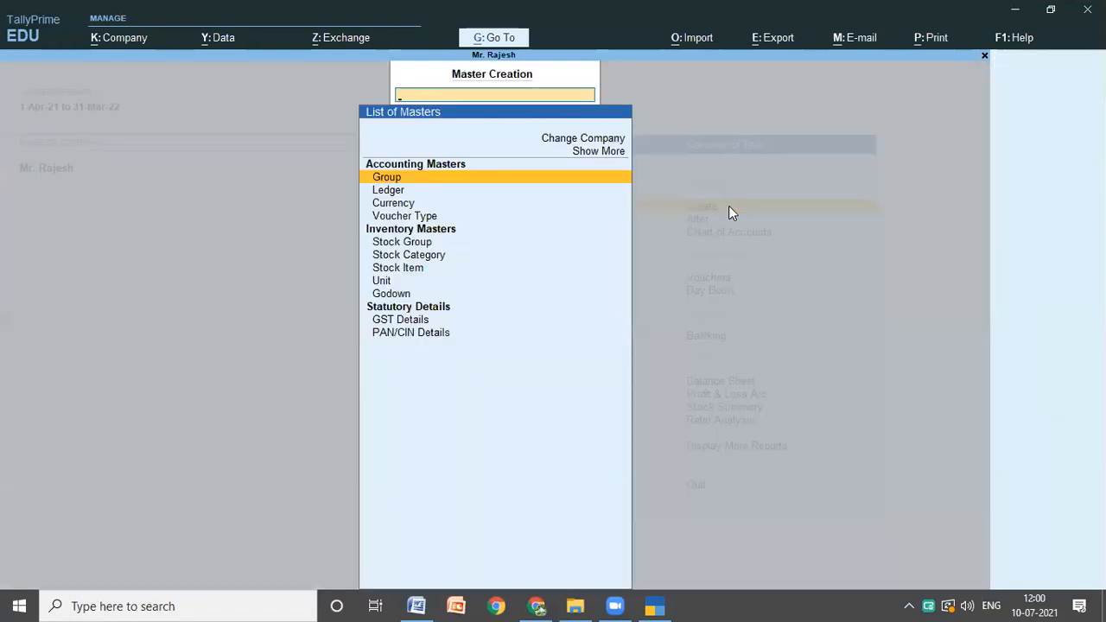
{"action": "key", "text": "Down"}
{"action": "key", "text": "Down"}
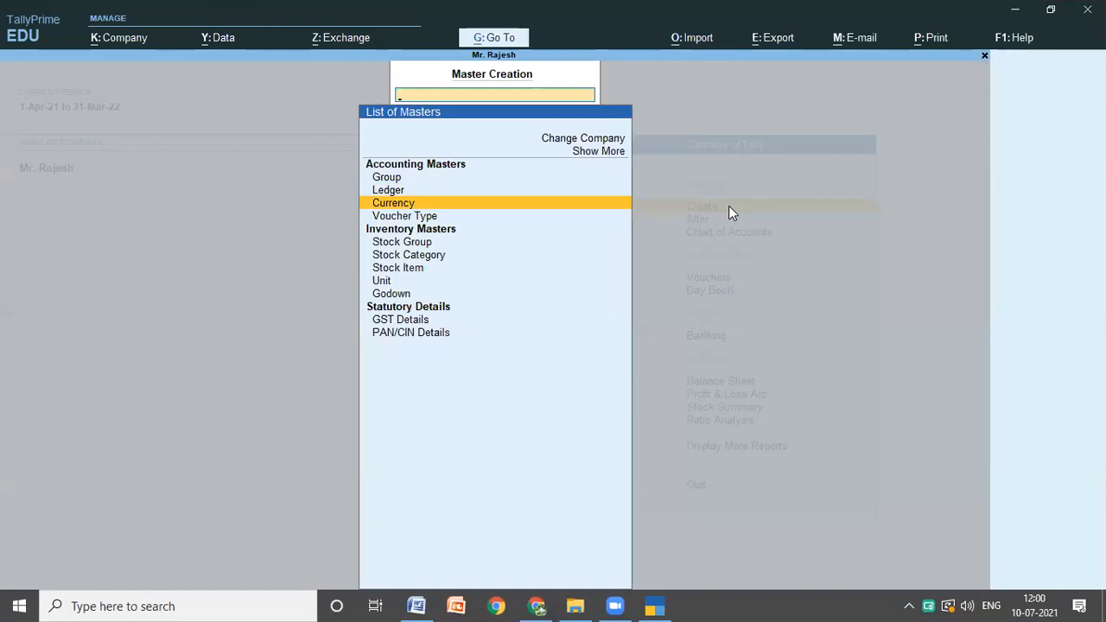
{"action": "key", "text": "Return"}
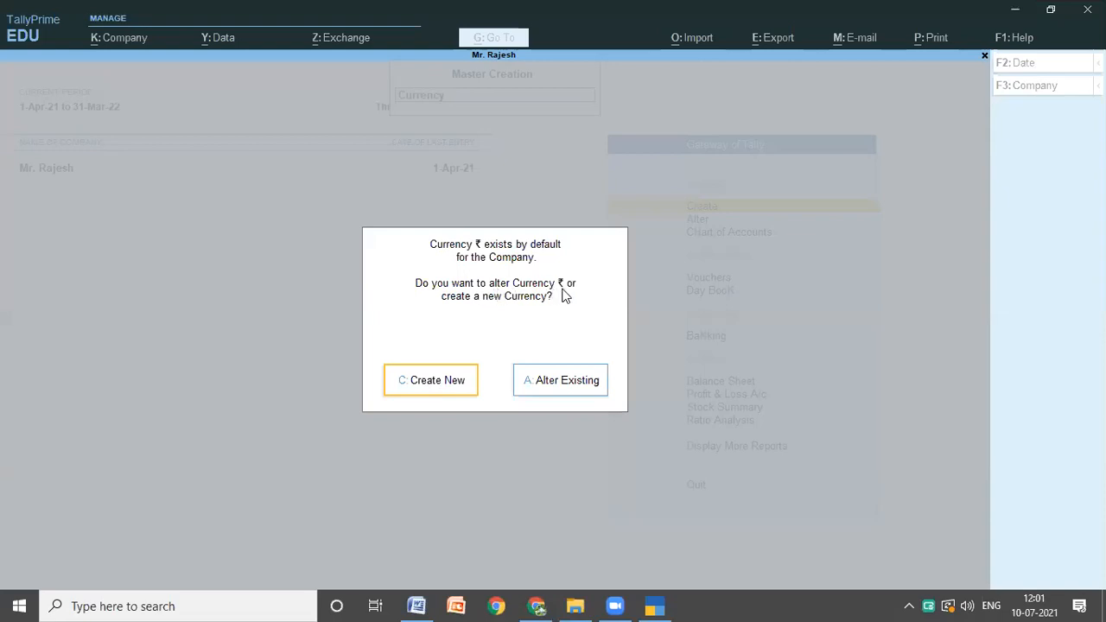
{"action": "left_click", "coordinate": [430, 385]}
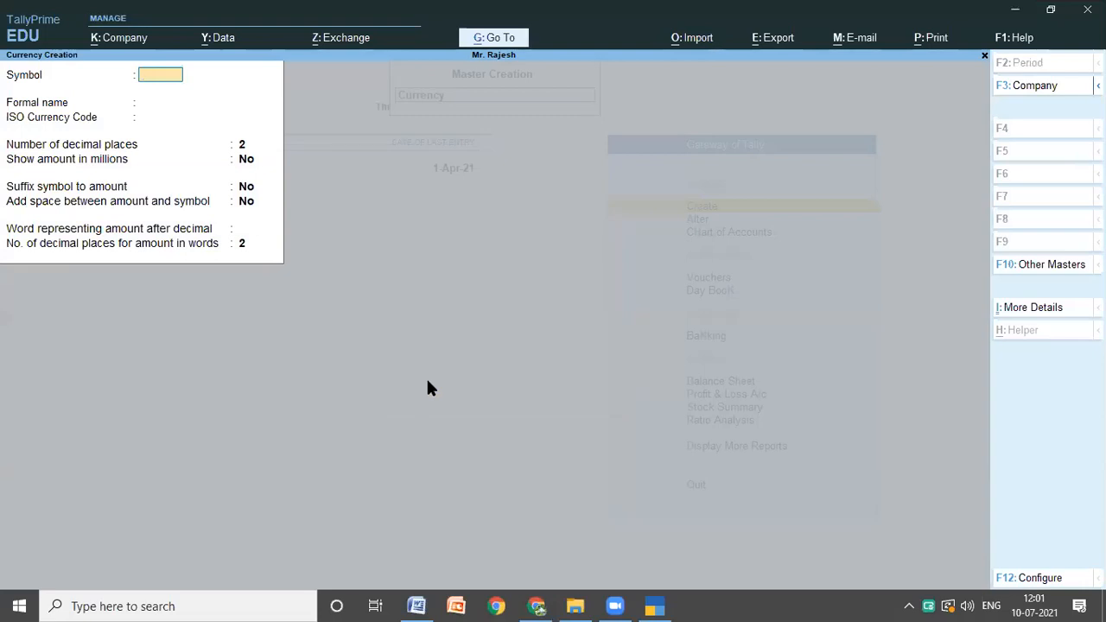
Step: Consult Problem 1 in the Word notes, selecting the word "Dollars", and enter $ as the new currency's symbol in TallyPrime
{"action": "left_click", "coordinate": [421, 605]}
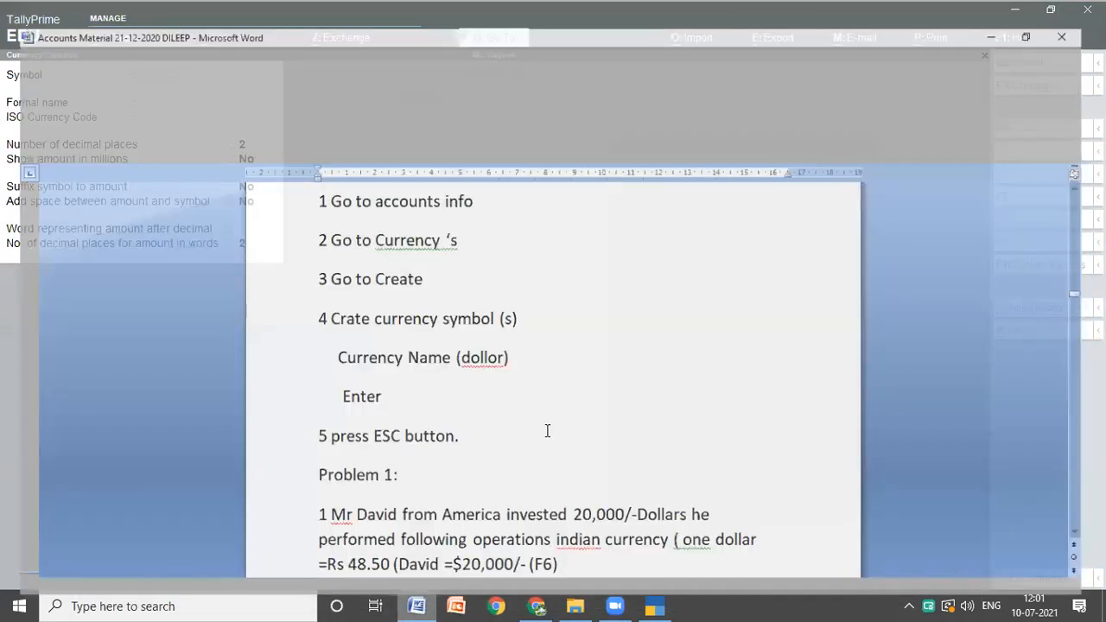
{"action": "scroll", "coordinate": [546, 432], "scroll_direction": "down", "scroll_amount": 5}
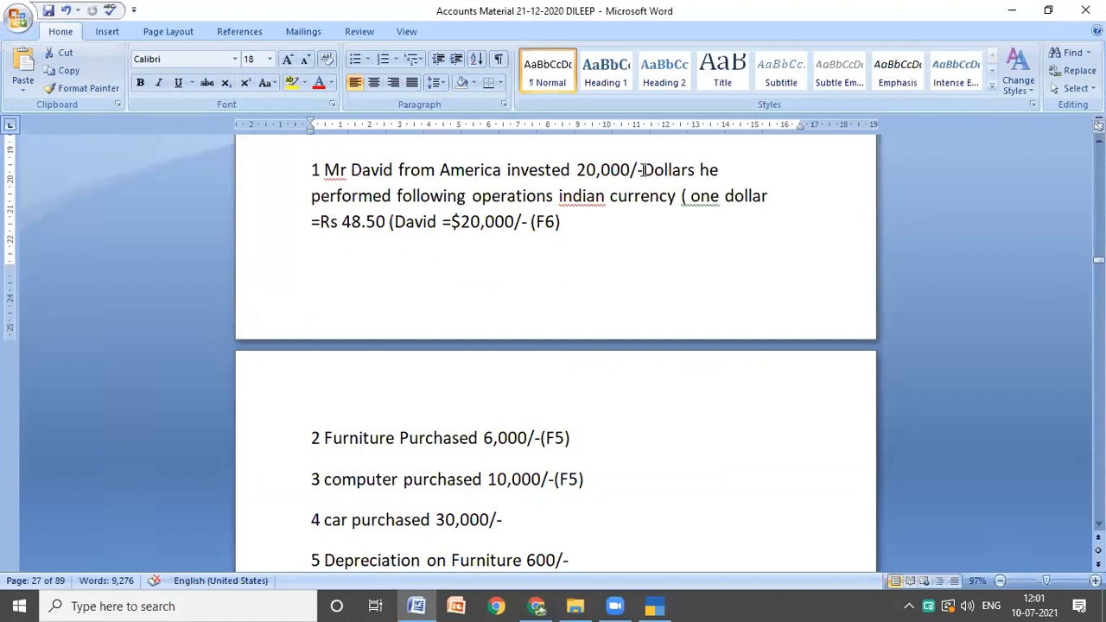
{"action": "double_click", "coordinate": [696, 170]}
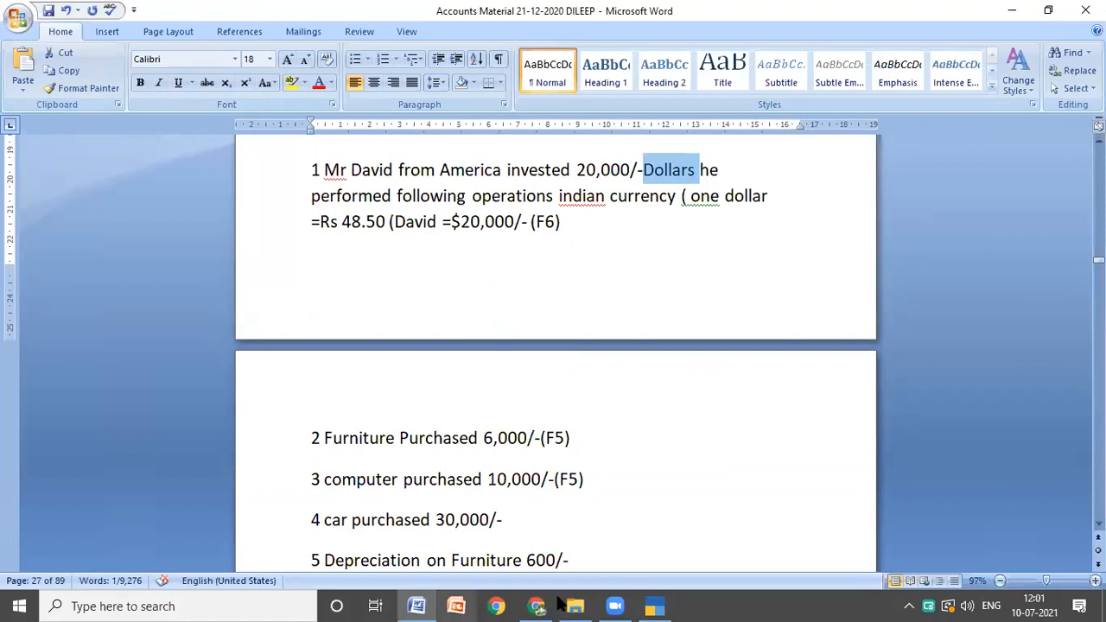
{"action": "left_click", "coordinate": [657, 605]}
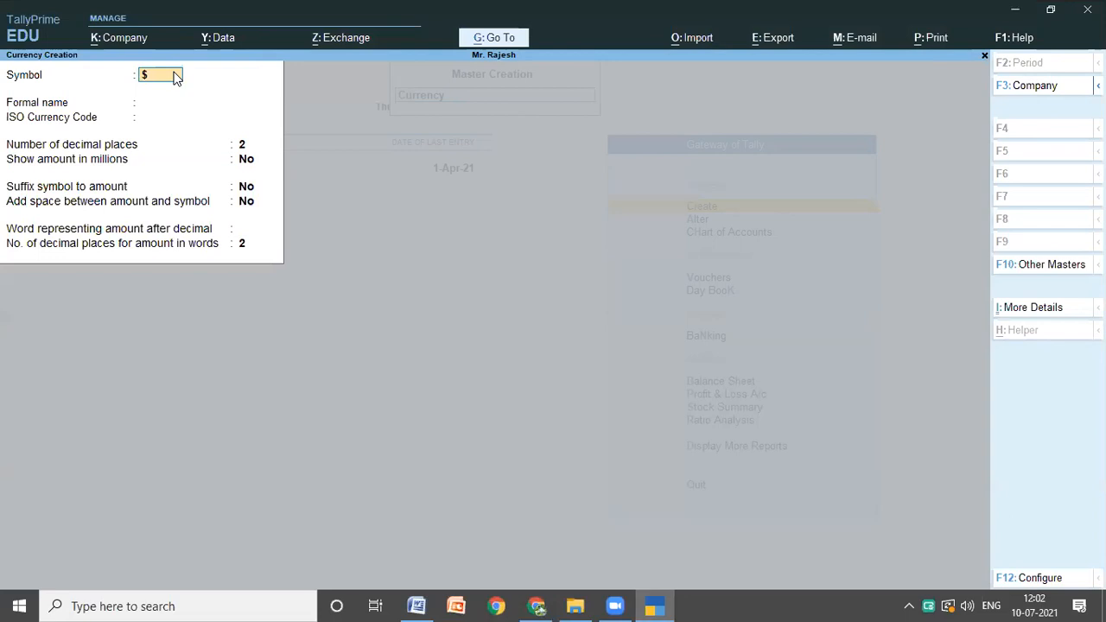
{"action": "key", "text": "Return"}
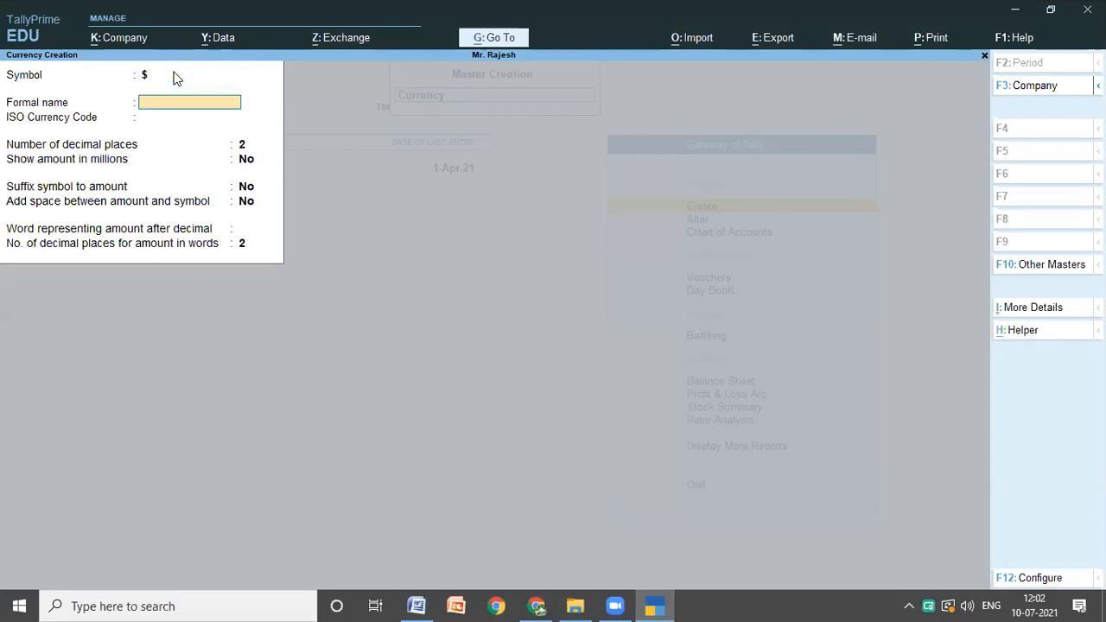
Step: Take the word "Dollars" from the Word notes and enter it as the currency's formal name in TallyPrime
{"action": "key", "text": "ctrl"}
{"action": "key", "text": "ctrl"}
{"action": "key", "text": "ctrl"}
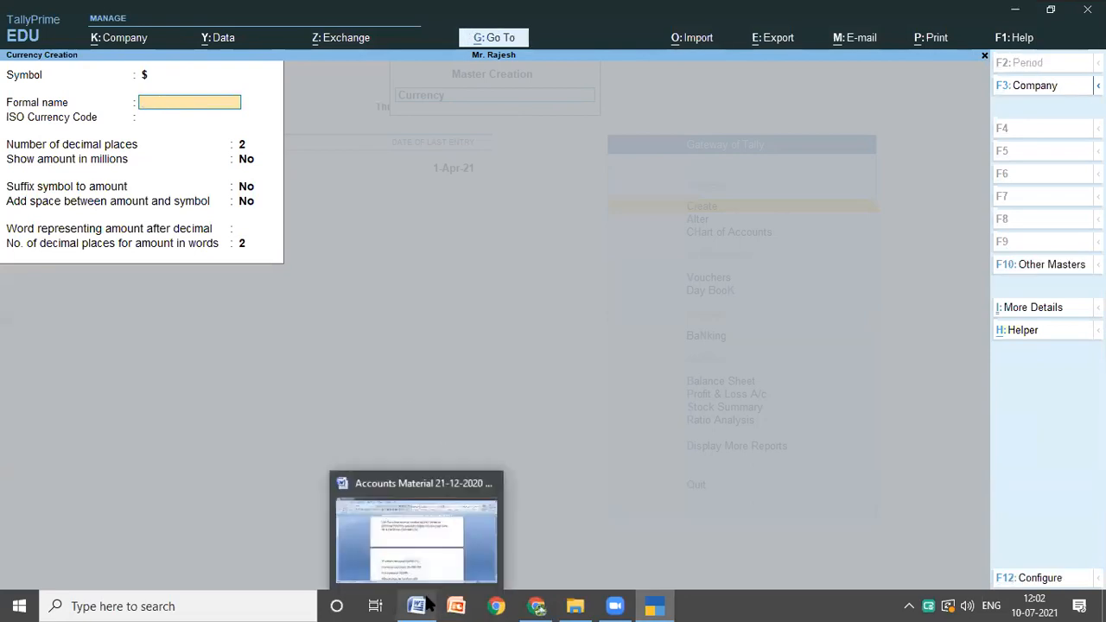
{"action": "left_click", "coordinate": [410, 527]}
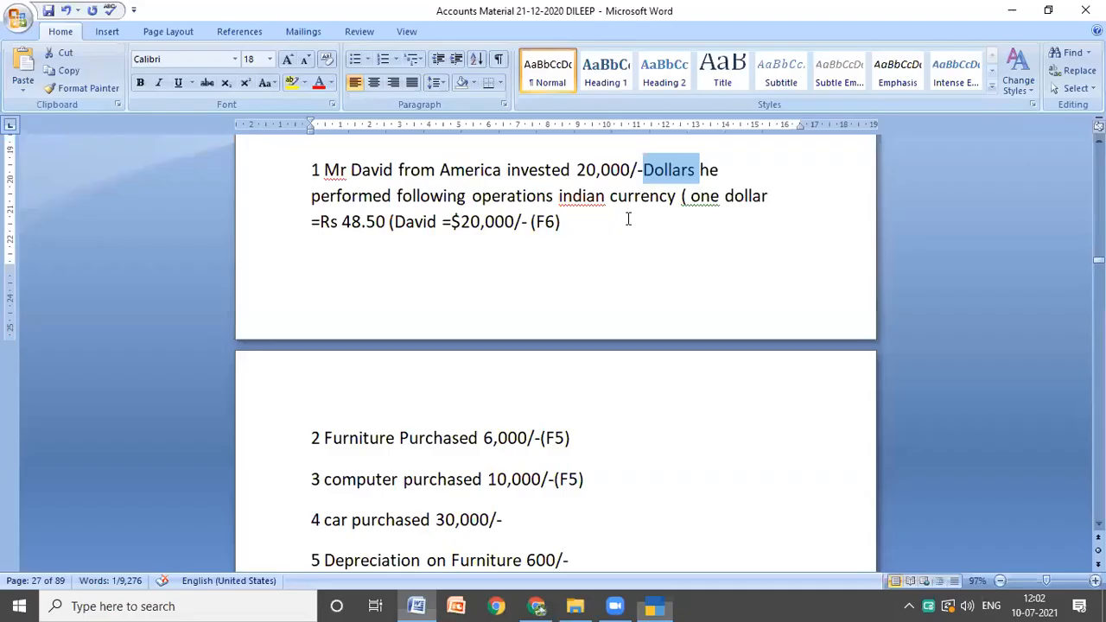
{"action": "left_click", "coordinate": [661, 601]}
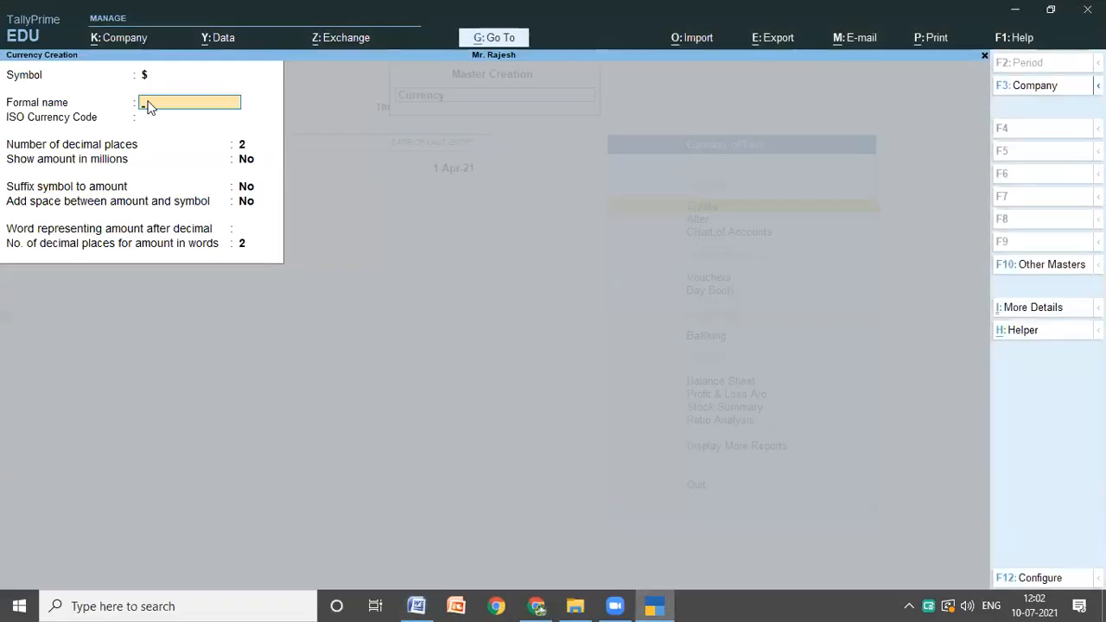
{"action": "type", "text": "Dollars"}
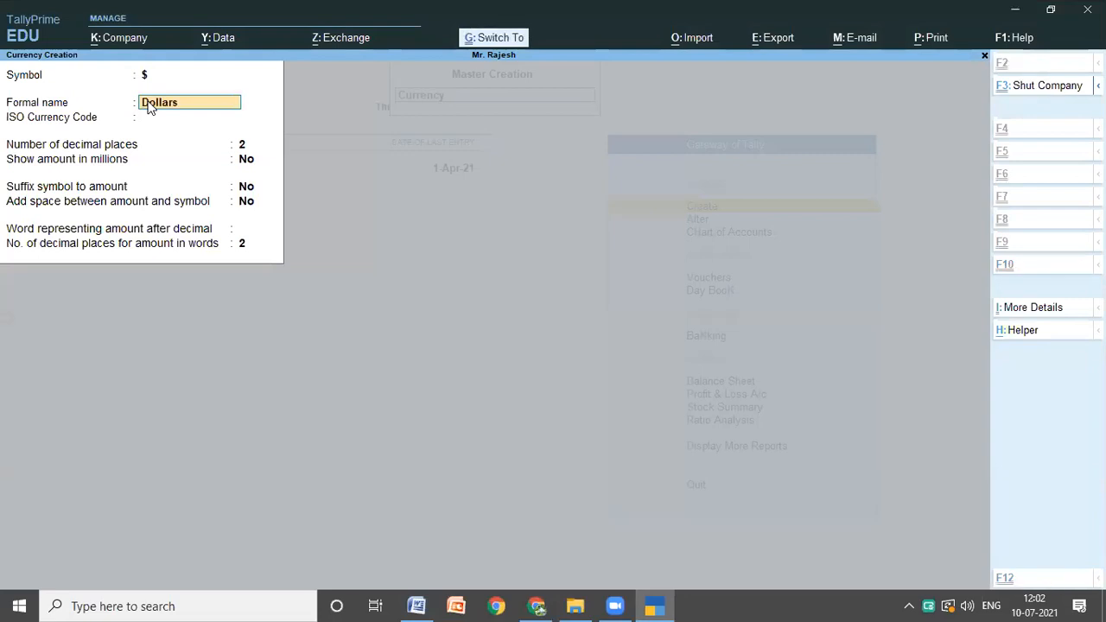
{"action": "key", "text": "Return"}
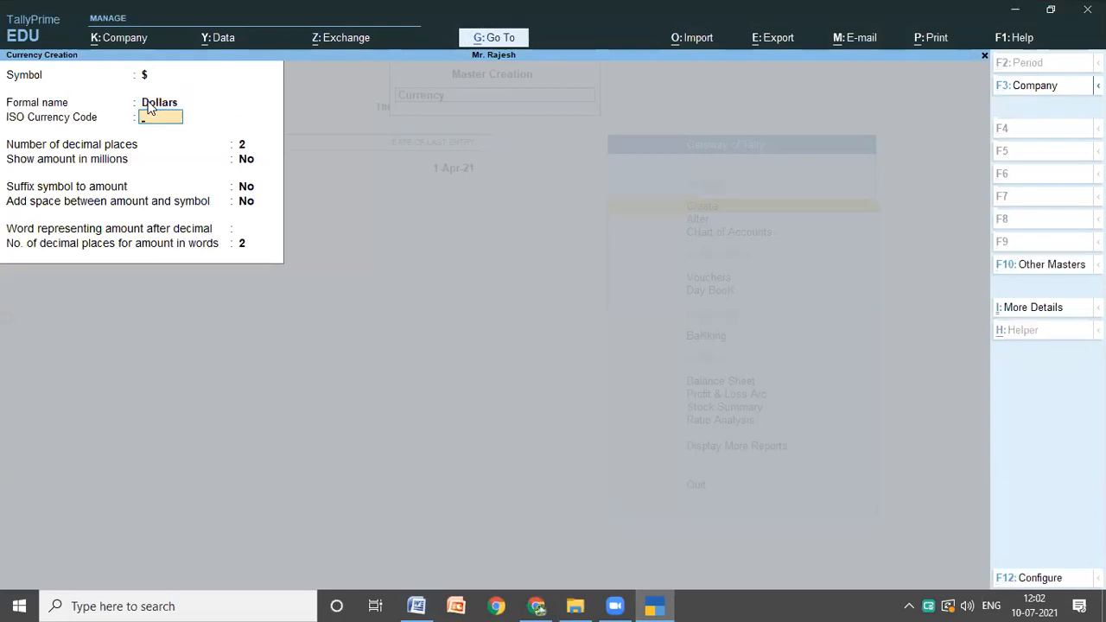
Step: Keep the default settings for the Dollars currency, save it, and return to the Gateway of Tally
{"action": "key", "text": "Return"}
{"action": "key", "text": "Return"}
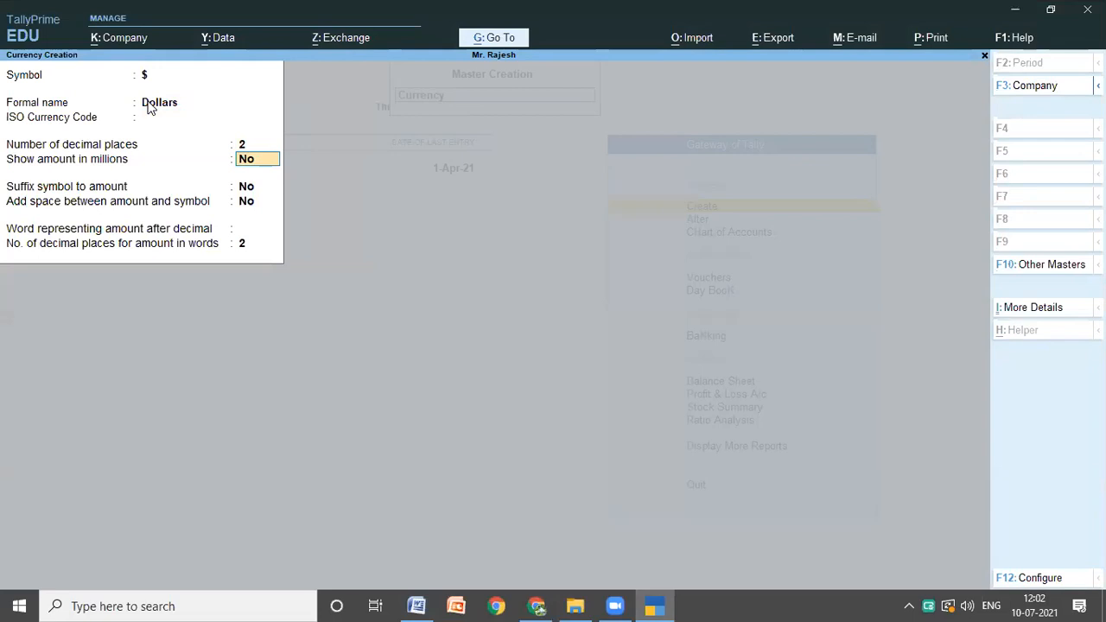
{"action": "key", "text": "Return"}
{"action": "key", "text": "Return"}
{"action": "key", "text": "Return"}
{"action": "key", "text": "Return"}
{"action": "key", "text": "Return"}
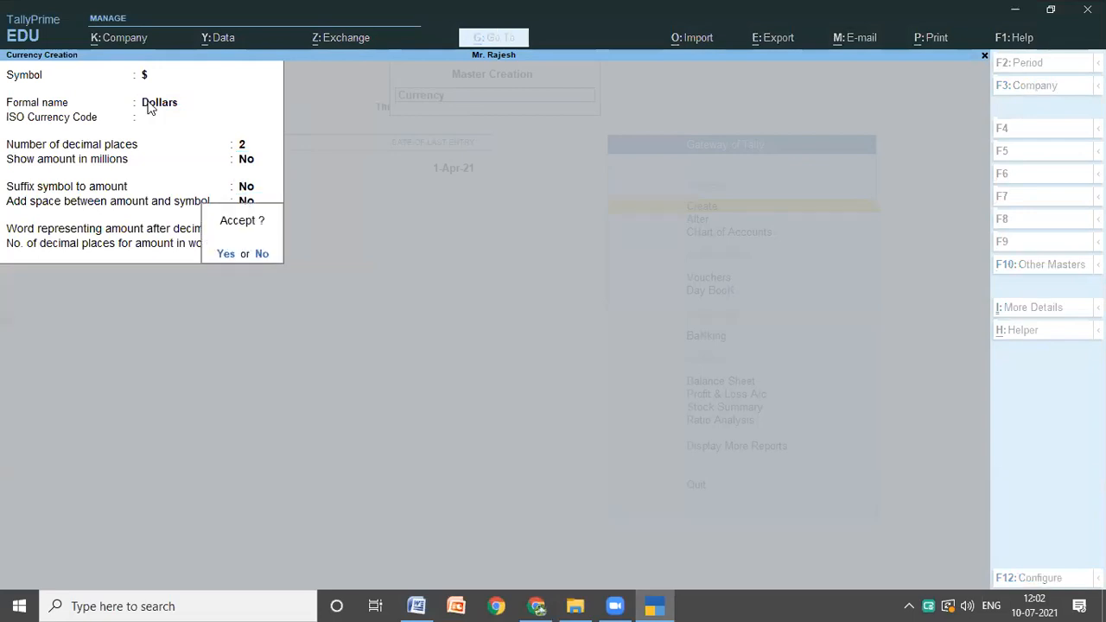
{"action": "key", "text": "Return"}
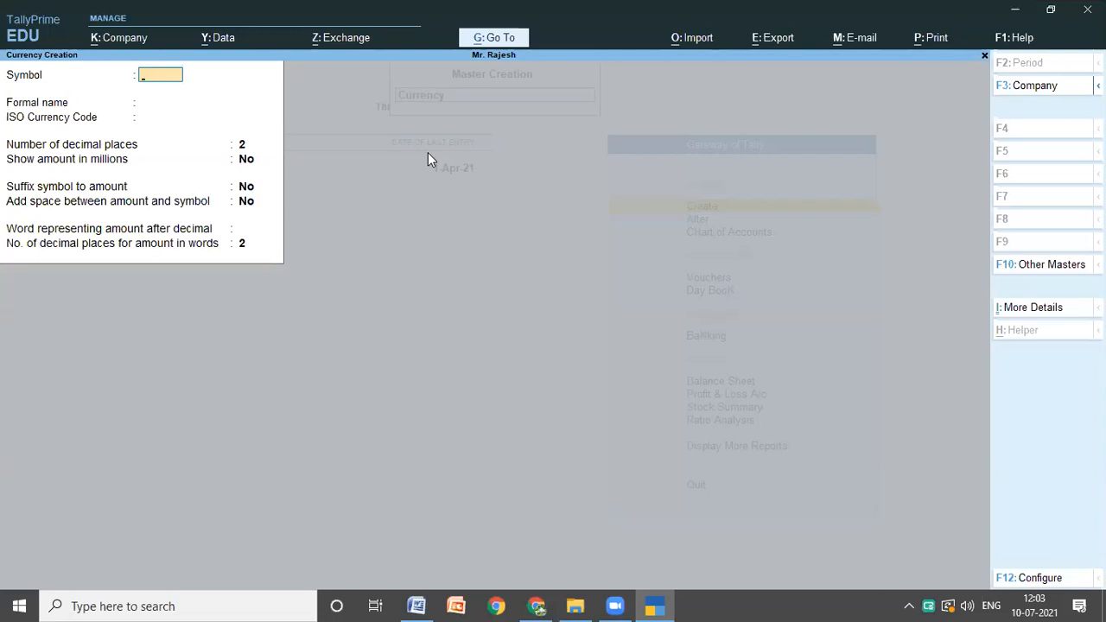
{"action": "key", "text": "Escape"}
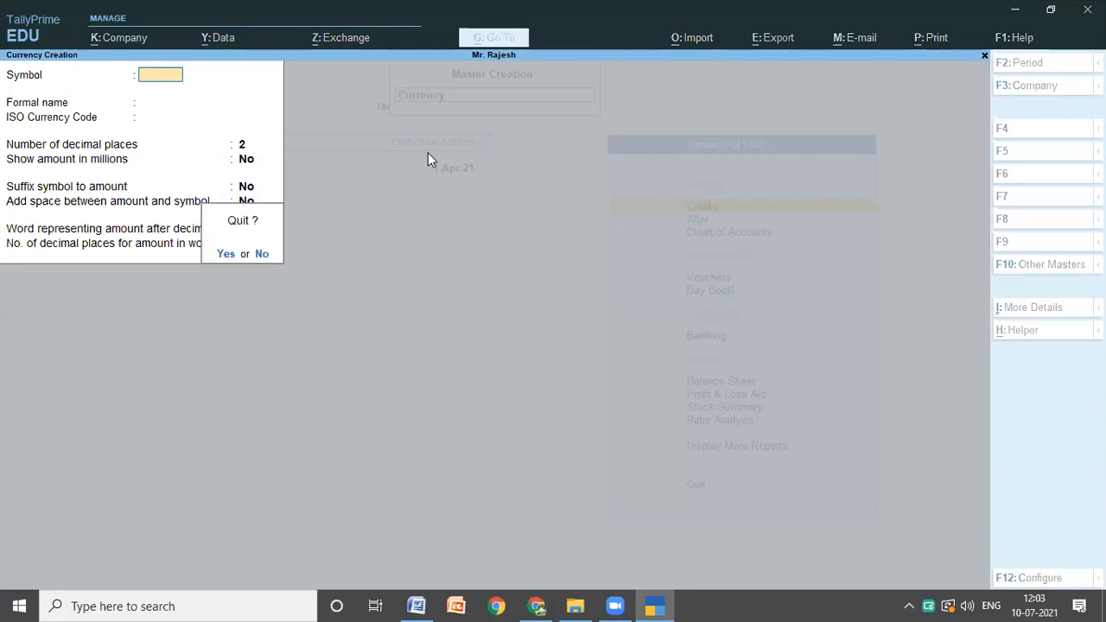
{"action": "key", "text": "y"}
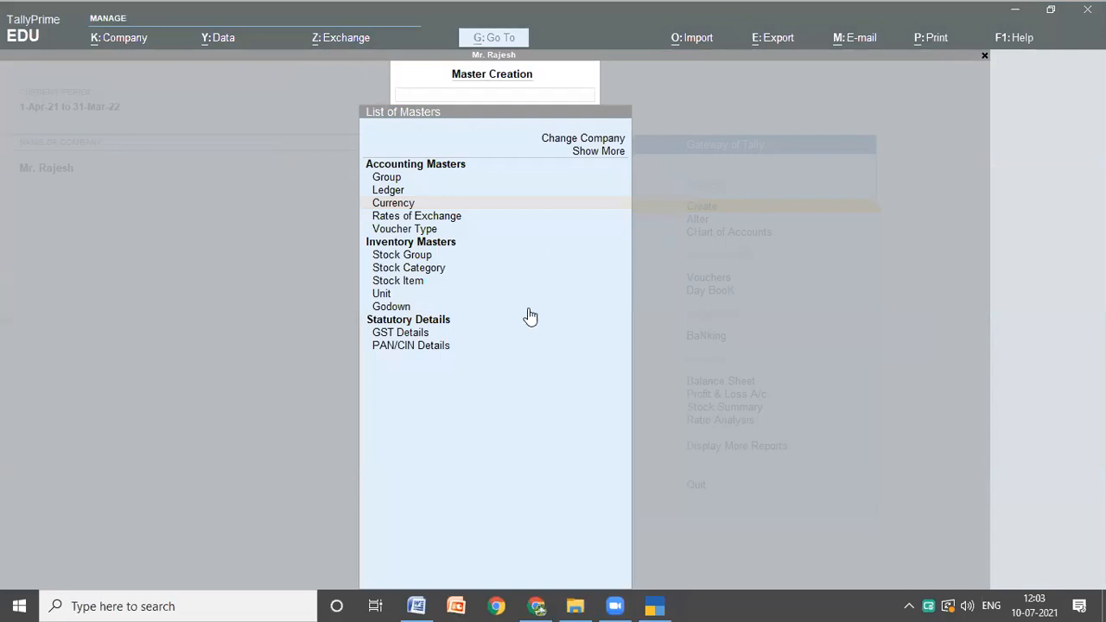
{"action": "left_click", "coordinate": [723, 240]}
{"action": "key", "text": "Escape"}
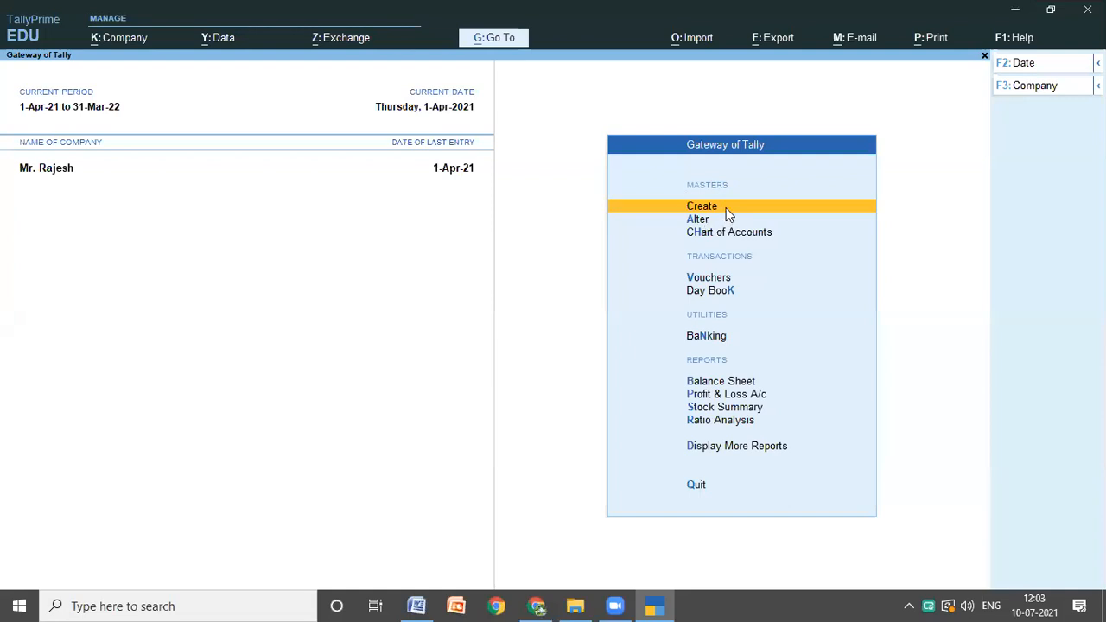
Step: Start creating another Currency master from the list of accounting masters
{"action": "left_click", "coordinate": [725, 209]}
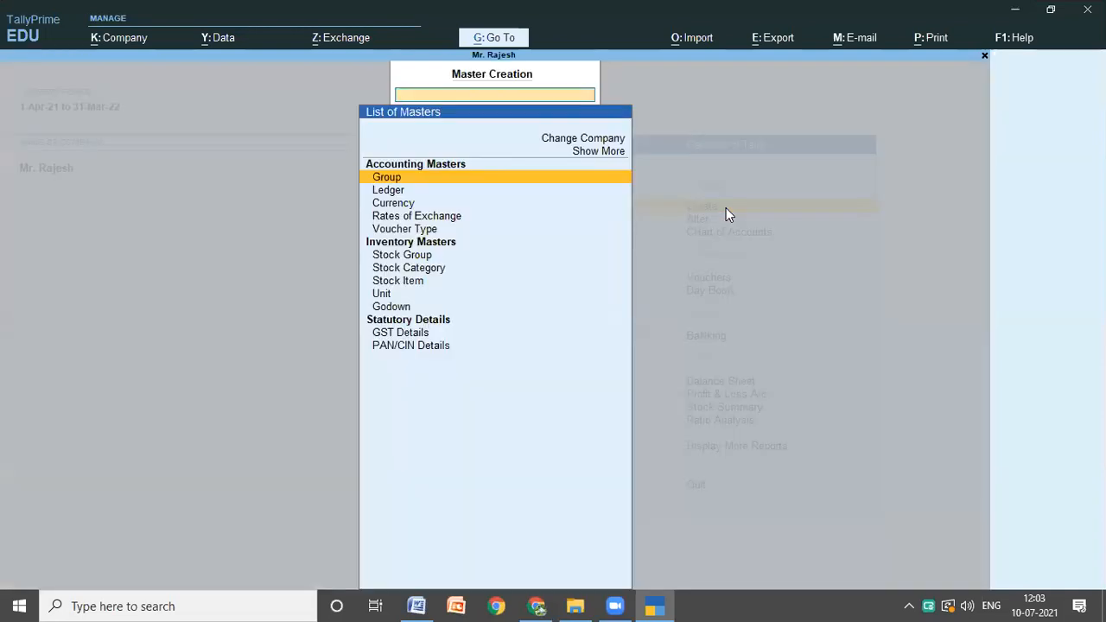
{"action": "key", "text": "Down"}
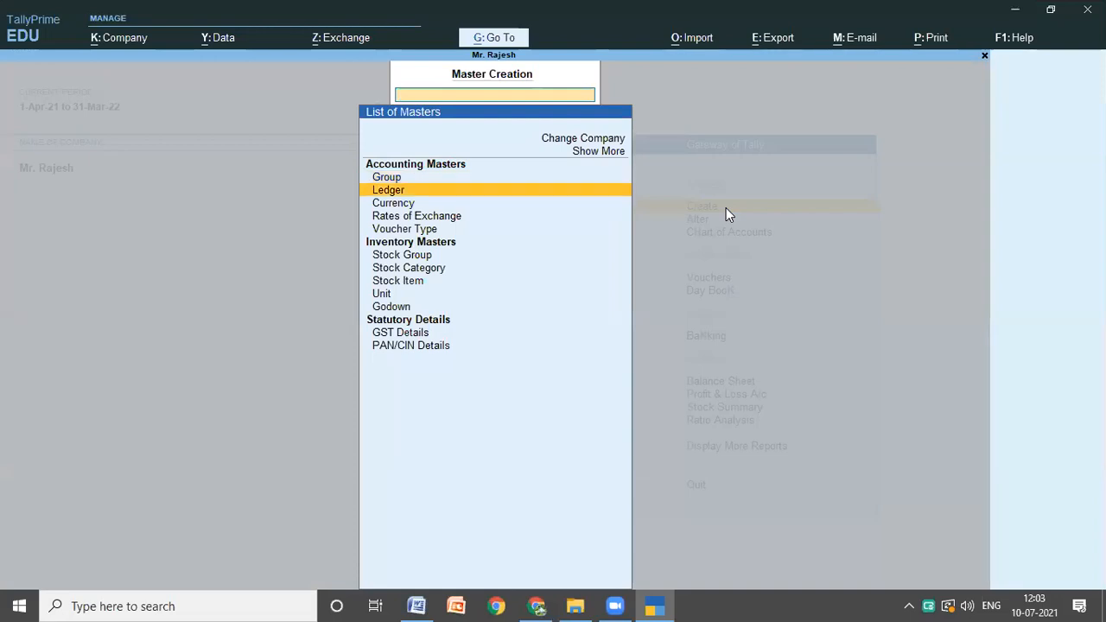
{"action": "key", "text": "Down"}
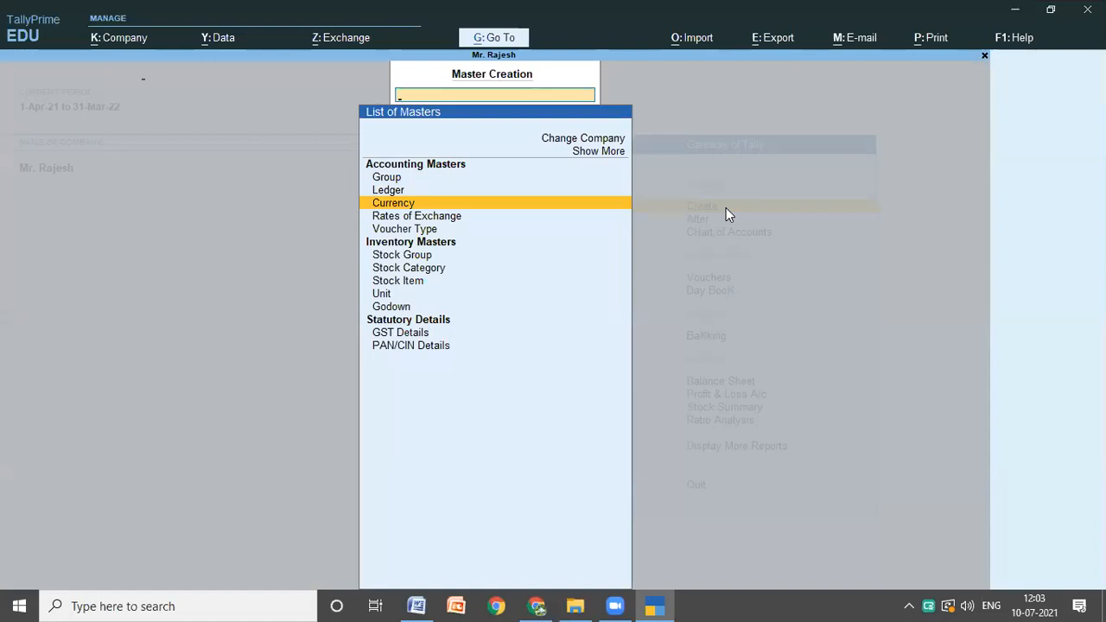
{"action": "key", "text": "Return"}
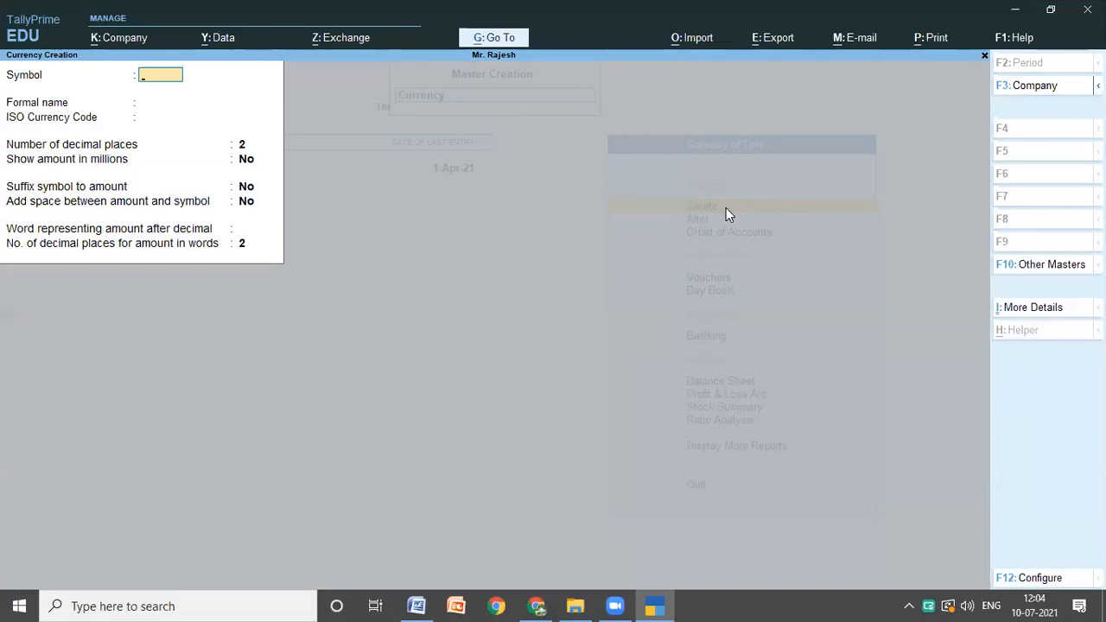
Step: Consult Problem 2 in the Word notes, selecting the word "EURO", and enter E as the new currency's symbol in TallyPrime
{"action": "left_click", "coordinate": [416, 604]}
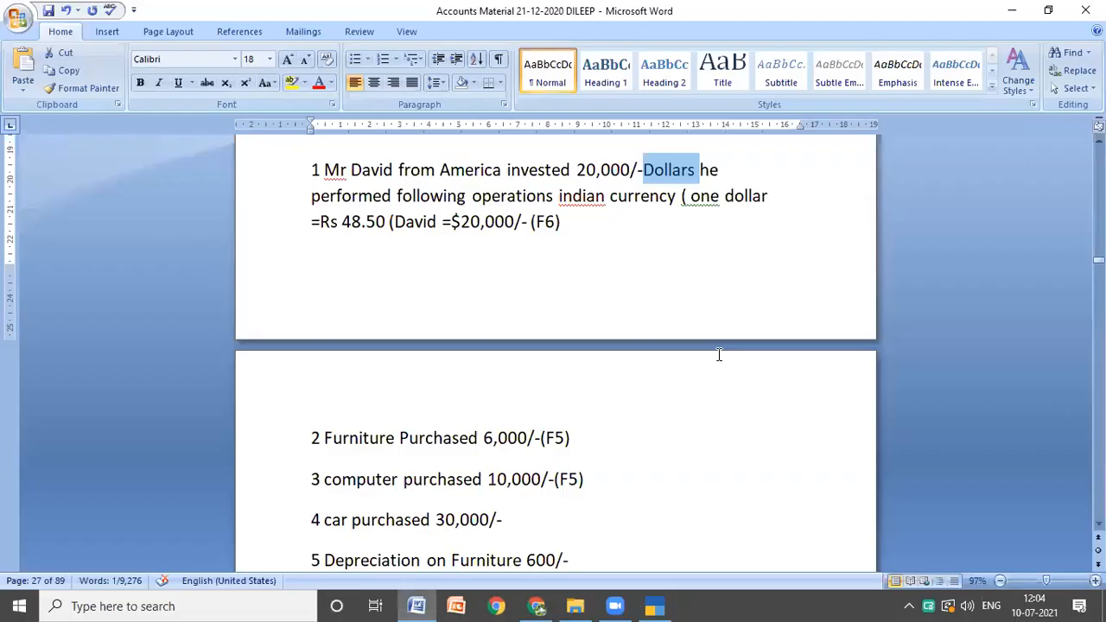
{"action": "scroll", "coordinate": [718, 354], "scroll_direction": "down", "scroll_amount": 10}
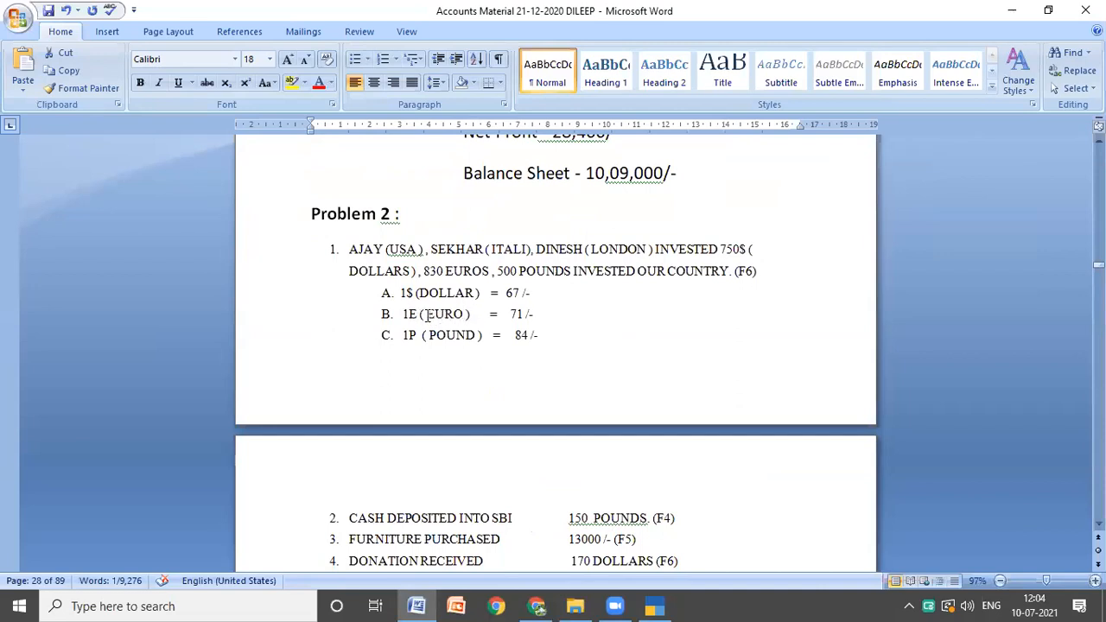
{"action": "left_click_drag", "start_coordinate": [426, 314], "coordinate": [462, 316]}
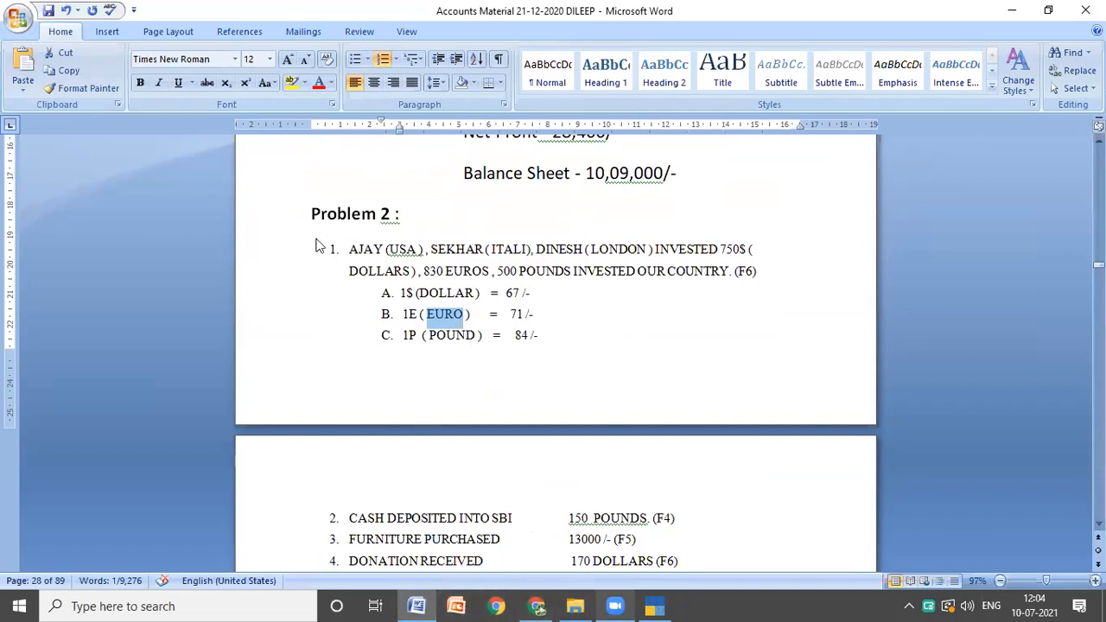
{"action": "key", "text": "alt+Tab"}
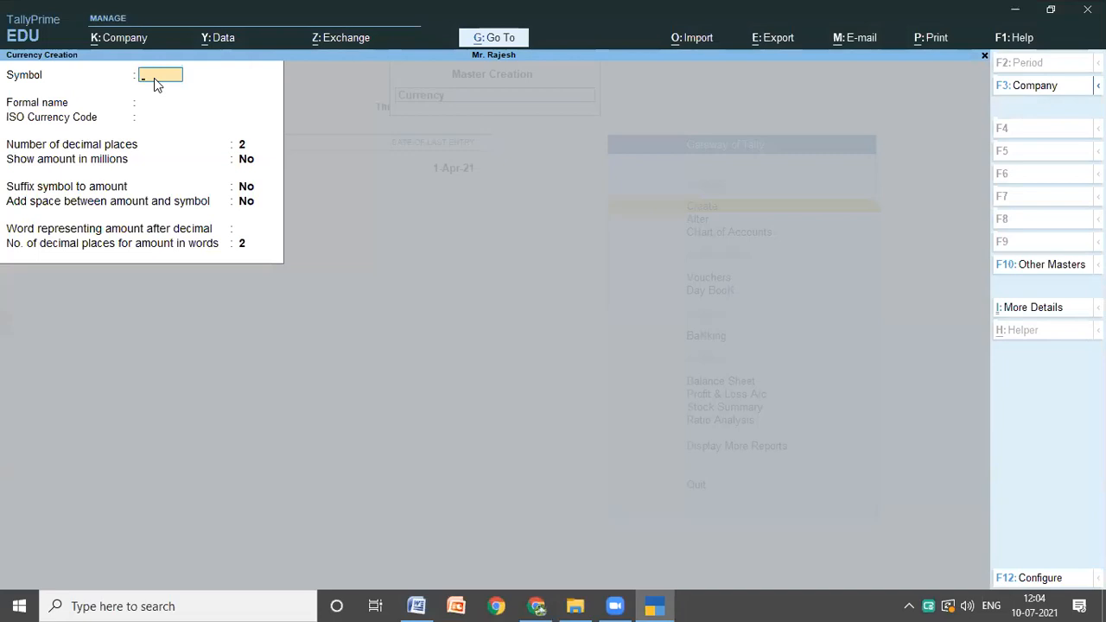
{"action": "type", "text": "E"}
{"action": "key", "text": "Return"}
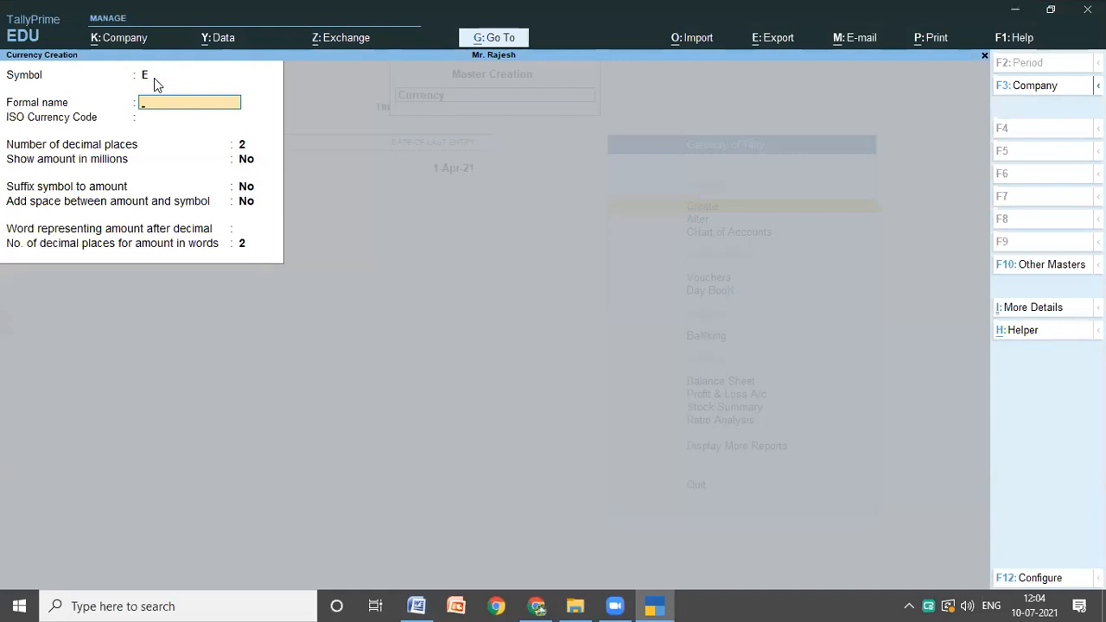
Step: Enter EURO as the currency's formal name, keep the remaining default settings, and save the currency
{"action": "type", "text": "EURO"}
{"action": "key", "text": "Return"}
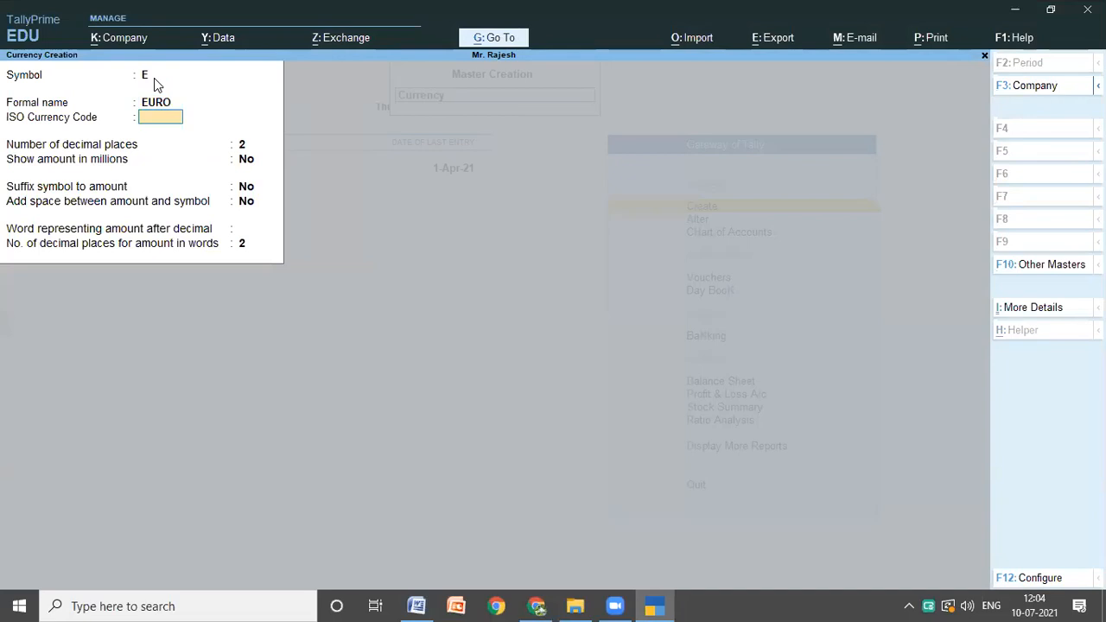
{"action": "key", "text": "Return"}
{"action": "key", "text": "Return"}
{"action": "key", "text": "Return"}
{"action": "key", "text": "Return"}
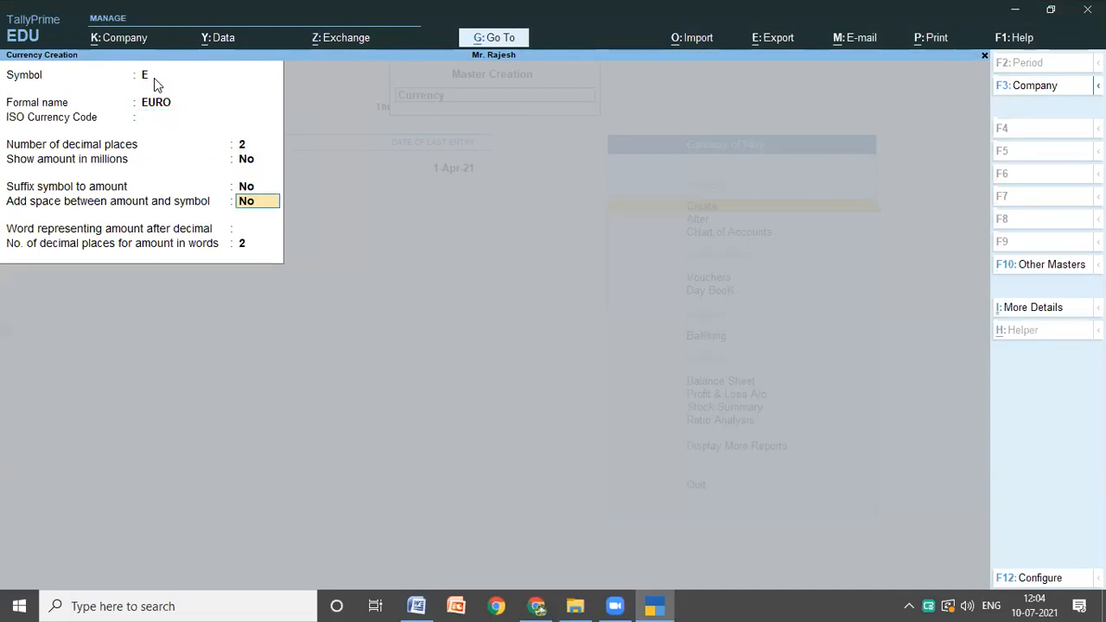
{"action": "key", "text": "Return"}
{"action": "key", "text": "Return"}
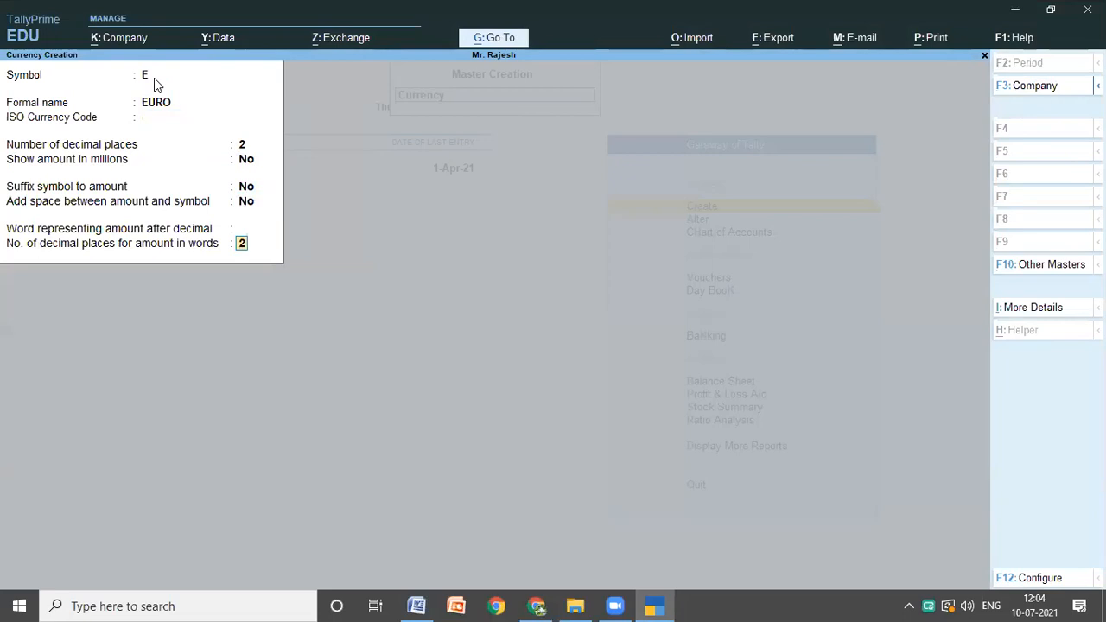
{"action": "key", "text": "Return"}
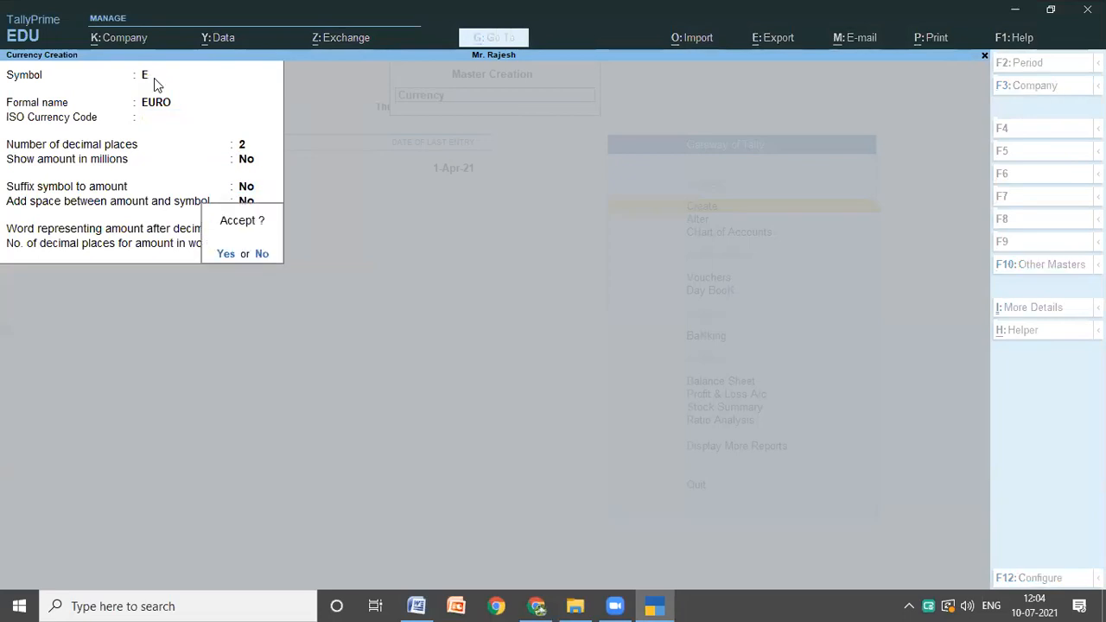
{"action": "key", "text": "Return"}
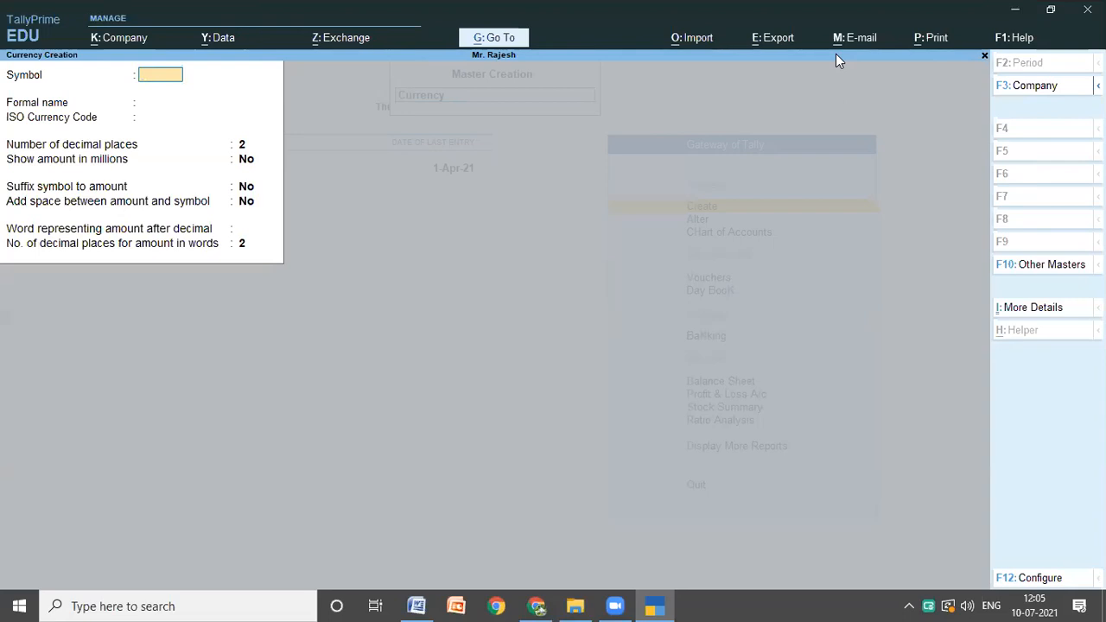
Step: Leave currency creation for the Gateway of Tally and open a blank form for creating a new company
{"action": "left_click", "coordinate": [625, 131]}
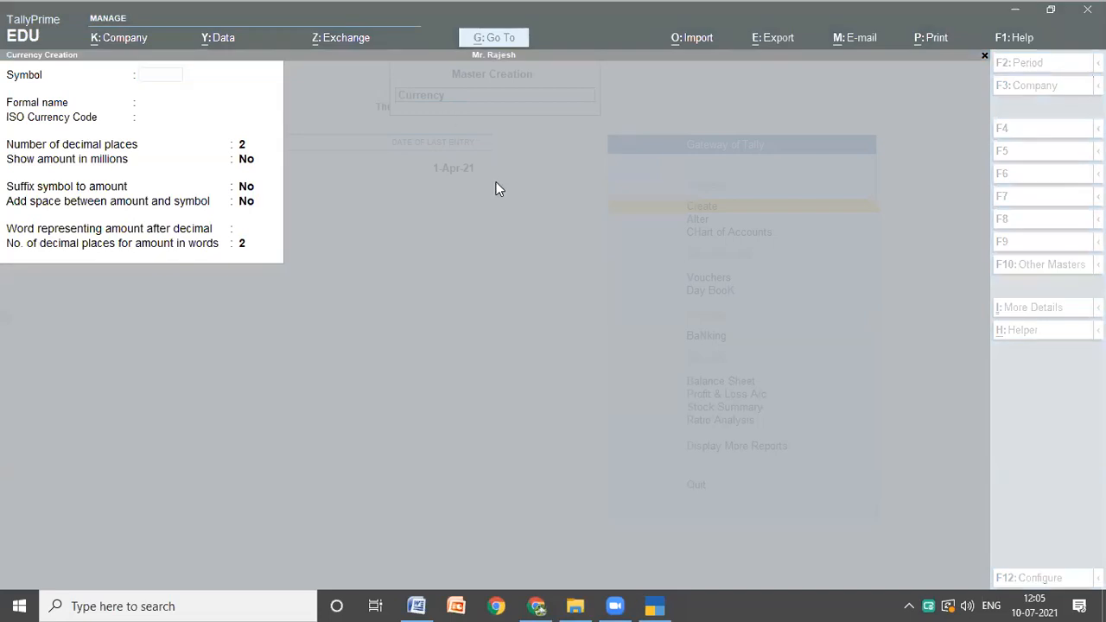
{"action": "left_click", "coordinate": [494, 291]}
{"action": "key", "text": "Escape"}
{"action": "key", "text": "y"}
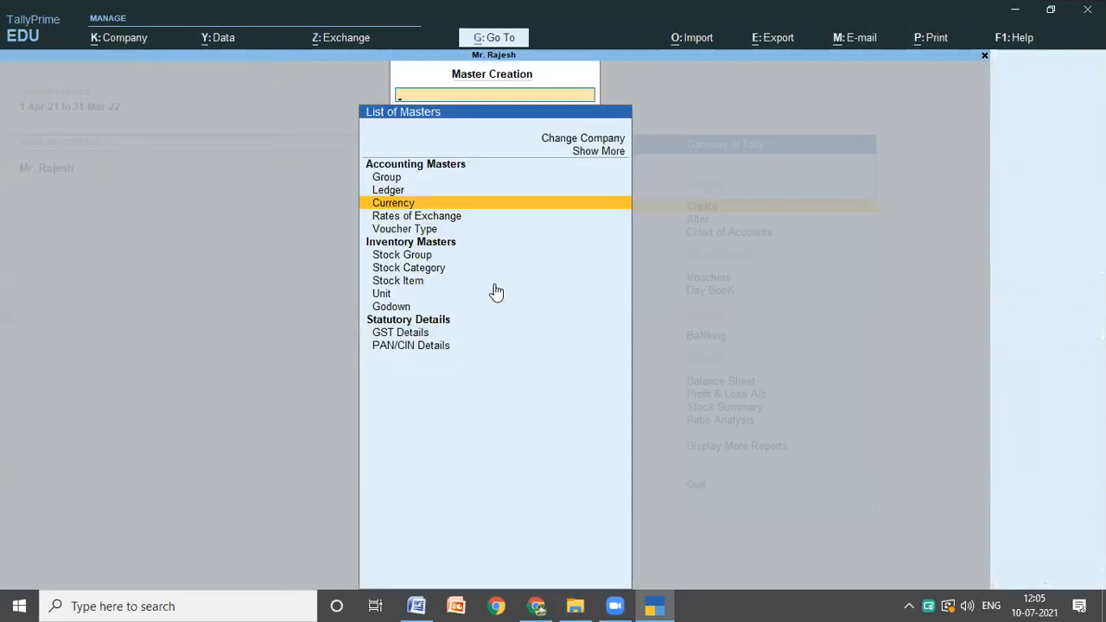
{"action": "key", "text": "Escape"}
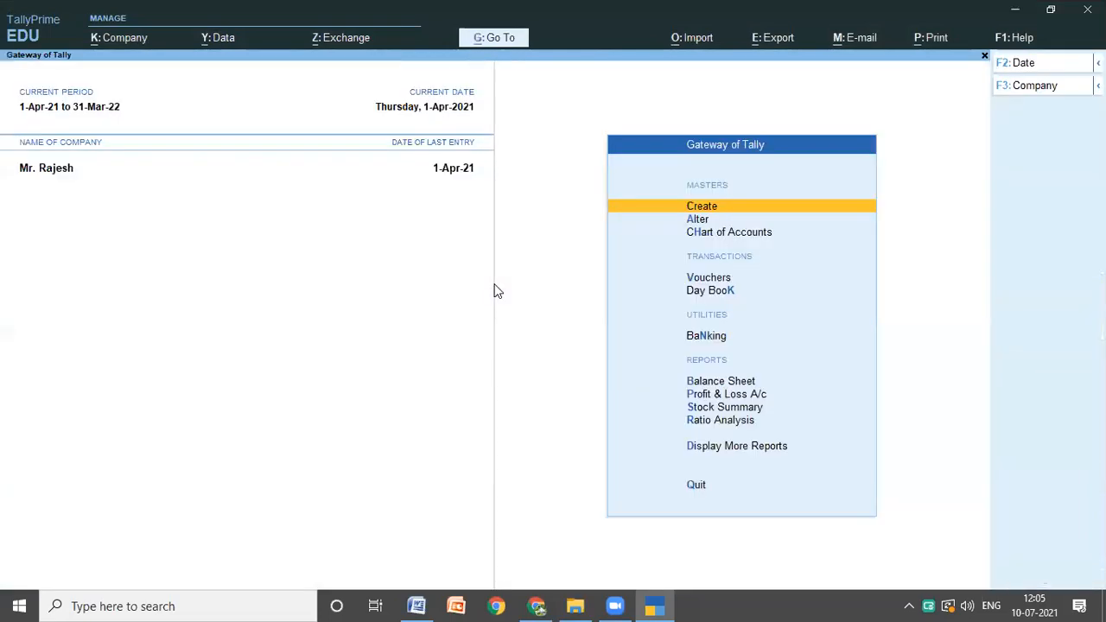
{"action": "left_click", "coordinate": [1030, 90]}
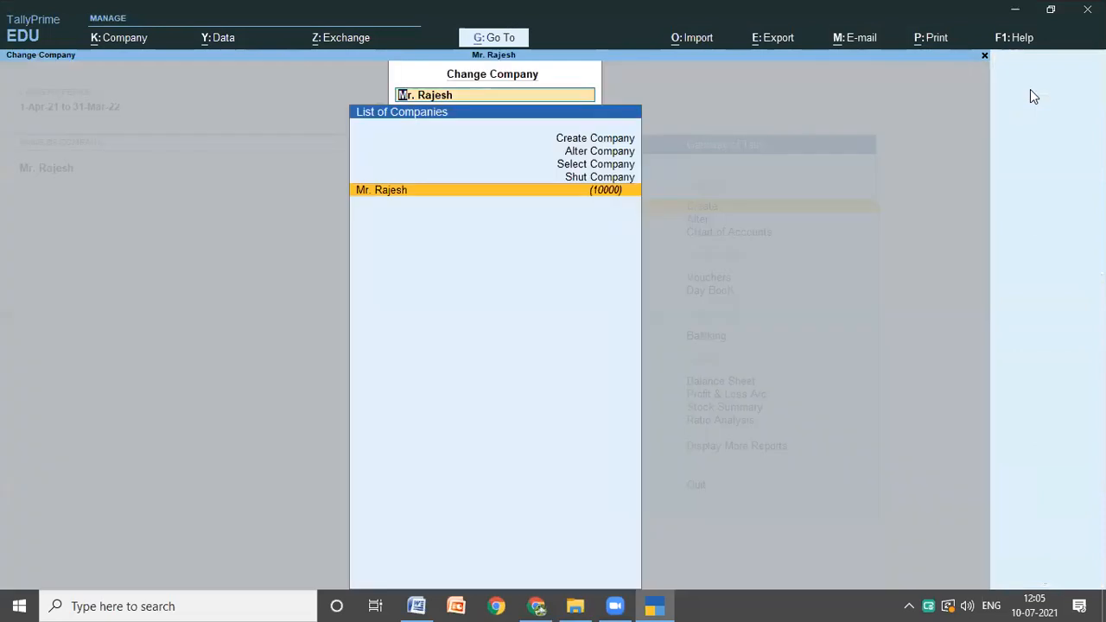
{"action": "key", "text": "Up"}
{"action": "key", "text": "Up"}
{"action": "key", "text": "Up"}
{"action": "key", "text": "Up"}
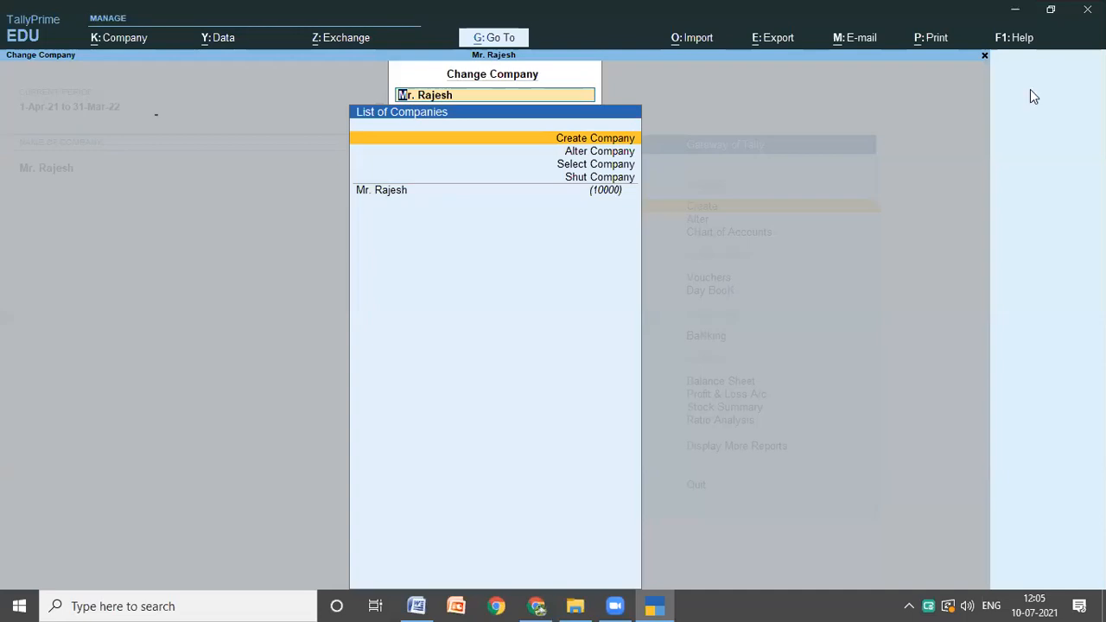
{"action": "key", "text": "Return"}
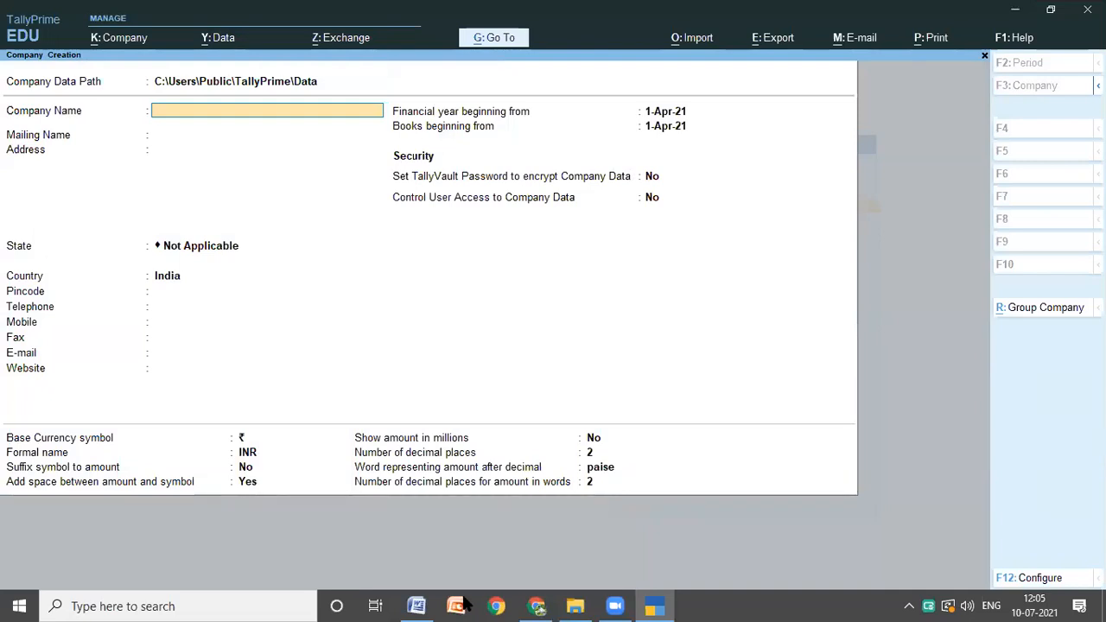
Step: Review the investments, exchange rates and transactions of Problem 2 in the Word notes, and return to the company creation form in TallyPrime
{"action": "left_click", "coordinate": [417, 603]}
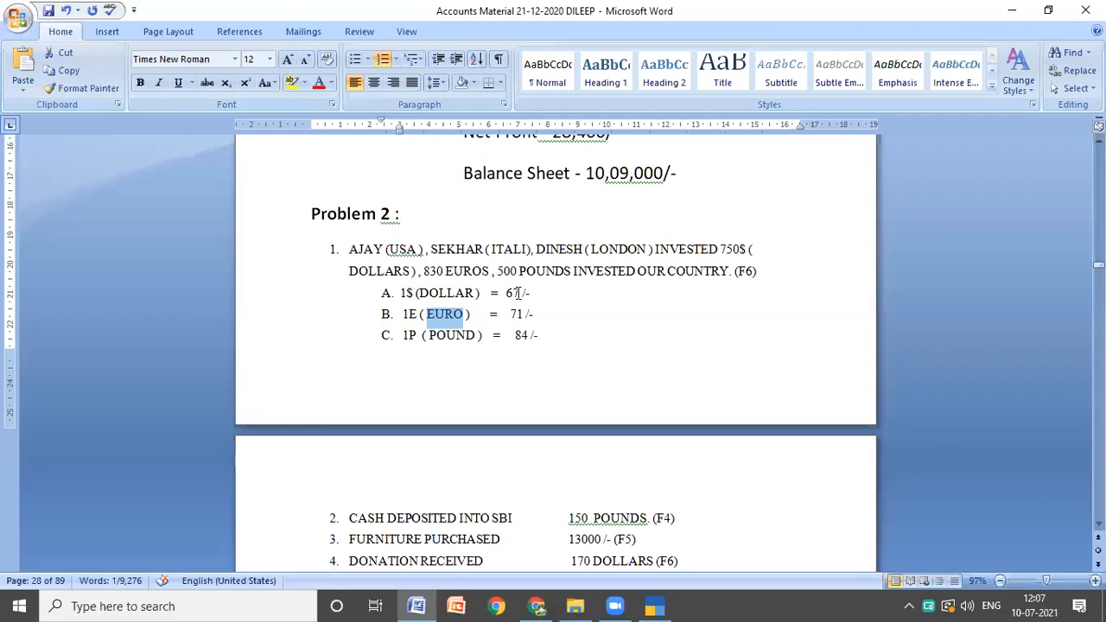
{"action": "left_click", "coordinate": [663, 349]}
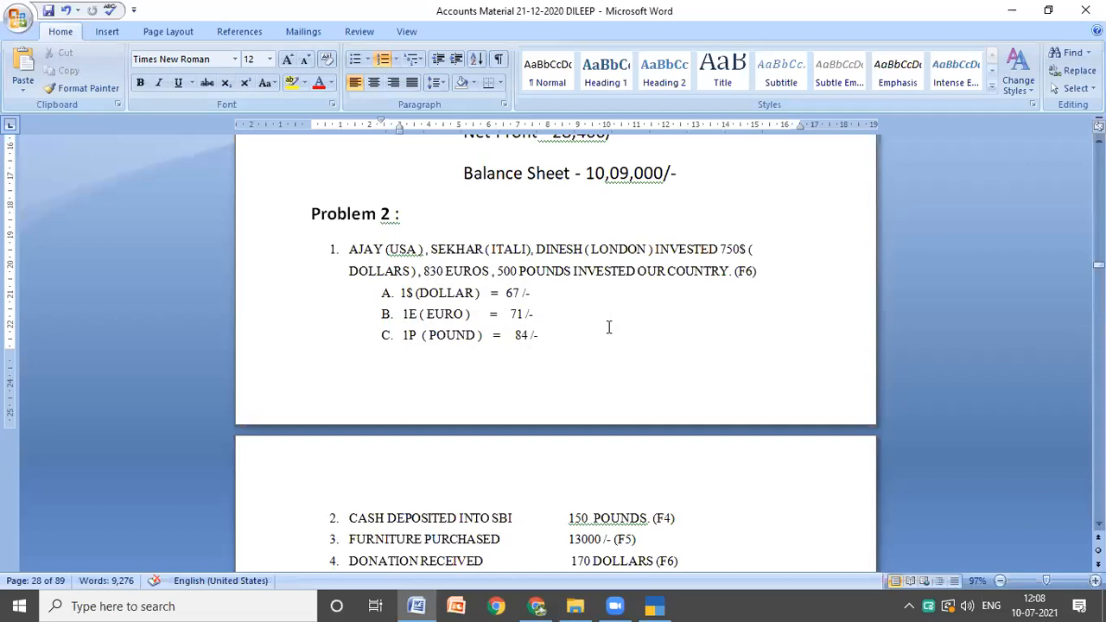
{"action": "scroll", "coordinate": [608, 326], "scroll_direction": "down", "scroll_amount": 3}
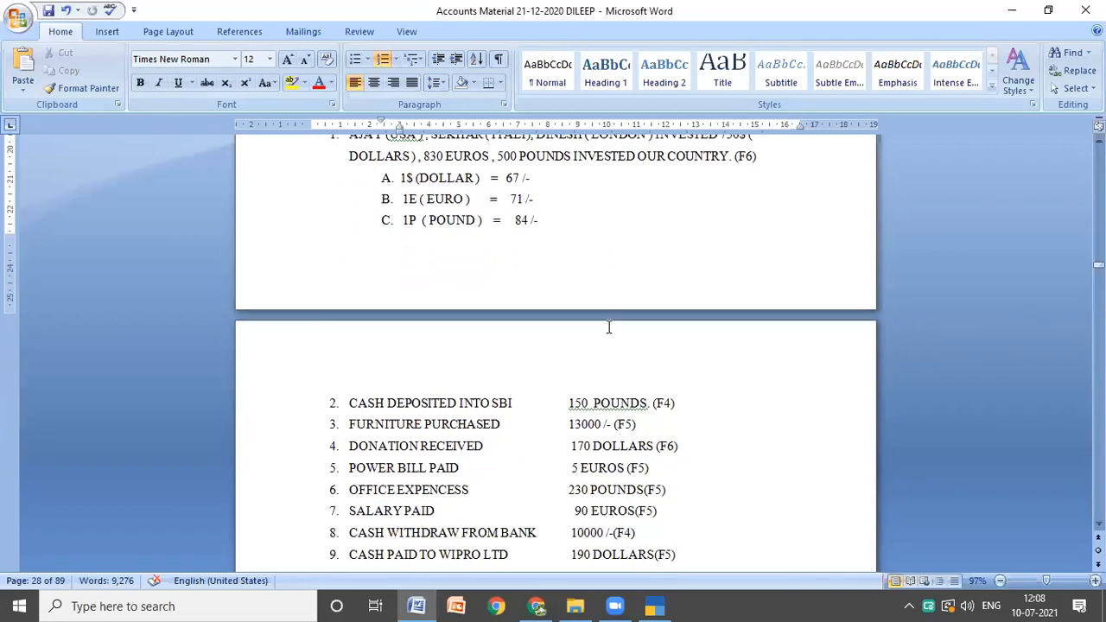
{"action": "scroll", "coordinate": [608, 327], "scroll_direction": "down", "scroll_amount": 1}
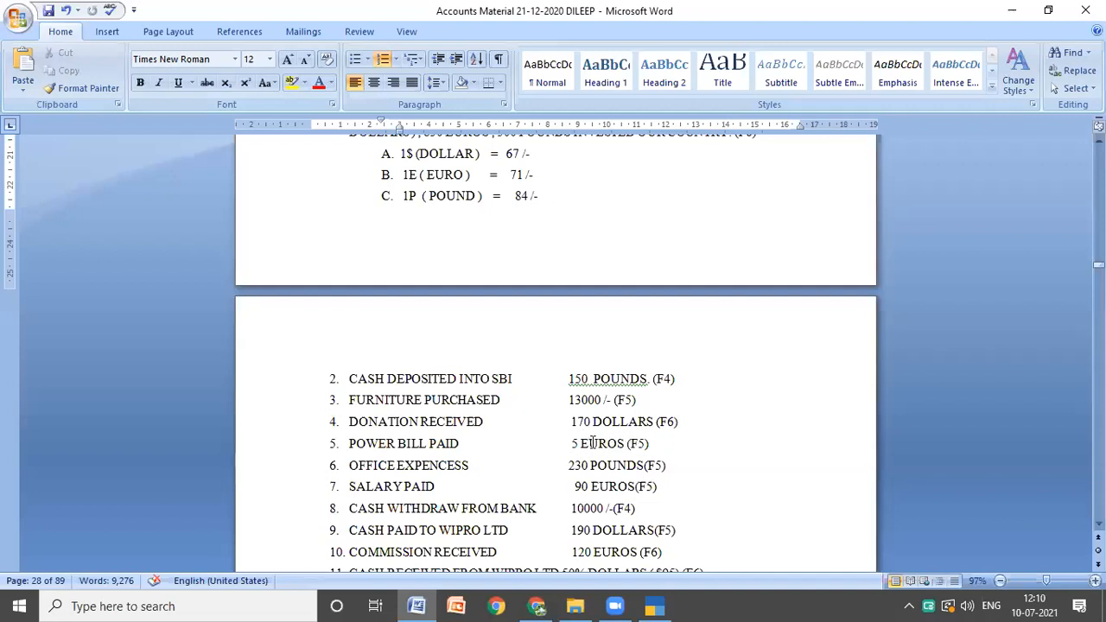
{"action": "scroll", "coordinate": [380, 482], "scroll_direction": "down", "scroll_amount": 1}
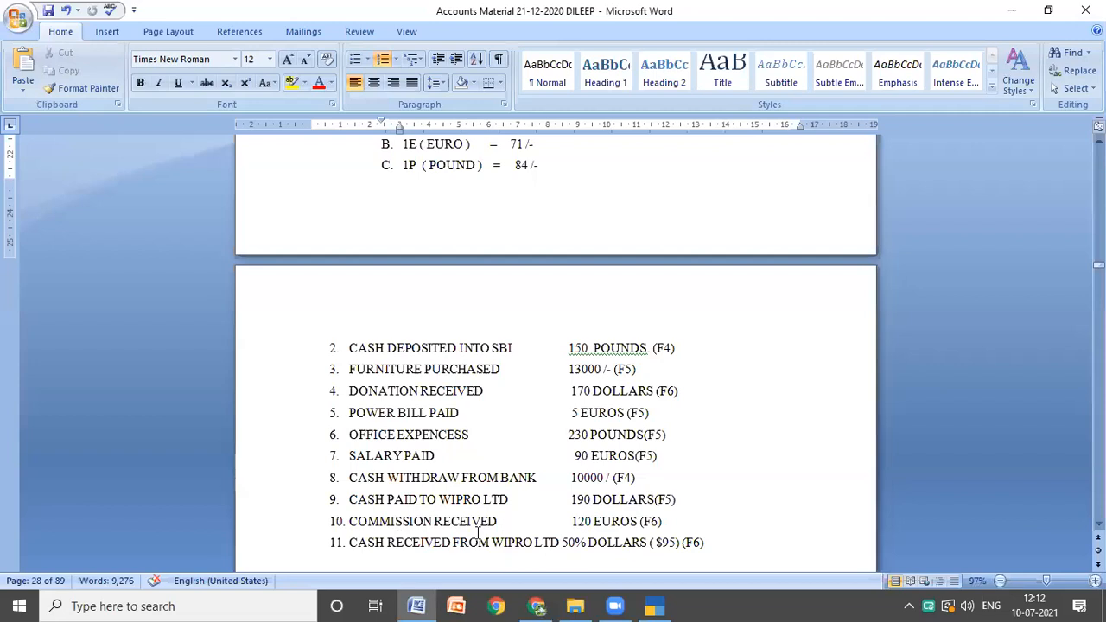
{"action": "left_click", "coordinate": [676, 526]}
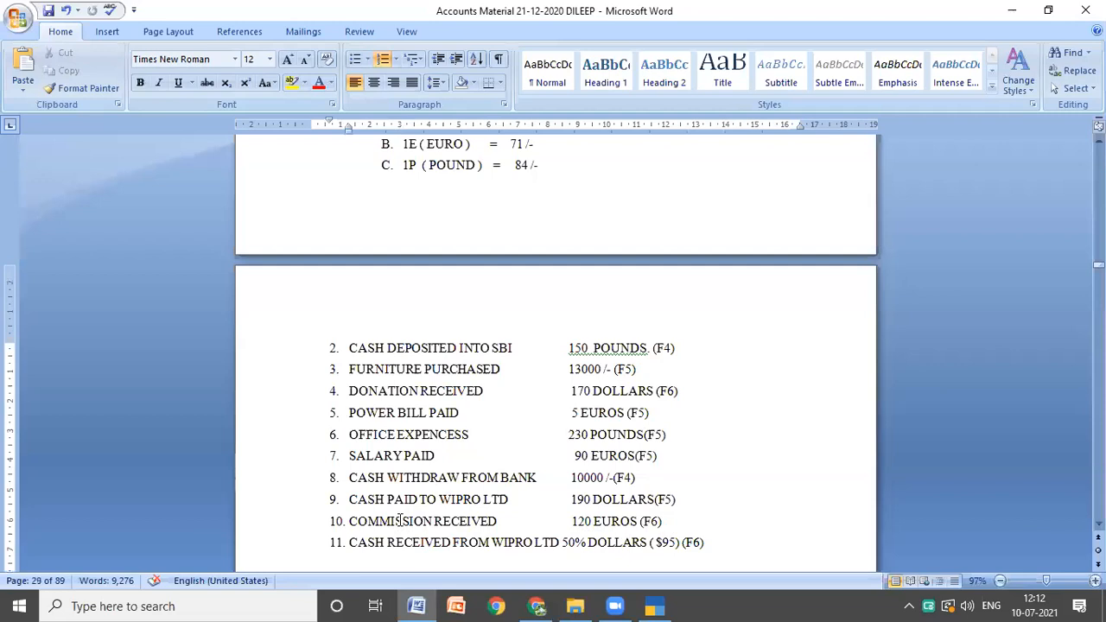
{"action": "scroll", "coordinate": [399, 529], "scroll_direction": "down", "scroll_amount": 2}
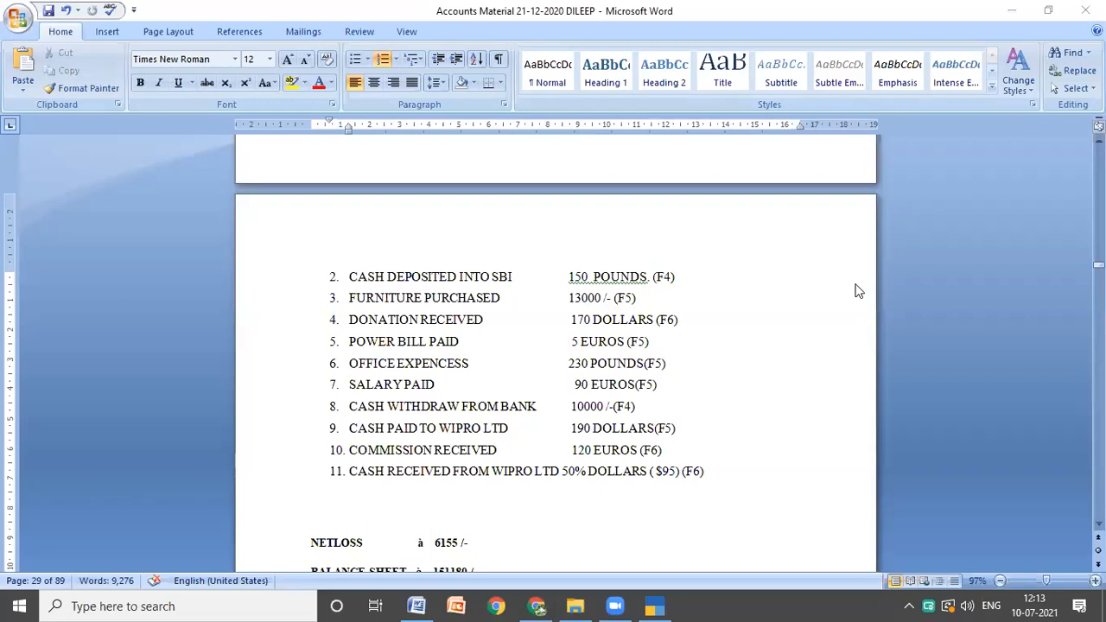
{"action": "scroll", "coordinate": [376, 270], "scroll_direction": "up", "scroll_amount": 4}
{"action": "double_click", "coordinate": [366, 263]}
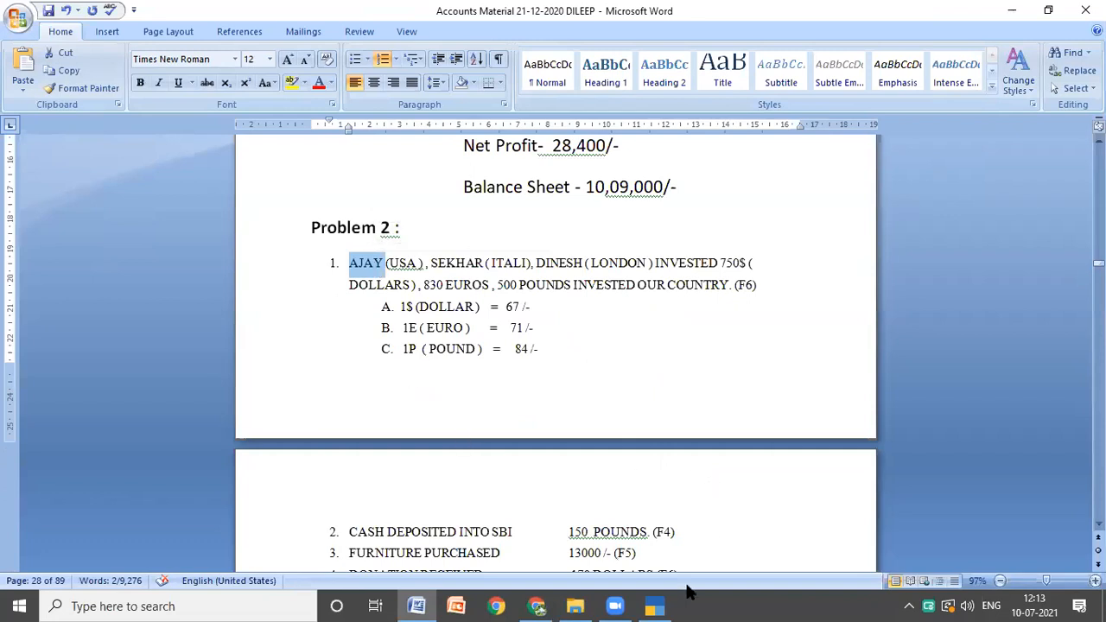
{"action": "left_click", "coordinate": [666, 604]}
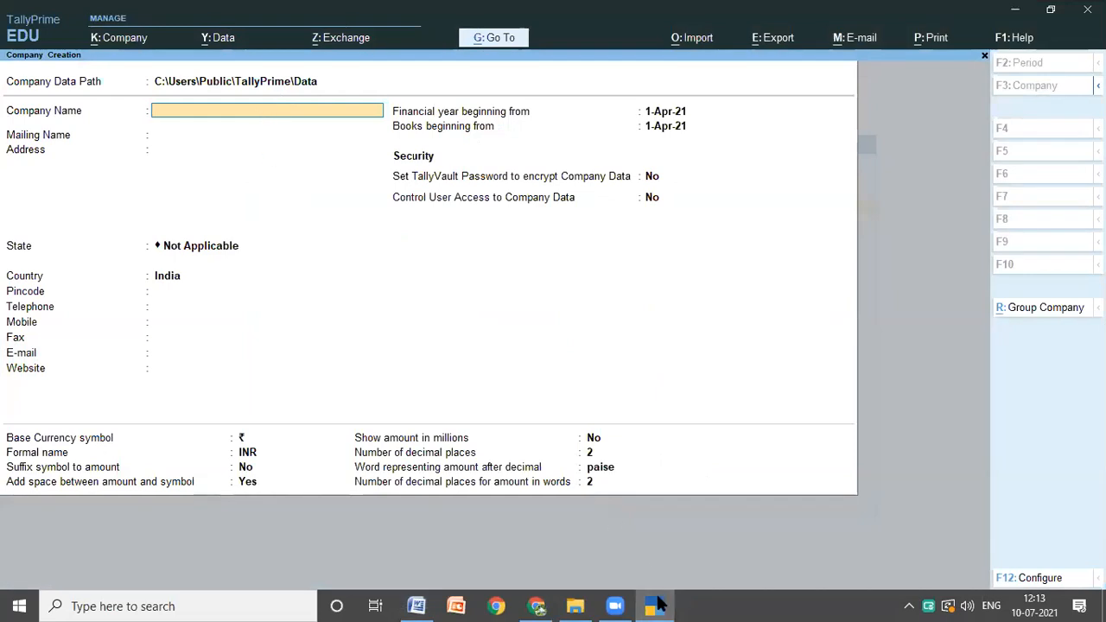
Step: Consult Problem 2 in the Word notes and enter ASD LTD as the company name in TallyPrime's company creation form
{"action": "key", "text": "alt+Tab"}
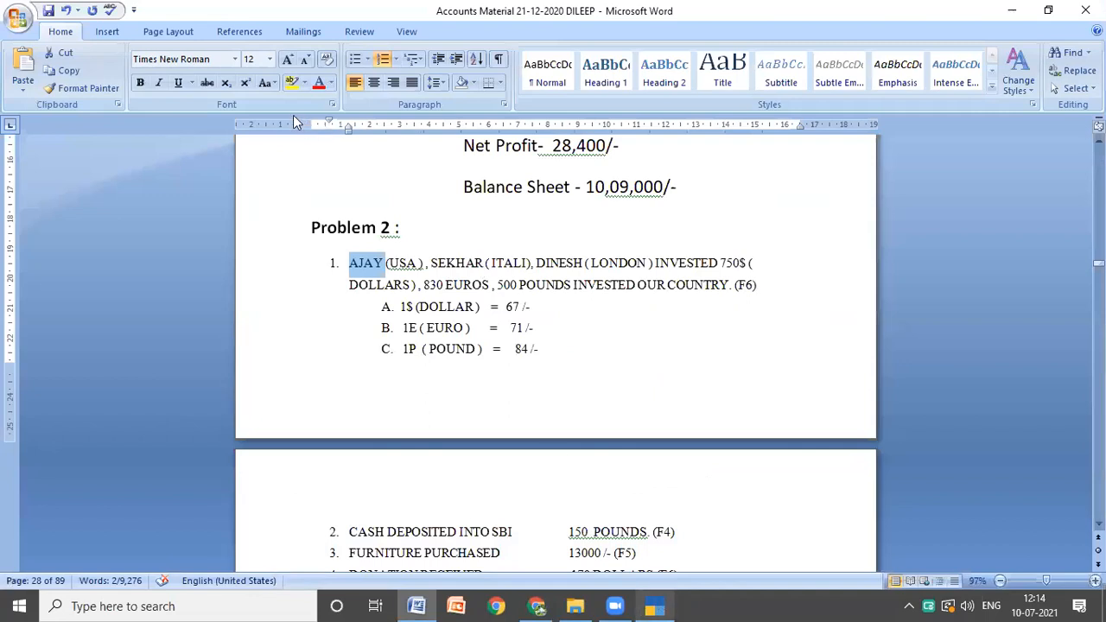
{"action": "key", "text": "Return"}
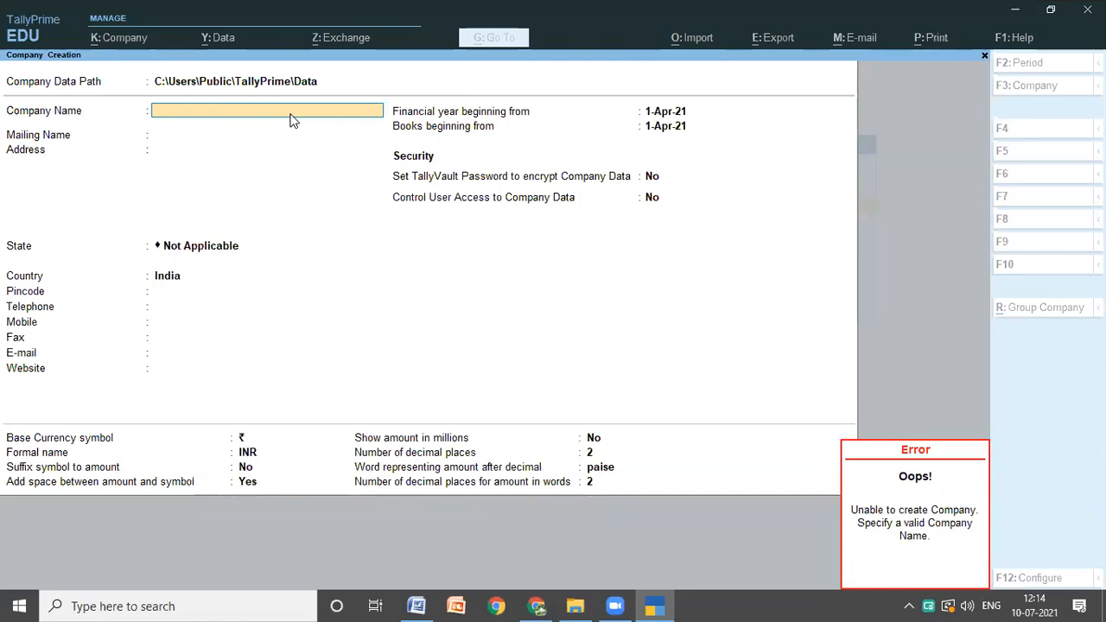
{"action": "type", "text": "ASD L"}
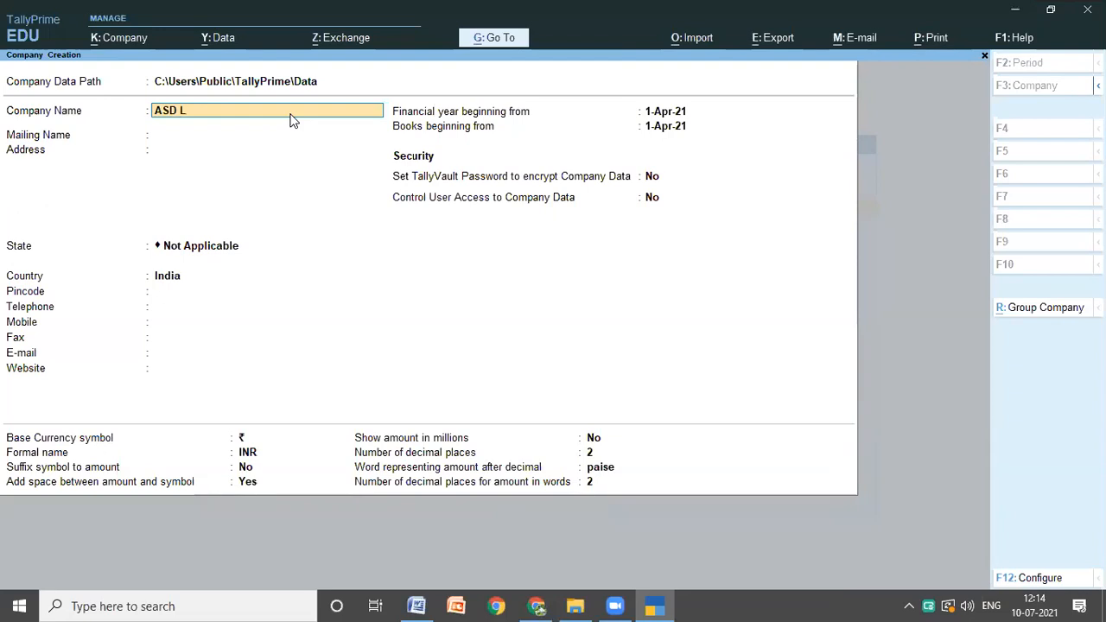
{"action": "type", "text": "TD"}
{"action": "left_click", "coordinate": [416, 605]}
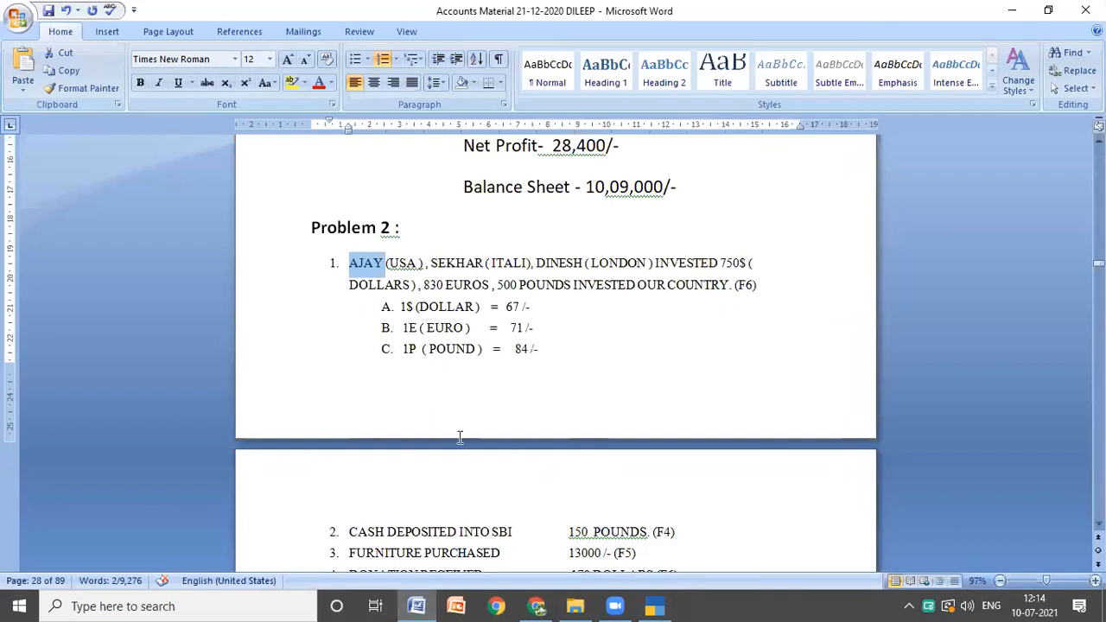
{"action": "left_click", "coordinate": [661, 604]}
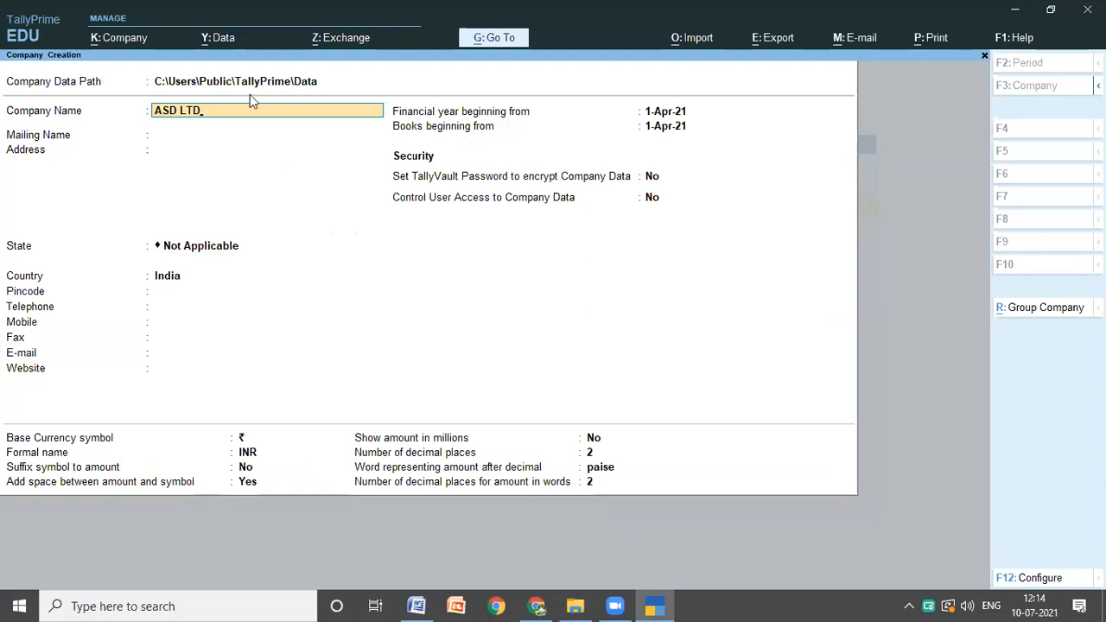
{"action": "key", "text": "Return"}
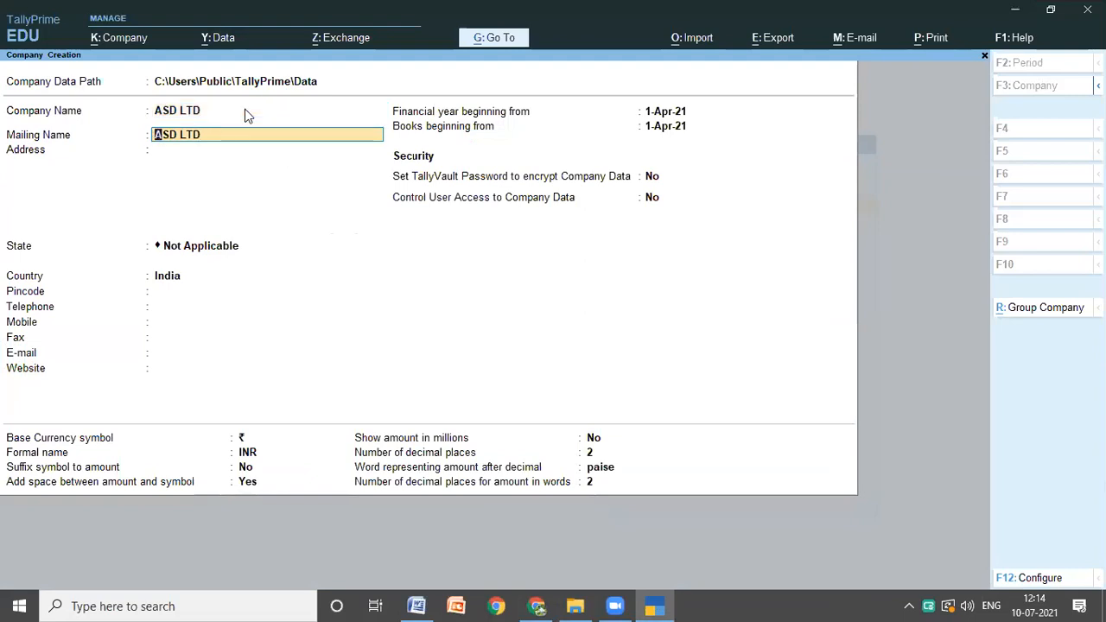
Step: Keep ASD LTD as the mailing name, leave the address blank, and set the state to Andhra Pradesh
{"action": "key", "text": "Return"}
{"action": "key", "text": "Return"}
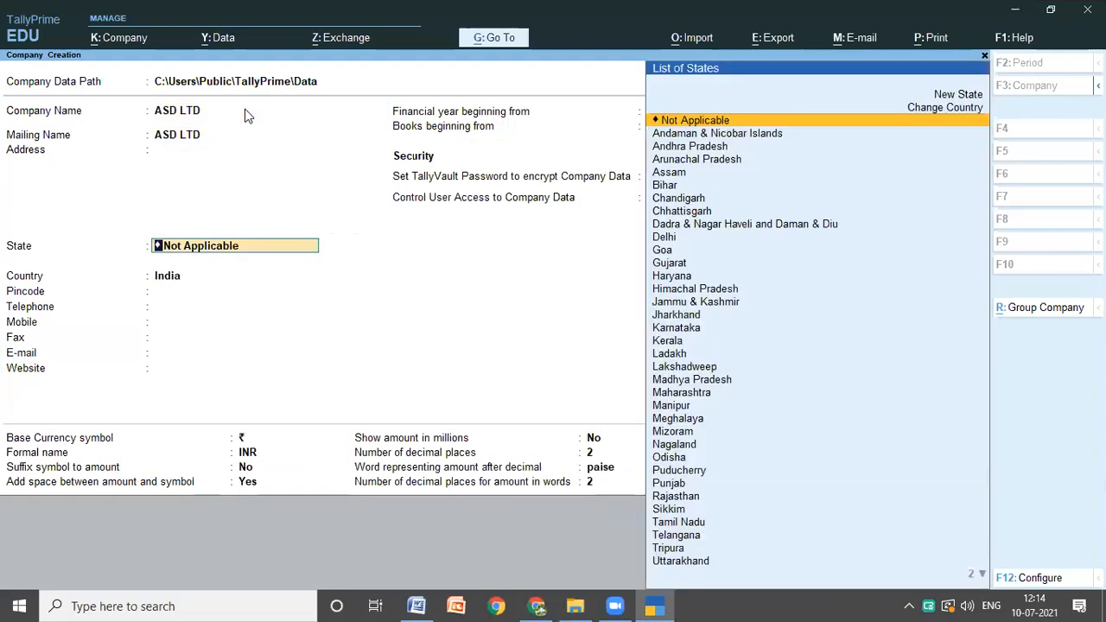
{"action": "key", "text": "Down"}
{"action": "key", "text": "Down"}
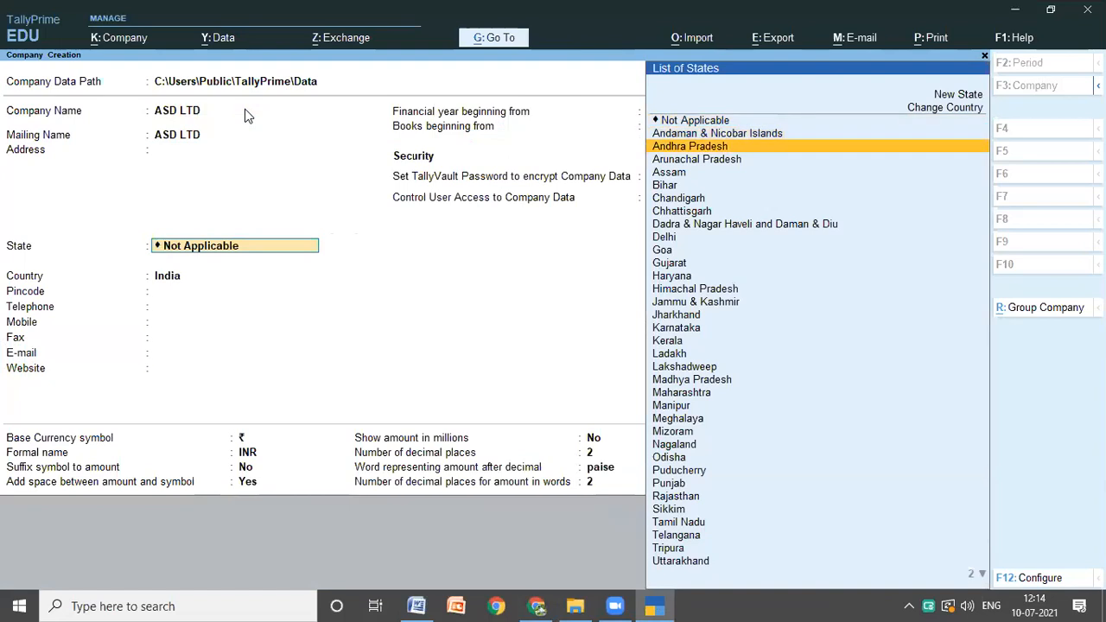
{"action": "key", "text": "Return"}
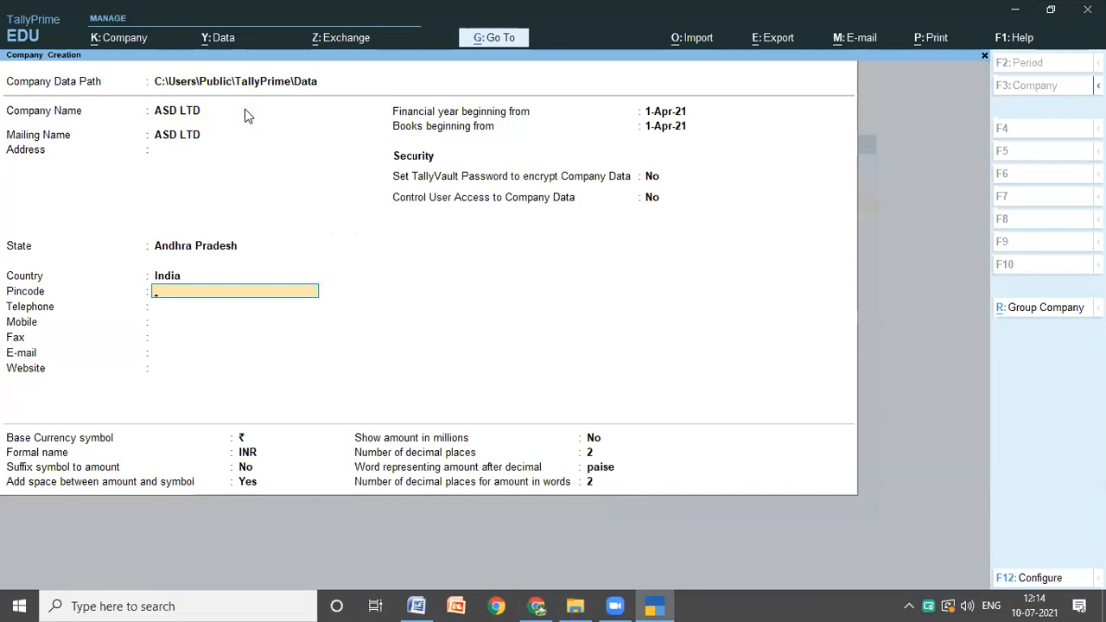
Step: Leave the contact fields blank, keep the default financial year, security and base currency settings, and save the company
{"action": "key", "text": "Return"}
{"action": "key", "text": "Return"}
{"action": "key", "text": "Return"}
{"action": "key", "text": "Return"}
{"action": "key", "text": "Return"}
{"action": "key", "text": "Return"}
{"action": "key", "text": "Return"}
{"action": "key", "text": "Return"}
{"action": "key", "text": "Return"}
{"action": "key", "text": "Return"}
{"action": "key", "text": "Return"}
{"action": "key", "text": "Return"}
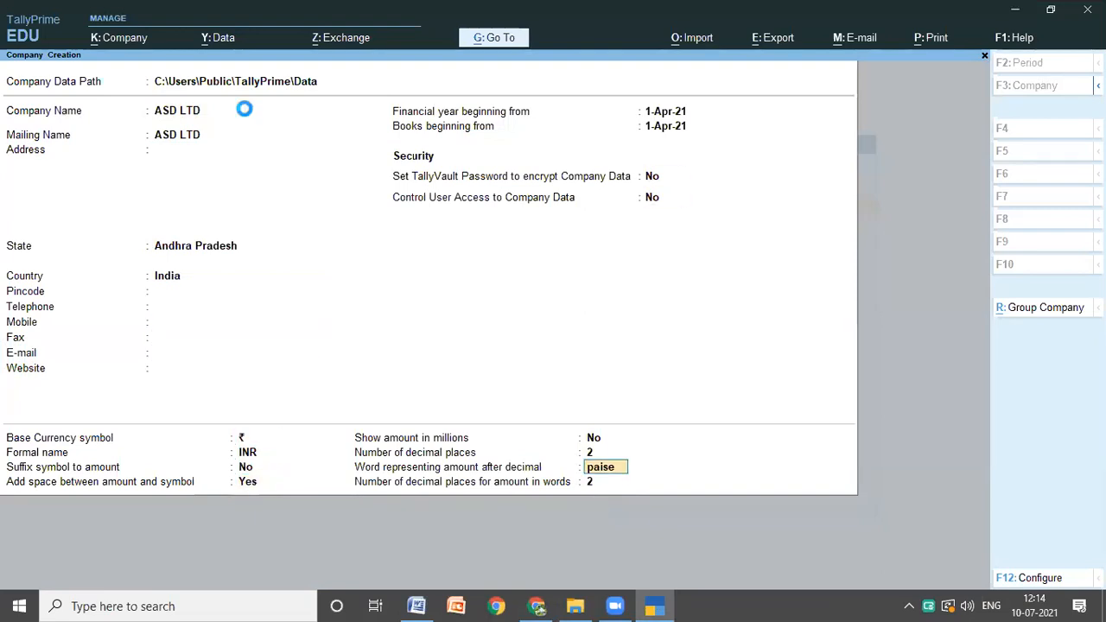
{"action": "key", "text": "Return"}
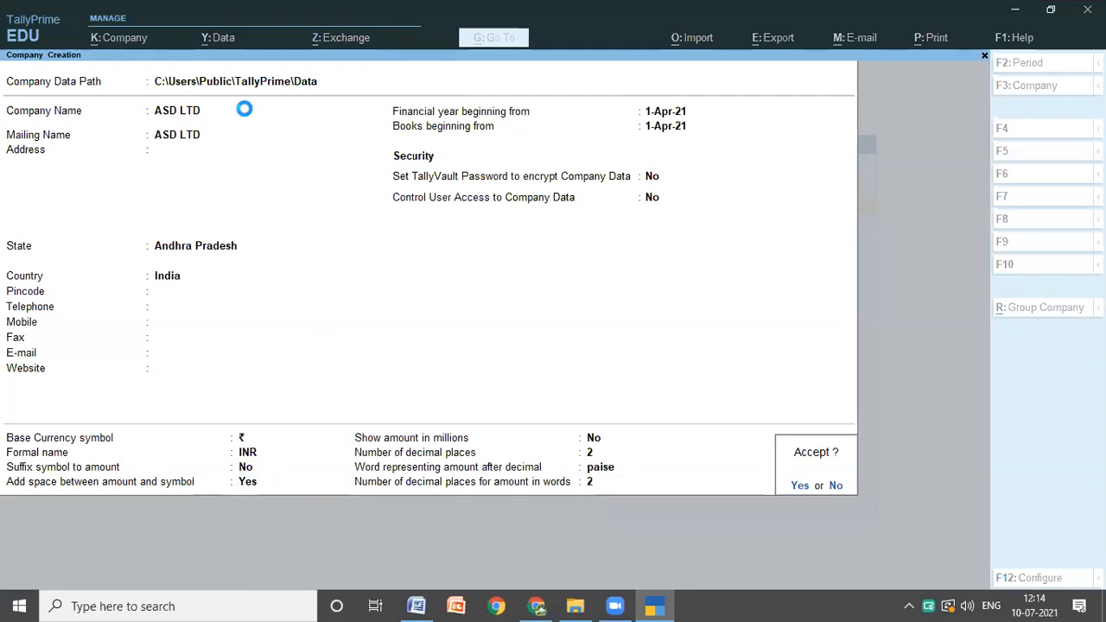
{"action": "key", "text": "Return"}
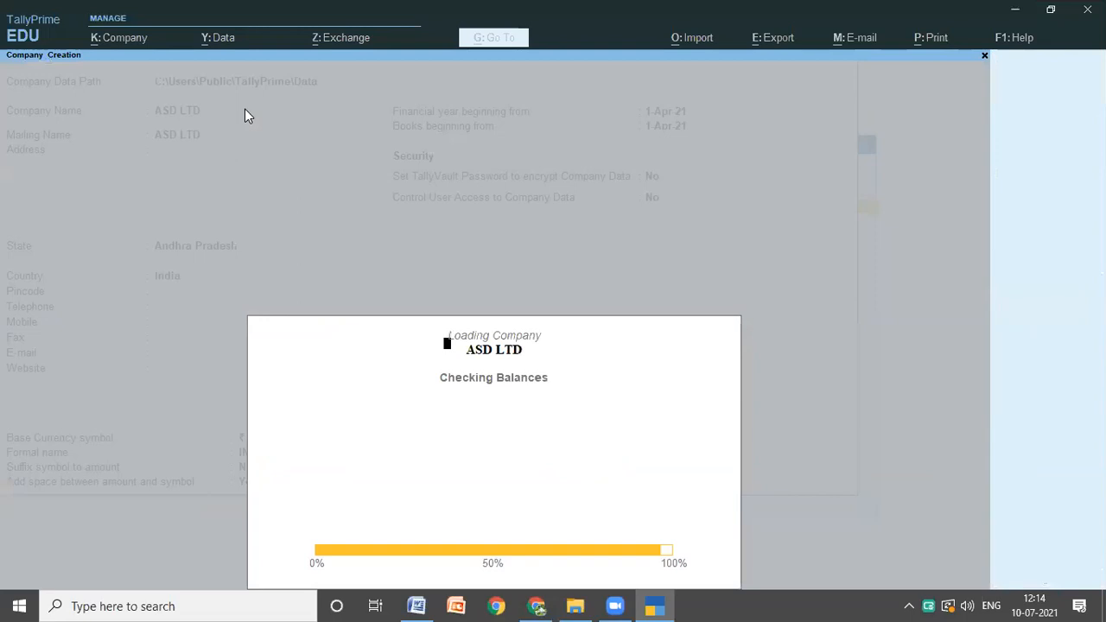
Step: Accept the default accounting, inventory and taxation features for ASD LTD, including the default GST details
{"action": "key", "text": "Return"}
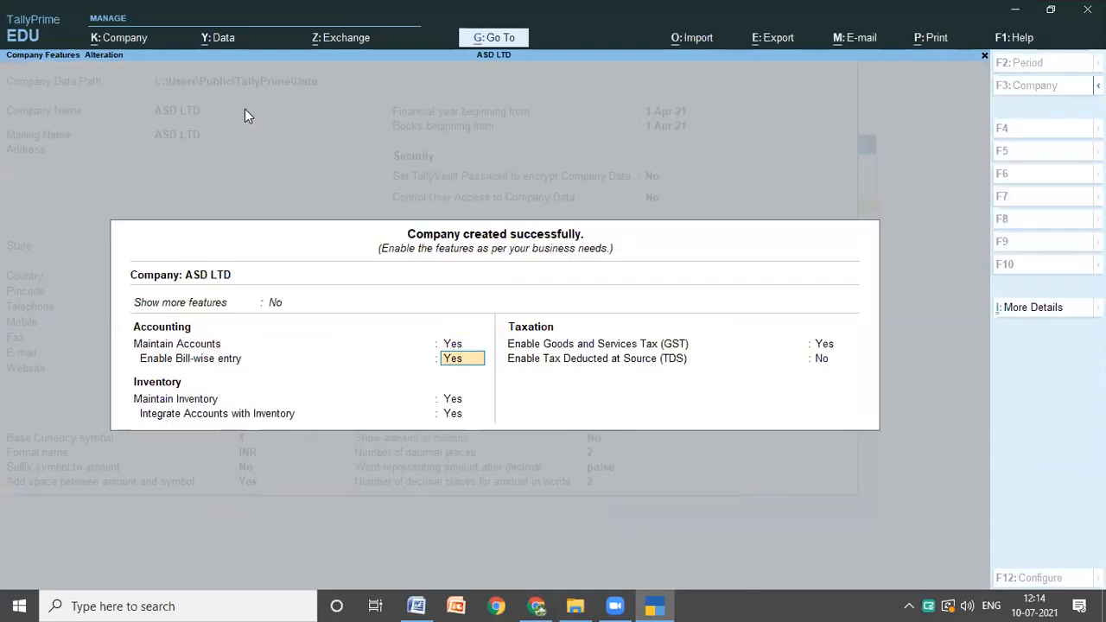
{"action": "key", "text": "Return"}
{"action": "key", "text": "Return"}
{"action": "key", "text": "Return"}
{"action": "key", "text": "Return"}
{"action": "key", "text": "Return"}
{"action": "key", "text": "Return"}
{"action": "key", "text": "Return"}
{"action": "key", "text": "Return"}
{"action": "key", "text": "Return"}
{"action": "key", "text": "Return"}
{"action": "key", "text": "Return"}
{"action": "key", "text": "Return"}
{"action": "key", "text": "Return"}
{"action": "key", "text": "Return"}
{"action": "key", "text": "Return"}
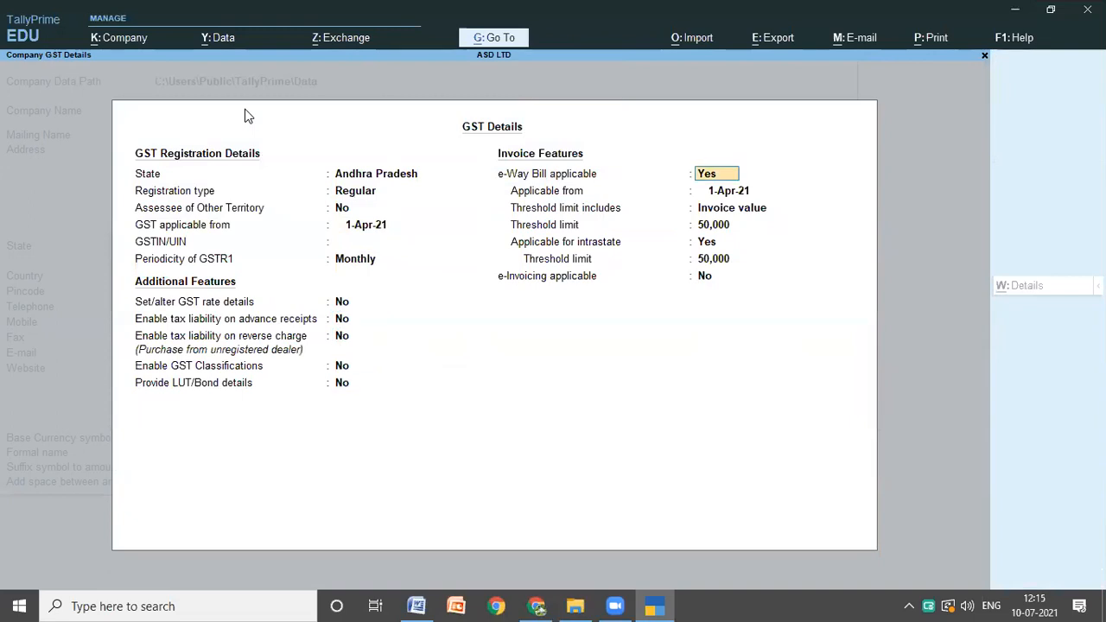
{"action": "key", "text": "Return"}
{"action": "key", "text": "Return"}
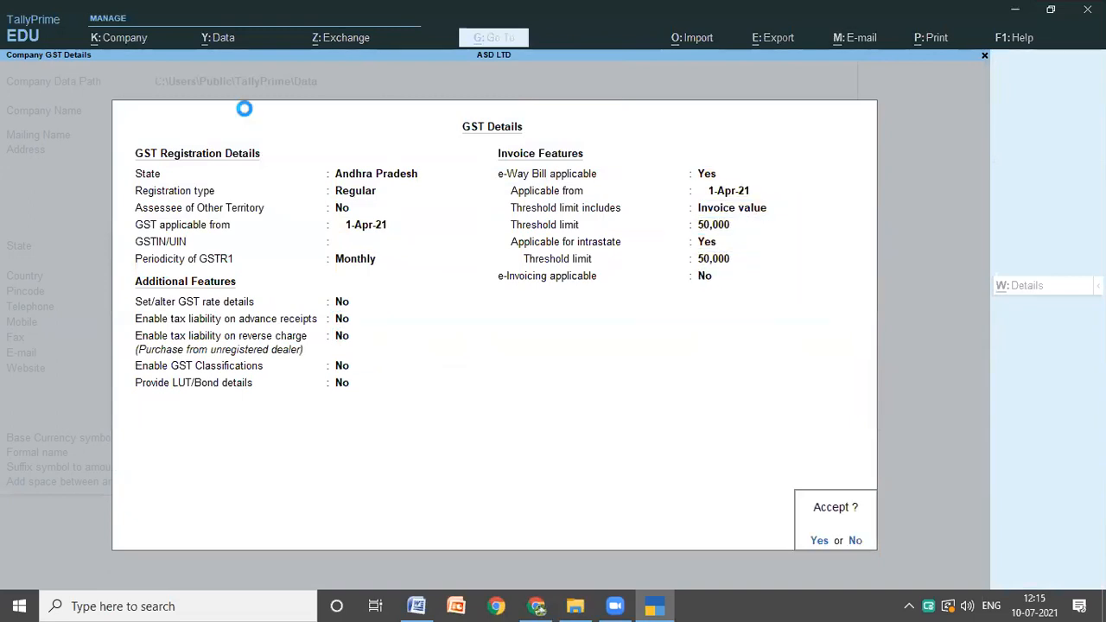
{"action": "key", "text": "Return"}
{"action": "key", "text": "Return"}
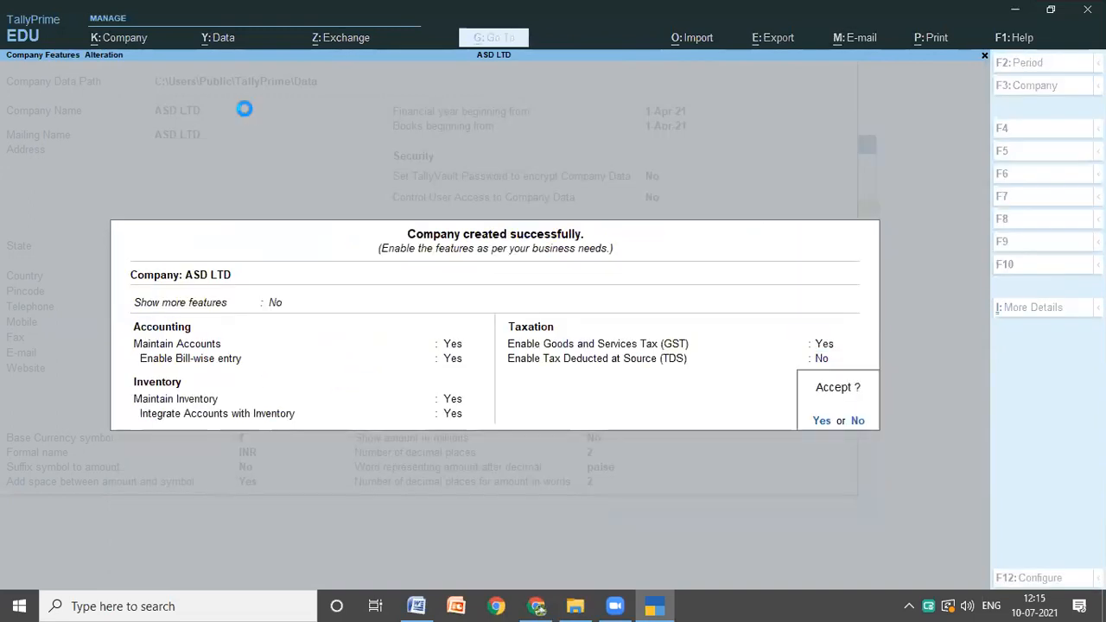
{"action": "key", "text": "Return"}
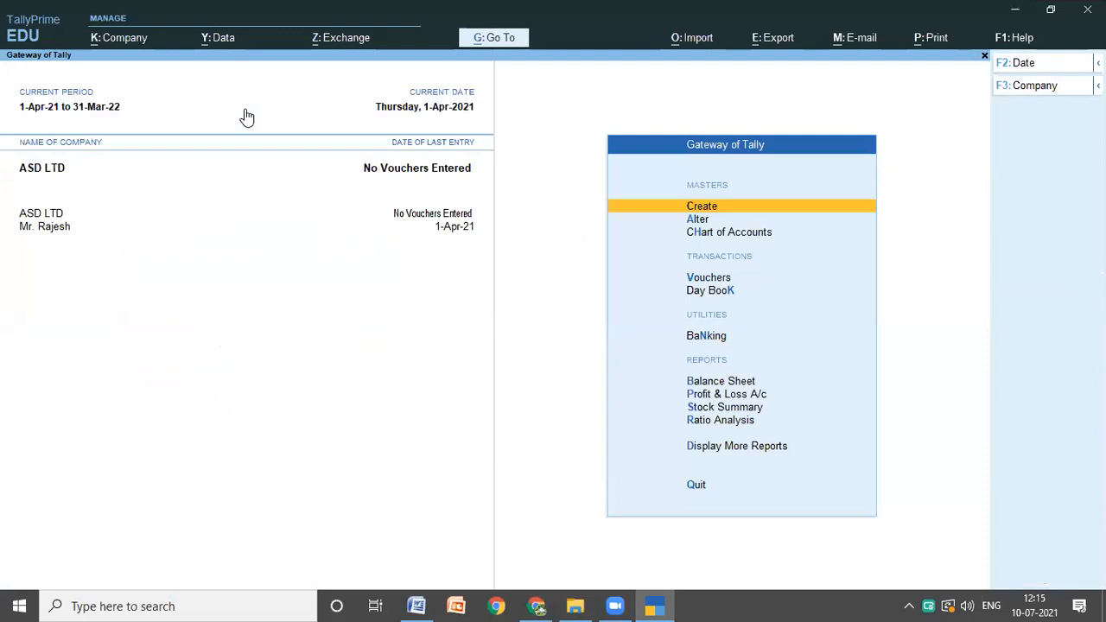
Step: Start a new ledger in ASD LTD and paste the first investor's name from Problem 2 in the Word notes as its name
{"action": "key", "text": "Return"}
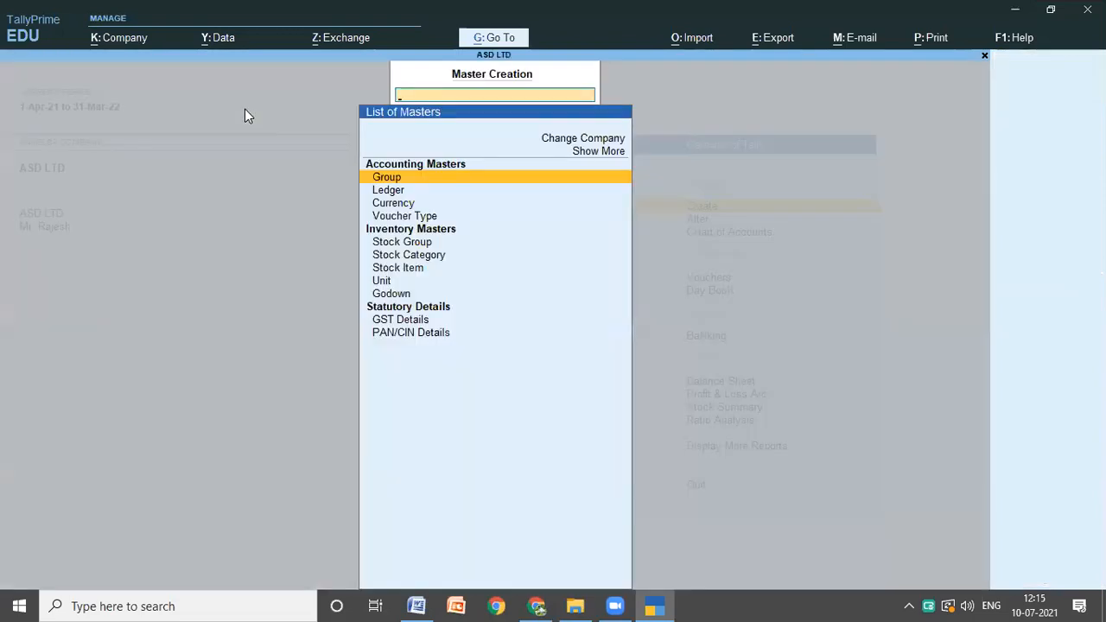
{"action": "key", "text": "Down"}
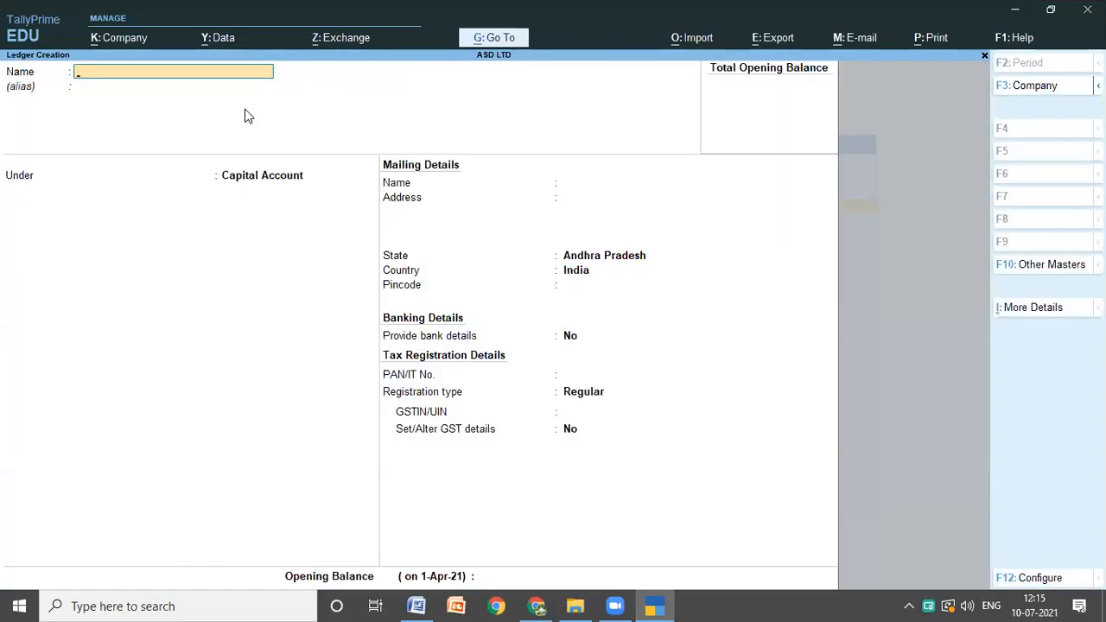
{"action": "left_click", "coordinate": [411, 603]}
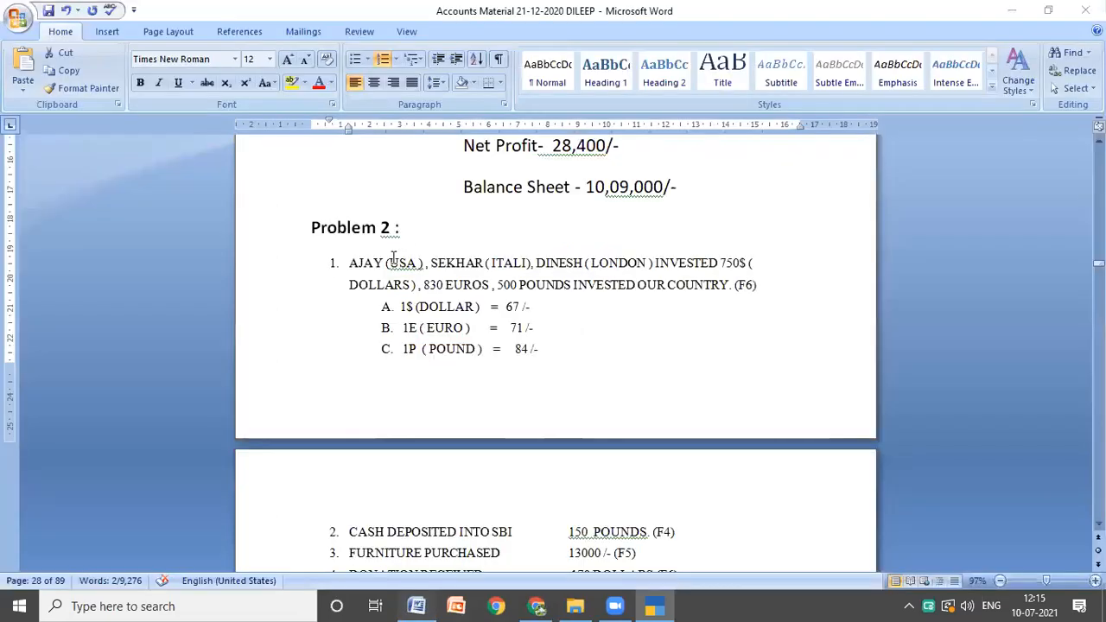
{"action": "left_click", "coordinate": [656, 605]}
{"action": "type", "text": "1. AJAY"}
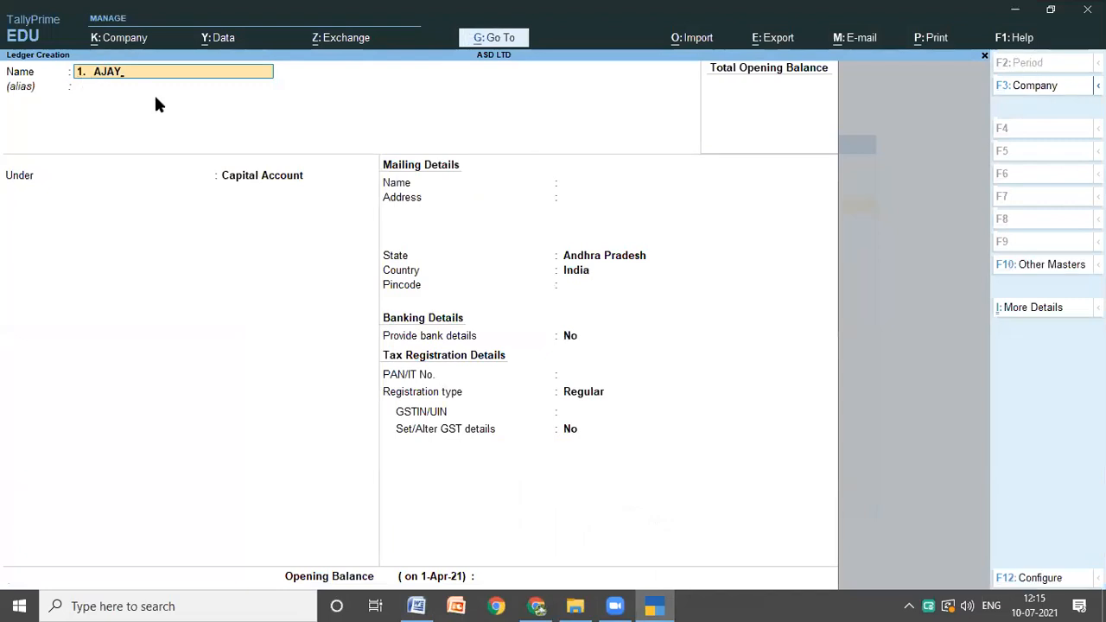
{"action": "key", "text": "Return"}
{"action": "key", "text": "Return"}
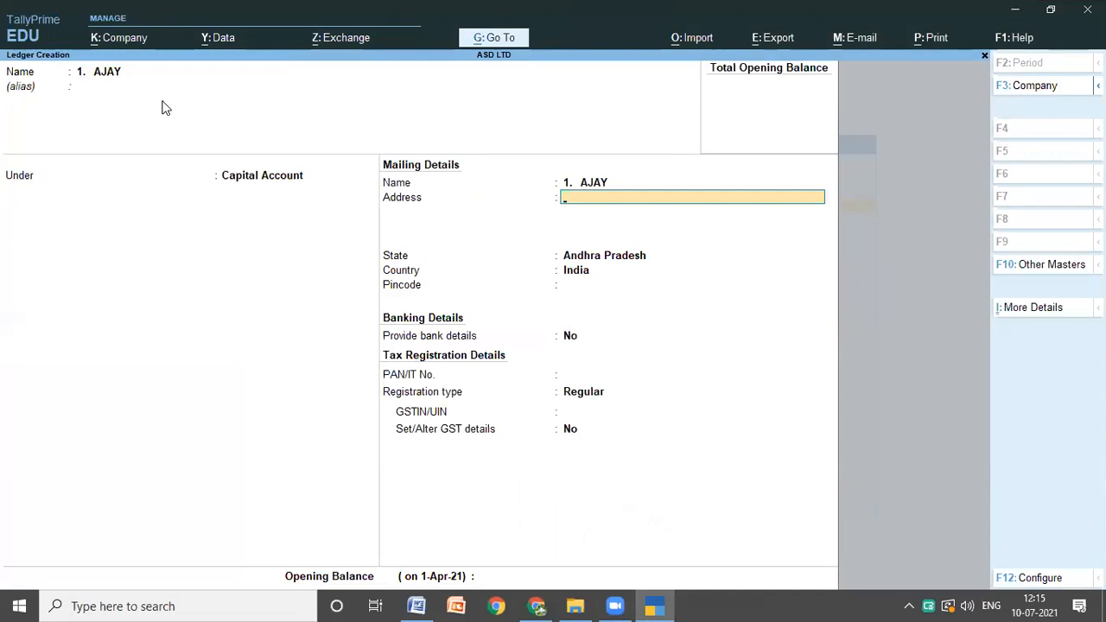
Step: Keep the first investor's ledger under Capital Account with default mailing, banking and tax details, and save it
{"action": "key", "text": "Return"}
{"action": "key", "text": "Return"}
{"action": "key", "text": "Return"}
{"action": "key", "text": "Return"}
{"action": "key", "text": "Return"}
{"action": "key", "text": "Return"}
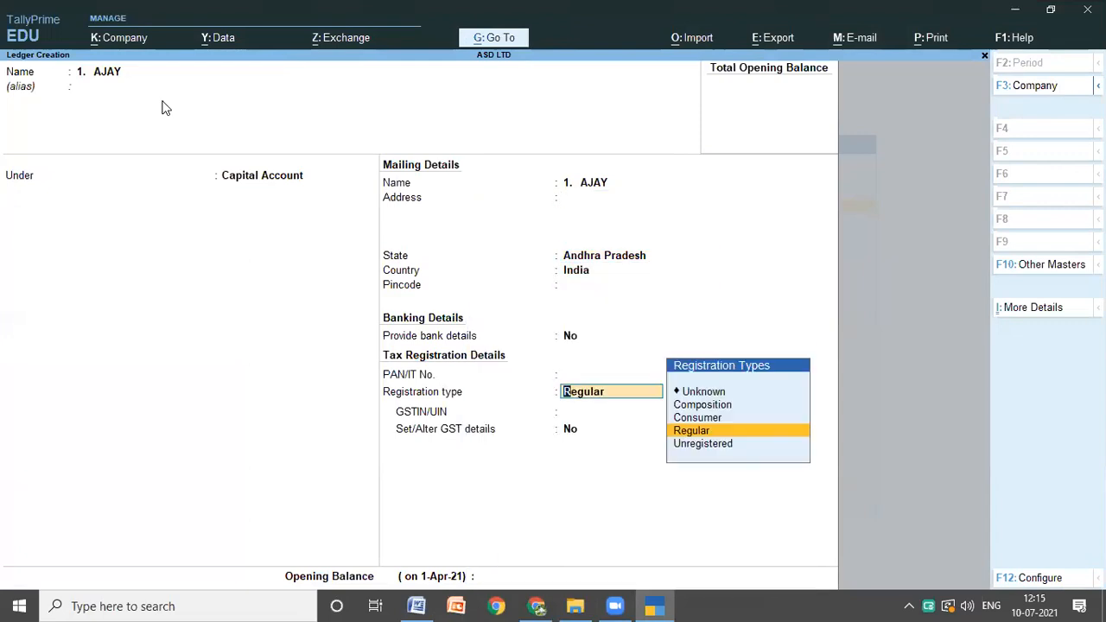
{"action": "key", "text": "Return"}
{"action": "key", "text": "Return"}
{"action": "key", "text": "Return"}
{"action": "key", "text": "Return"}
{"action": "key", "text": "Return"}
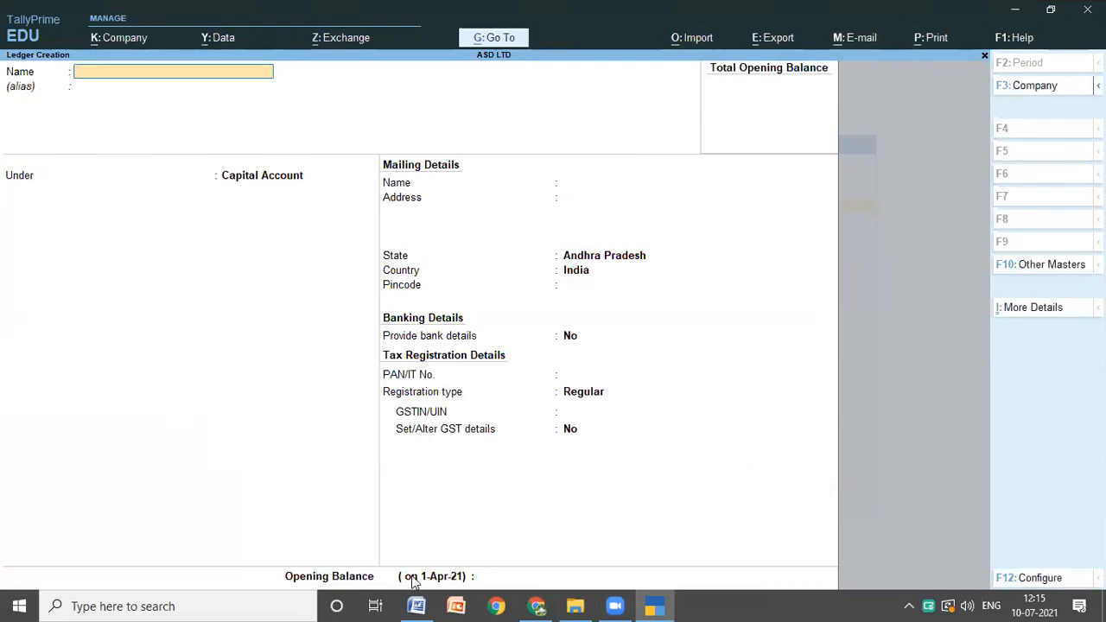
Step: Select the second investor's name in Problem 2 of the Word notes and enter it as the next ledger's name in TallyPrime
{"action": "left_click", "coordinate": [416, 605]}
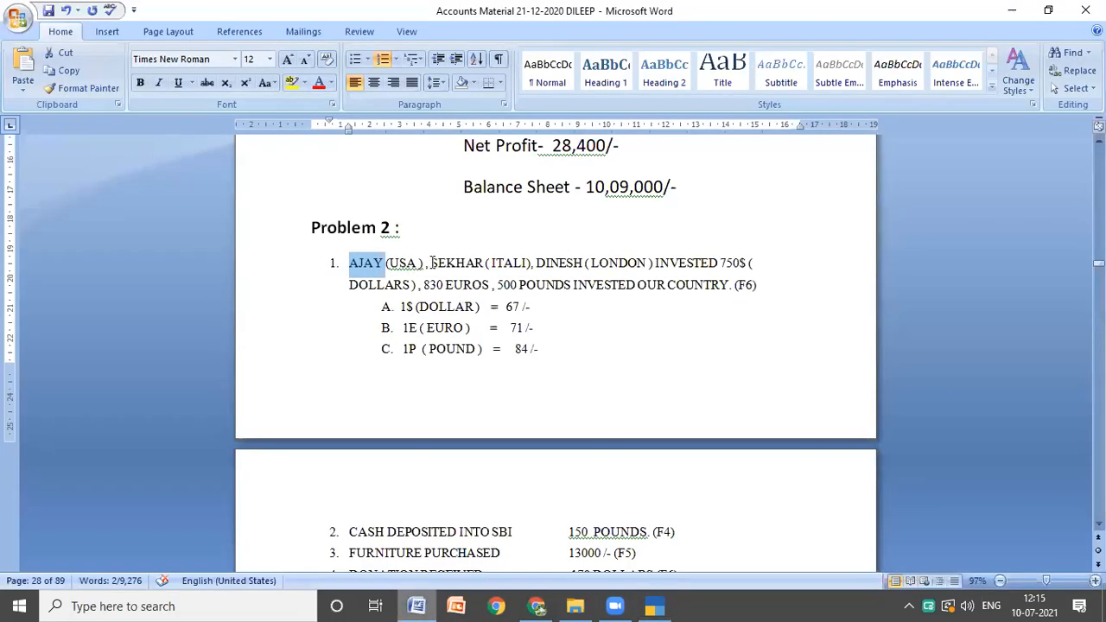
{"action": "left_click_drag", "start_coordinate": [430, 263], "coordinate": [486, 265]}
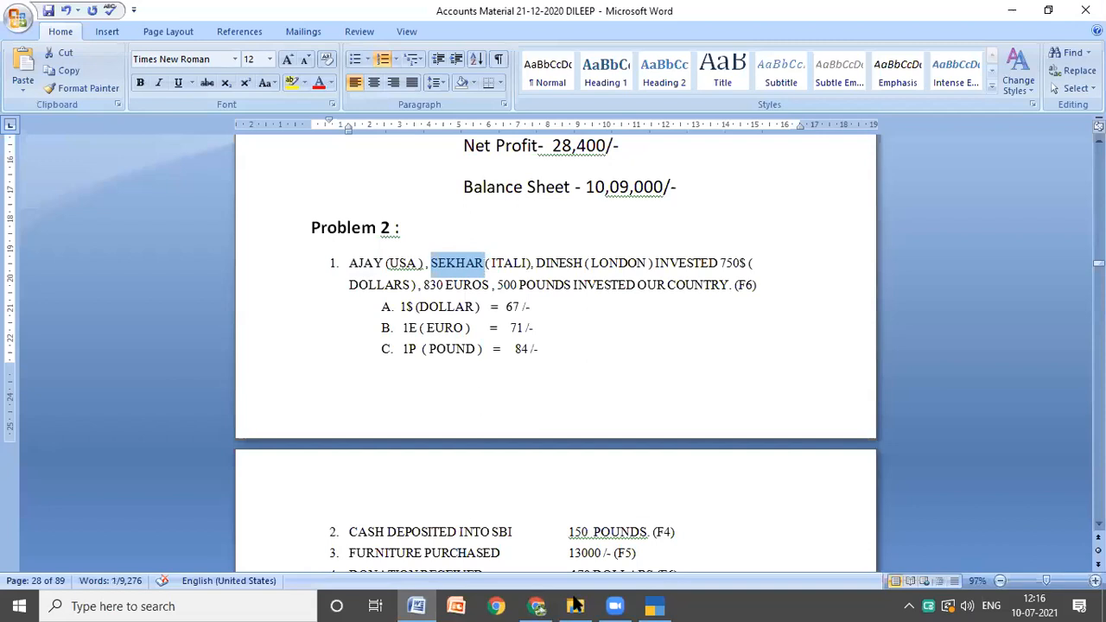
{"action": "left_click", "coordinate": [654, 605]}
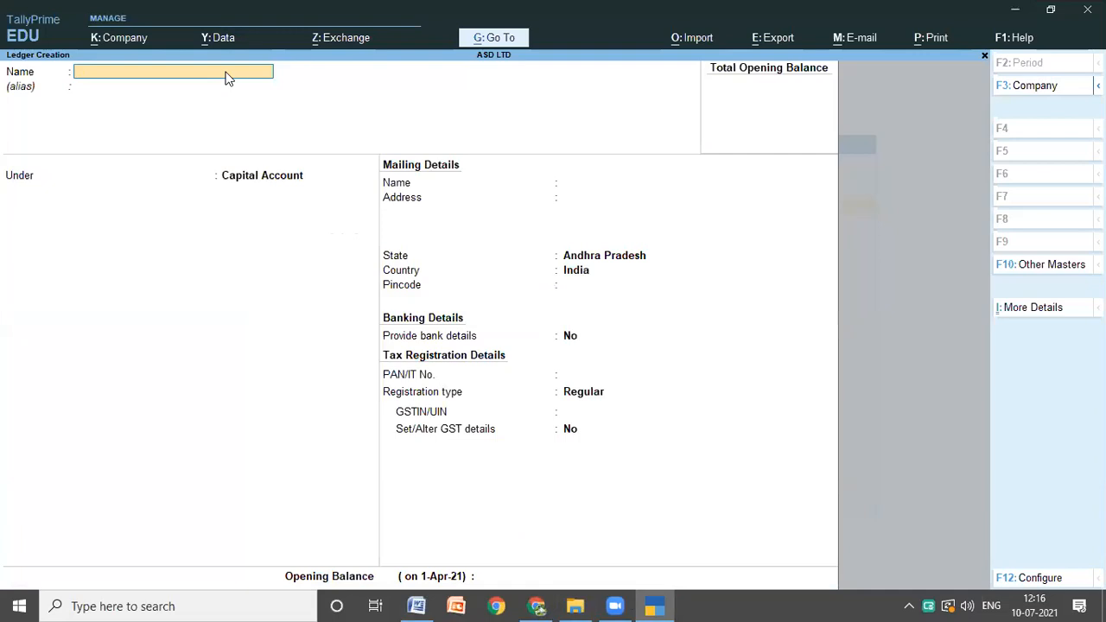
{"action": "key", "text": "ctrl"}
{"action": "type", "text": "SEKHAR"}
{"action": "key", "text": "Return"}
{"action": "key", "text": "Return"}
{"action": "key", "text": "Return"}
{"action": "key", "text": "Return"}
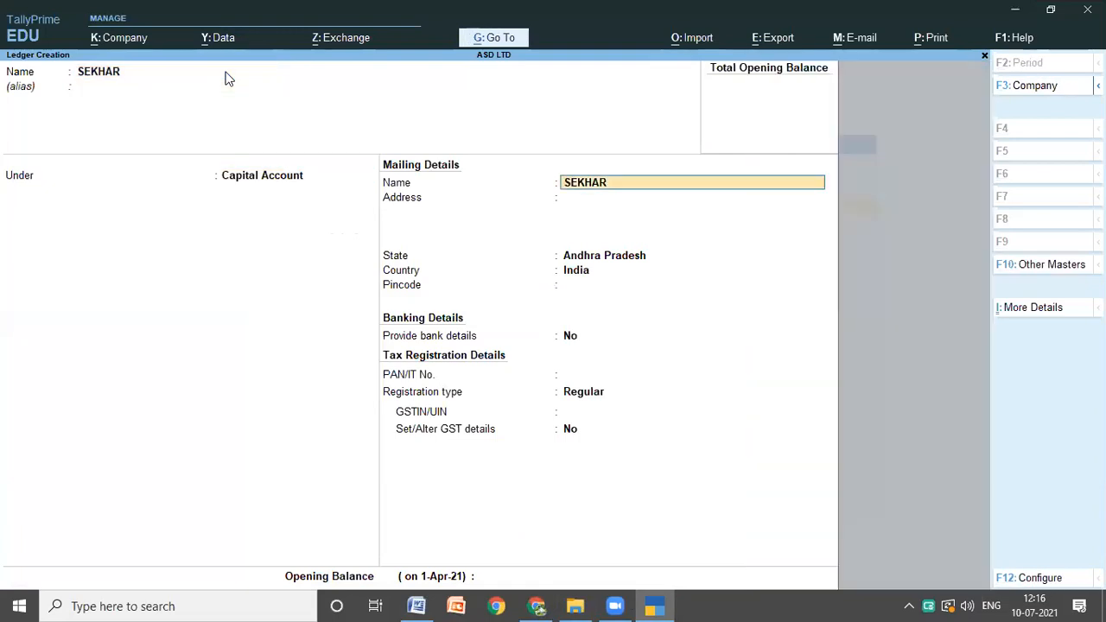
Step: Keep the second investor's ledger under Capital Account with the remaining default details, and save it
{"action": "key", "text": "Return"}
{"action": "key", "text": "Return"}
{"action": "key", "text": "Return"}
{"action": "key", "text": "Return"}
{"action": "key", "text": "Return"}
{"action": "key", "text": "Return"}
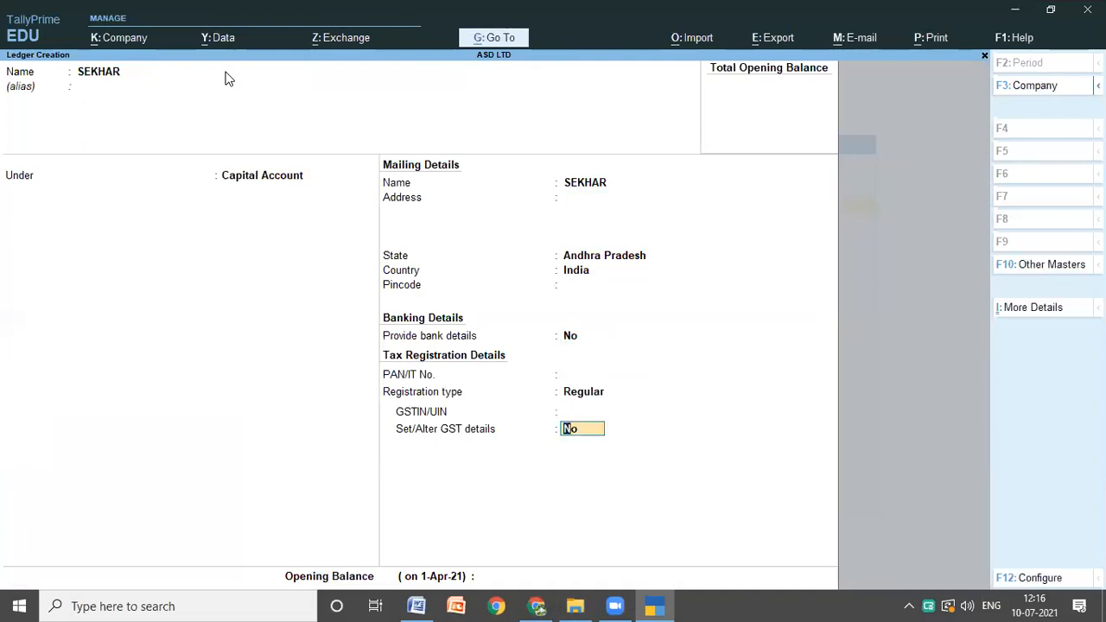
{"action": "key", "text": "Return"}
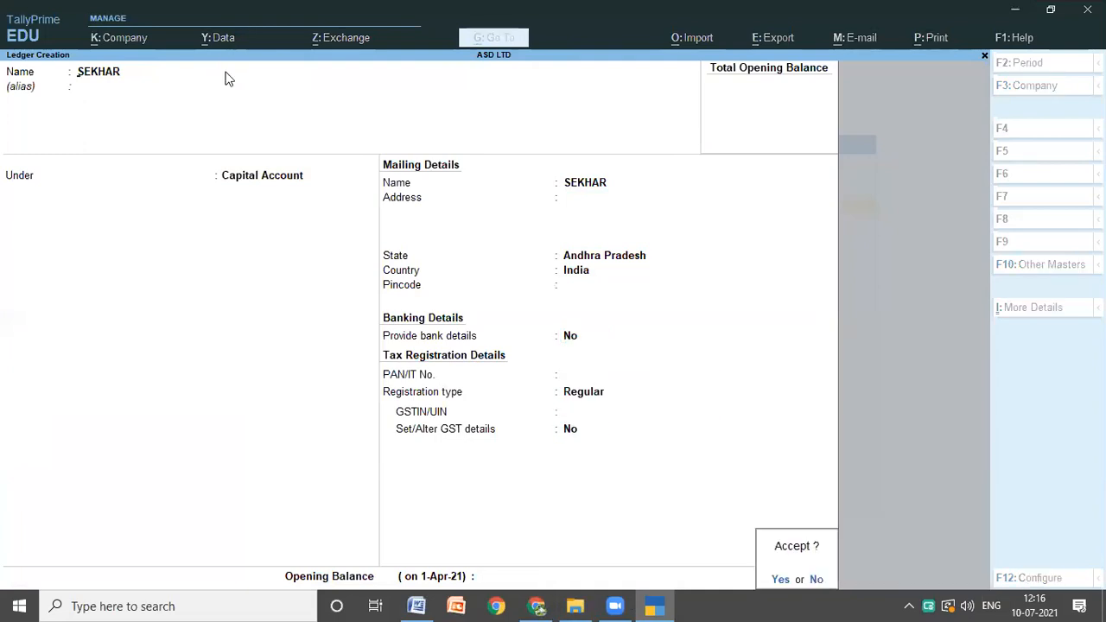
{"action": "key", "text": "Return"}
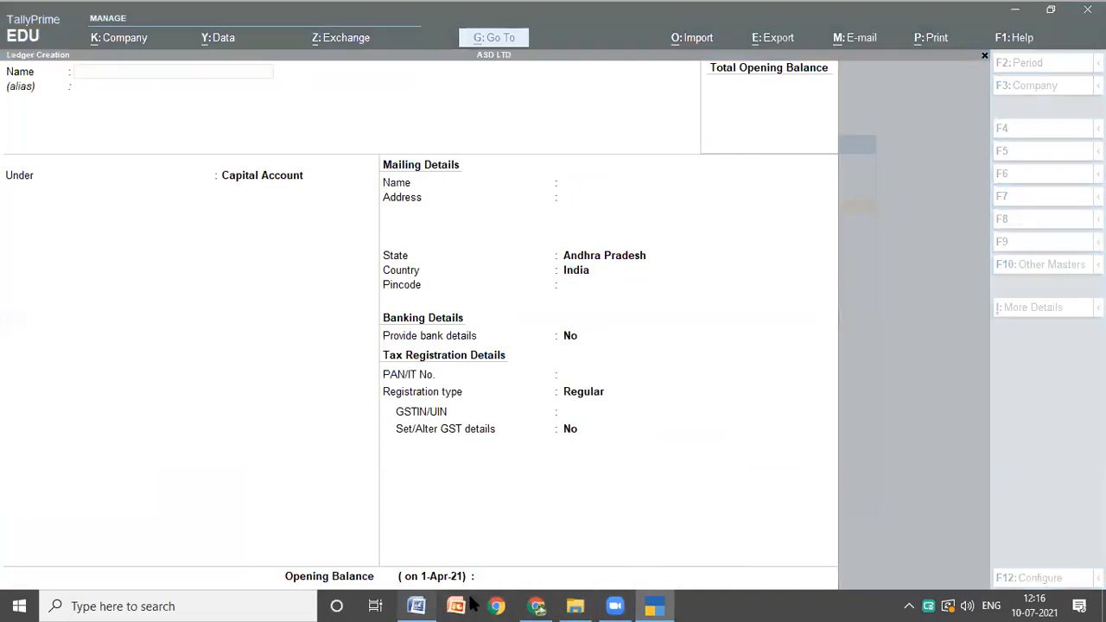
Step: Copy the third investor's name from Problem 2 in the Word notes and enter it as the next ledger's name in TallyPrime
{"action": "left_click", "coordinate": [416, 606]}
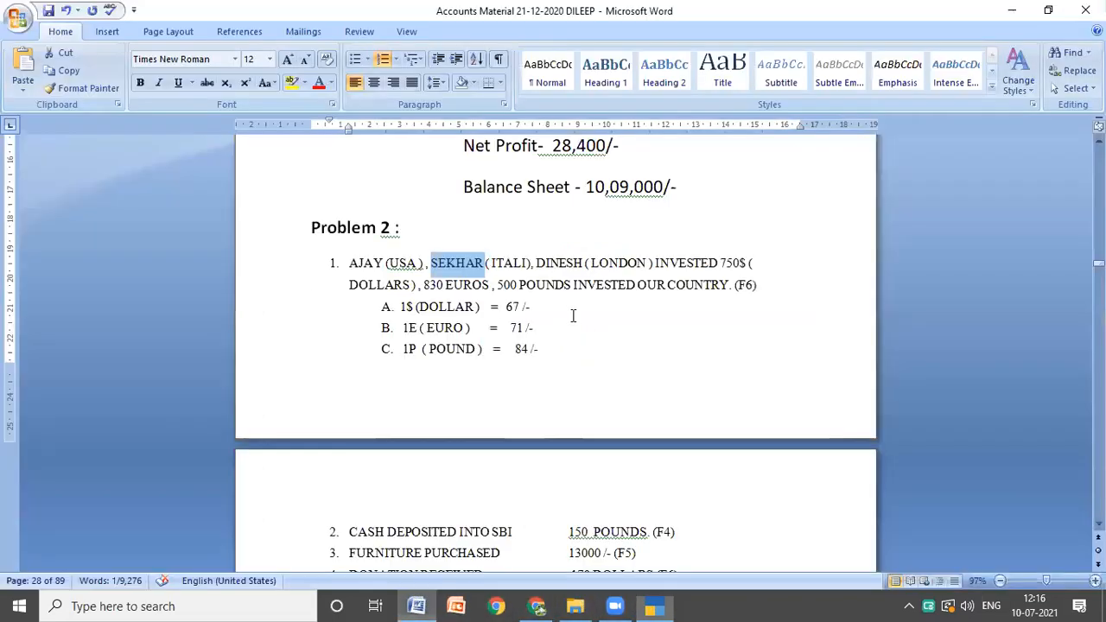
{"action": "left_click", "coordinate": [537, 264]}
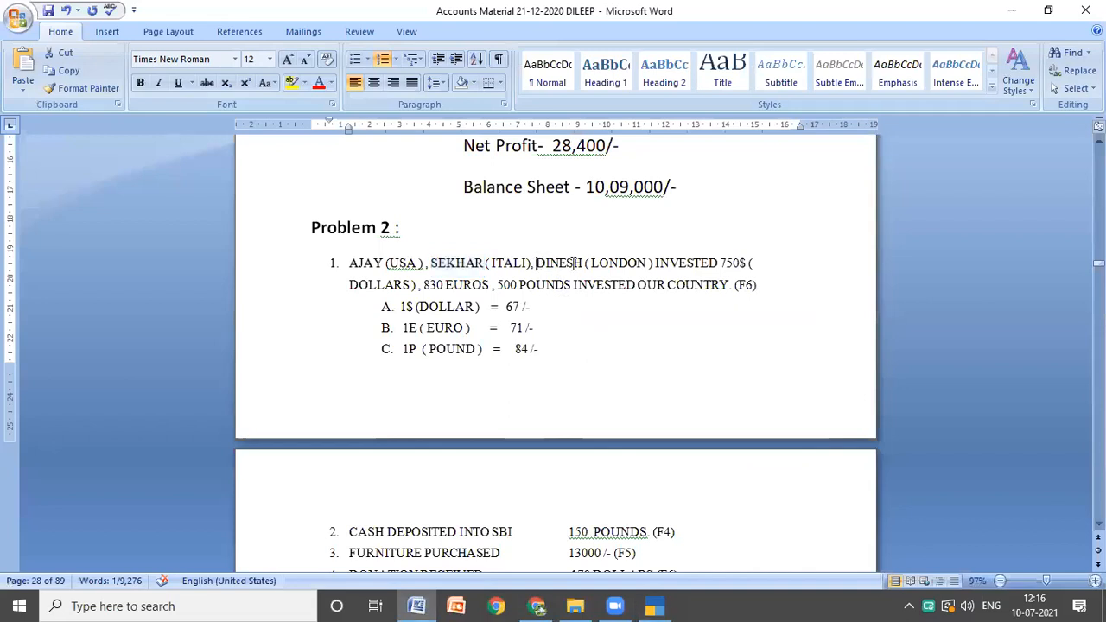
{"action": "left_click", "coordinate": [584, 270], "text": "shift"}
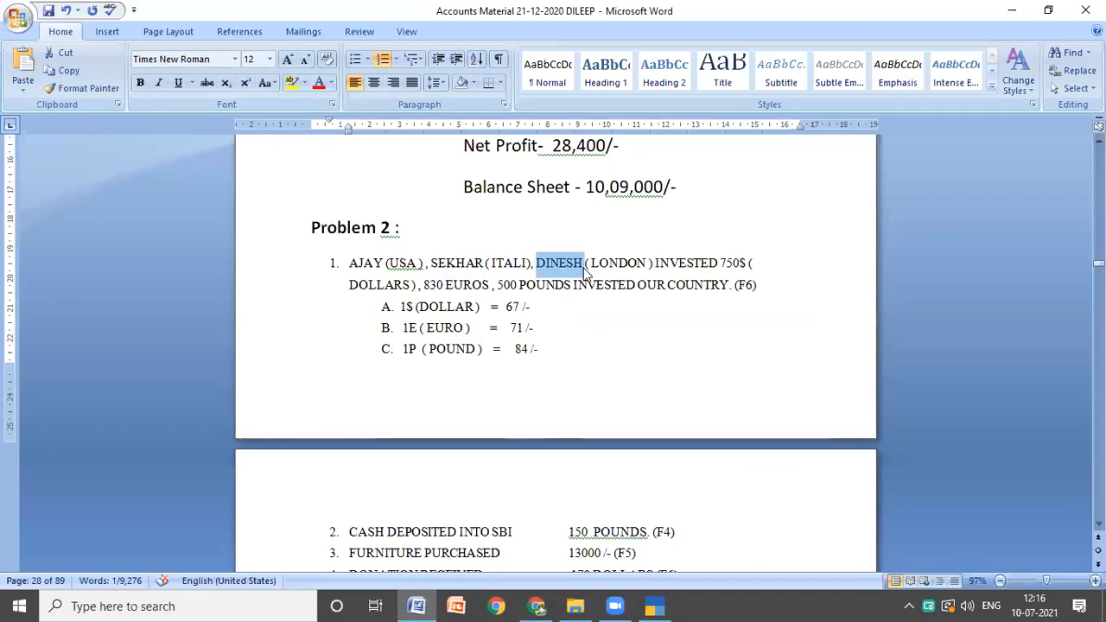
{"action": "left_click", "coordinate": [653, 602]}
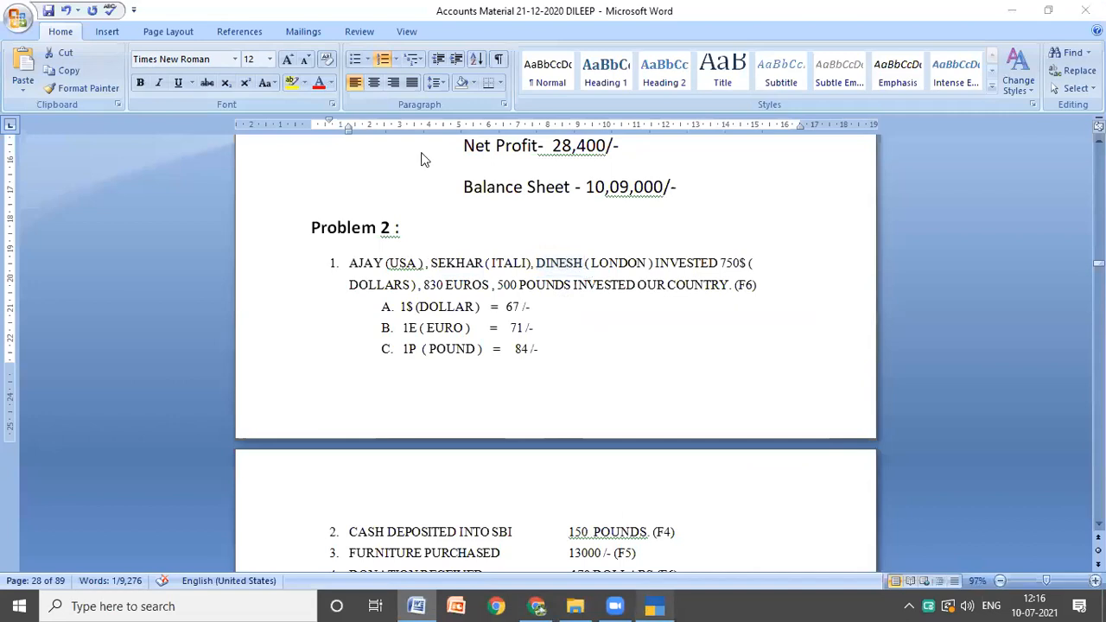
{"action": "key", "text": "ctrl+alt+v"}
{"action": "key", "text": "Return"}
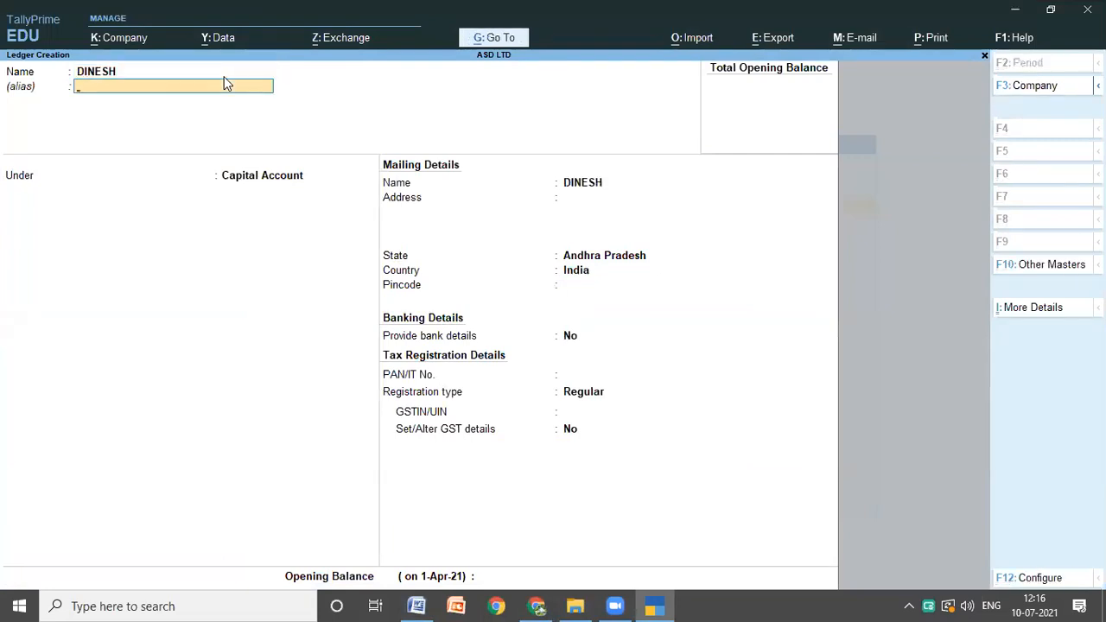
Step: Keep the third investor's ledger under Capital Account with default mailing, banking and tax details and no opening balance, and save it
{"action": "key", "text": "Return"}
{"action": "key", "text": "Return"}
{"action": "key", "text": "Return"}
{"action": "key", "text": "Return"}
{"action": "key", "text": "Return"}
{"action": "key", "text": "Return"}
{"action": "key", "text": "Return"}
{"action": "key", "text": "Return"}
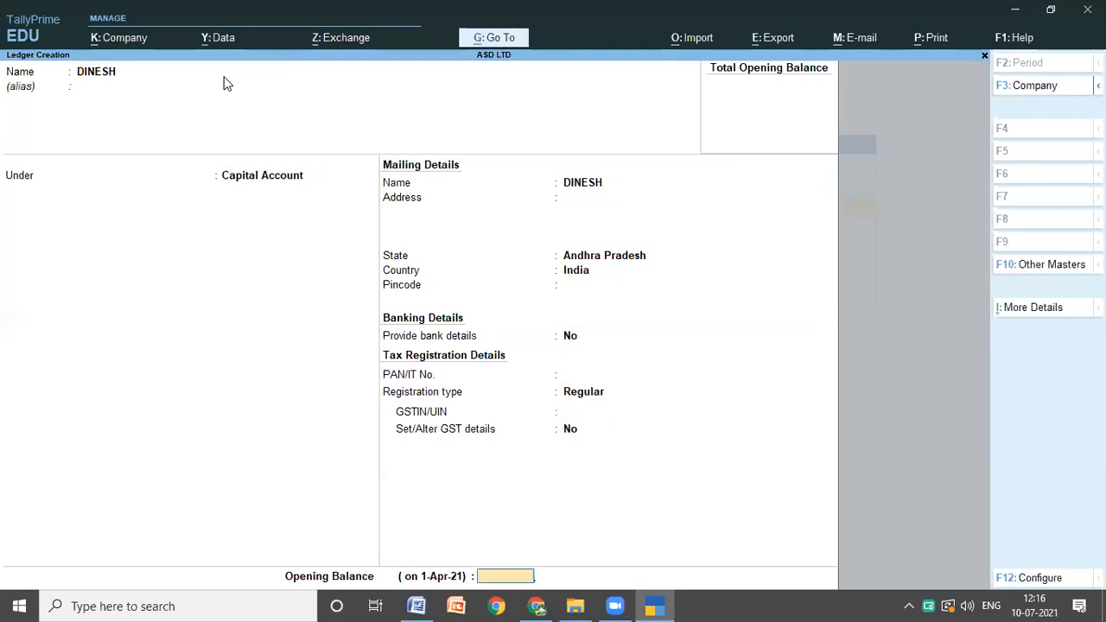
{"action": "key", "text": "Return"}
{"action": "key", "text": "Return"}
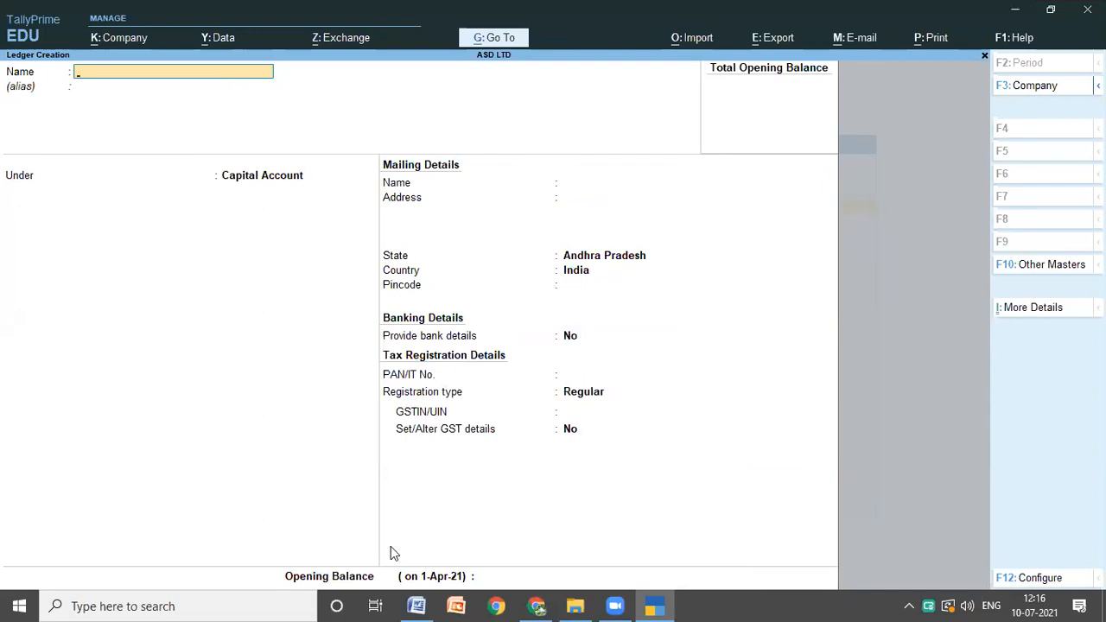
Step: Check the next transactions of Problem 2 in the Word notes, then name a new TallyPrime ledger SBI under Bank Accounts
{"action": "left_click", "coordinate": [428, 603]}
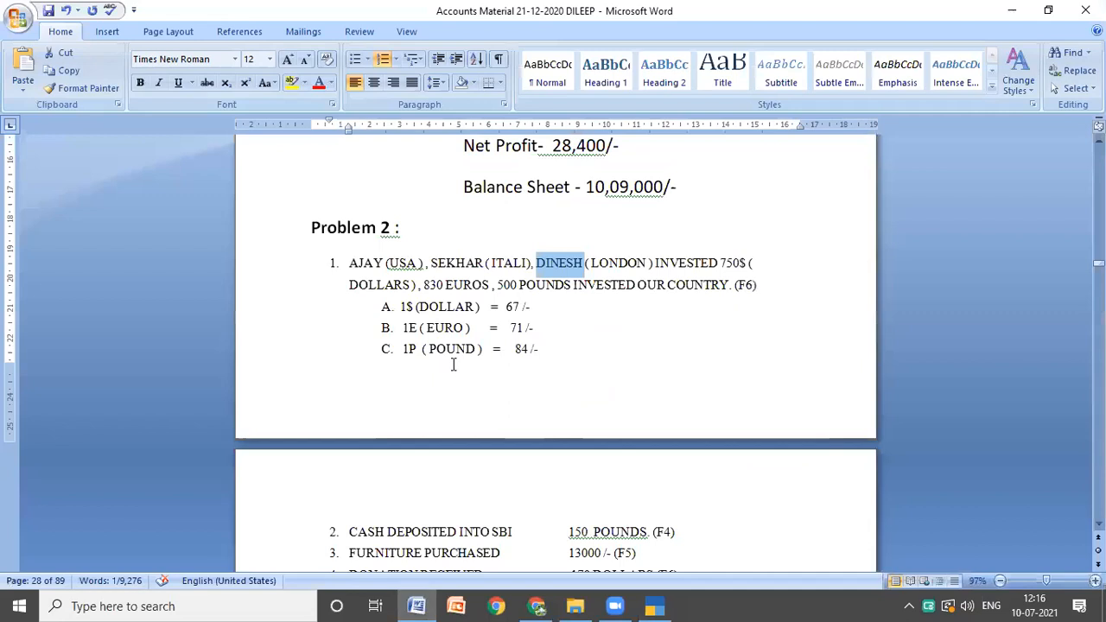
{"action": "left_click", "coordinate": [453, 364]}
{"action": "scroll", "coordinate": [498, 311], "scroll_direction": "down", "scroll_amount": 3}
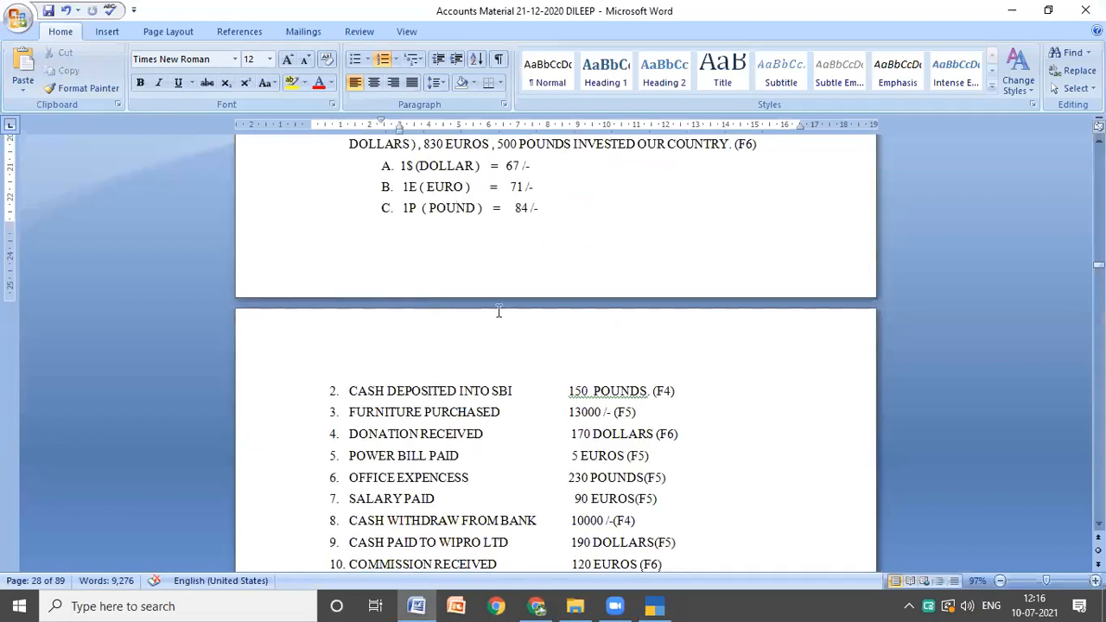
{"action": "left_click", "coordinate": [659, 603]}
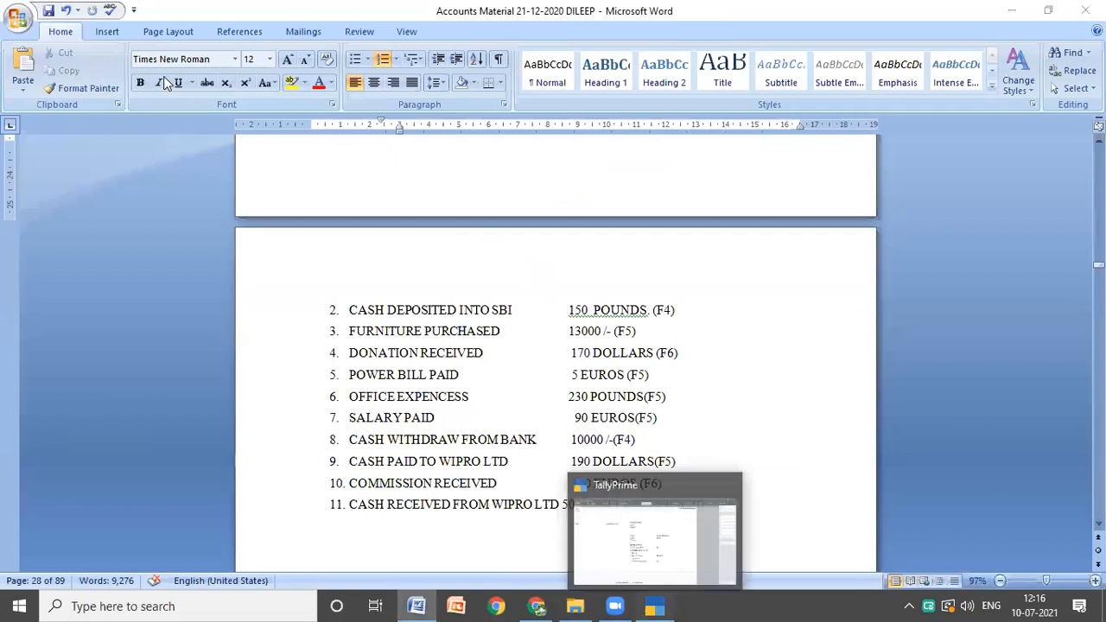
{"action": "type", "text": "SBI"}
{"action": "key", "text": "Return"}
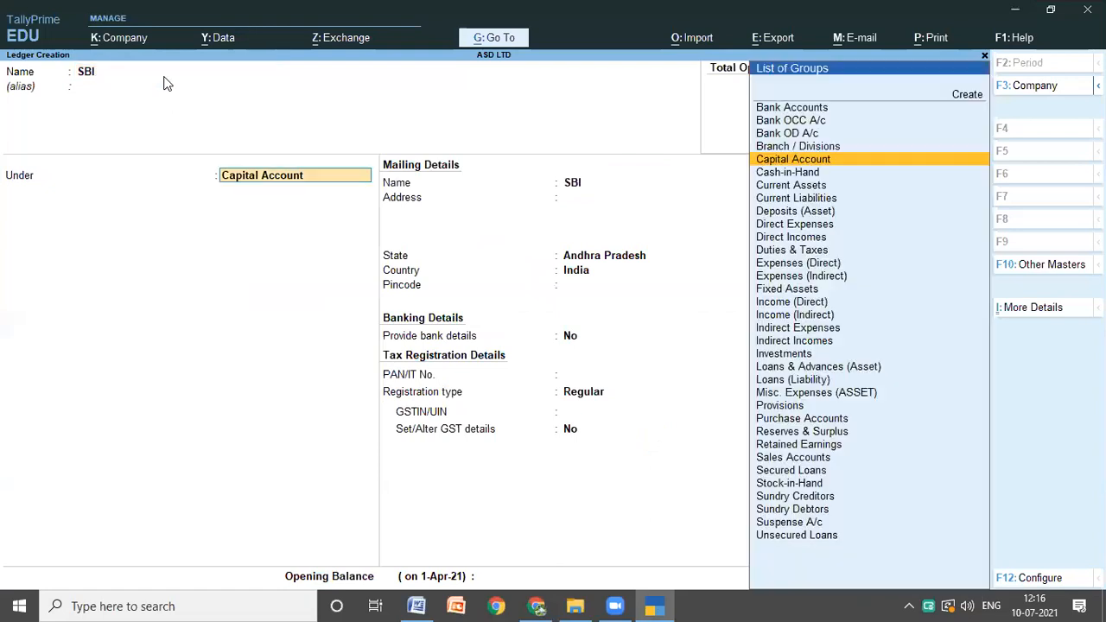
{"action": "type", "text": "b"}
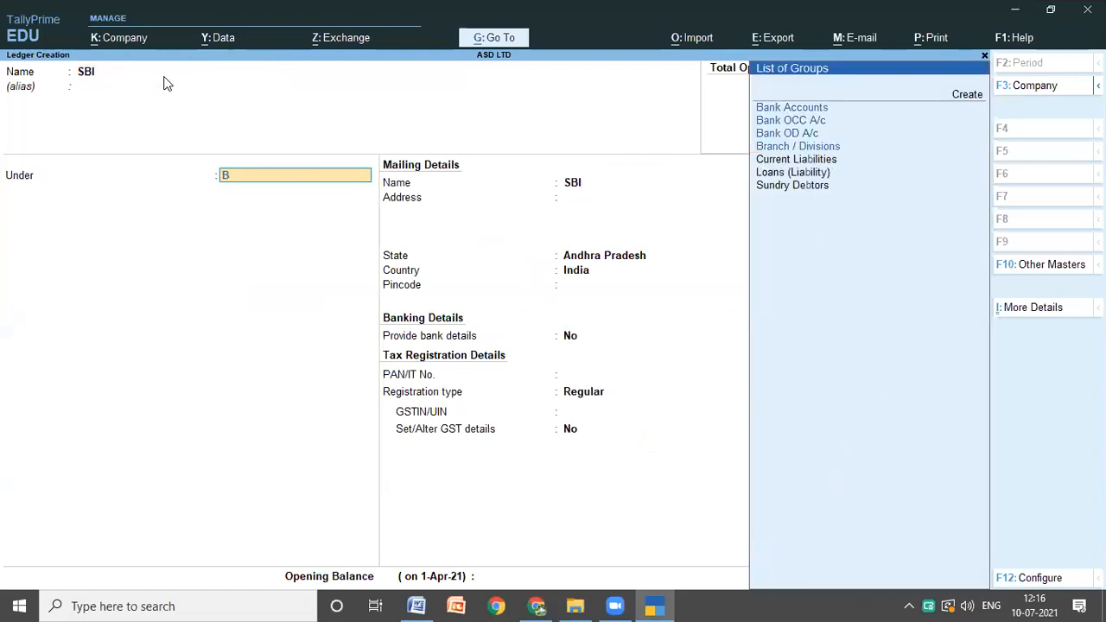
{"action": "key", "text": "Return"}
Step: Keep the SBI ledger's default bank account, mailing and tax details, and save it
{"action": "key", "text": "Return"}
{"action": "key", "text": "Return"}
{"action": "key", "text": "Return"}
{"action": "key", "text": "Return"}
{"action": "key", "text": "Return"}
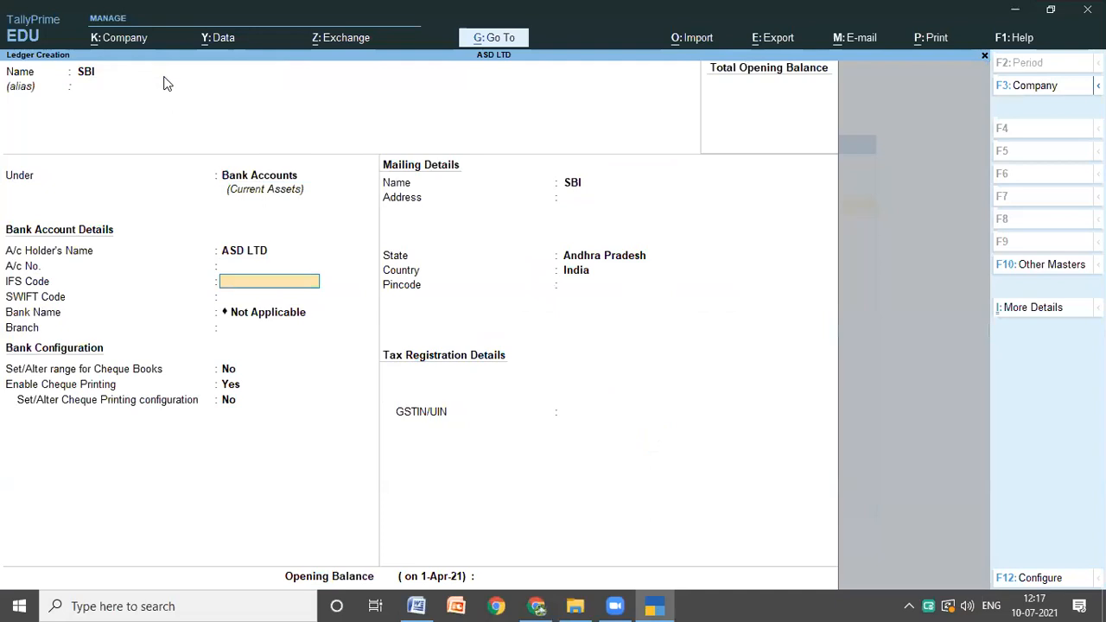
{"action": "key", "text": "Return"}
{"action": "key", "text": "Return"}
{"action": "key", "text": "Return"}
{"action": "key", "text": "Return"}
{"action": "key", "text": "Return"}
{"action": "key", "text": "Return"}
{"action": "key", "text": "Return"}
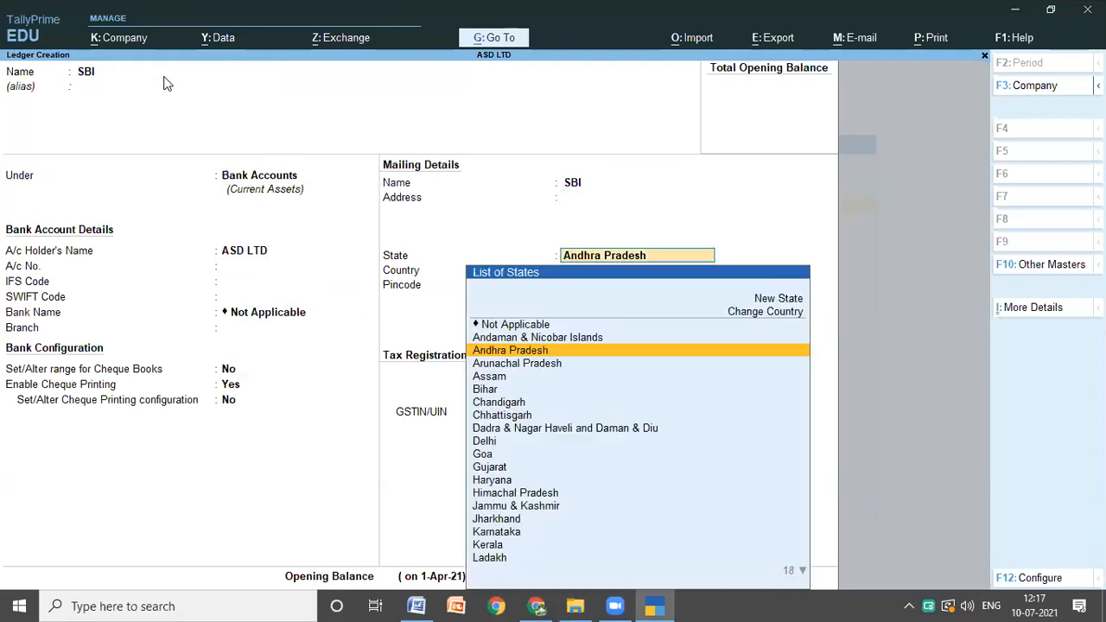
{"action": "key", "text": "Return"}
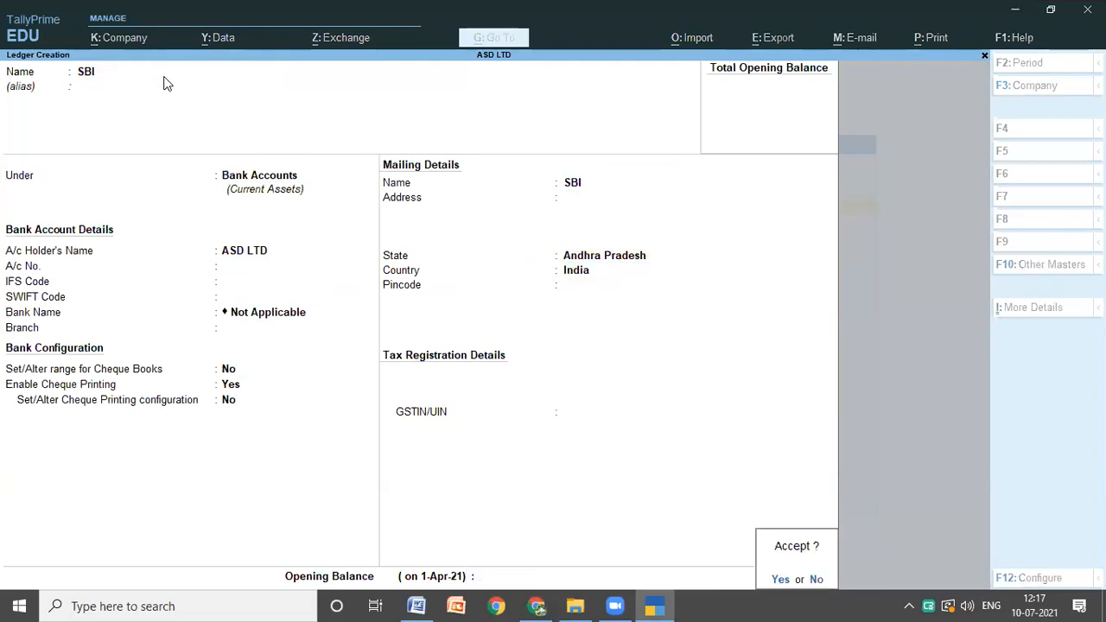
{"action": "key", "text": "Return"}
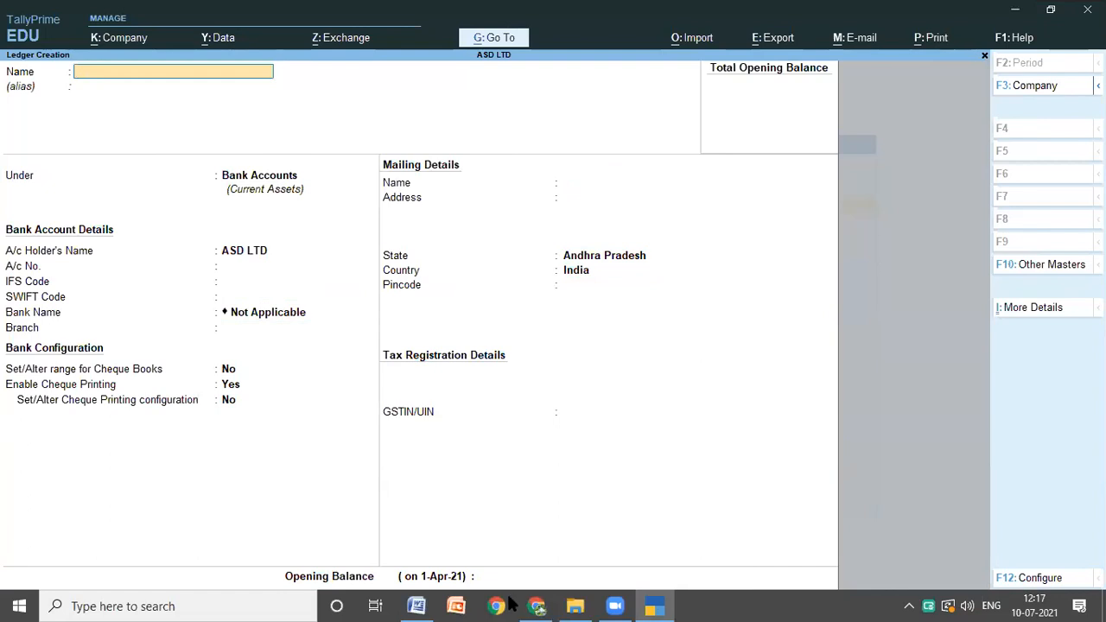
Step: Copy FURNITURE from item 3 of the Word notes and paste it as the next ledger's name in TallyPrime
{"action": "left_click", "coordinate": [415, 606]}
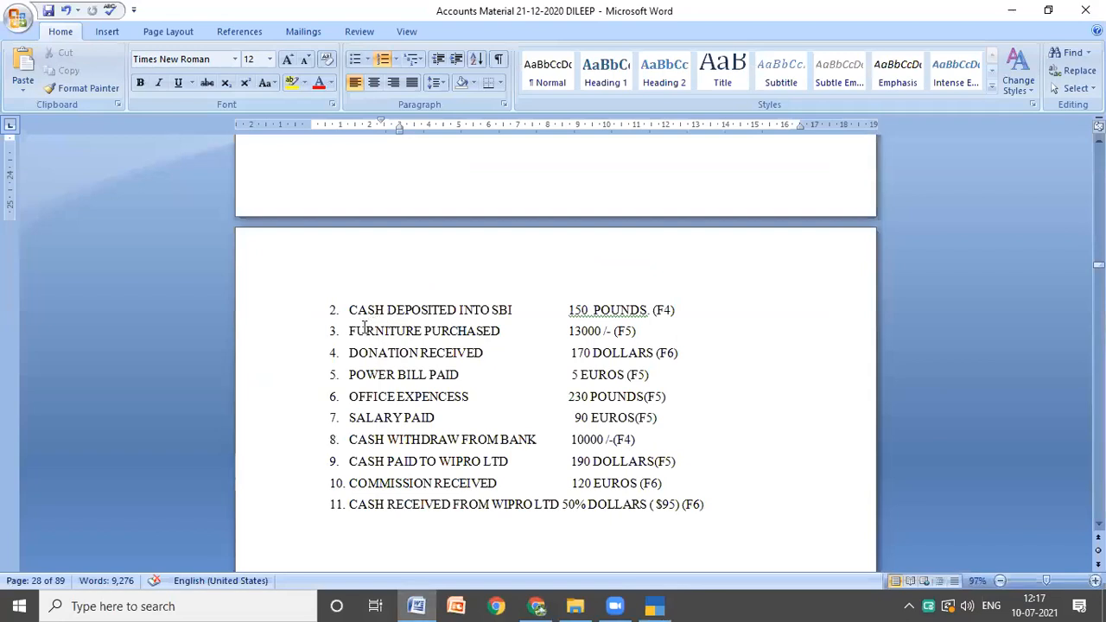
{"action": "double_click", "coordinate": [365, 328]}
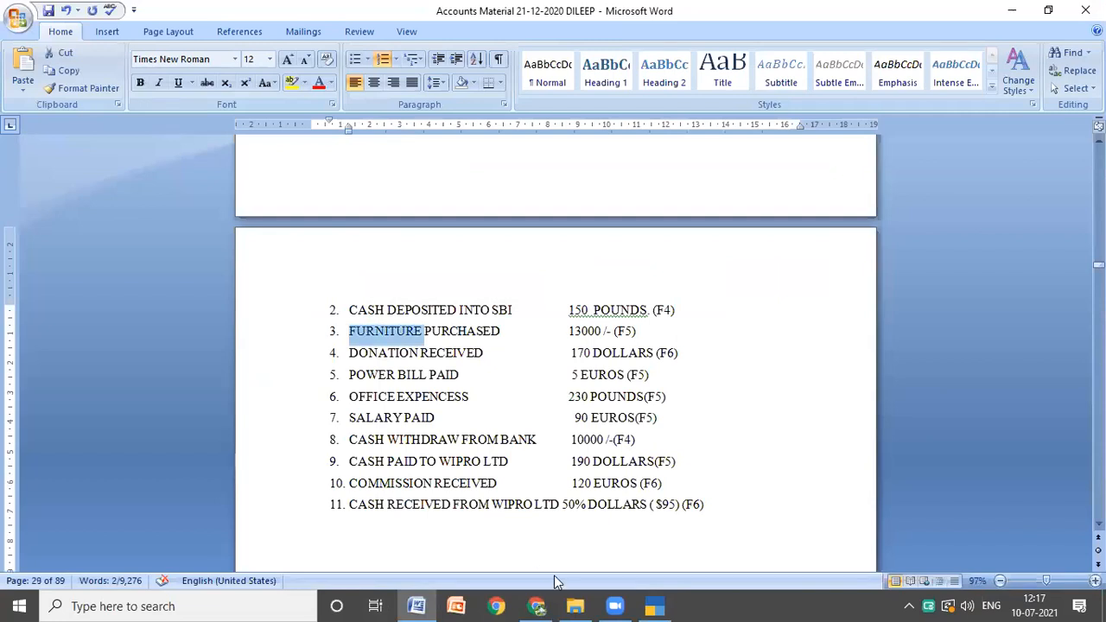
{"action": "left_click", "coordinate": [647, 602]}
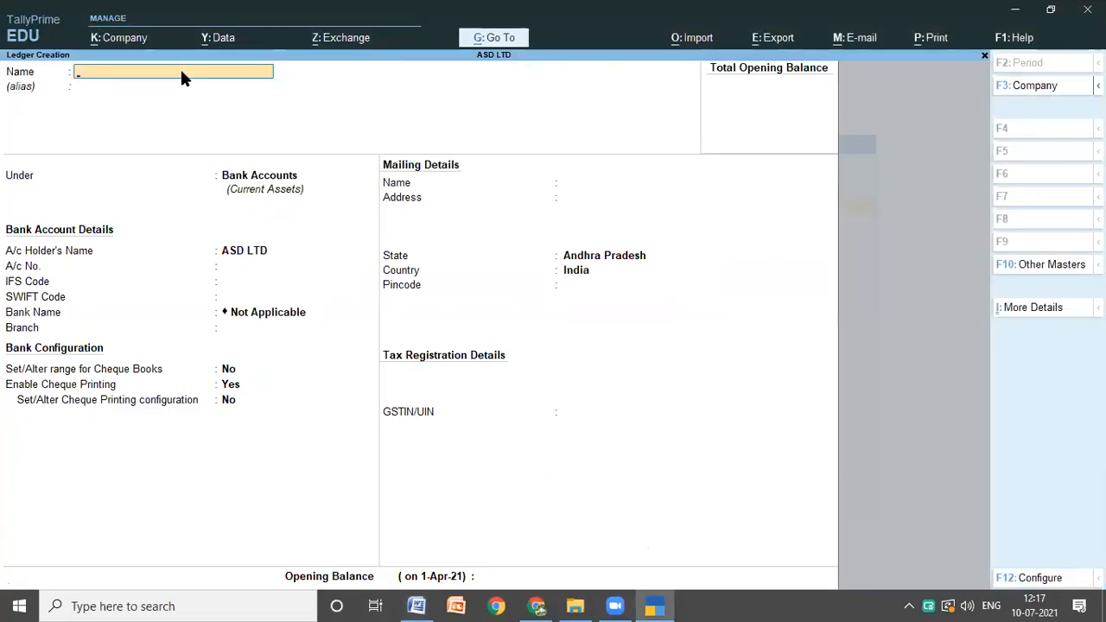
{"action": "key", "text": "ctrl+alt+v"}
{"action": "key", "text": "Return"}
Step: Place the furniture ledger under Fixed Assets, keep its default GST and mailing details, and save it
{"action": "key", "text": "Return"}
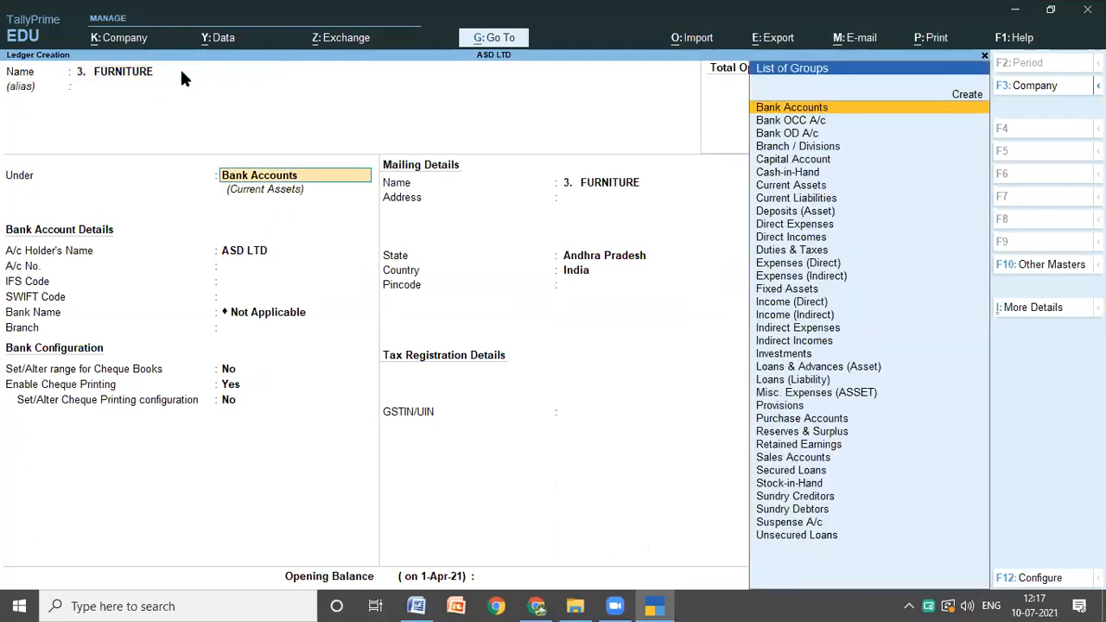
{"action": "type", "text": "f"}
{"action": "key", "text": "Return"}
{"action": "key", "text": "Return"}
{"action": "key", "text": "Return"}
{"action": "key", "text": "Return"}
{"action": "key", "text": "Return"}
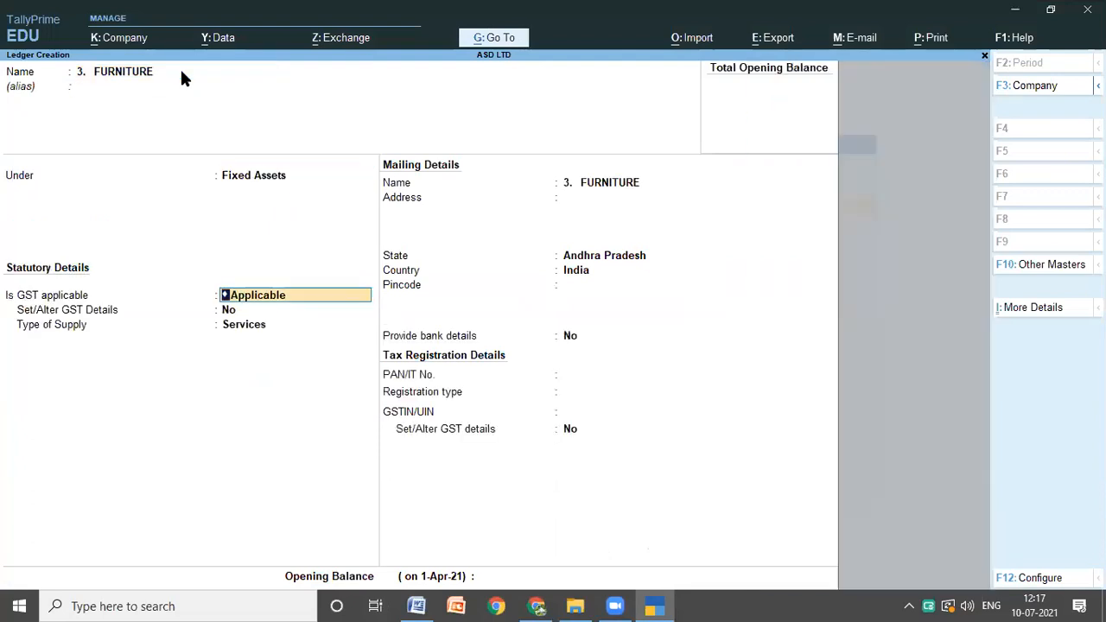
{"action": "key", "text": "Return"}
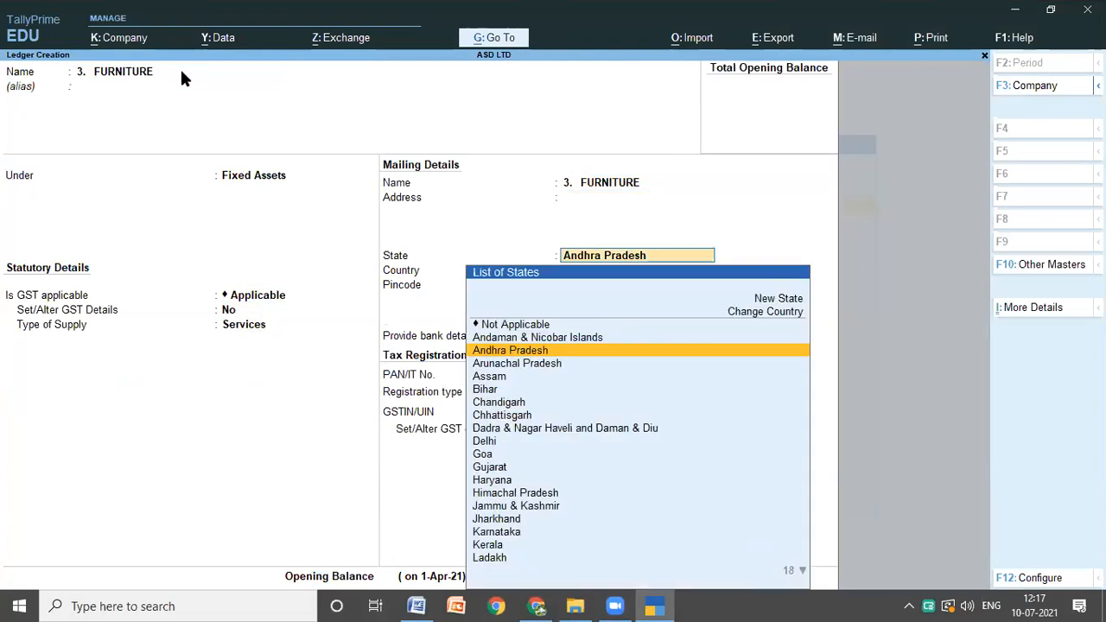
{"action": "key", "text": "Return"}
{"action": "key", "text": "Return"}
{"action": "key", "text": "Return"}
{"action": "key", "text": "ctrl+a"}
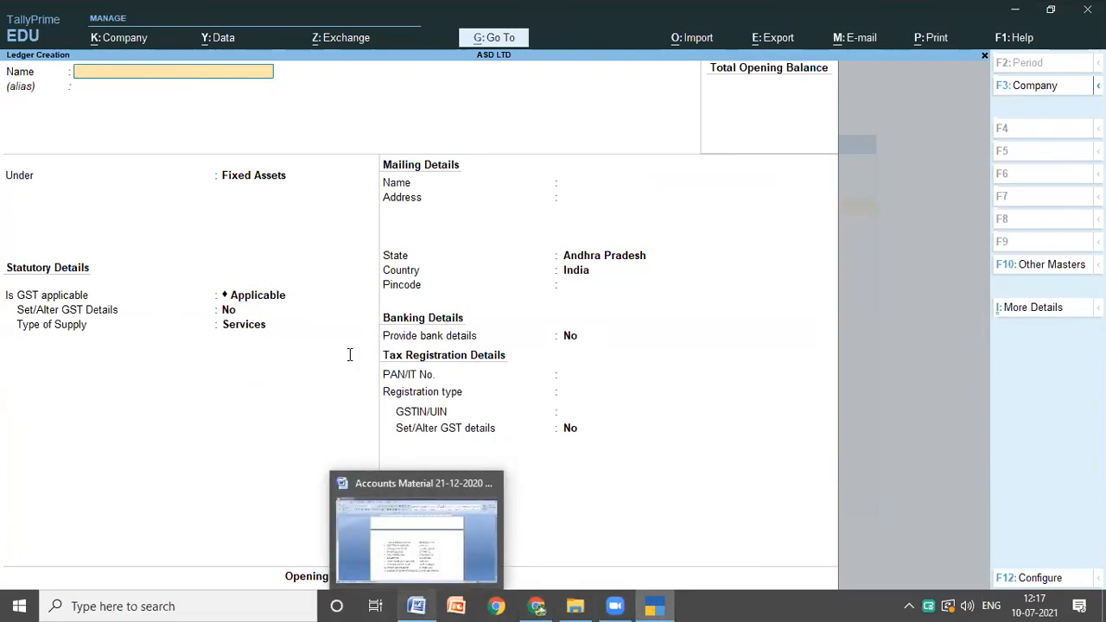
Step: Copy DONATION RECEIVED from item 4 of the Word notes and paste it as the next ledger's name in TallyPrime
{"action": "key", "text": "alt+Tab"}
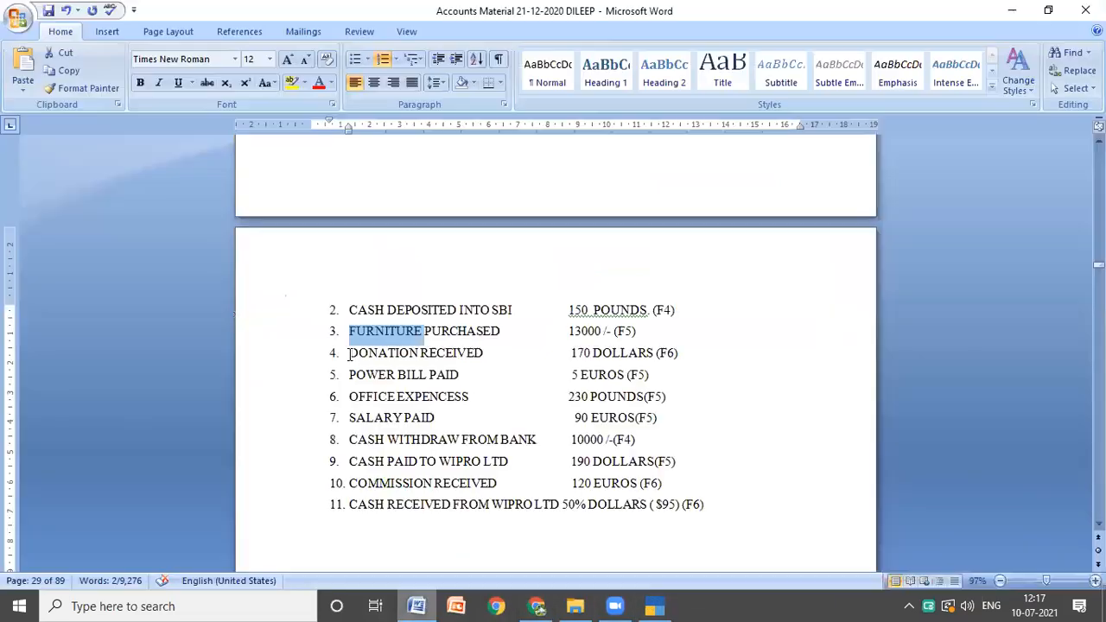
{"action": "double_click", "coordinate": [480, 354]}
{"action": "left_click", "coordinate": [475, 352]}
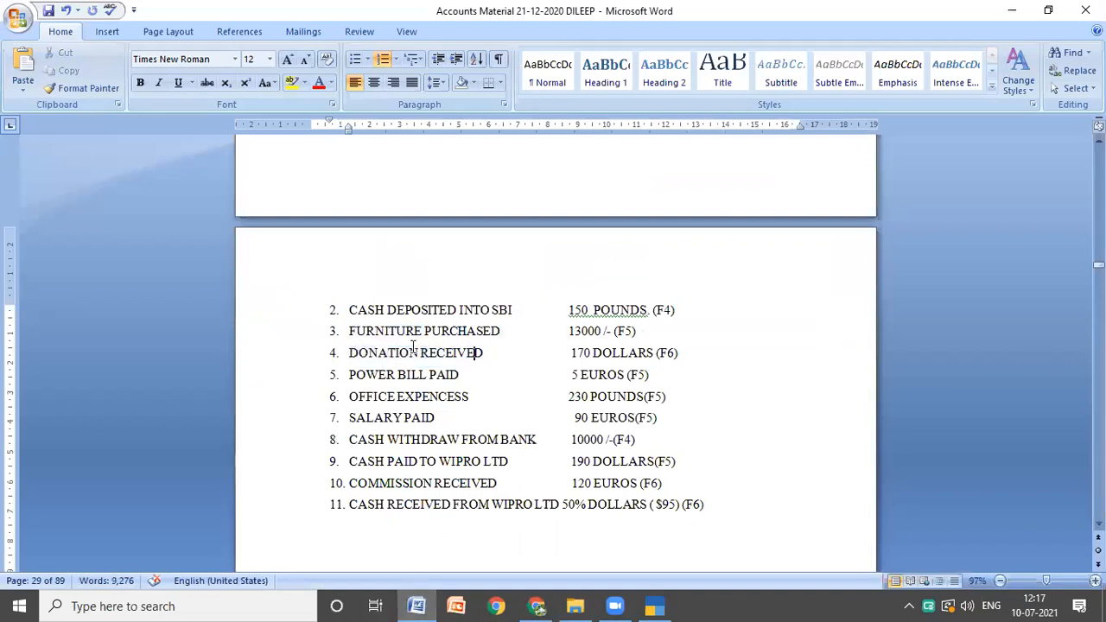
{"action": "double_click", "coordinate": [475, 353]}
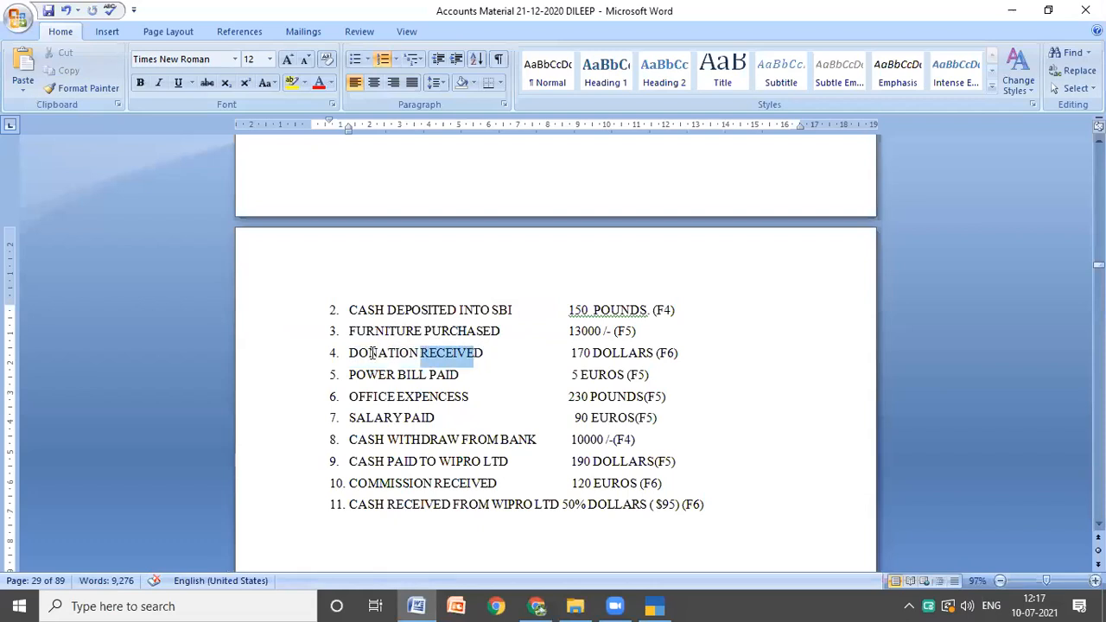
{"action": "left_click_drag", "start_coordinate": [348, 352], "coordinate": [476, 353]}
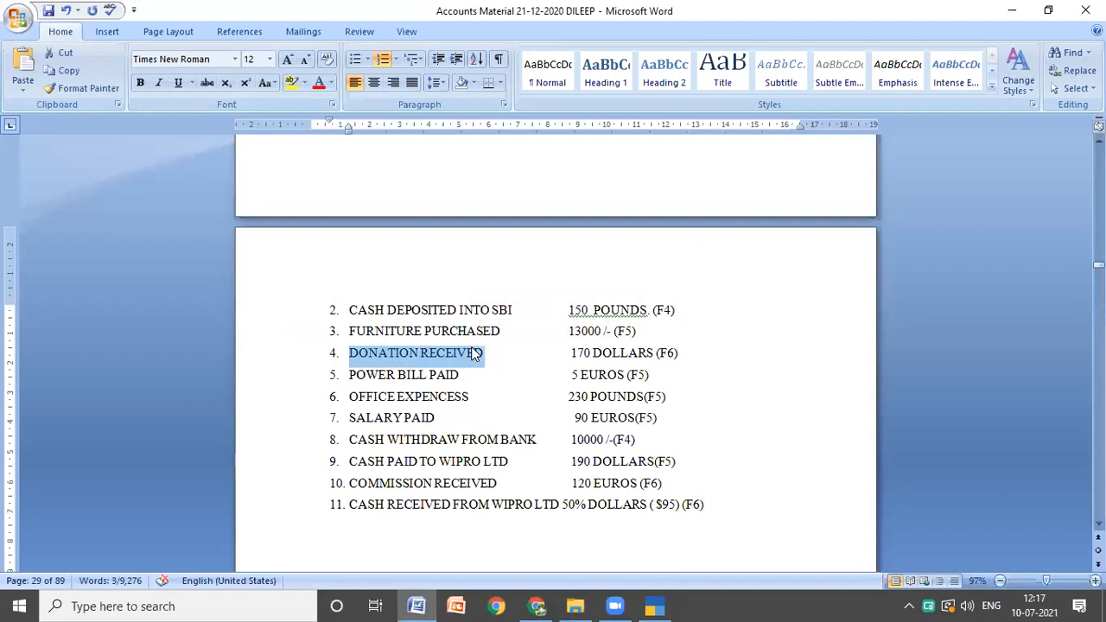
{"action": "type", "text": "C"}
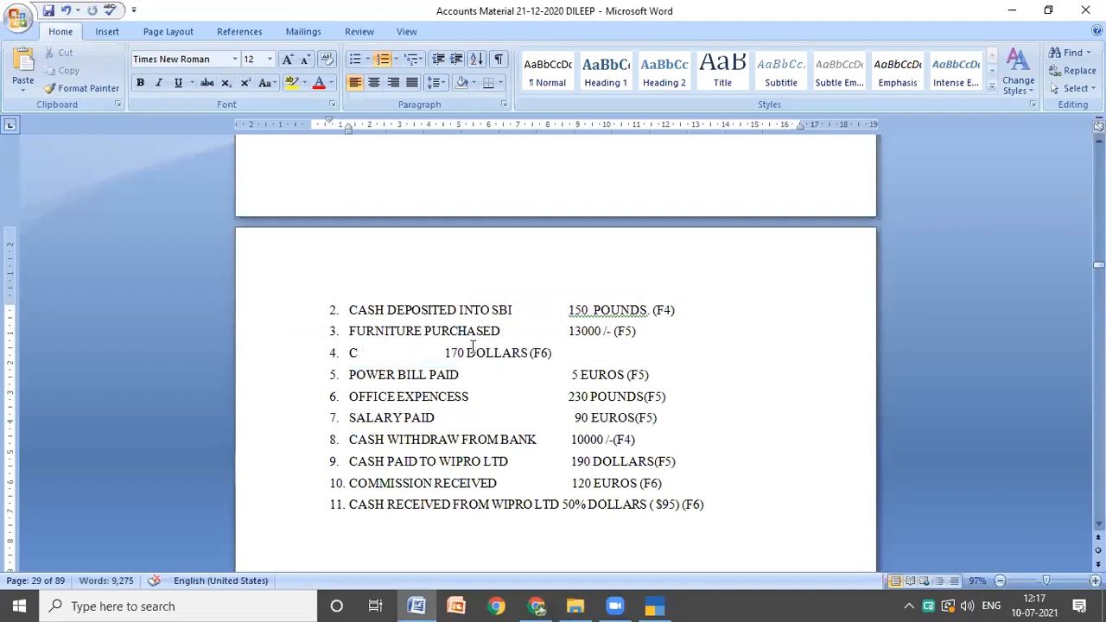
{"action": "key", "text": "ctrl+z"}
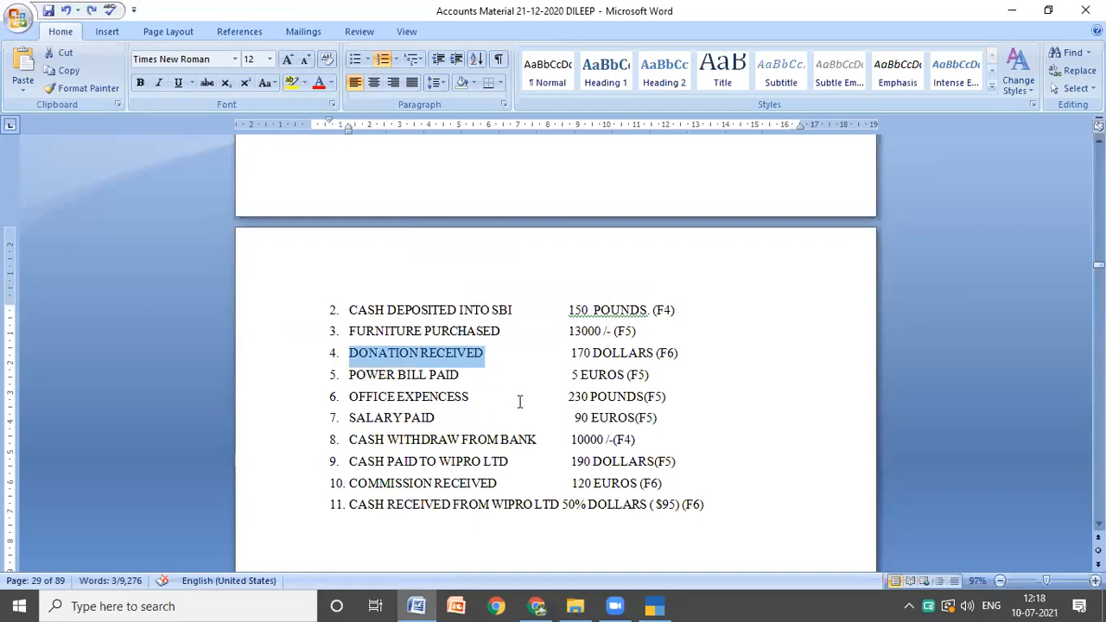
{"action": "key", "text": "alt+Tab"}
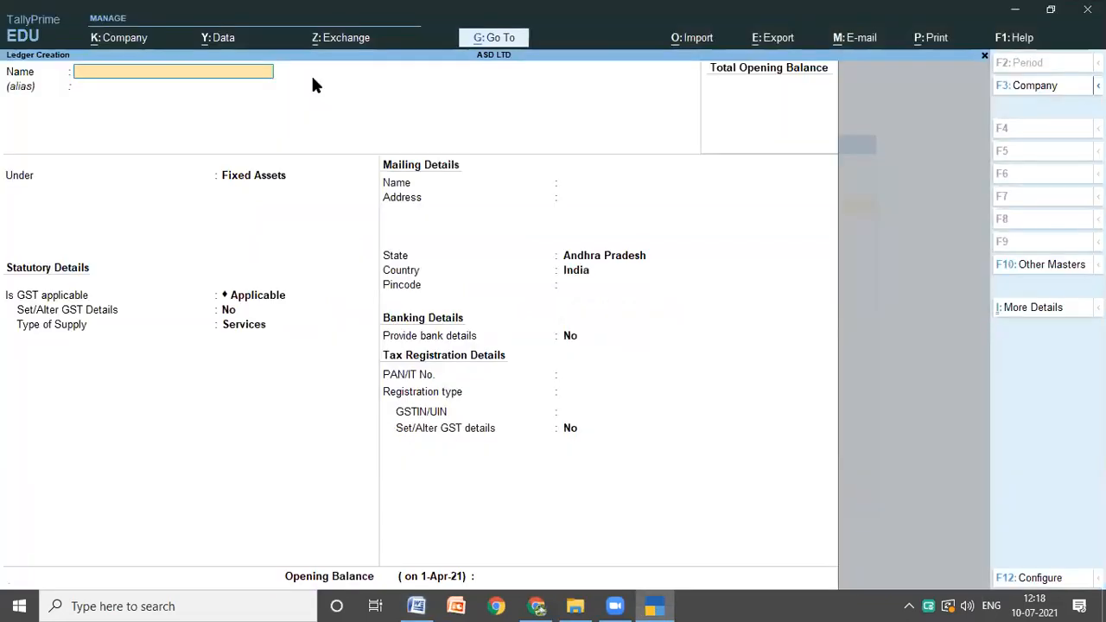
{"action": "key", "text": "ctrl+alt+v"}
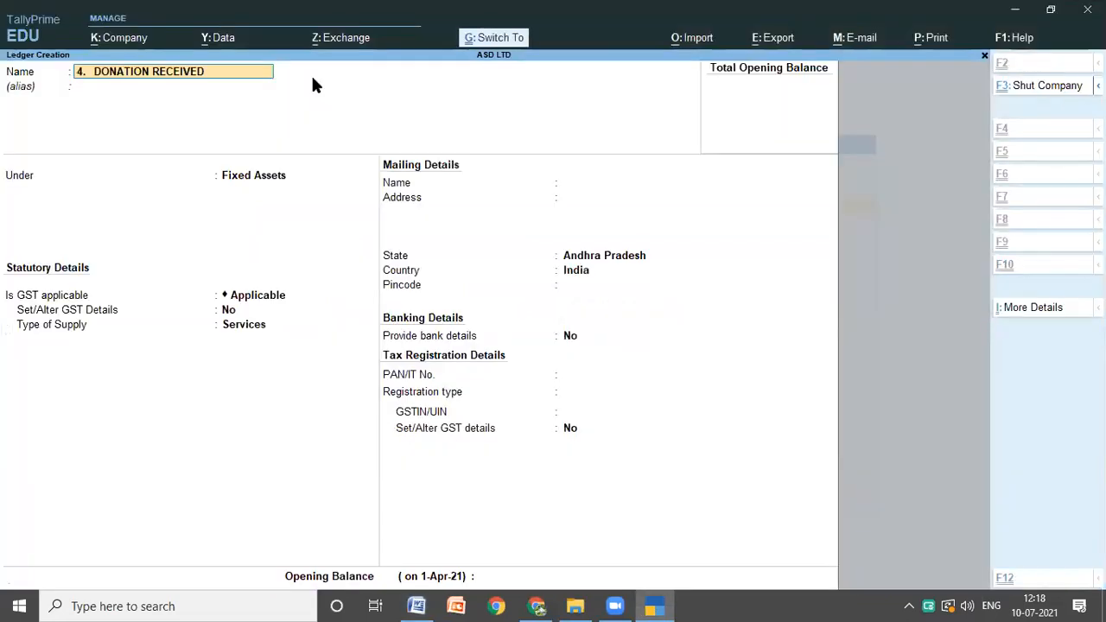
Step: Place the donation received ledger under Indirect Incomes
{"action": "key", "text": "Return"}
{"action": "key", "text": "Return"}
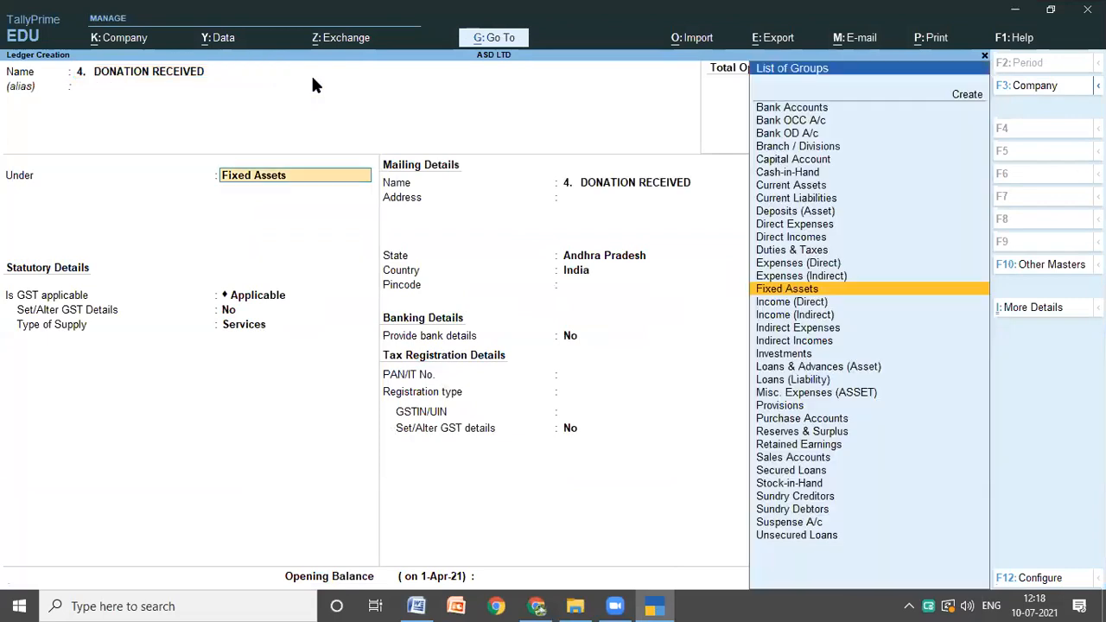
{"action": "type", "text": "I"}
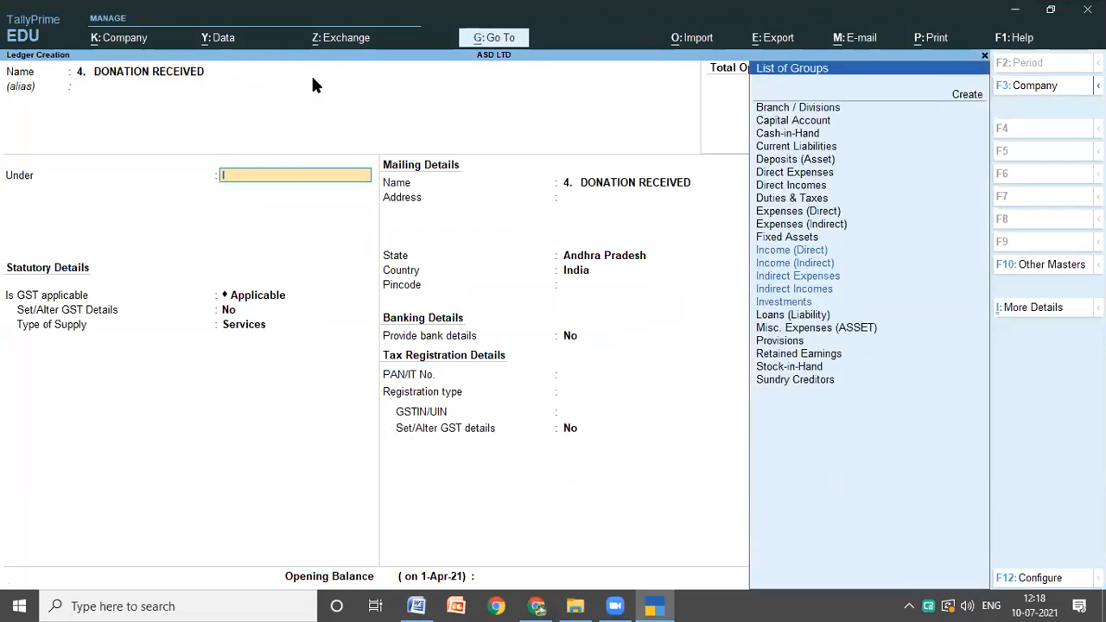
{"action": "key", "text": "Down"}
{"action": "key", "text": "Down"}
{"action": "key", "text": "Down"}
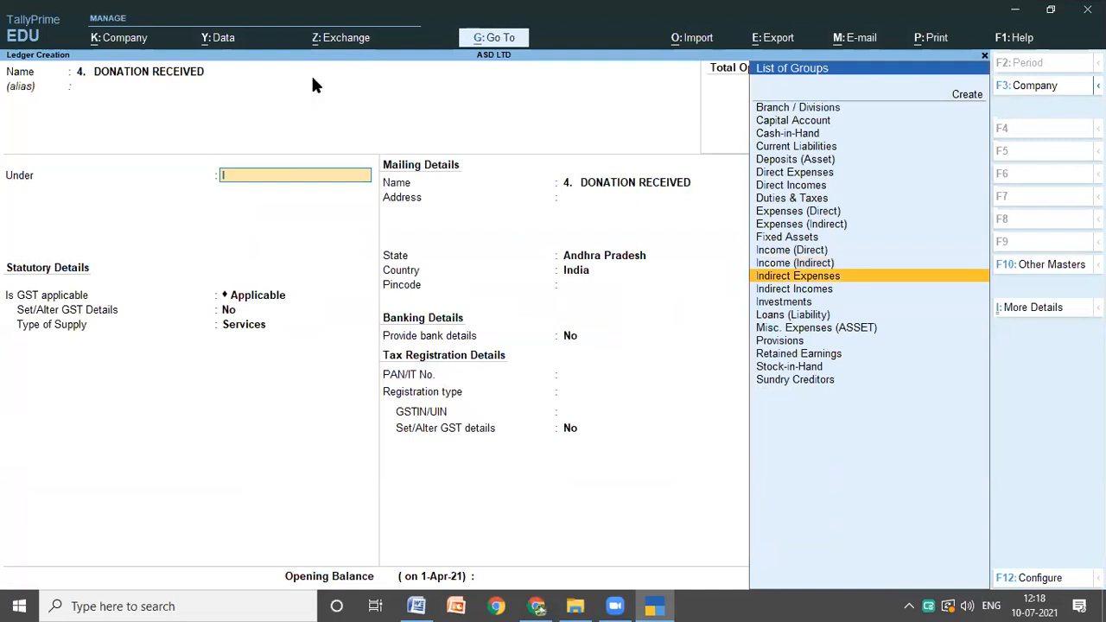
{"action": "key", "text": "Return"}
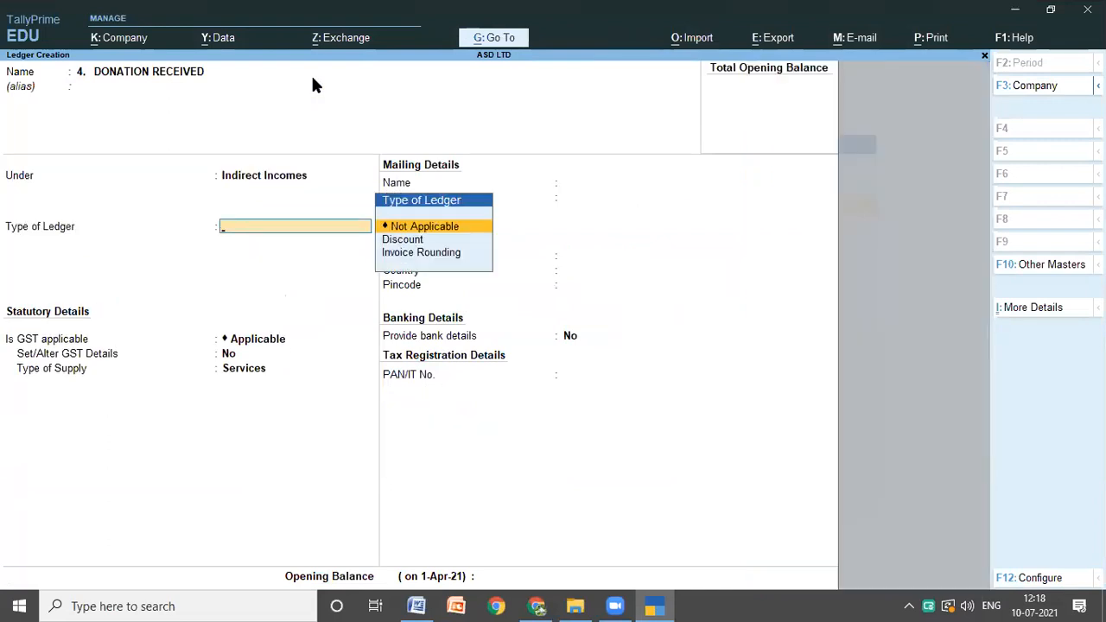
Step: Keep the donation received ledger's type as Not Applicable and save the ledger with its default details
{"action": "key", "text": "Return"}
{"action": "key", "text": "Return"}
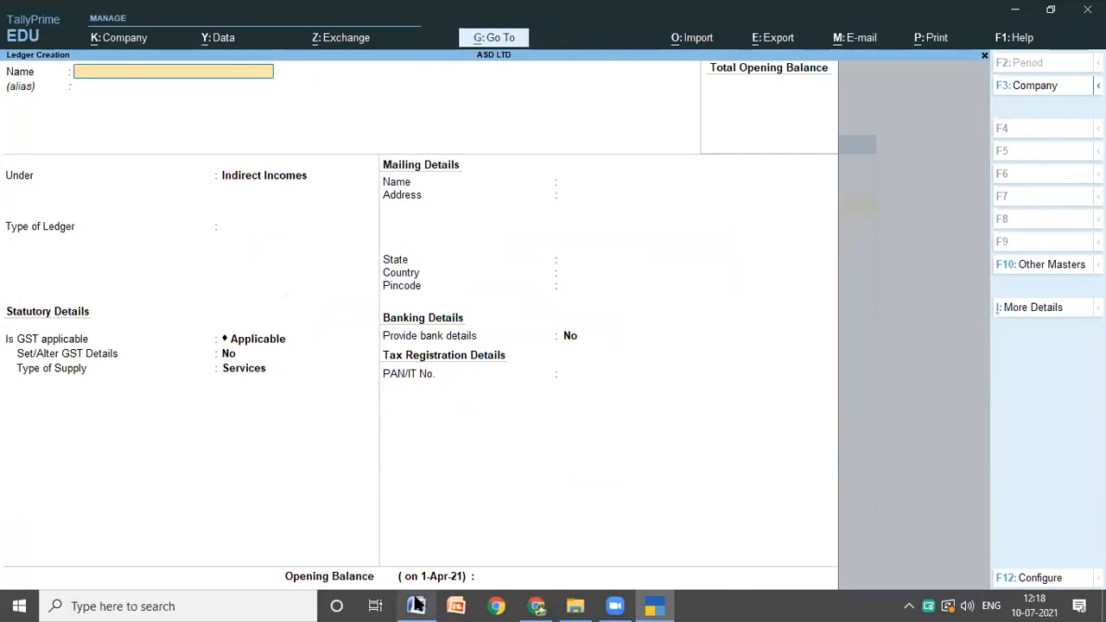
Step: Copy POWER BILL PAID from item 5 of the Word notes and paste it as the next ledger's name in TallyPrime
{"action": "mouse_move", "coordinate": [416, 604]}
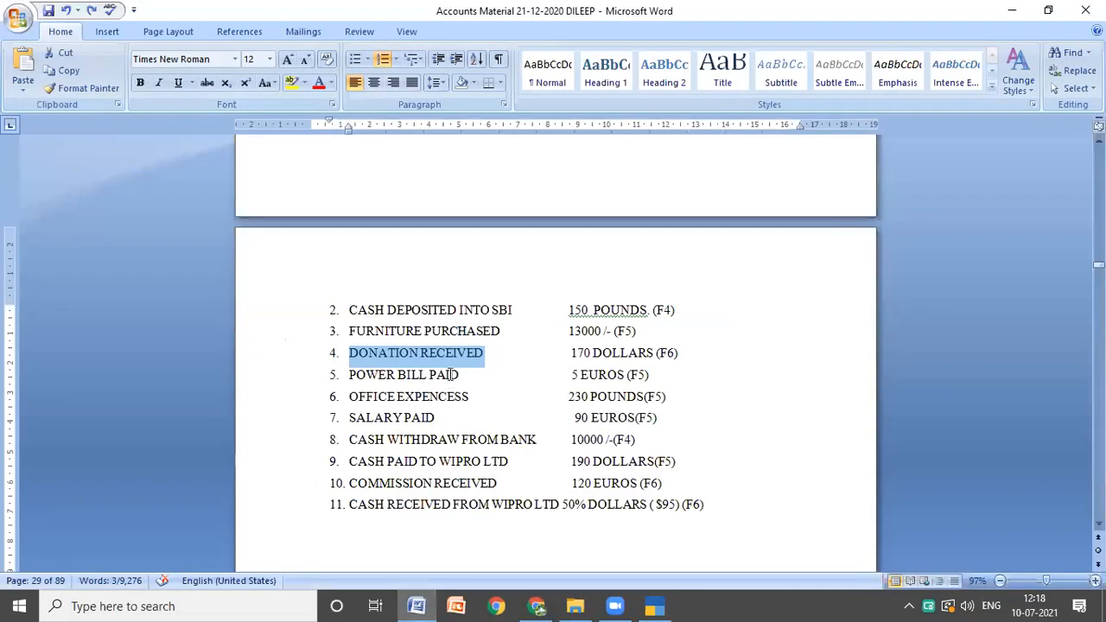
{"action": "left_click", "coordinate": [493, 397]}
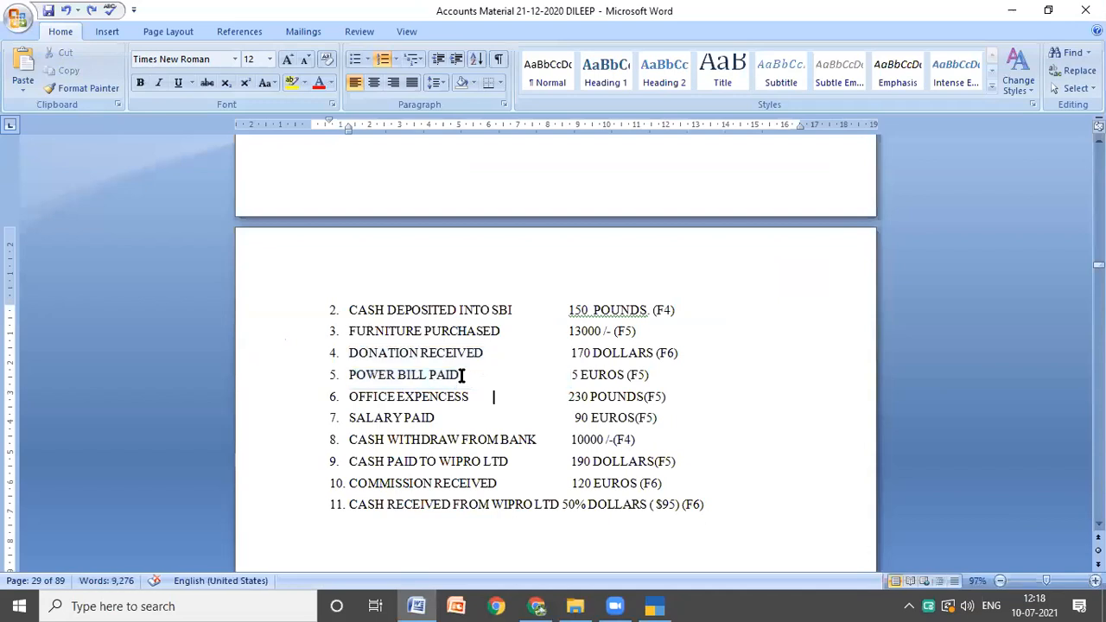
{"action": "left_click_drag", "start_coordinate": [460, 374], "coordinate": [371, 370]}
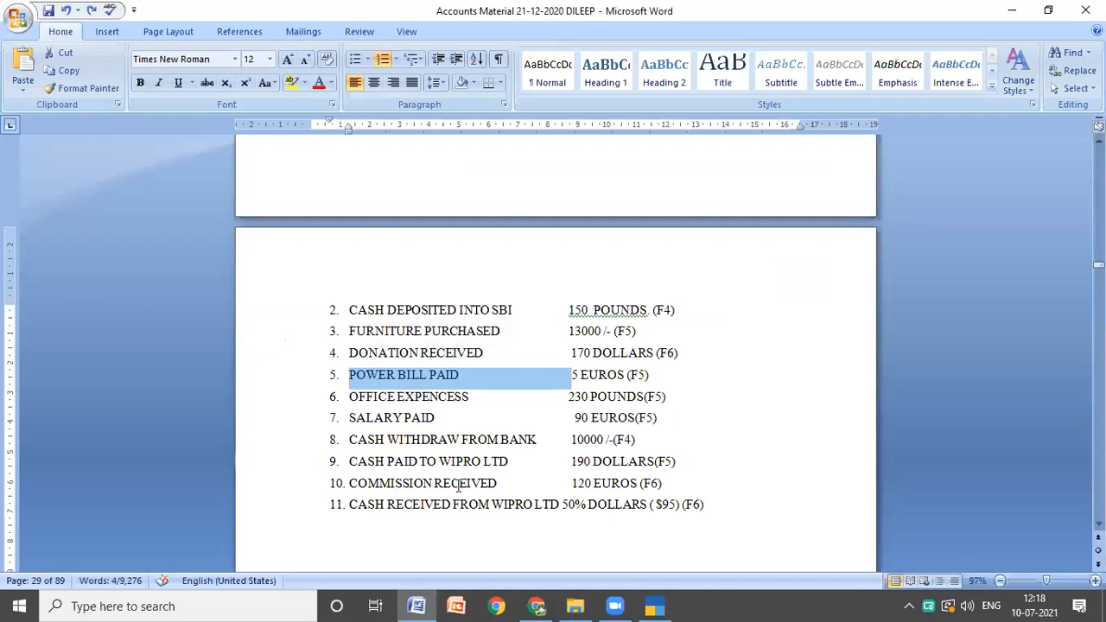
{"action": "left_click", "coordinate": [646, 605]}
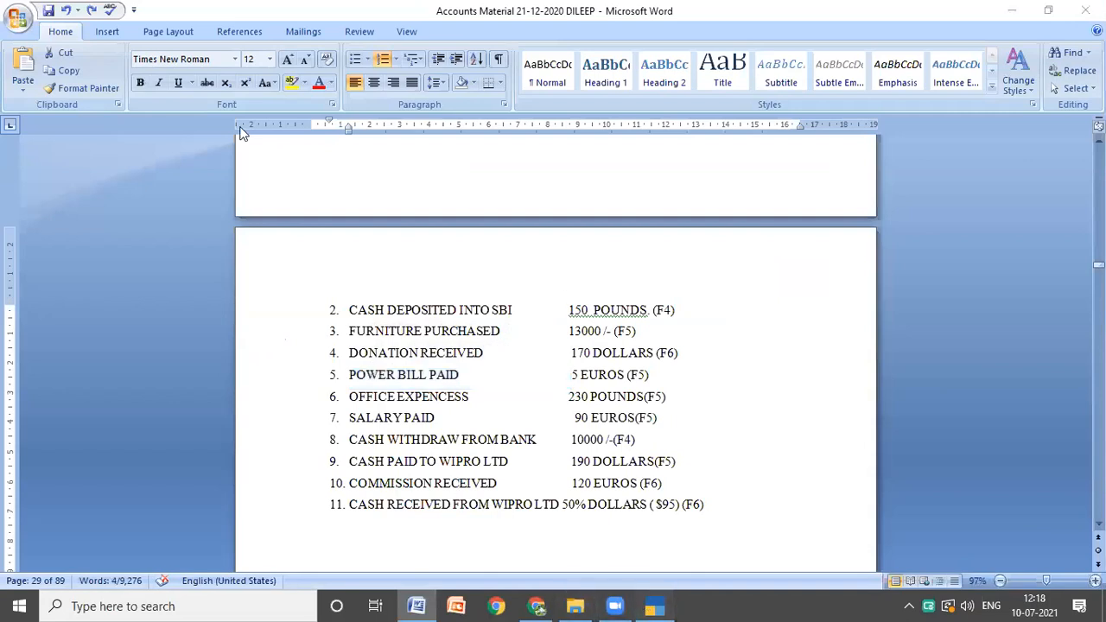
{"action": "left_click", "coordinate": [164, 77]}
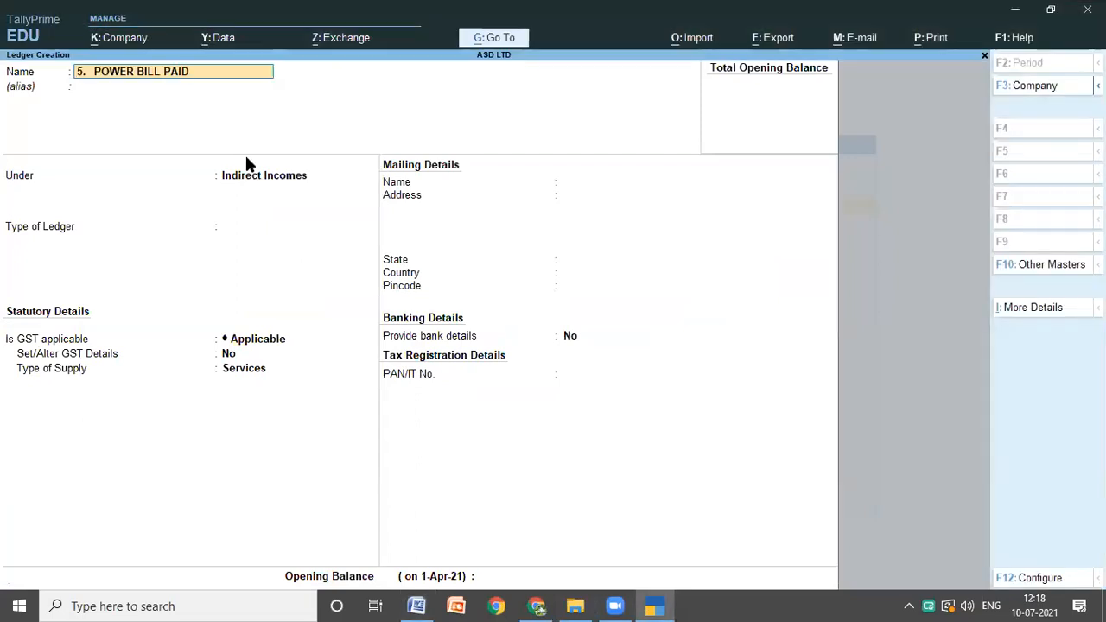
Step: Place the power bill ledger under Indirect Expenses, keep its type as Not Applicable, and save it
{"action": "key", "text": "Return"}
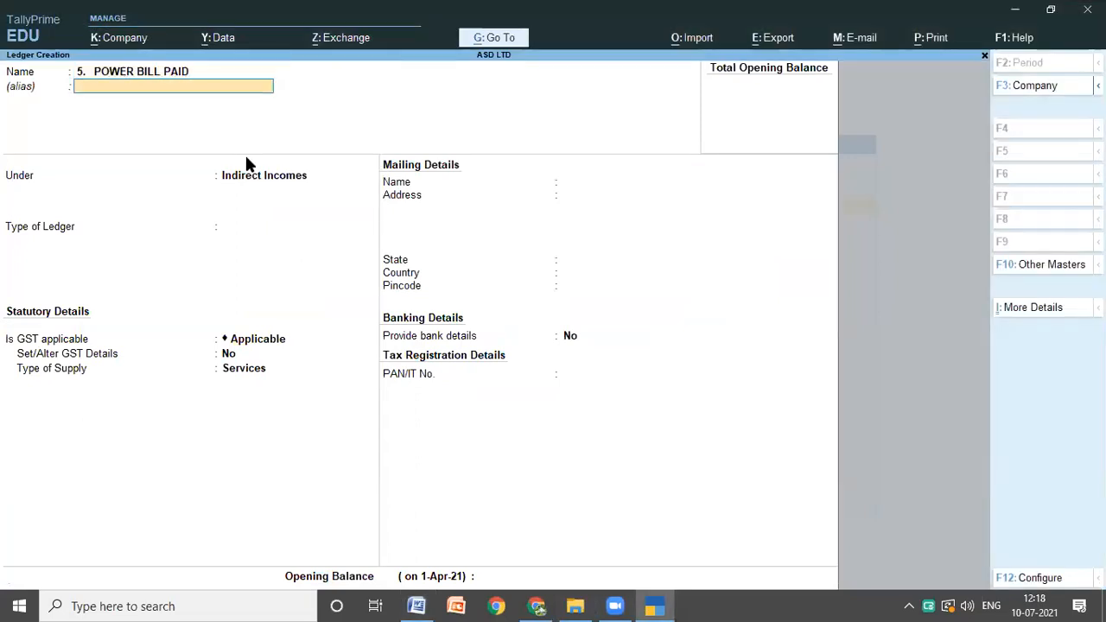
{"action": "key", "text": "Return"}
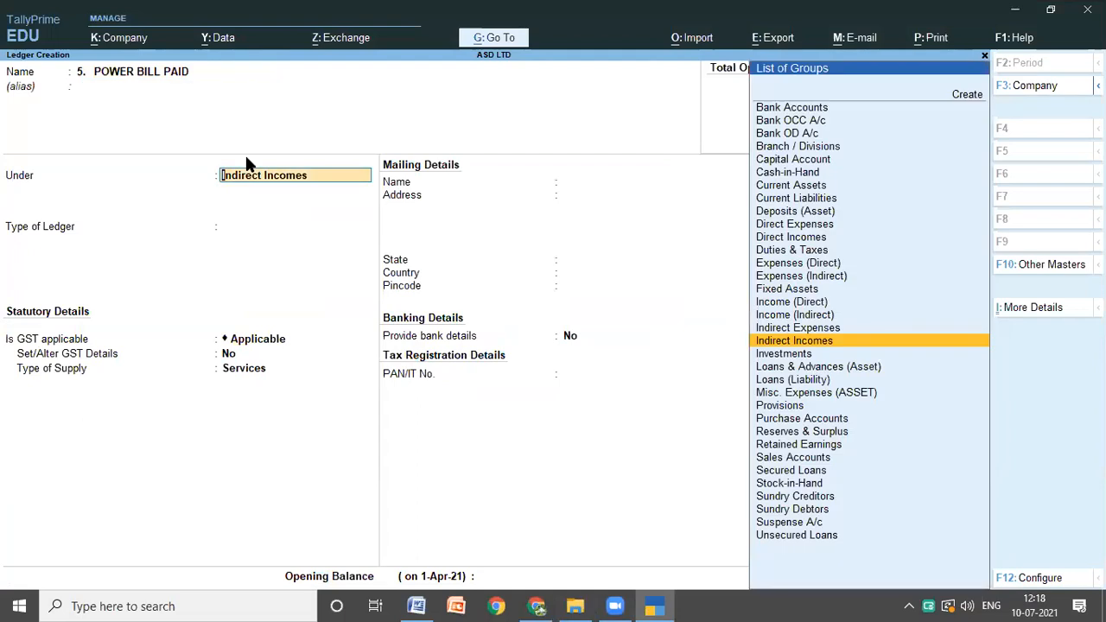
{"action": "key", "text": "Up"}
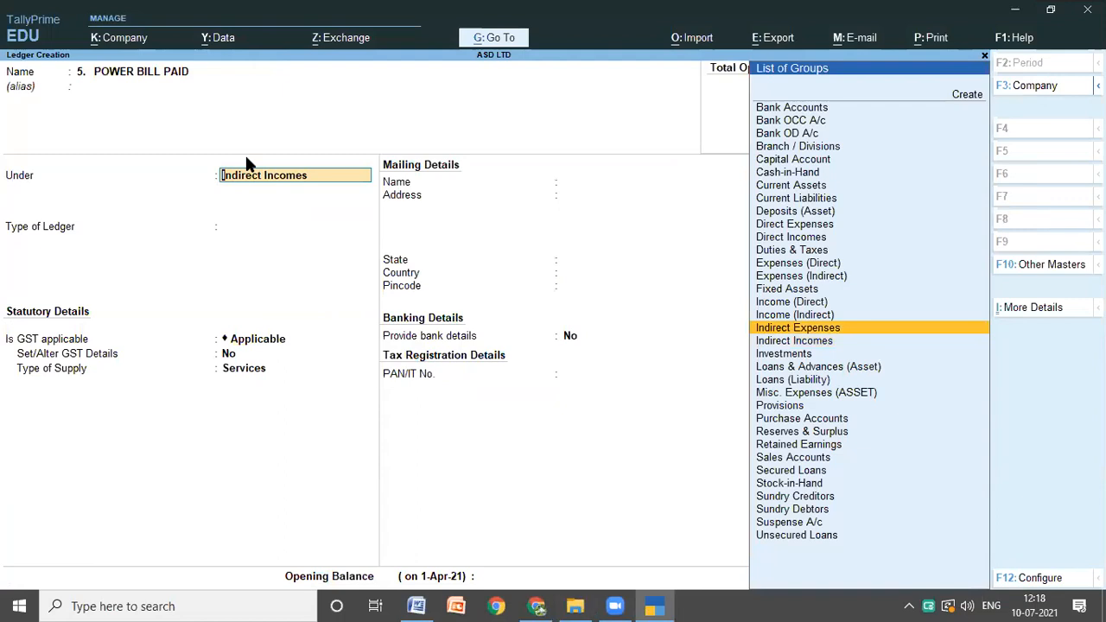
{"action": "key", "text": "Return"}
{"action": "key", "text": "Return"}
{"action": "key", "text": "Return"}
{"action": "key", "text": "Return"}
{"action": "key", "text": "Return"}
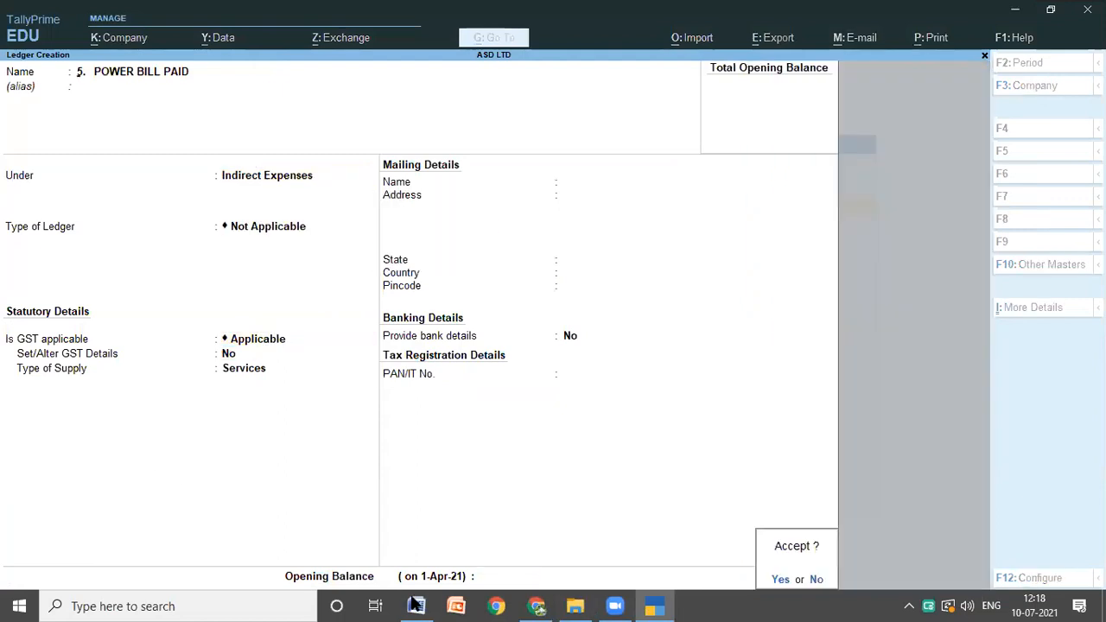
{"action": "key", "text": "Return"}
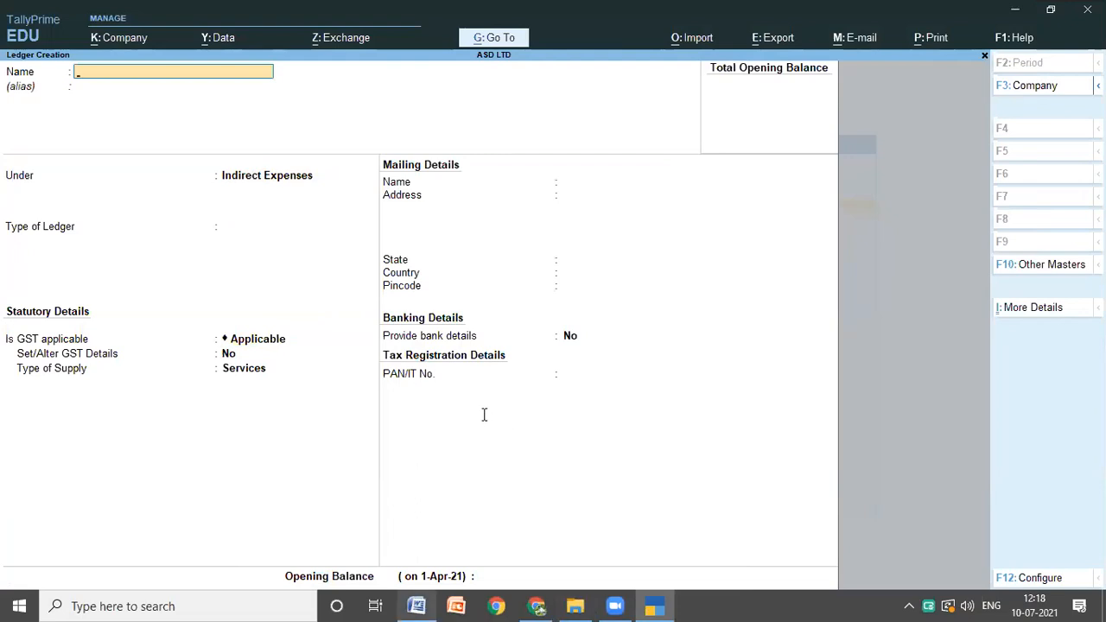
Step: Copy OFFICE EXPENCESS from item 6 of the Word notes and paste it as the next ledger's name in TallyPrime
{"action": "key", "text": "alt+Tab"}
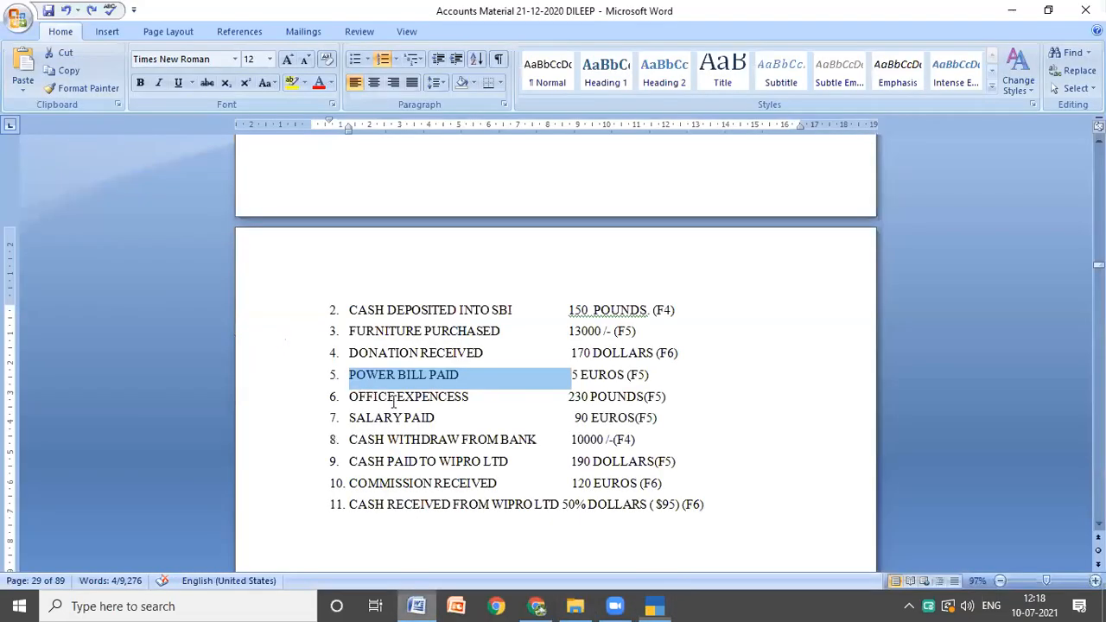
{"action": "left_click", "coordinate": [458, 396]}
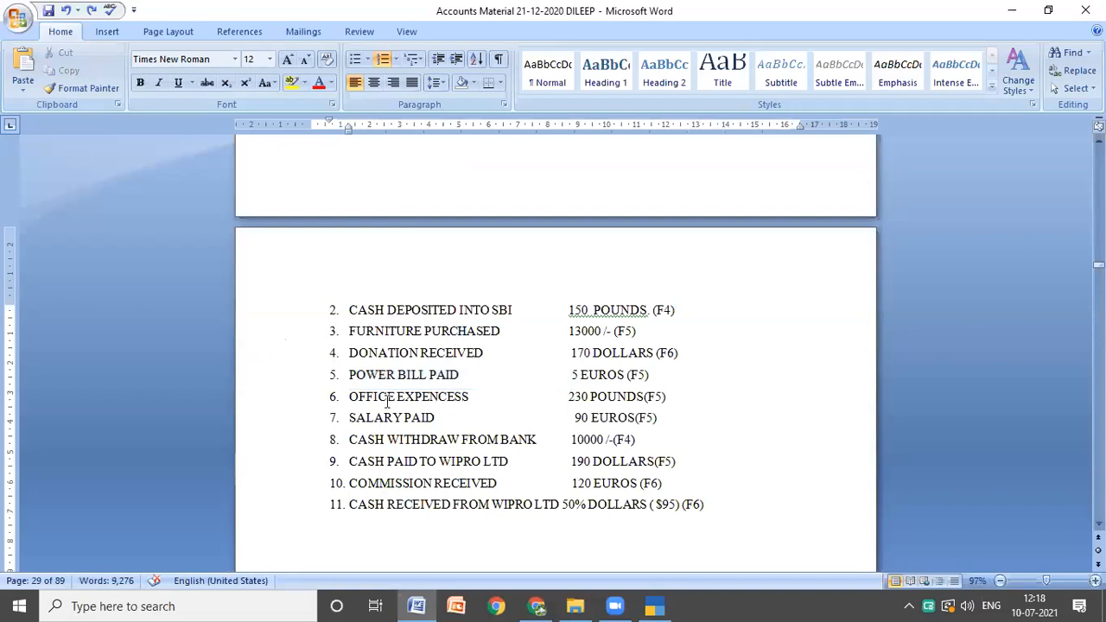
{"action": "key", "text": "ctrl+shift+Left"}
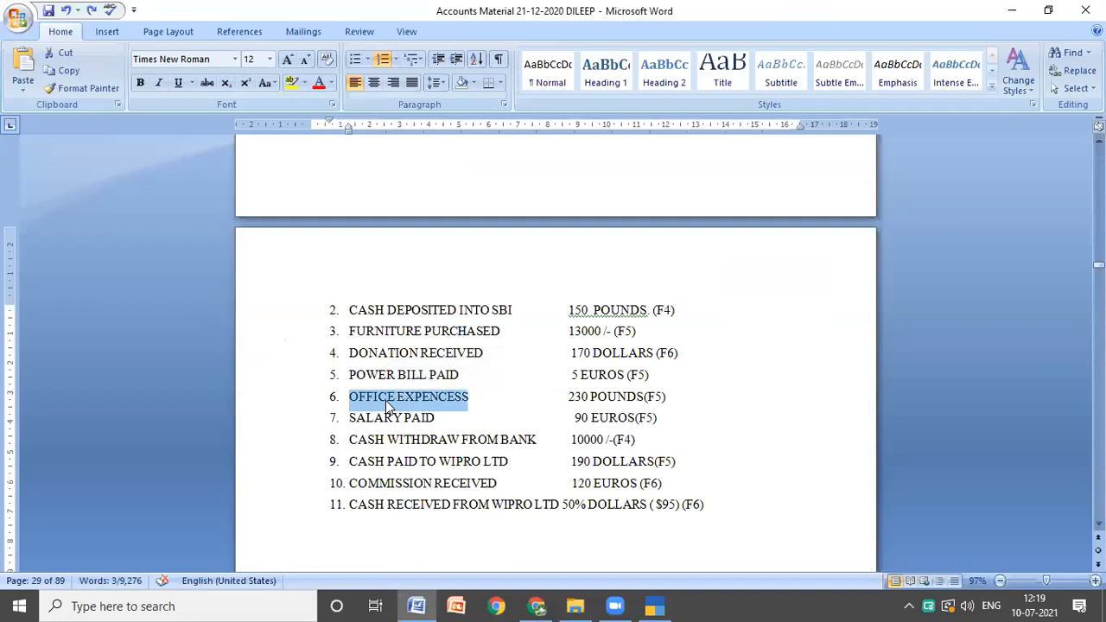
{"action": "left_click", "coordinate": [655, 606]}
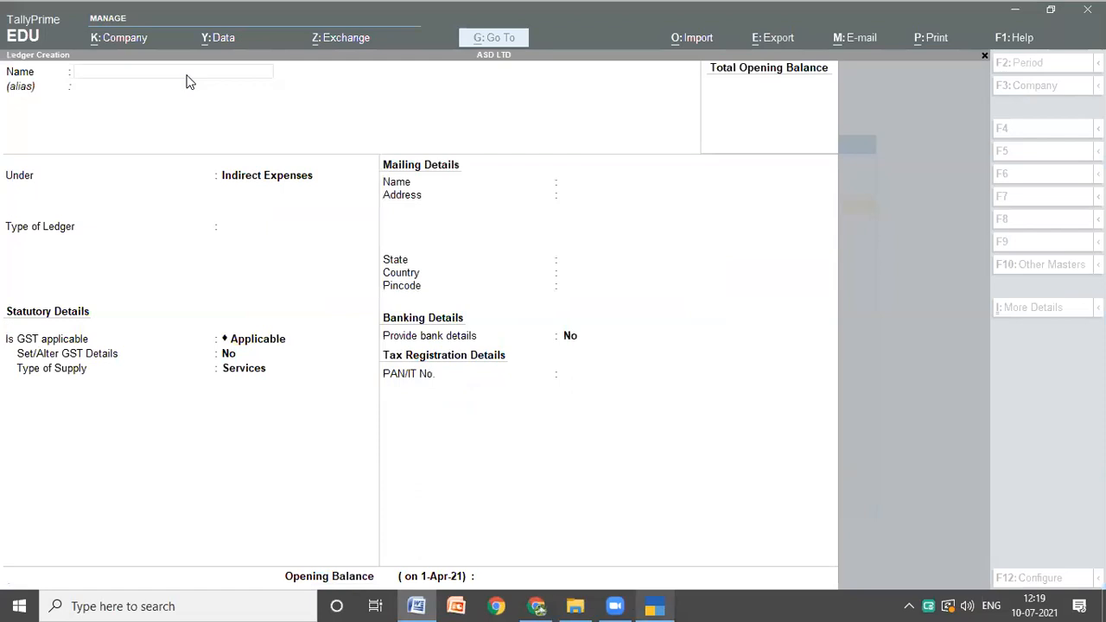
{"action": "key", "text": "ctrl"}
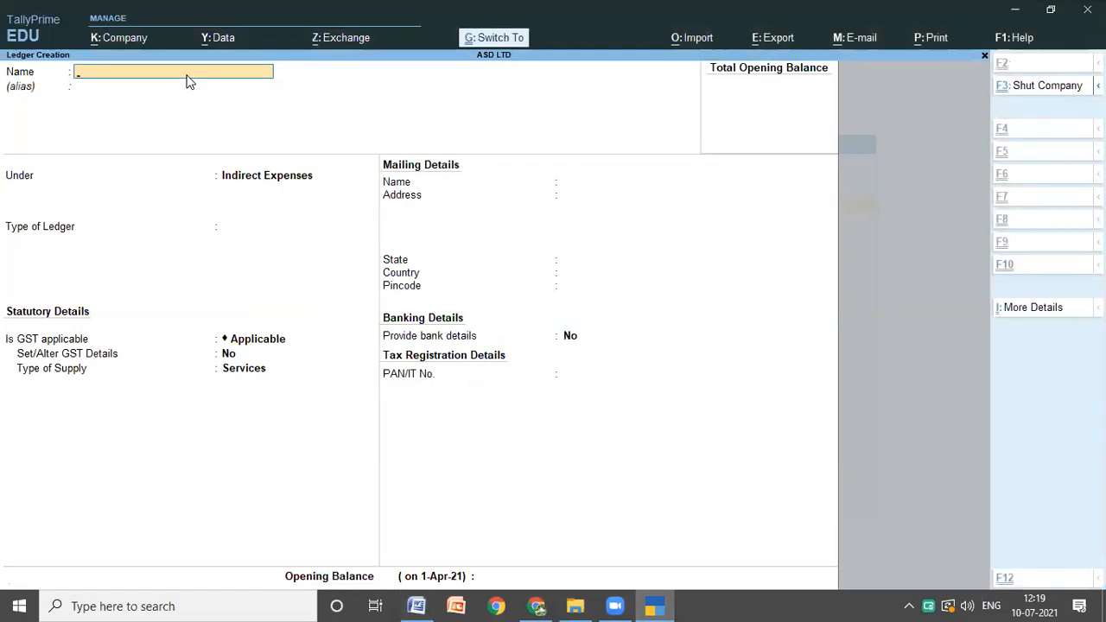
{"action": "key", "text": "ctrl+alt+v"}
Step: Keep the office expenses ledger under Indirect Expenses with type Not Applicable and save it
{"action": "key", "text": "Return"}
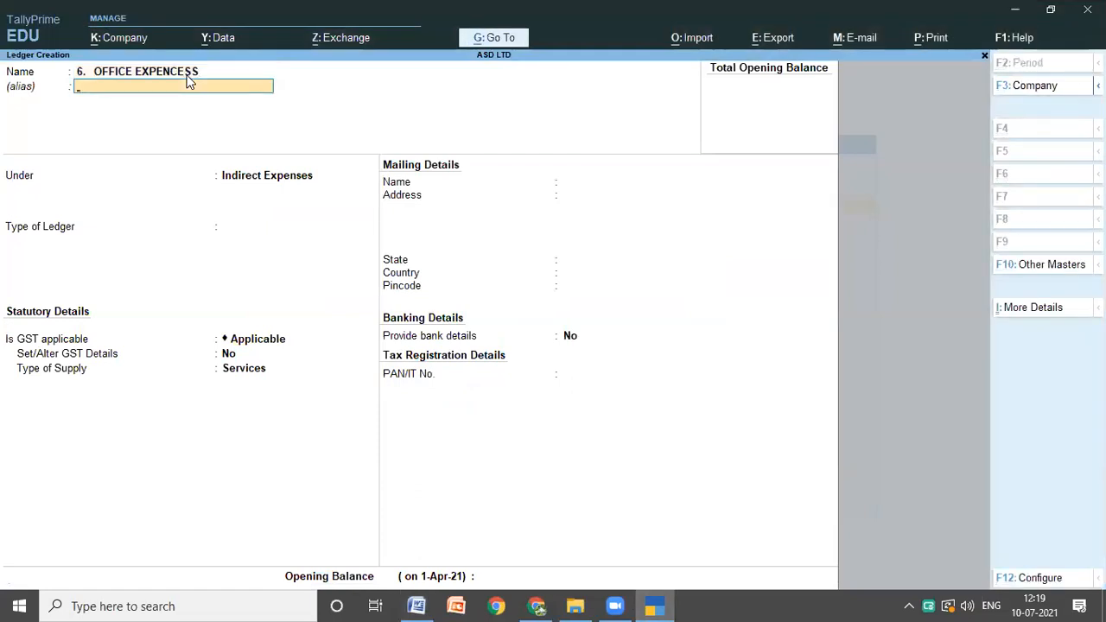
{"action": "key", "text": "Return"}
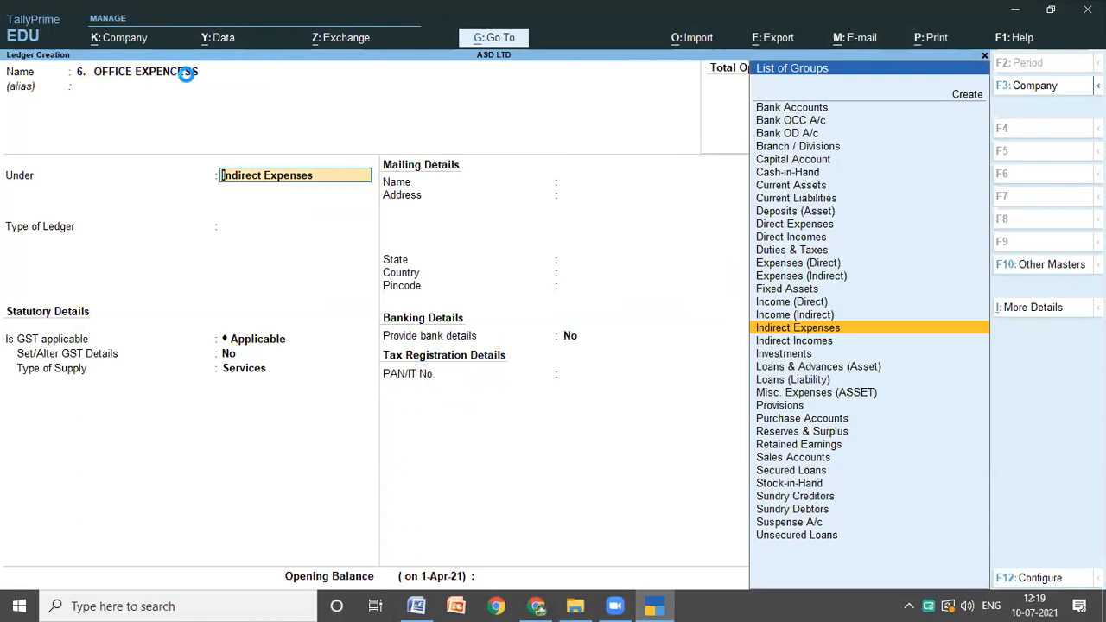
{"action": "key", "text": "Return"}
{"action": "key", "text": "Return"}
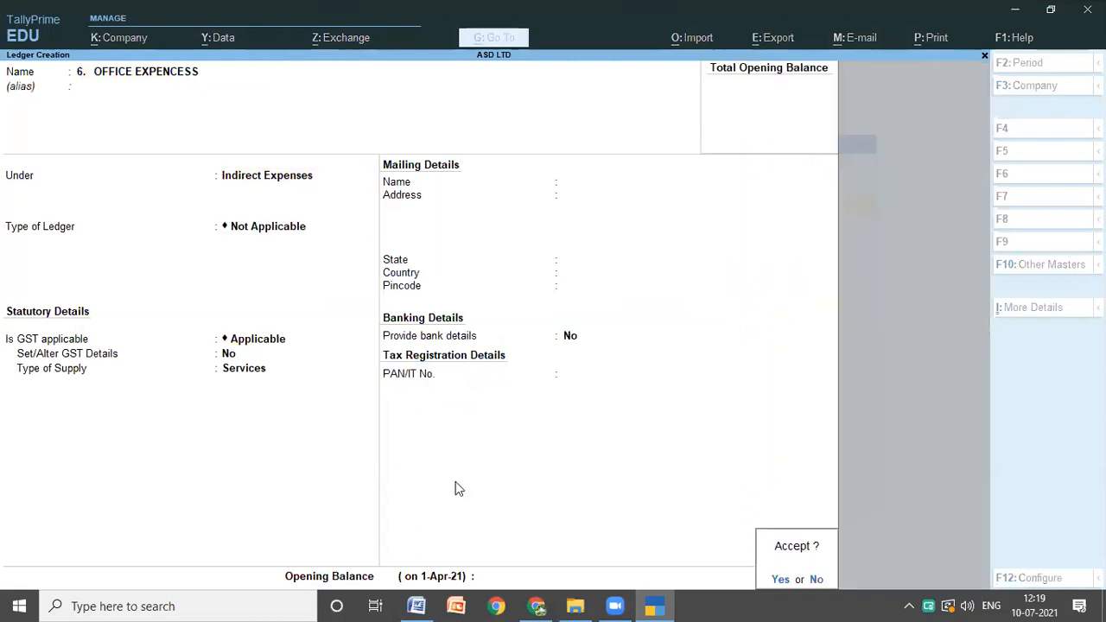
{"action": "key", "text": "Return"}
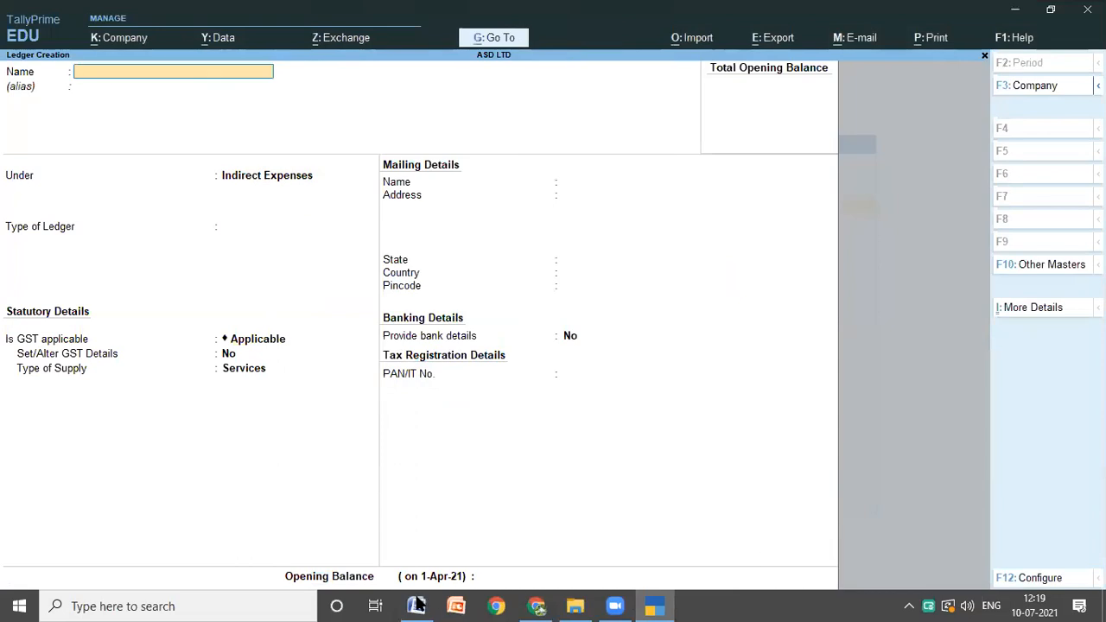
Step: Copy SALARY PAID from item 7 of the Word notes and paste it as the next ledger's name in TallyPrime
{"action": "key", "text": "alt+Tab"}
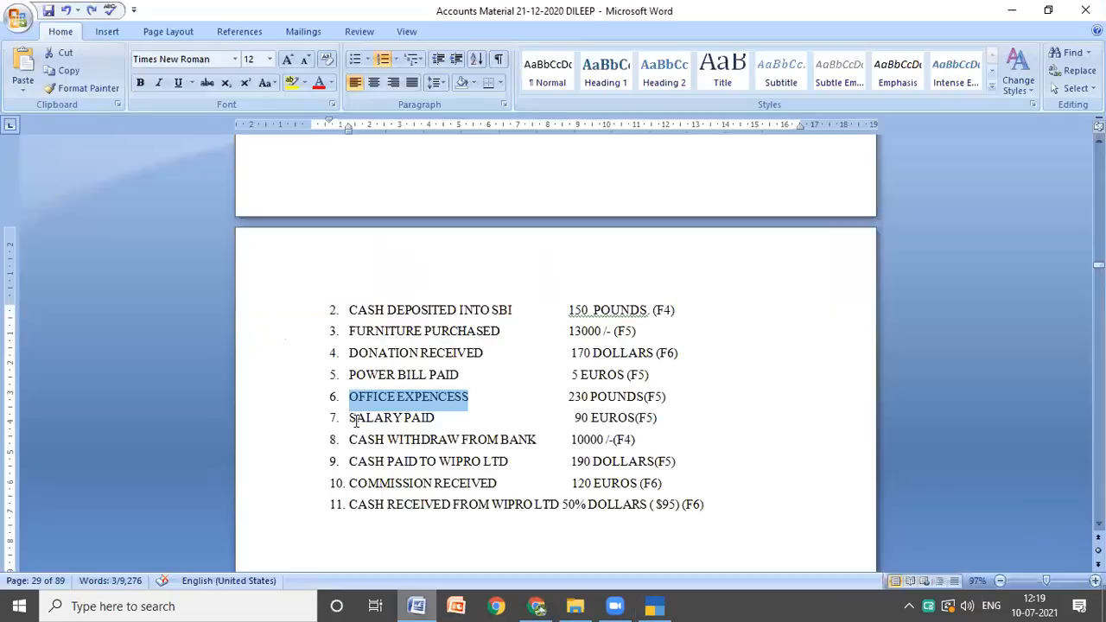
{"action": "triple_click", "coordinate": [434, 418]}
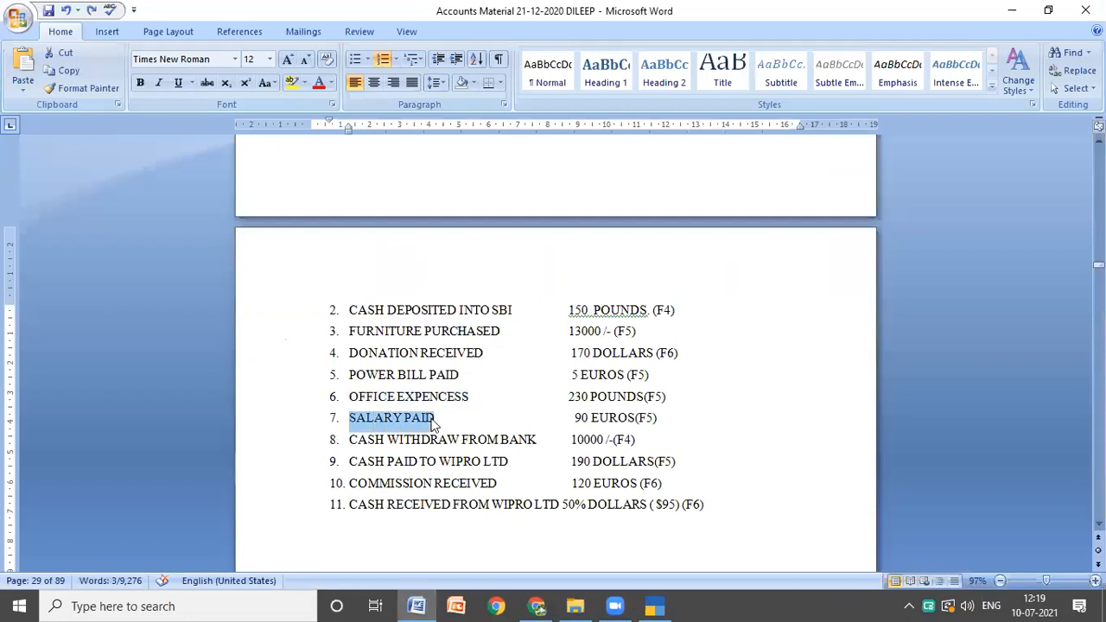
{"action": "left_click", "coordinate": [654, 605]}
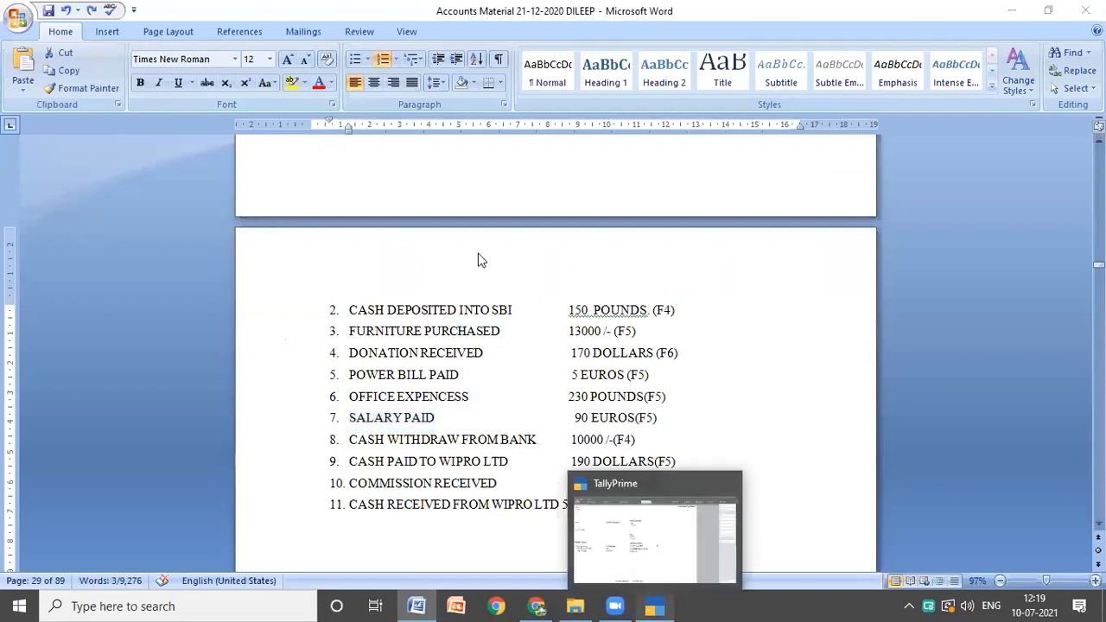
{"action": "left_click", "coordinate": [182, 71]}
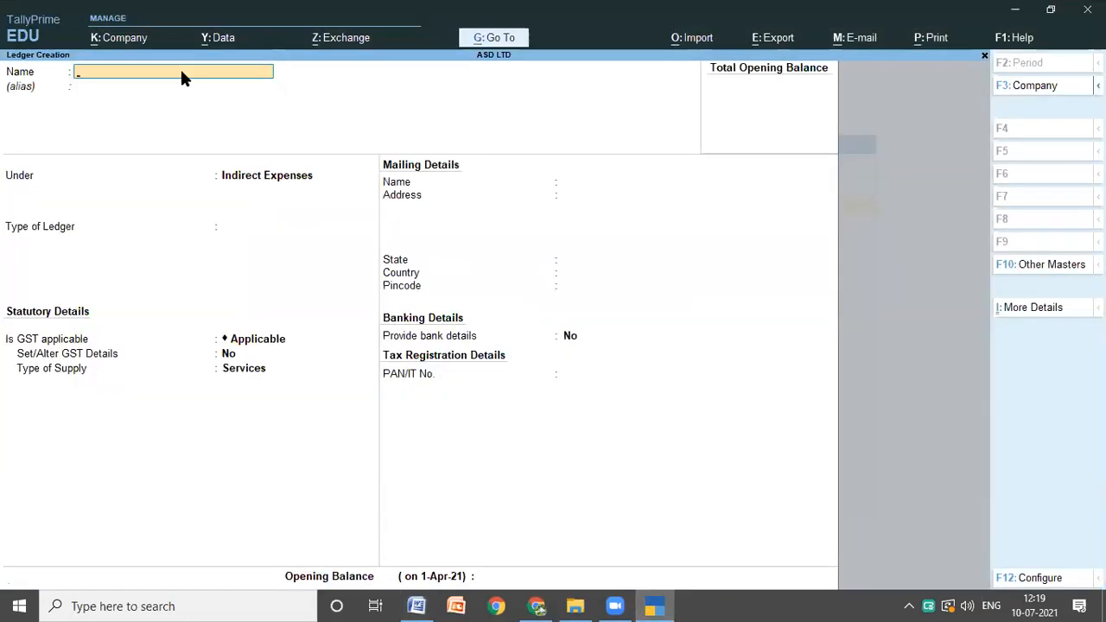
{"action": "type", "text": "7.  SALARY PAID"}
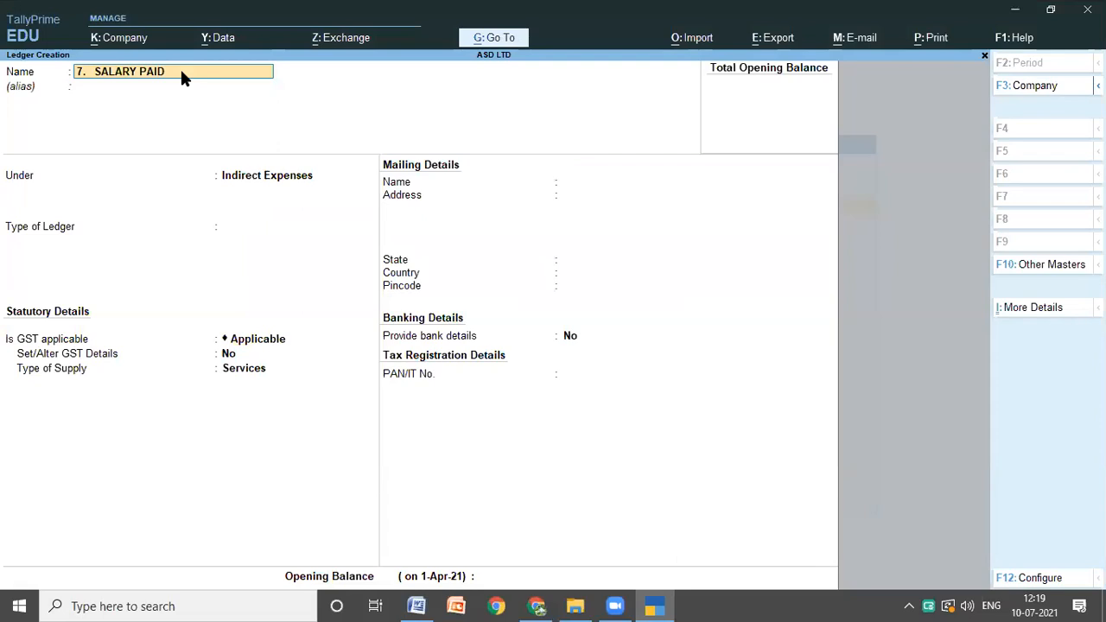
Step: Keep the salary ledger under Indirect Expenses with its default GST and mailing details and save it
{"action": "key", "text": "Return"}
{"action": "key", "text": "Return"}
{"action": "key", "text": "Return"}
{"action": "key", "text": "Return"}
{"action": "key", "text": "Return"}
{"action": "key", "text": "Return"}
{"action": "key", "text": "Return"}
{"action": "key", "text": "Return"}
{"action": "key", "text": "Return"}
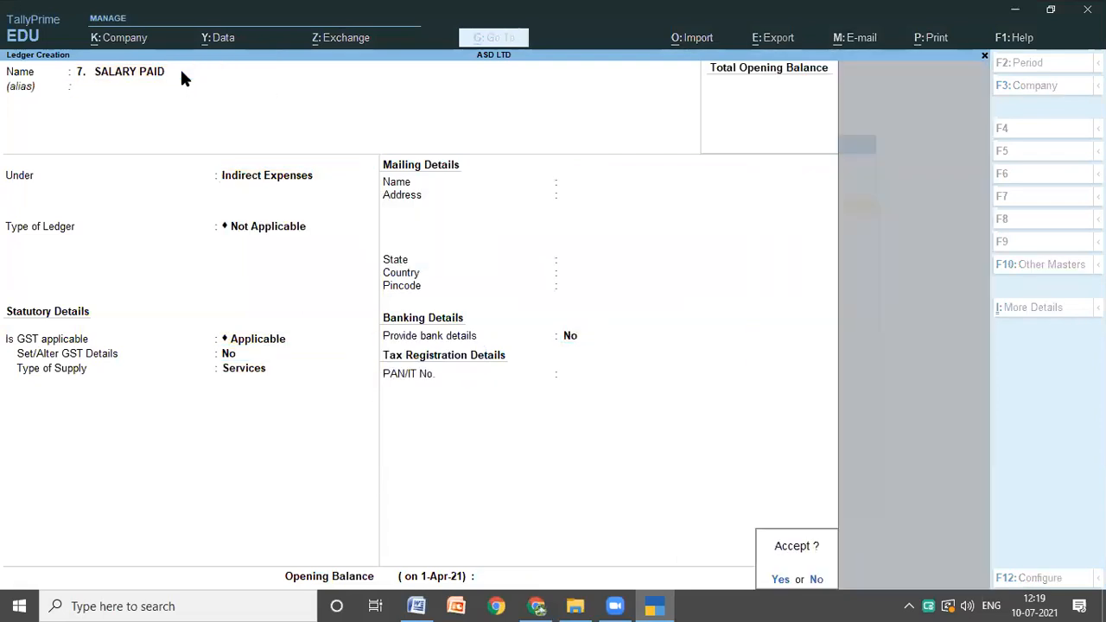
{"action": "key", "text": "Return"}
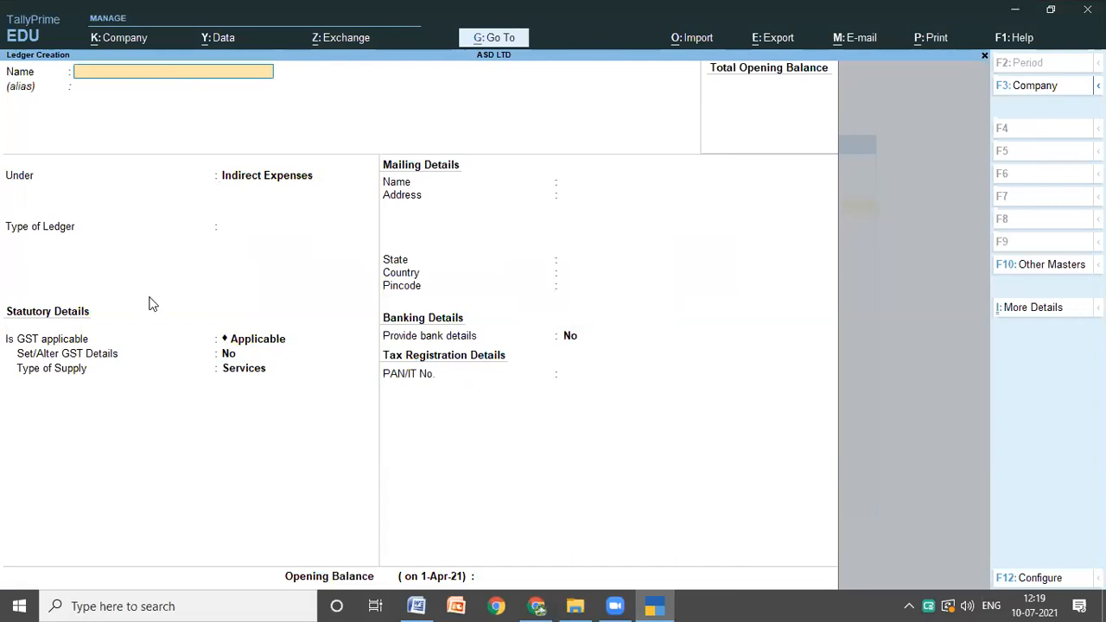
Step: Copy WIPRO LTD from item 9 of the Word notes and paste it as the next ledger's name in TallyPrime
{"action": "left_click", "coordinate": [422, 604]}
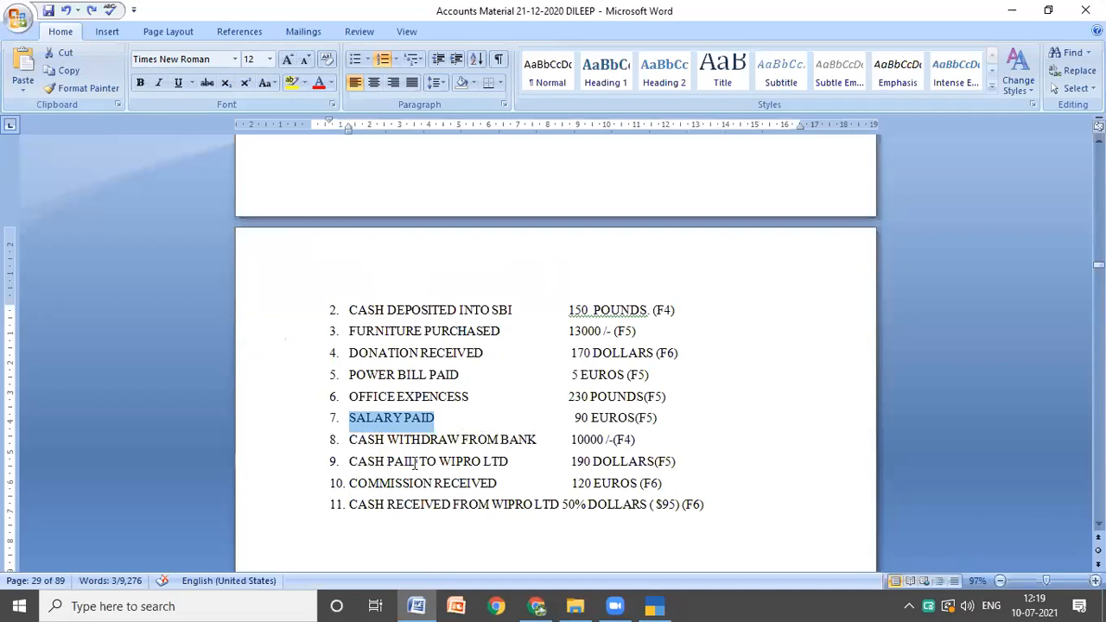
{"action": "left_click_drag", "start_coordinate": [436, 462], "coordinate": [503, 464]}
{"action": "left_click", "coordinate": [502, 463]}
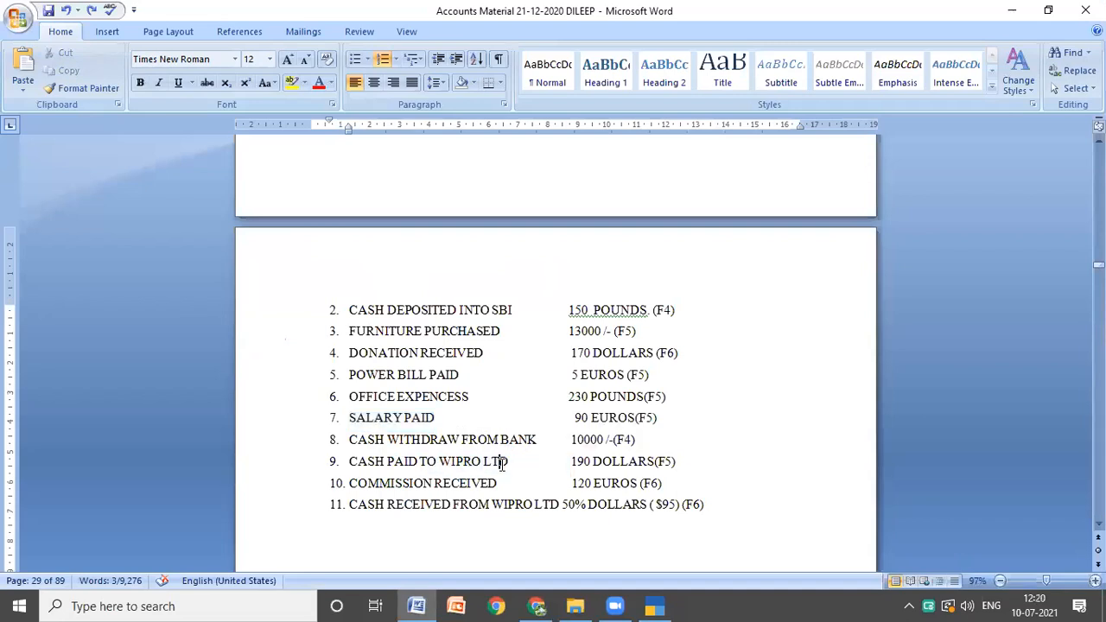
{"action": "left_click_drag", "start_coordinate": [440, 462], "coordinate": [508, 464]}
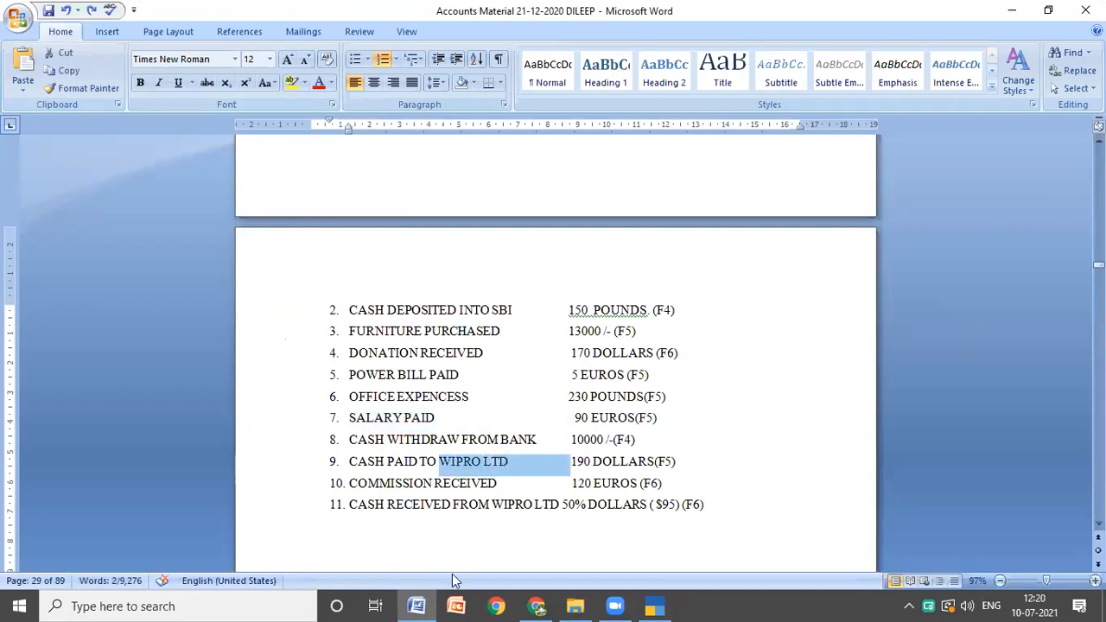
{"action": "left_click", "coordinate": [653, 605]}
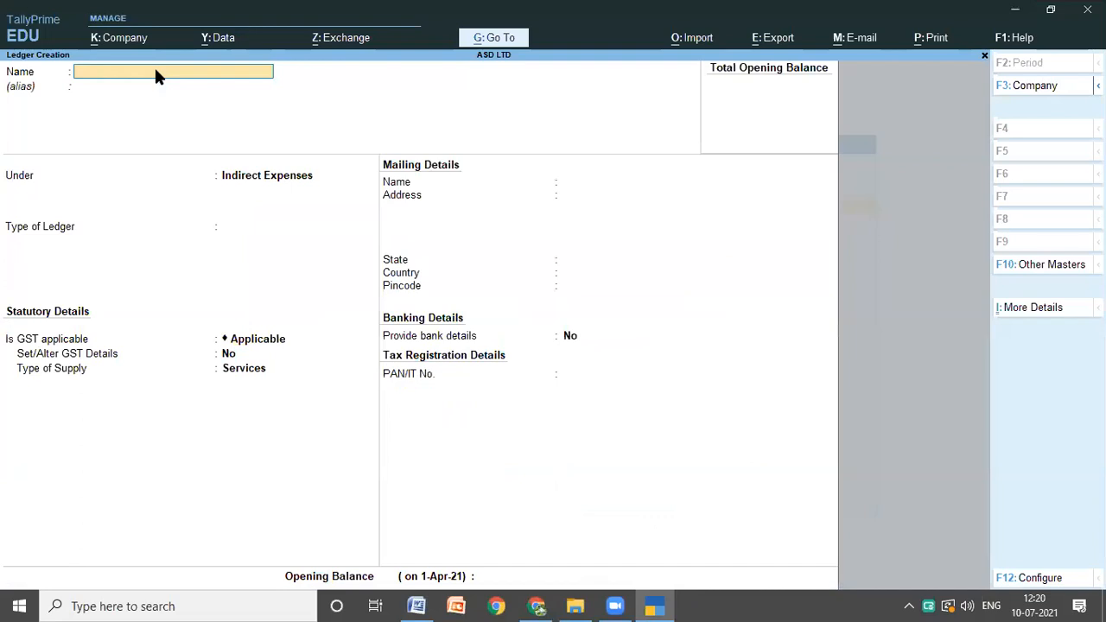
{"action": "key", "text": "ctrl+alt+v"}
Step: Place the WIPRO LTD ledger under Sundry Creditors
{"action": "key", "text": "Return"}
{"action": "key", "text": "Return"}
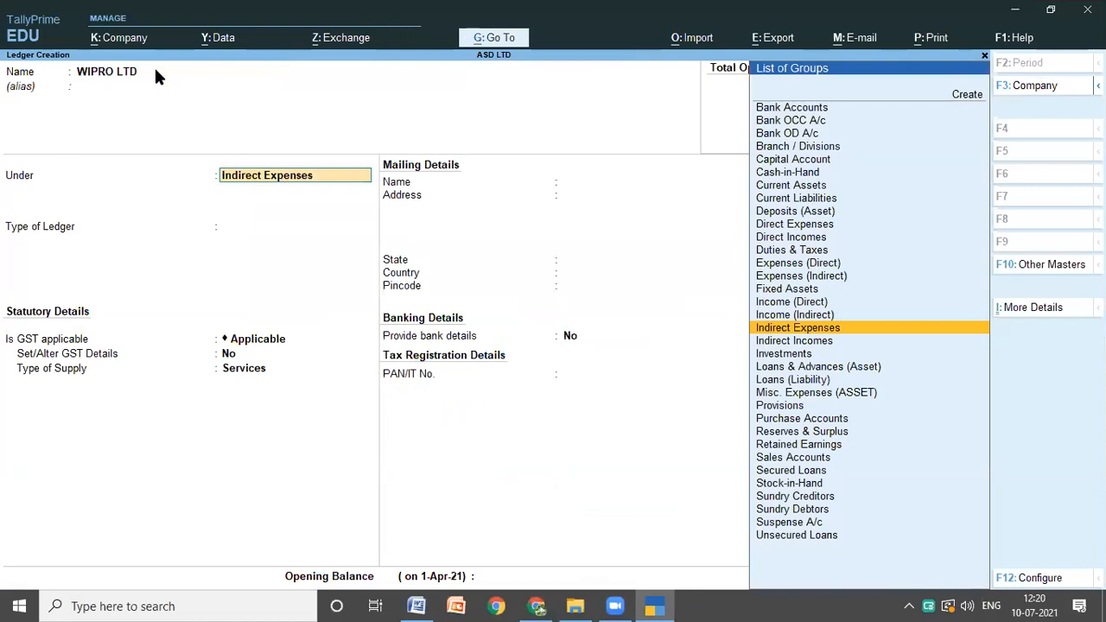
{"action": "type", "text": "S"}
{"action": "key", "text": "Down"}
{"action": "key", "text": "Down"}
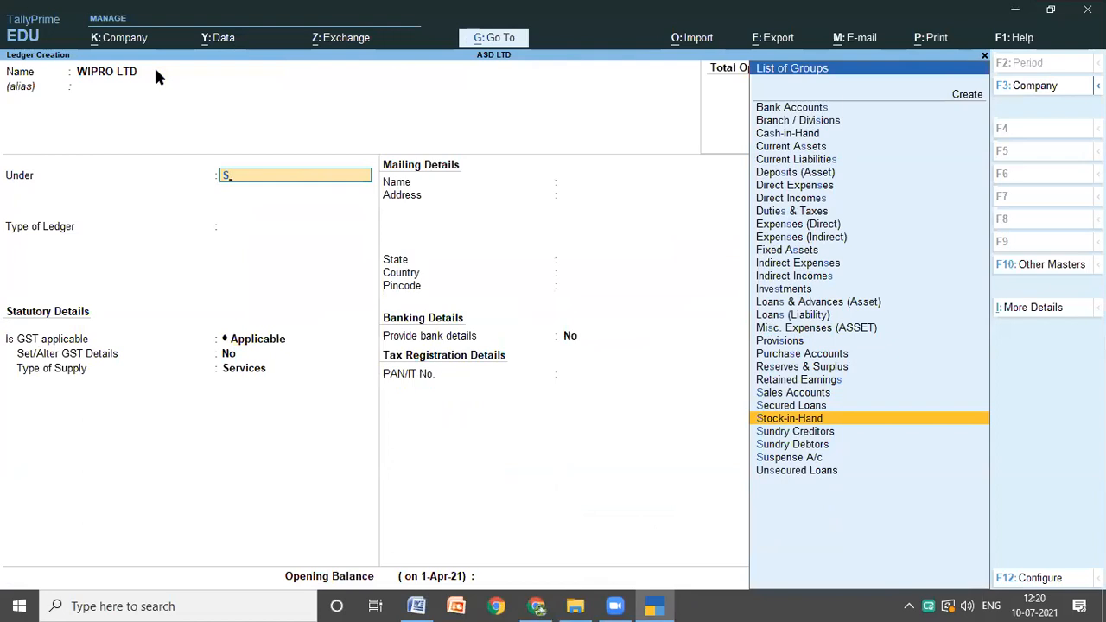
{"action": "key", "text": "Down"}
{"action": "key", "text": "Return"}
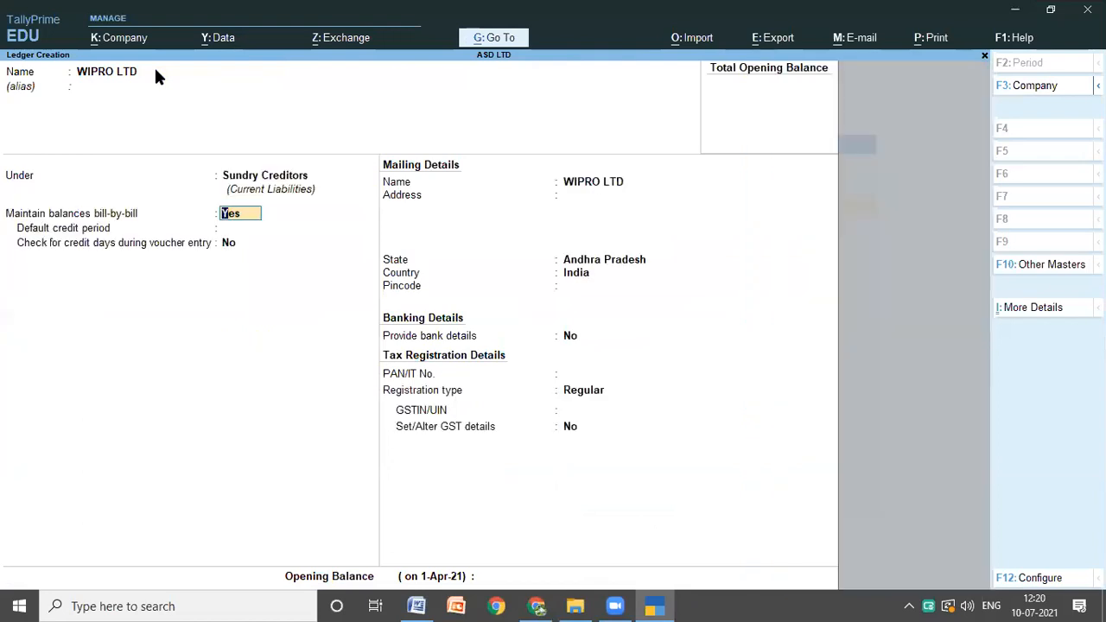
Step: Keep the default bill-by-bill, mailing, banking and tax details for the WIPRO LTD ledger, leave the opening balance blank and save it
{"action": "key", "text": "Return"}
{"action": "key", "text": "Return"}
{"action": "key", "text": "Return"}
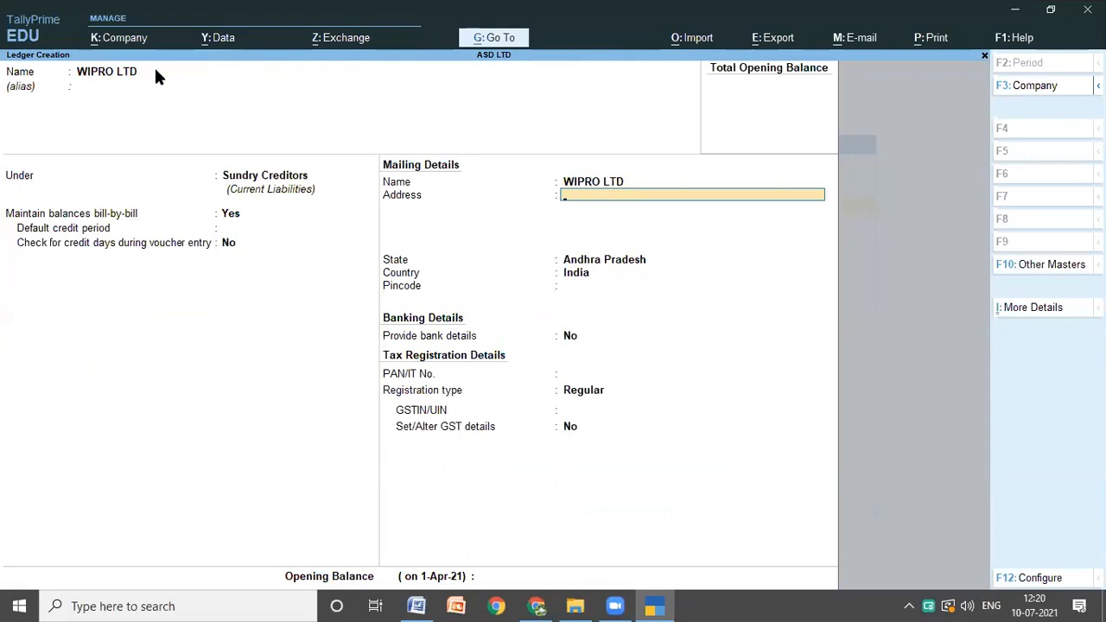
{"action": "key", "text": "Return"}
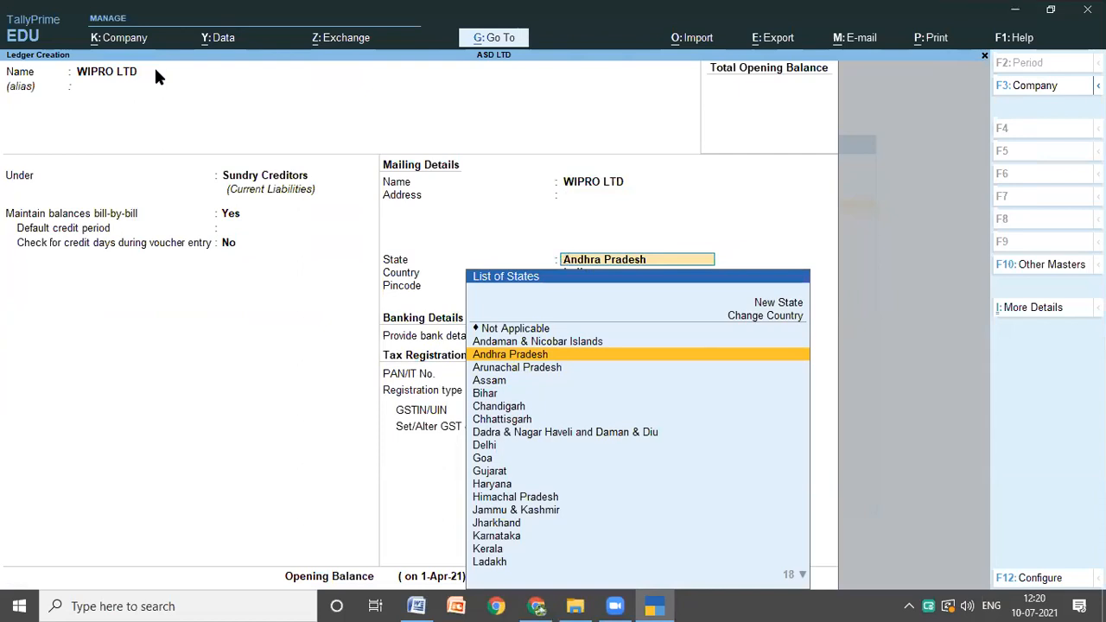
{"action": "key", "text": "Return"}
{"action": "key", "text": "Return"}
{"action": "key", "text": "Return"}
{"action": "key", "text": "Return"}
{"action": "key", "text": "Return"}
{"action": "key", "text": "Return"}
{"action": "key", "text": "Return"}
{"action": "key", "text": "Return"}
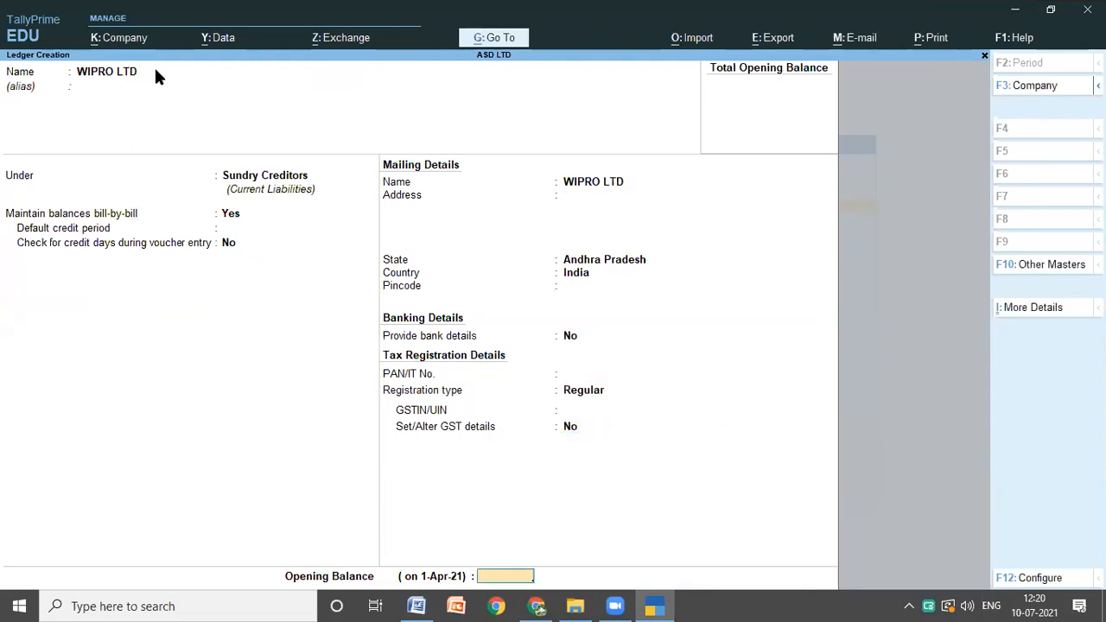
{"action": "key", "text": "Return"}
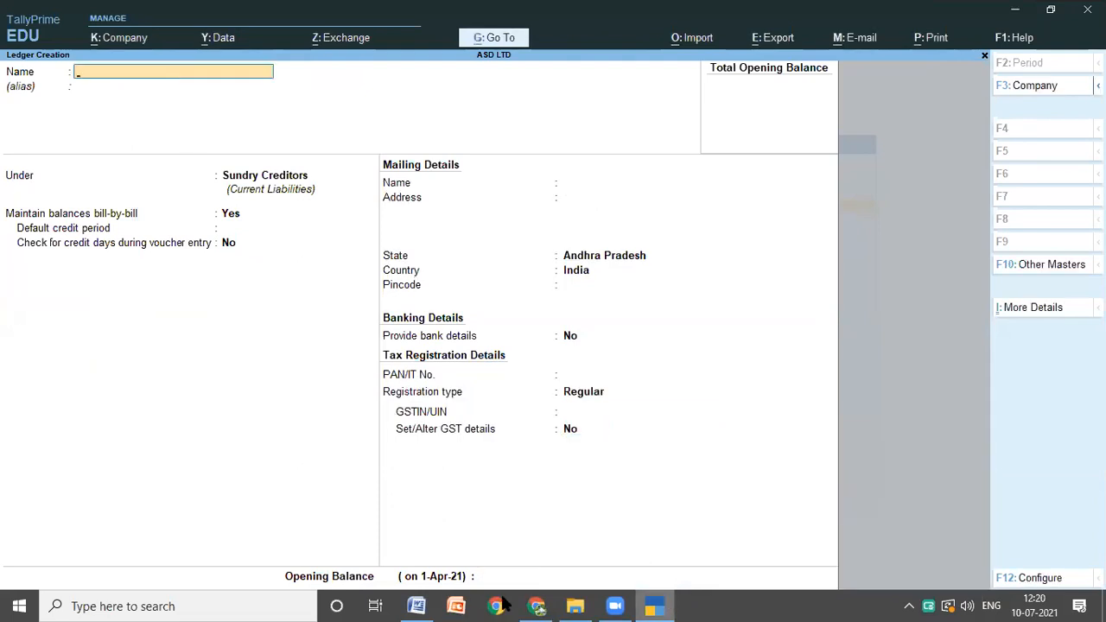
Step: Copy COMMISSION RECEIVED from item 10 of the Word notes and paste it as the next ledger's name in TallyPrime, without an alias
{"action": "left_click", "coordinate": [416, 605]}
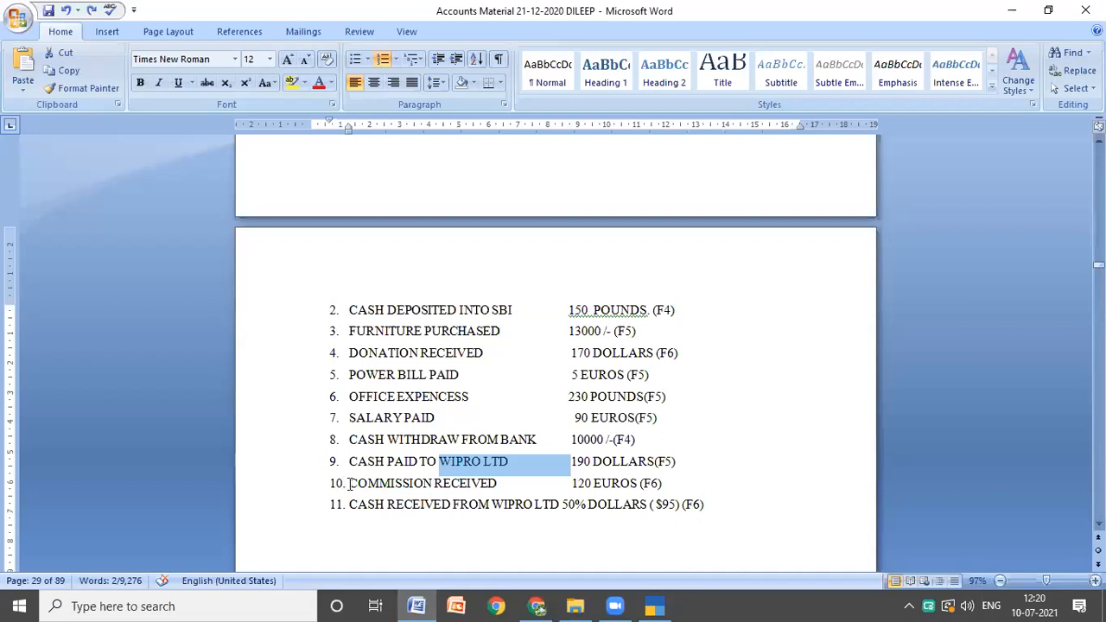
{"action": "left_click_drag", "start_coordinate": [349, 484], "coordinate": [498, 486]}
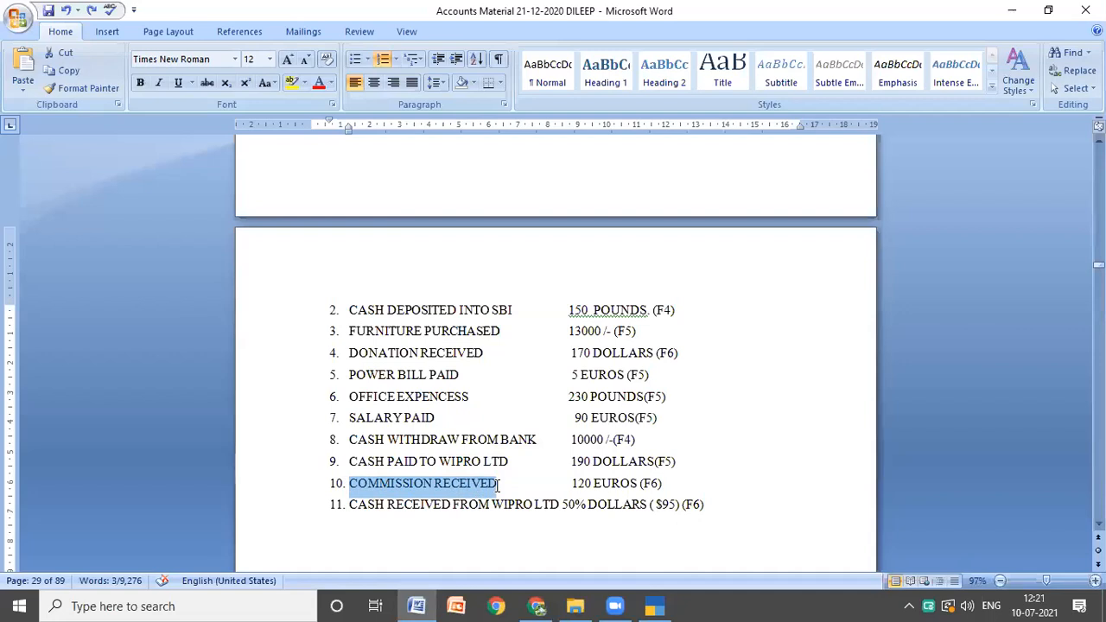
{"action": "left_click", "coordinate": [654, 606]}
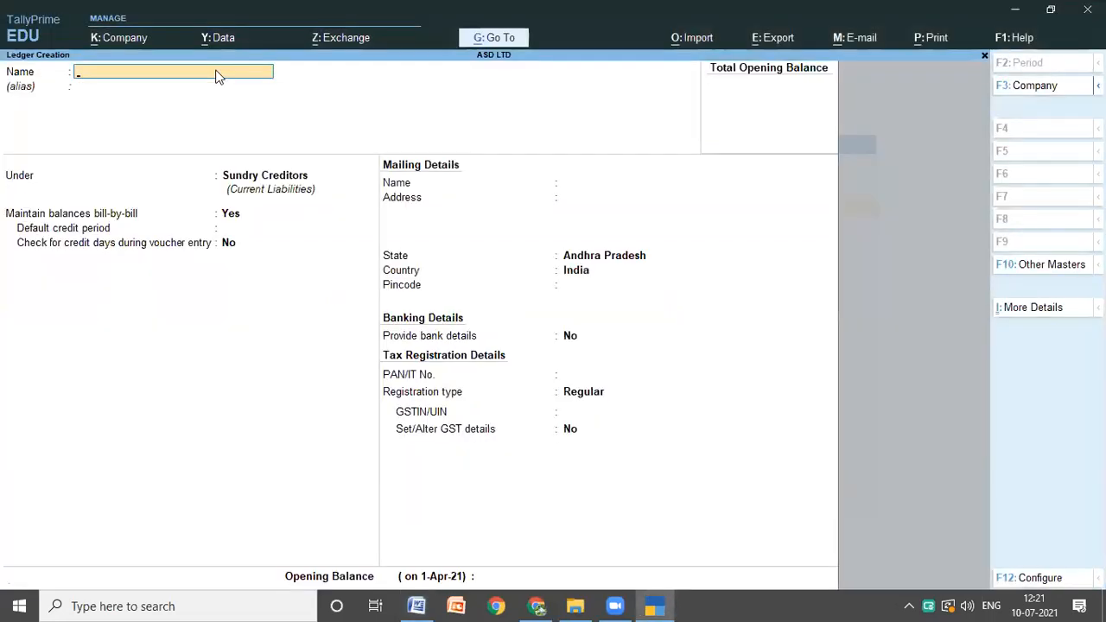
{"action": "key", "text": "ctrl+alt+v"}
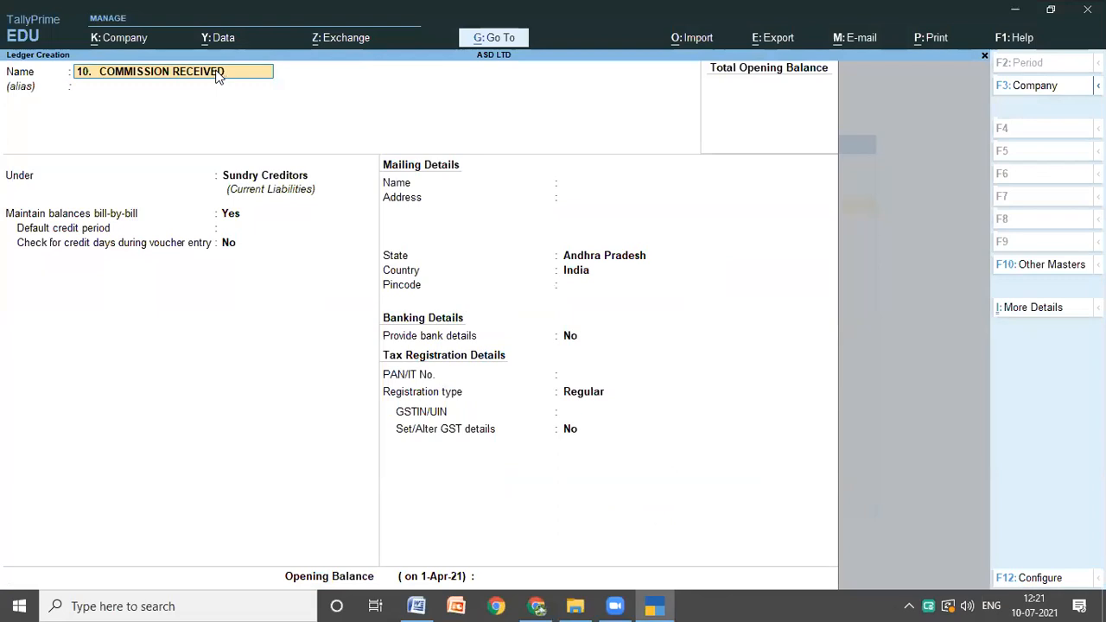
{"action": "key", "text": "Return"}
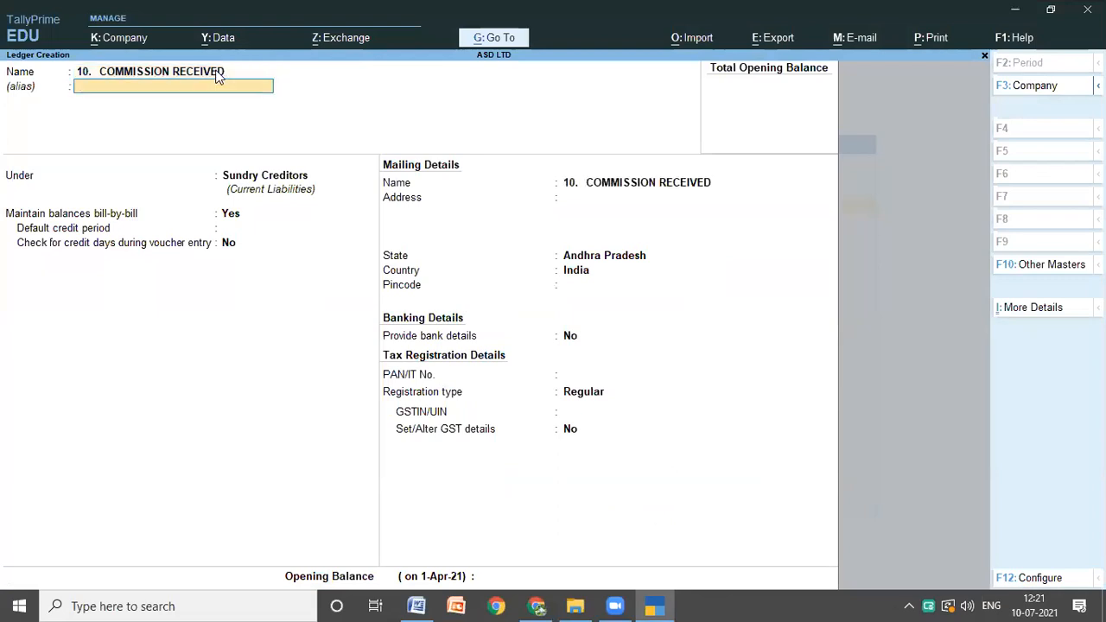
{"action": "key", "text": "Return"}
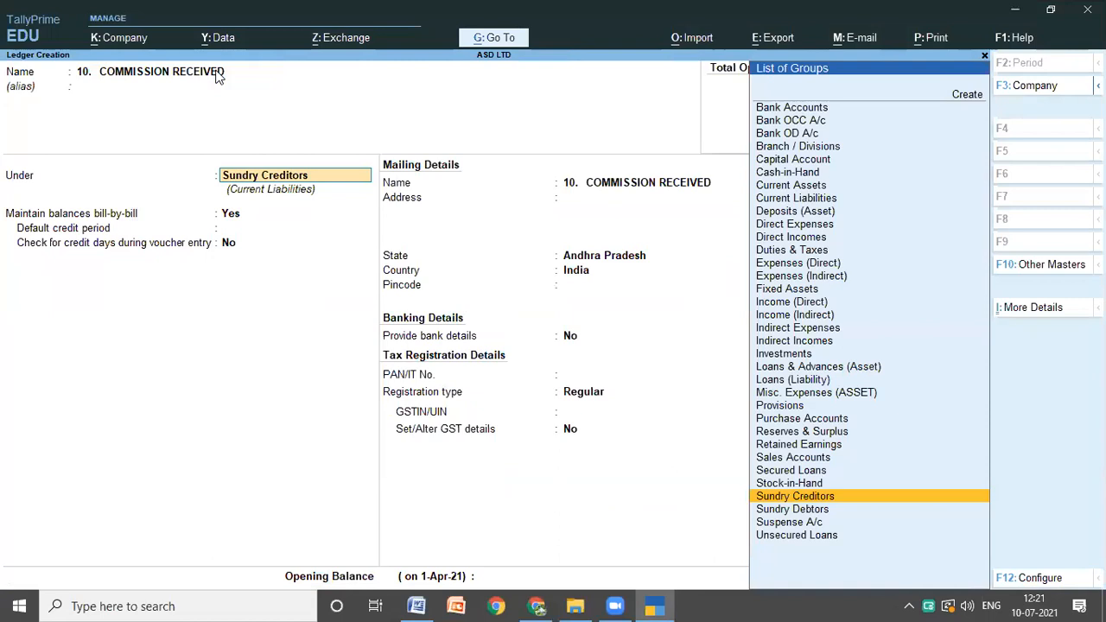
Step: Place the commission ledger under Indirect Incomes
{"action": "key", "text": "Up"}
{"action": "key", "text": "Up"}
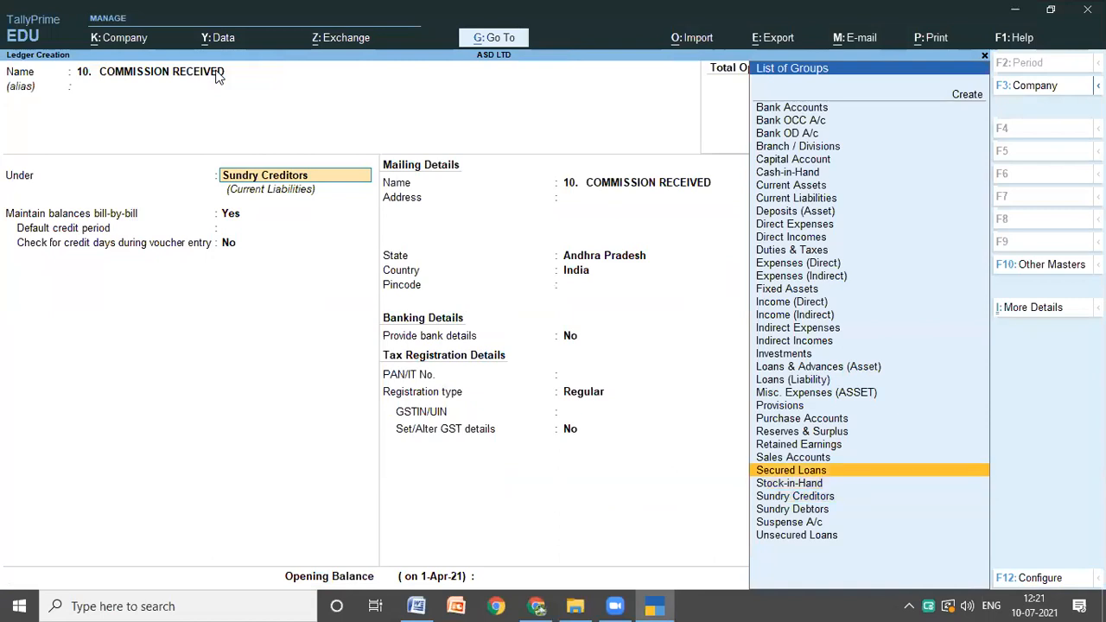
{"action": "key", "text": "Up"}
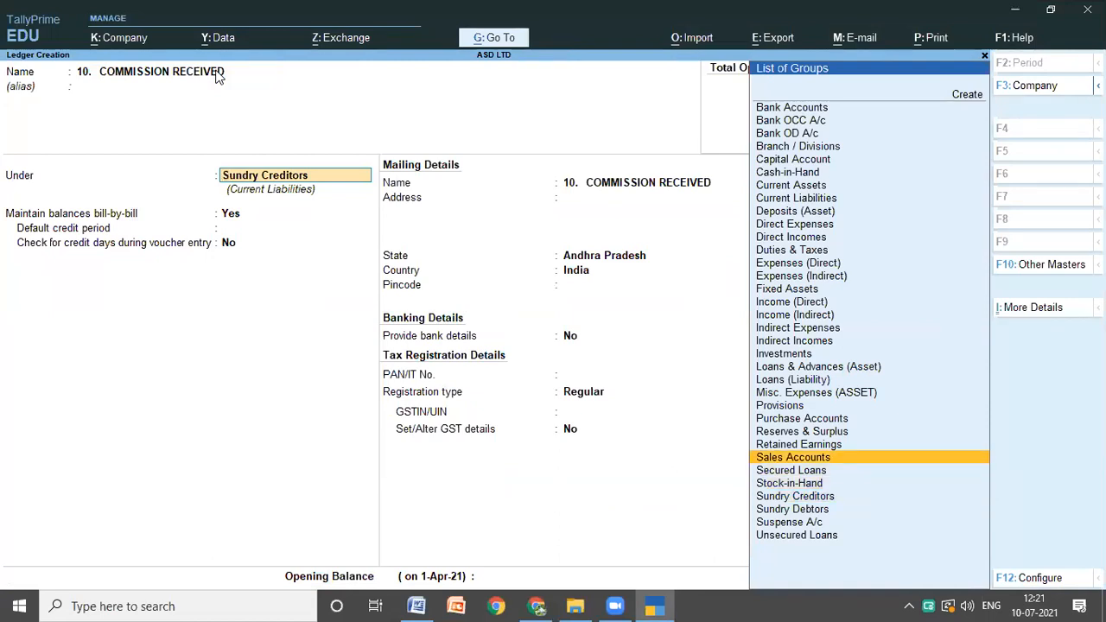
{"action": "key", "text": "i"}
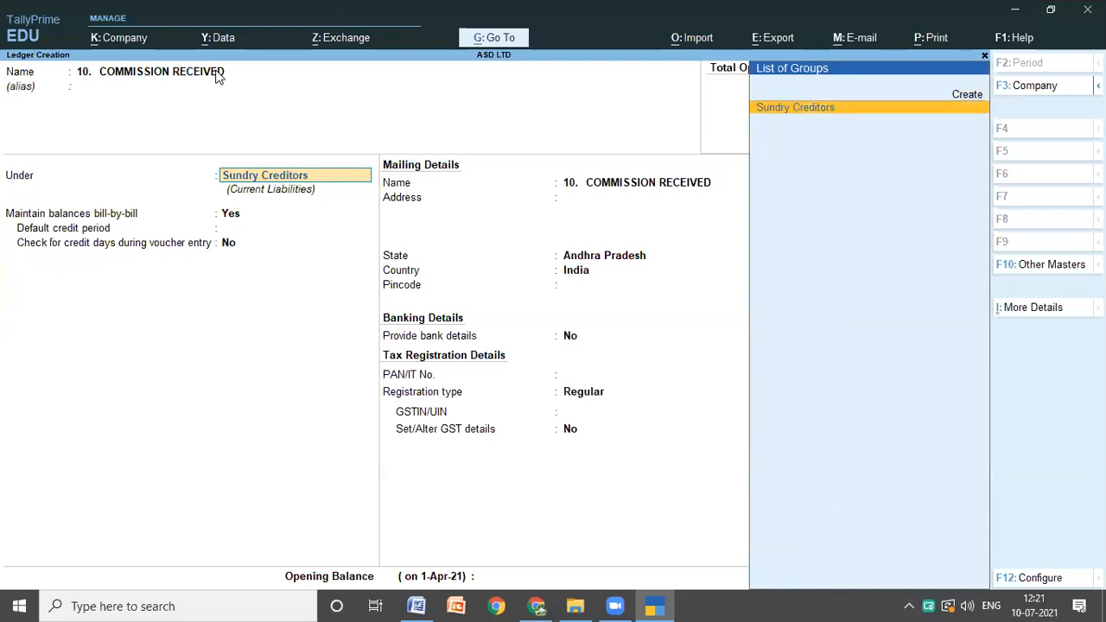
{"action": "key", "text": "Return"}
{"action": "key", "text": "BackSpace"}
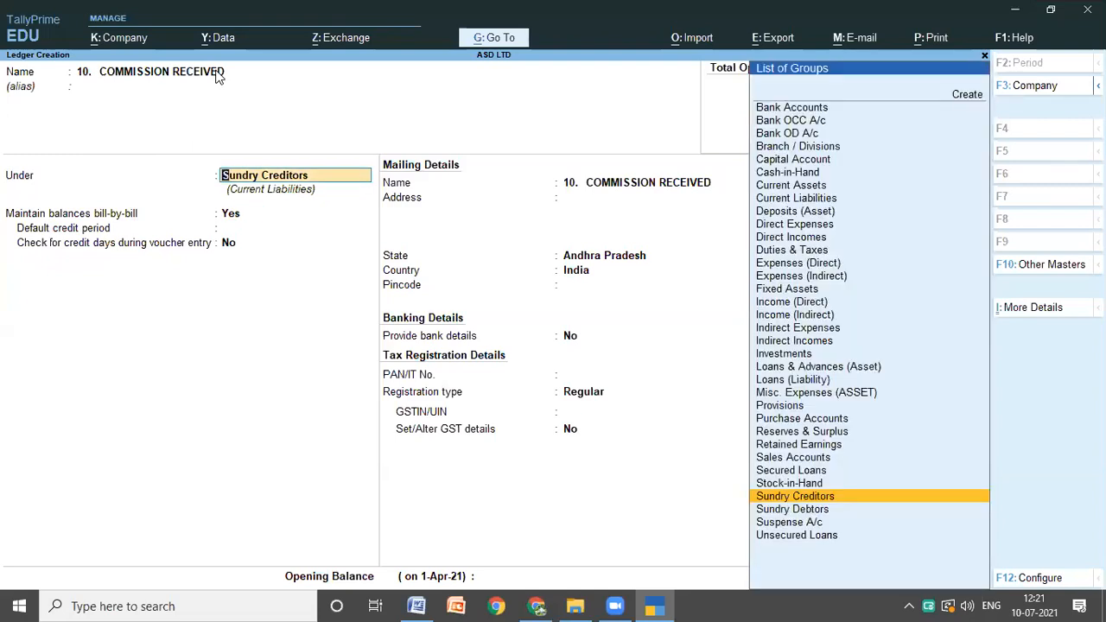
{"action": "key", "text": "BackSpace"}
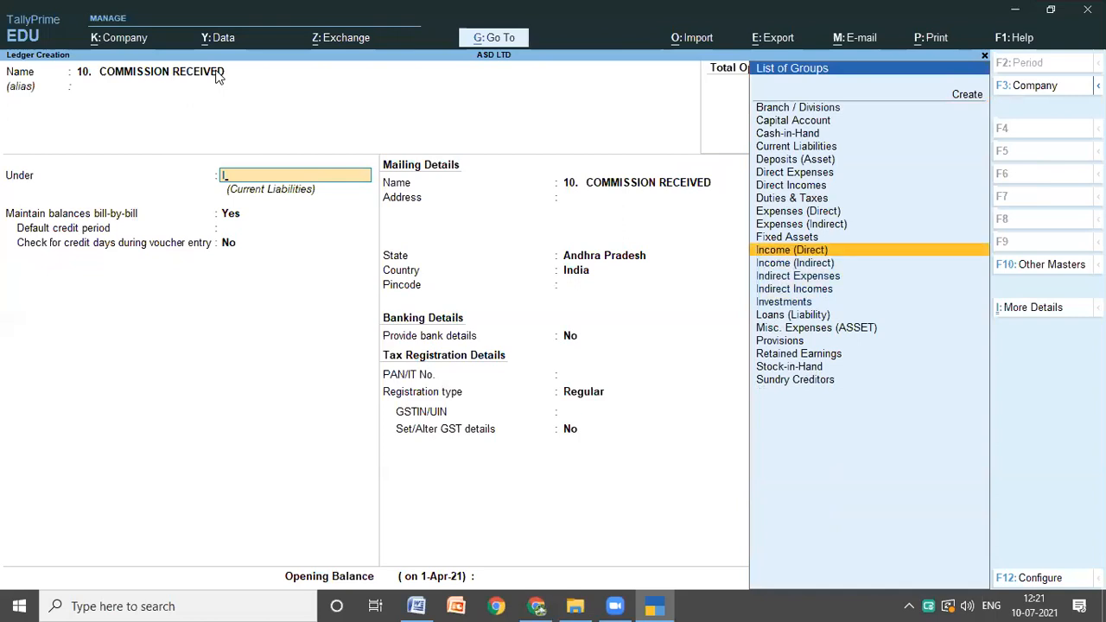
{"action": "key", "text": "Down"}
{"action": "key", "text": "Down"}
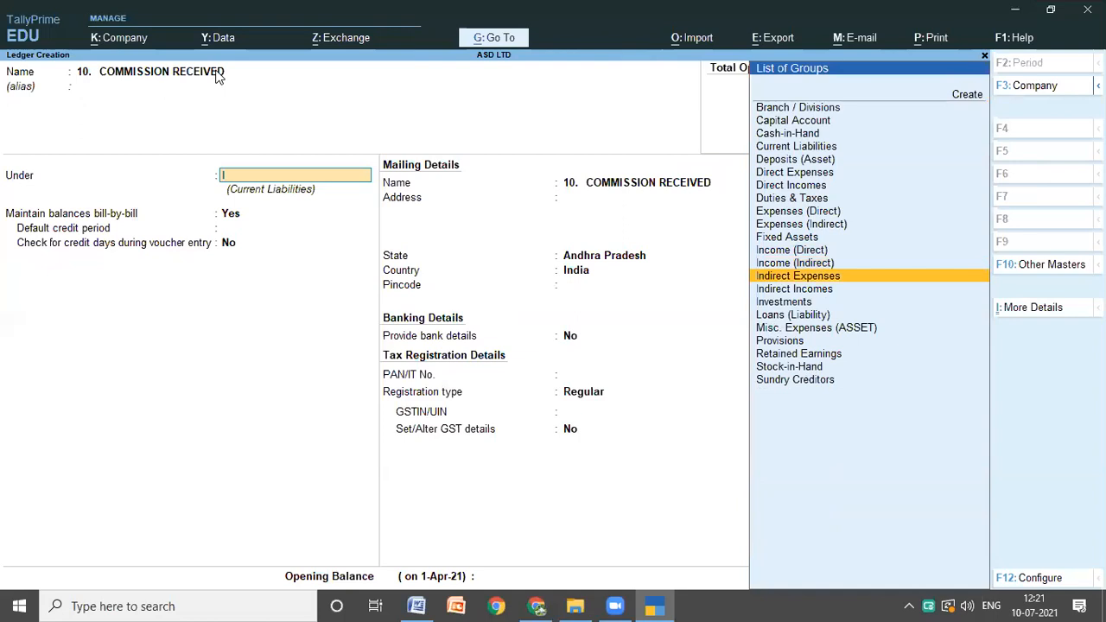
{"action": "key", "text": "Down"}
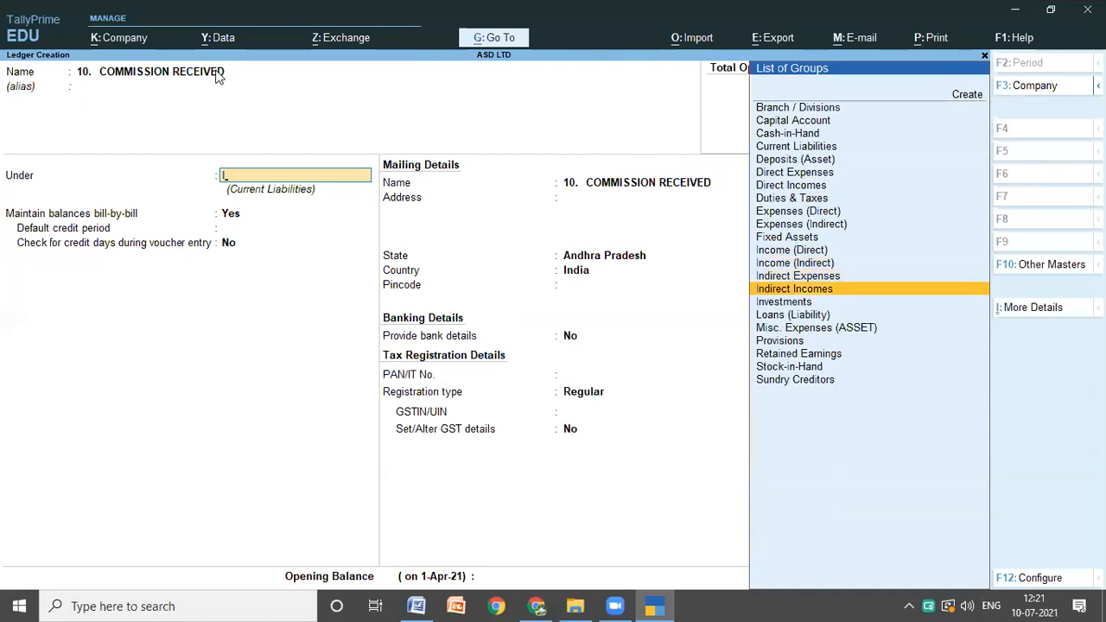
{"action": "key", "text": "Return"}
{"action": "key", "text": "Return"}
{"action": "key", "text": "Return"}
Step: Keep the commission ledger's default GST settings with Services as the type of supply and save it
{"action": "key", "text": "Return"}
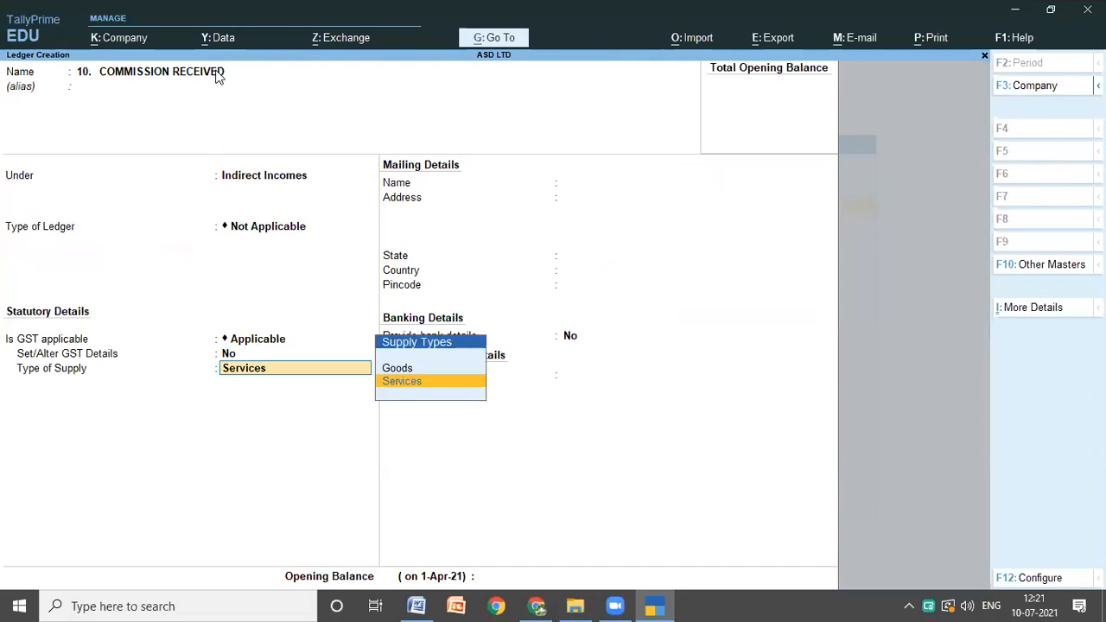
{"action": "key", "text": "Return"}
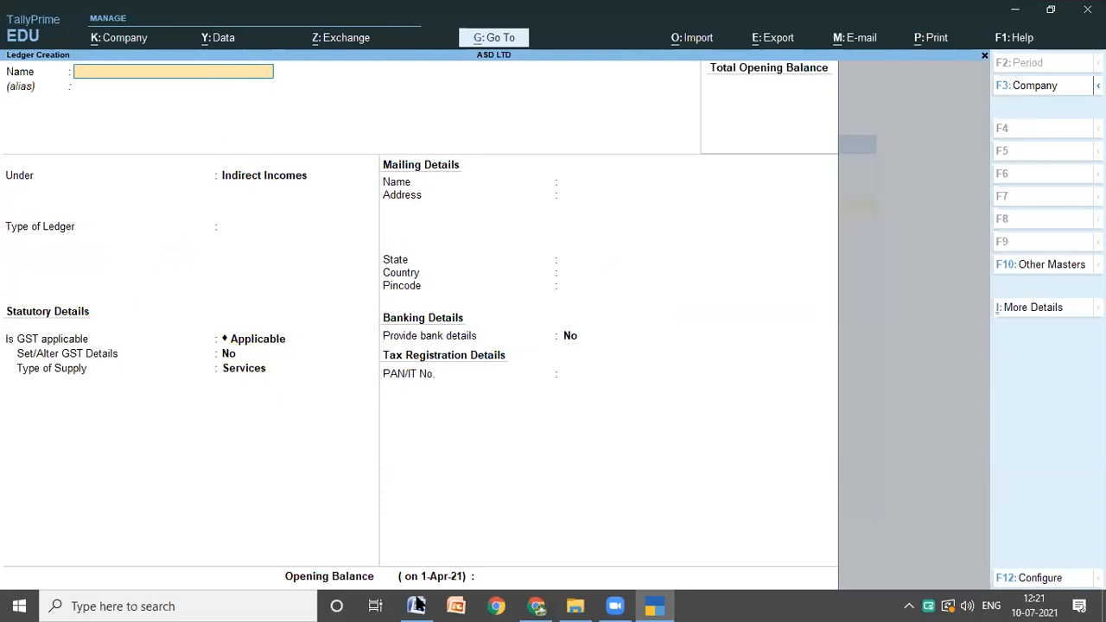
Step: Check item 11 of the Word notes for any further ledger to create and return to TallyPrime
{"action": "left_click", "coordinate": [415, 605]}
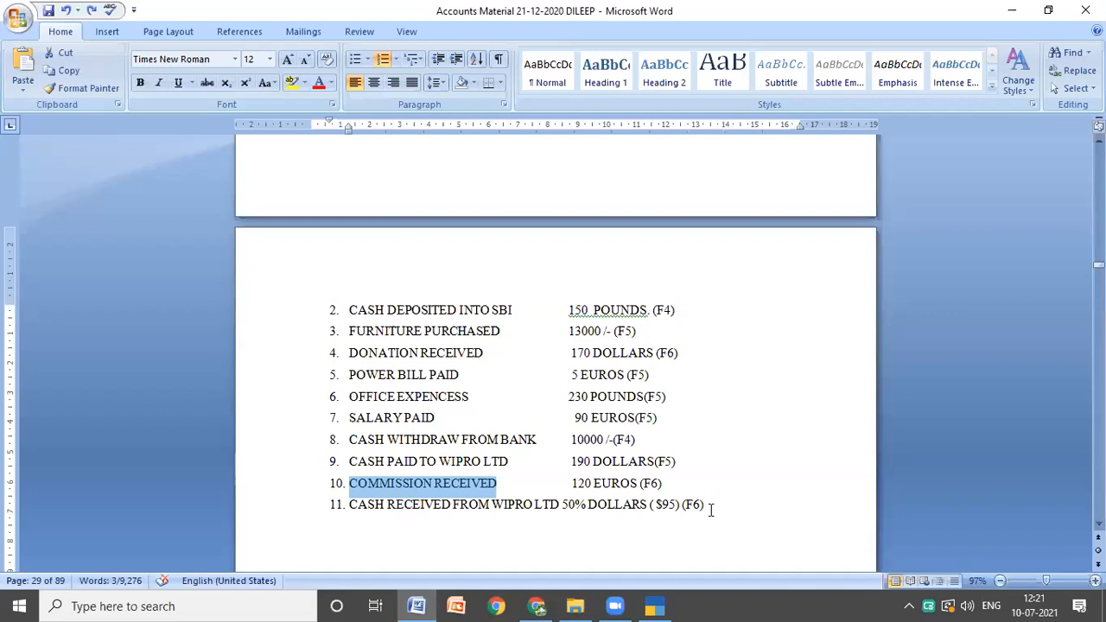
{"action": "left_click", "coordinate": [710, 509]}
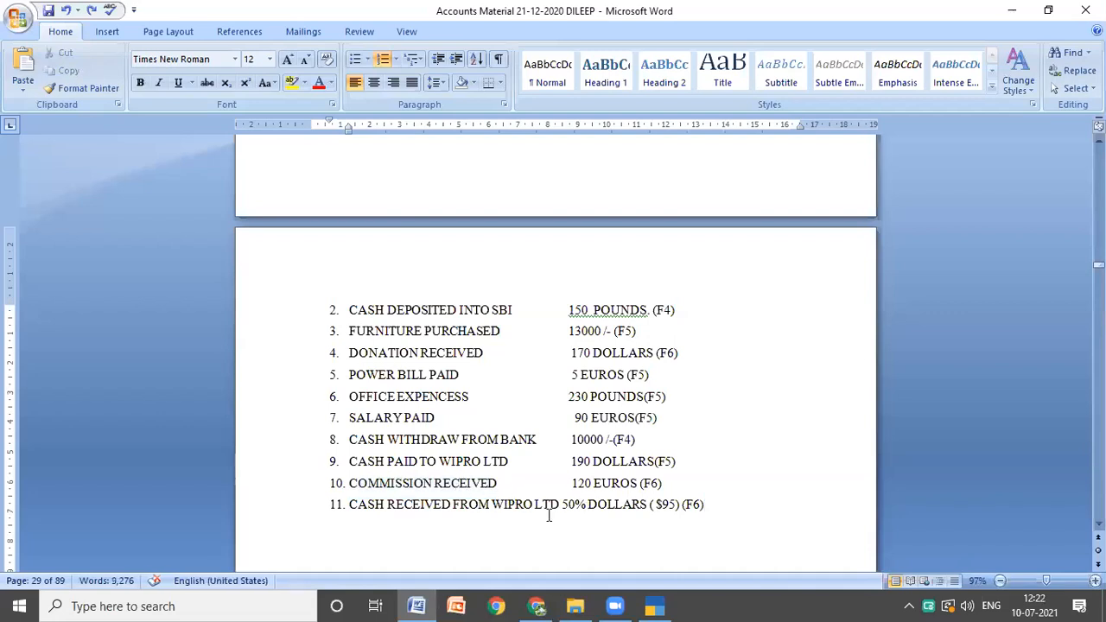
{"action": "left_click", "coordinate": [654, 605]}
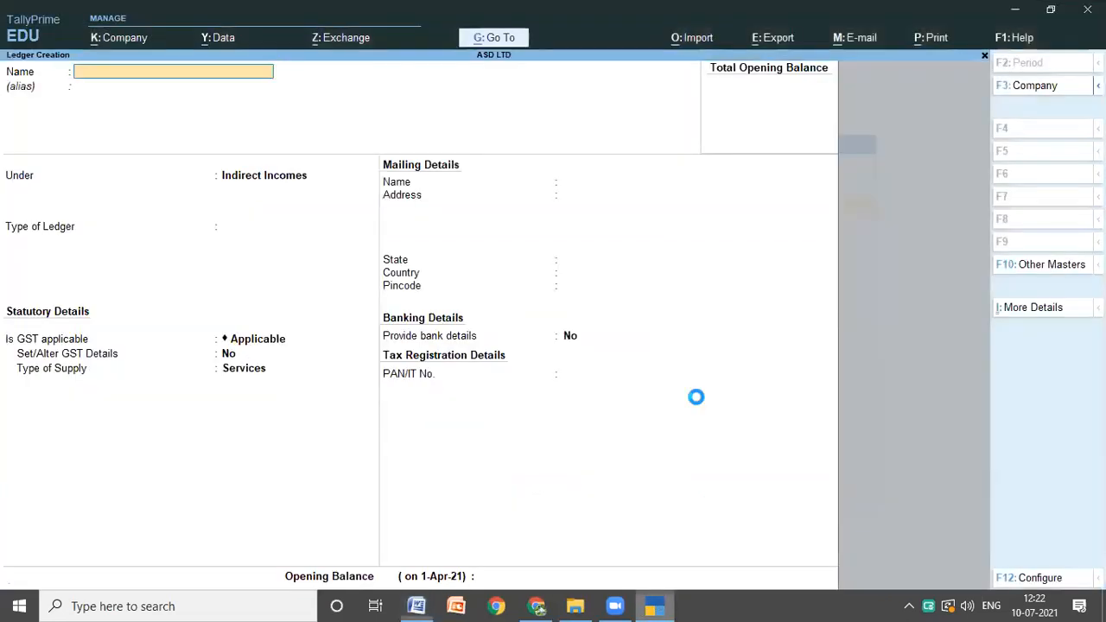
Step: Quit ledger creation, go back to the Gateway of Tally and open voucher entry
{"action": "key", "text": "Escape"}
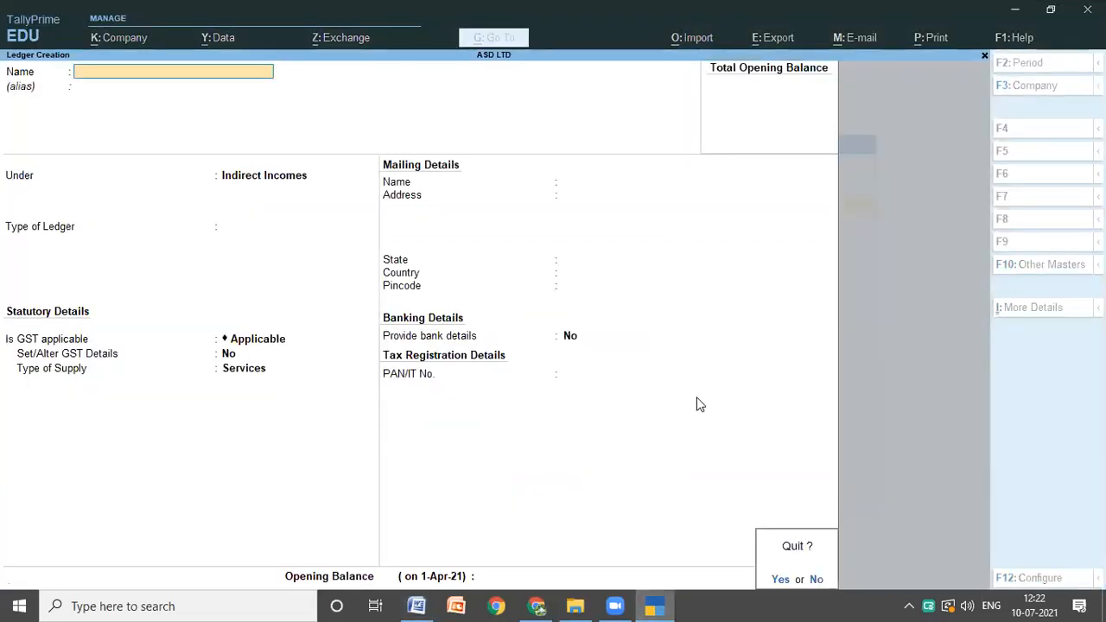
{"action": "key", "text": "y"}
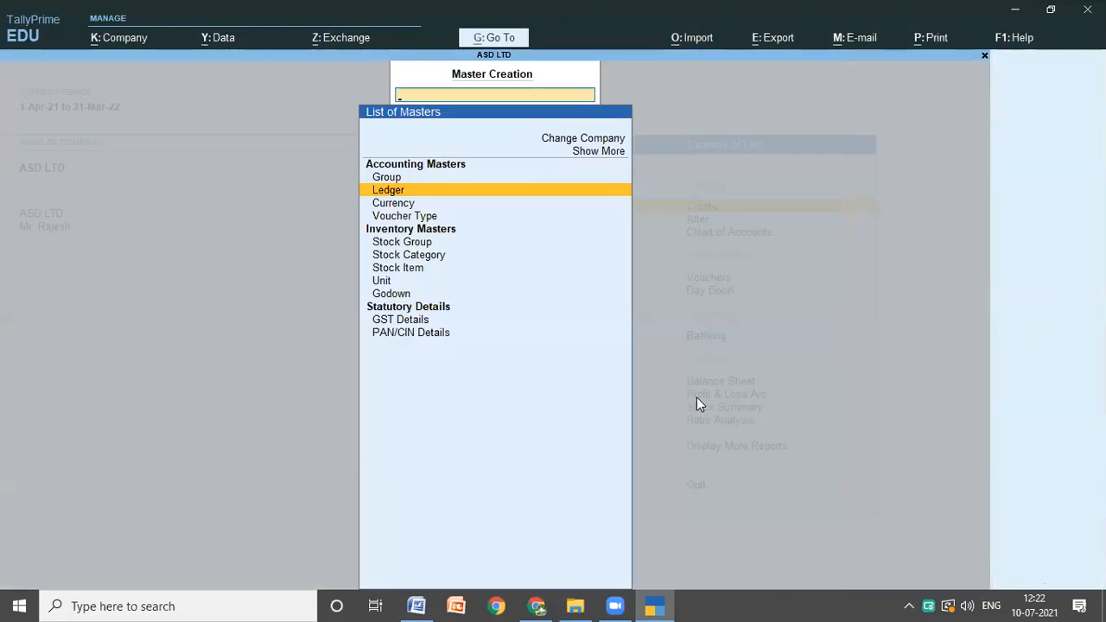
{"action": "key", "text": "Escape"}
{"action": "key", "text": "Down"}
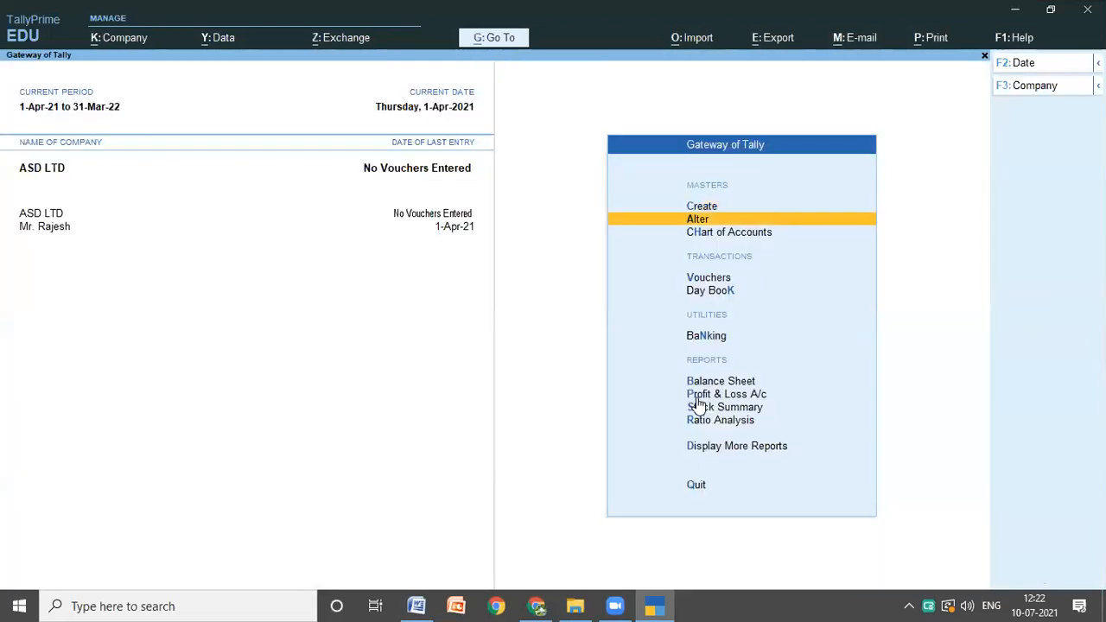
{"action": "key", "text": "Down"}
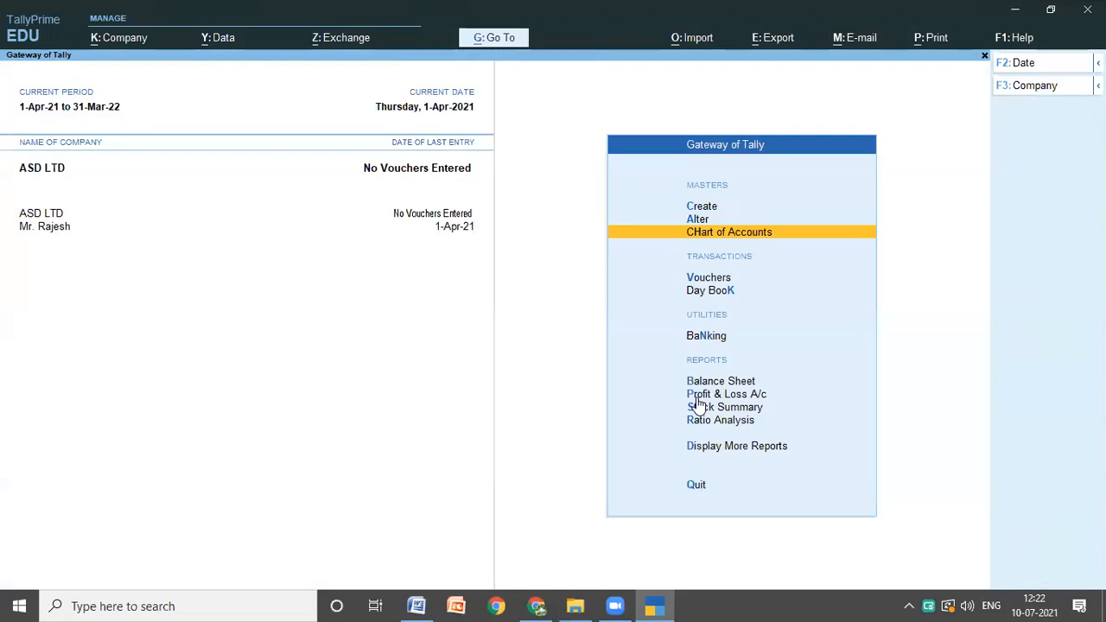
{"action": "key", "text": "Down"}
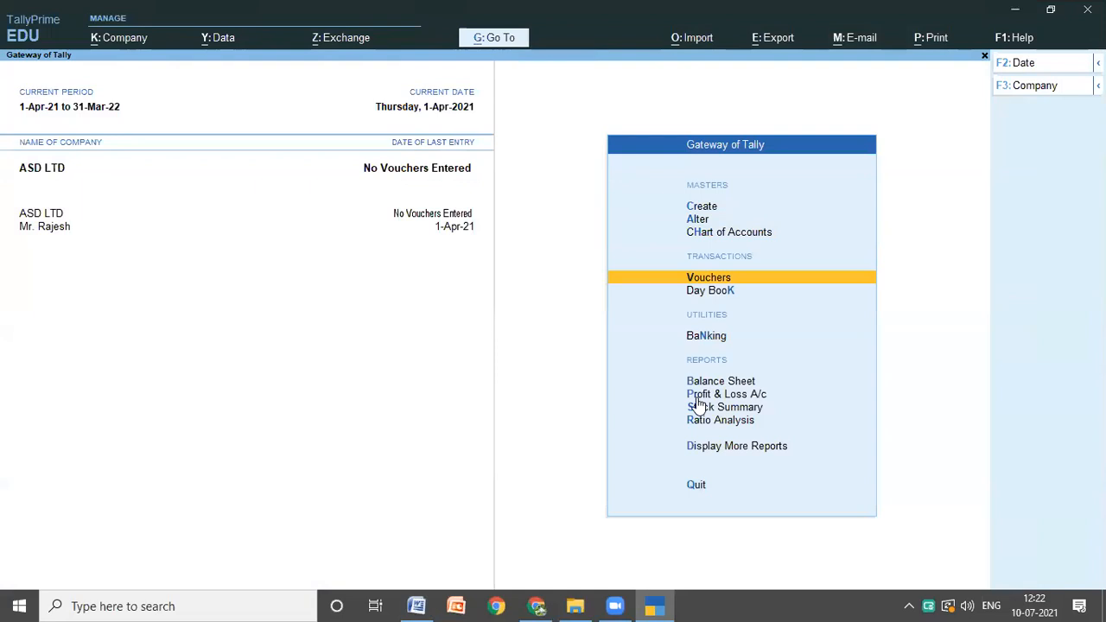
{"action": "key", "text": "Return"}
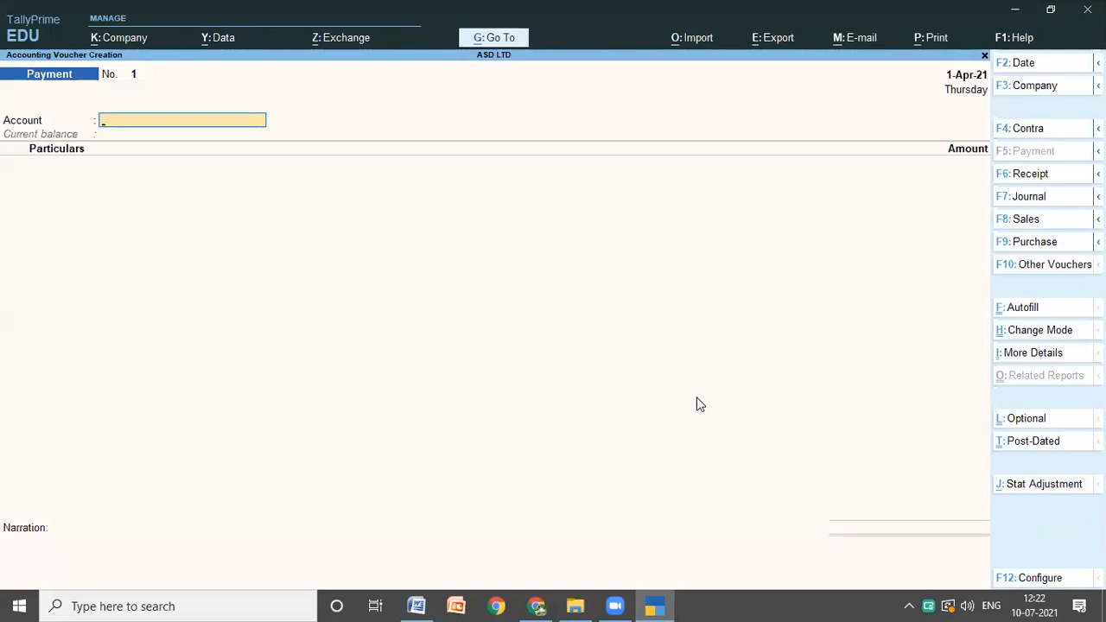
Step: In the payment voucher, set the account to Cash and choose the first investor's ledger as the particulars
{"action": "type", "text": "C"}
{"action": "key", "text": "Return"}
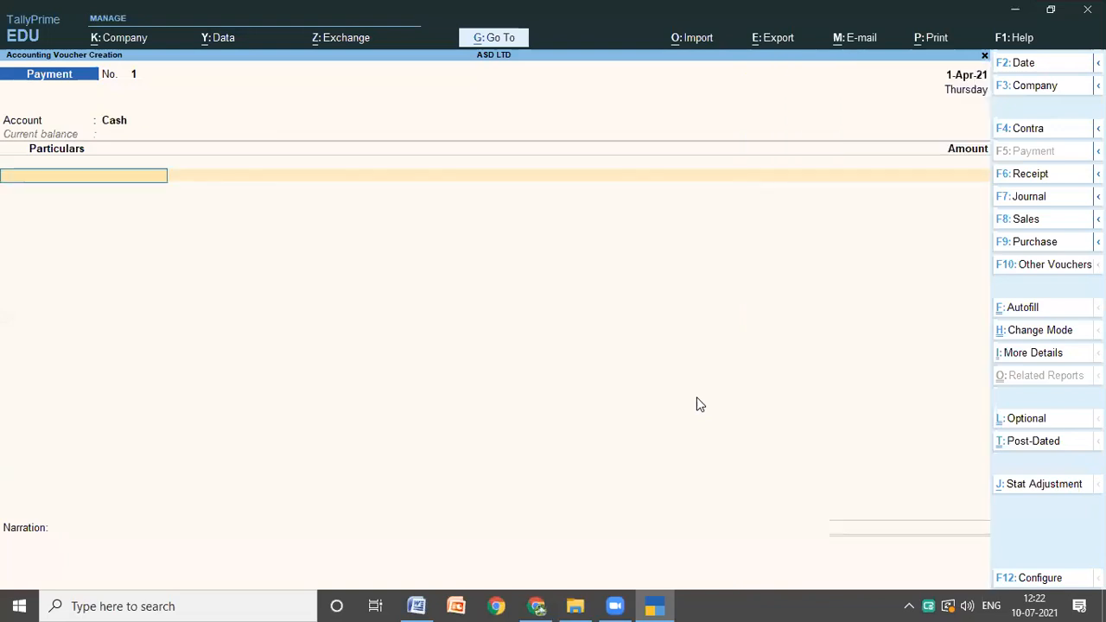
{"action": "type", "text": "A"}
{"action": "key", "text": "Down"}
{"action": "key", "text": "Down"}
{"action": "key", "text": "Down"}
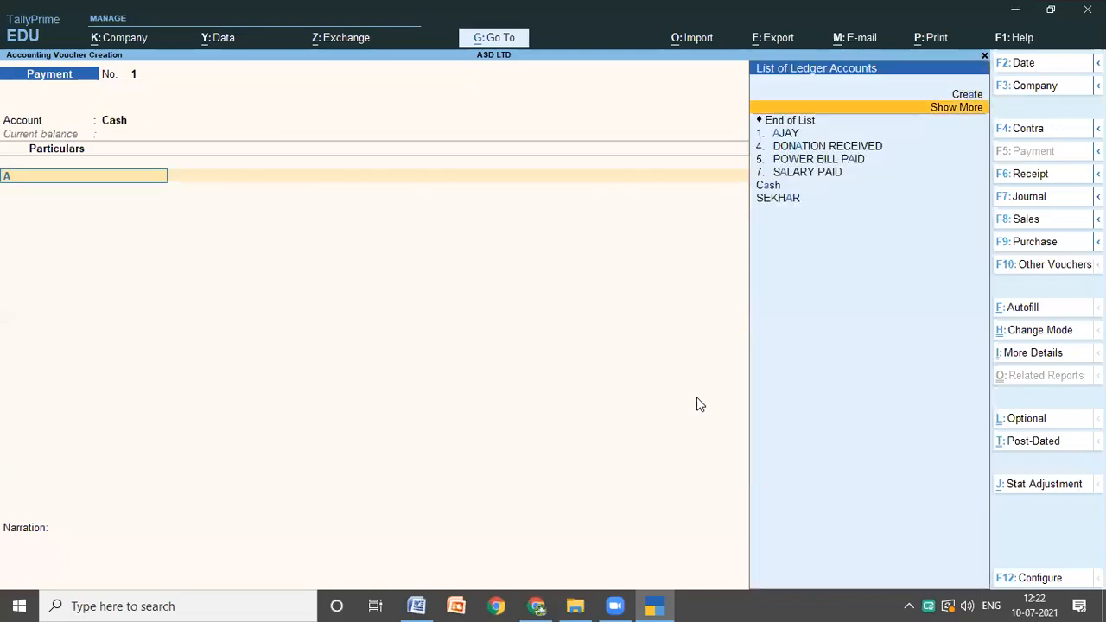
{"action": "key", "text": "Return"}
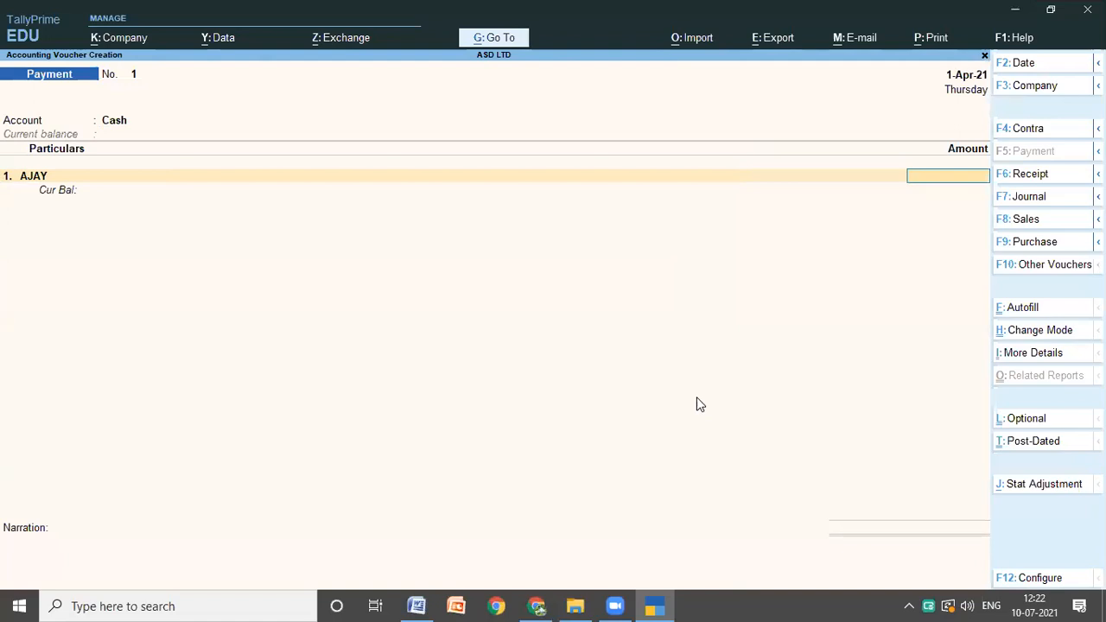
{"action": "left_click", "coordinate": [420, 605]}
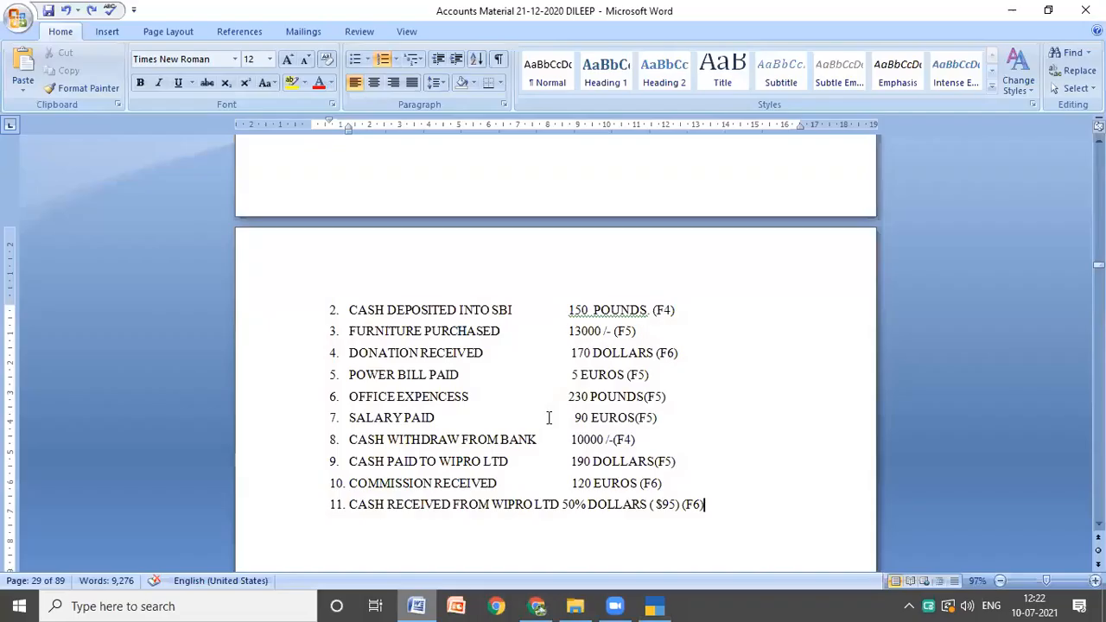
{"action": "scroll", "coordinate": [666, 325], "scroll_direction": "up", "scroll_amount": 6}
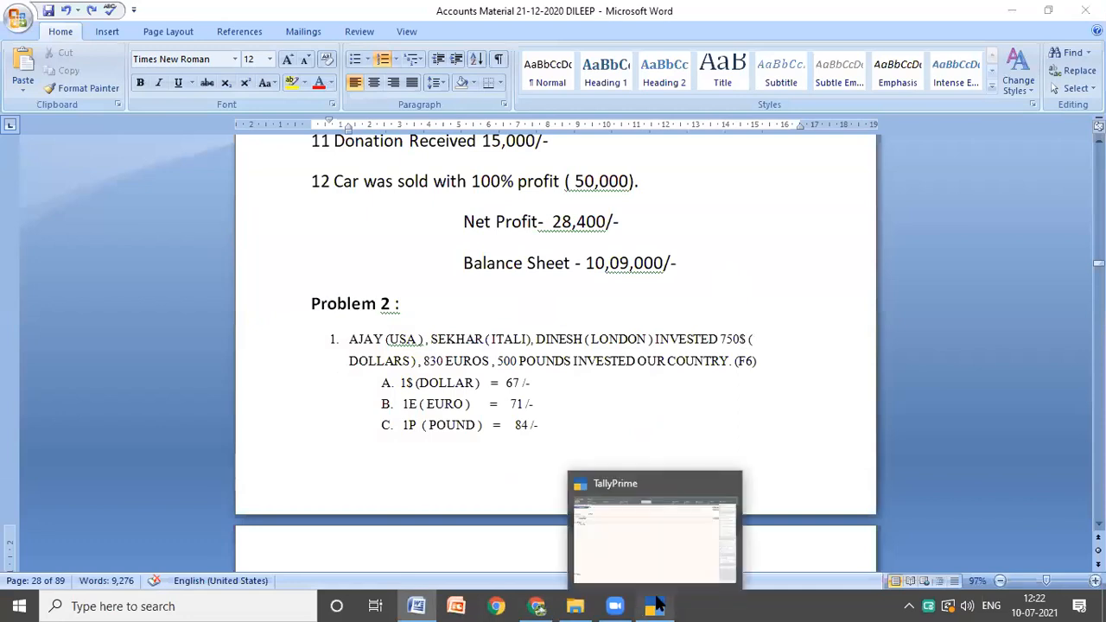
{"action": "left_click", "coordinate": [657, 605]}
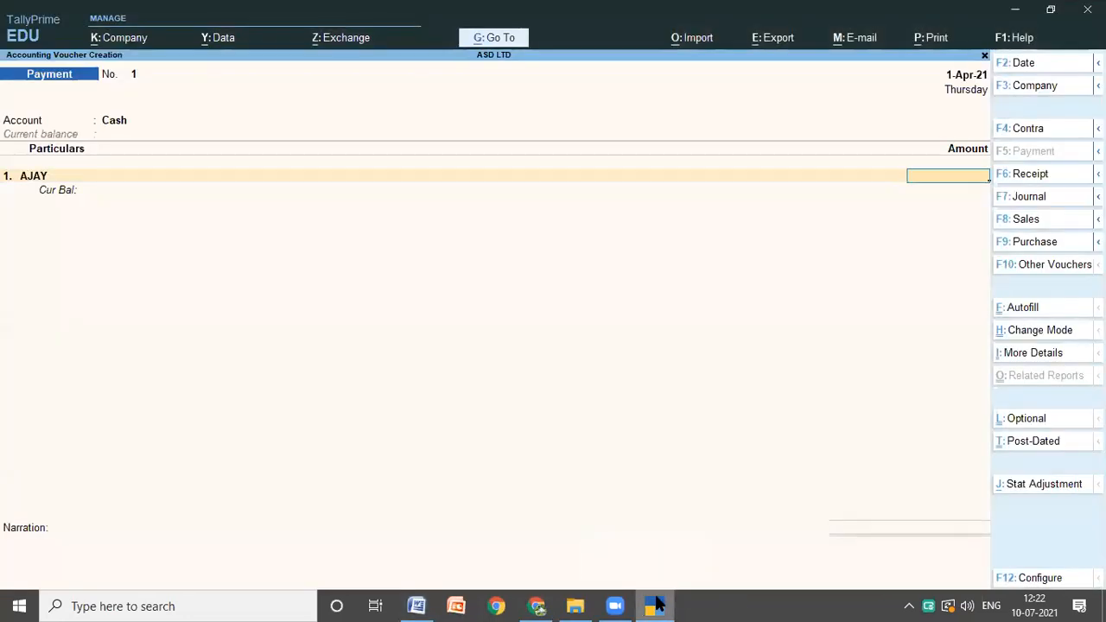
{"action": "type", "text": "759"}
{"action": "key", "text": "BackSpace"}
{"action": "type", "text": "0"}
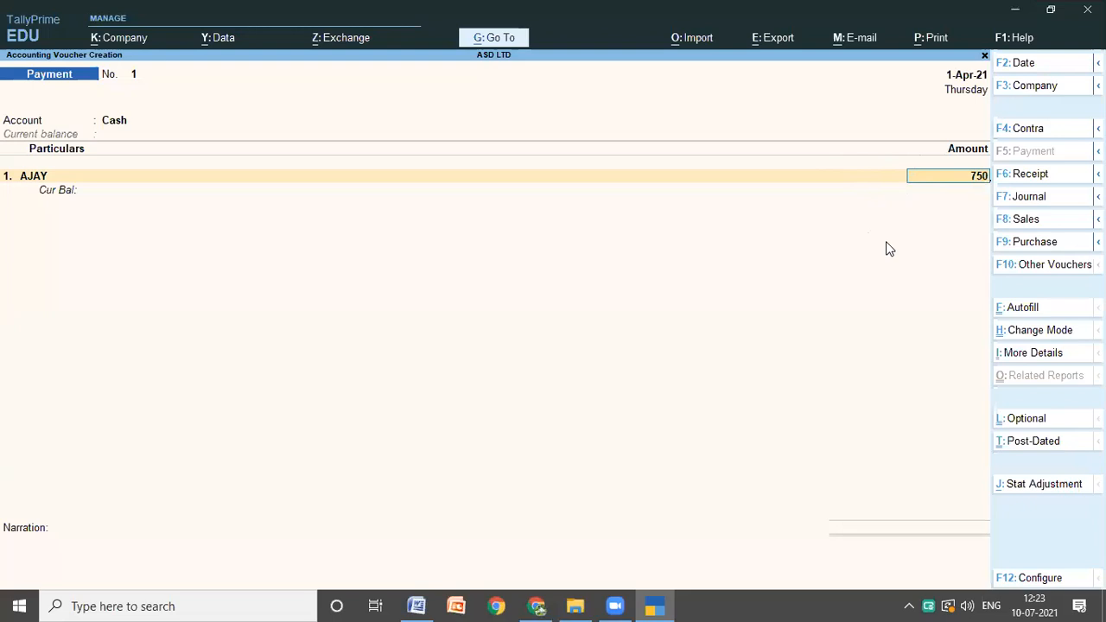
{"action": "key", "text": "BackSpace"}
{"action": "key", "text": "BackSpace"}
{"action": "key", "text": "BackSpace"}
Step: Quit the unfinished payment voucher without saving and start creating a new currency master
{"action": "key", "text": "Escape"}
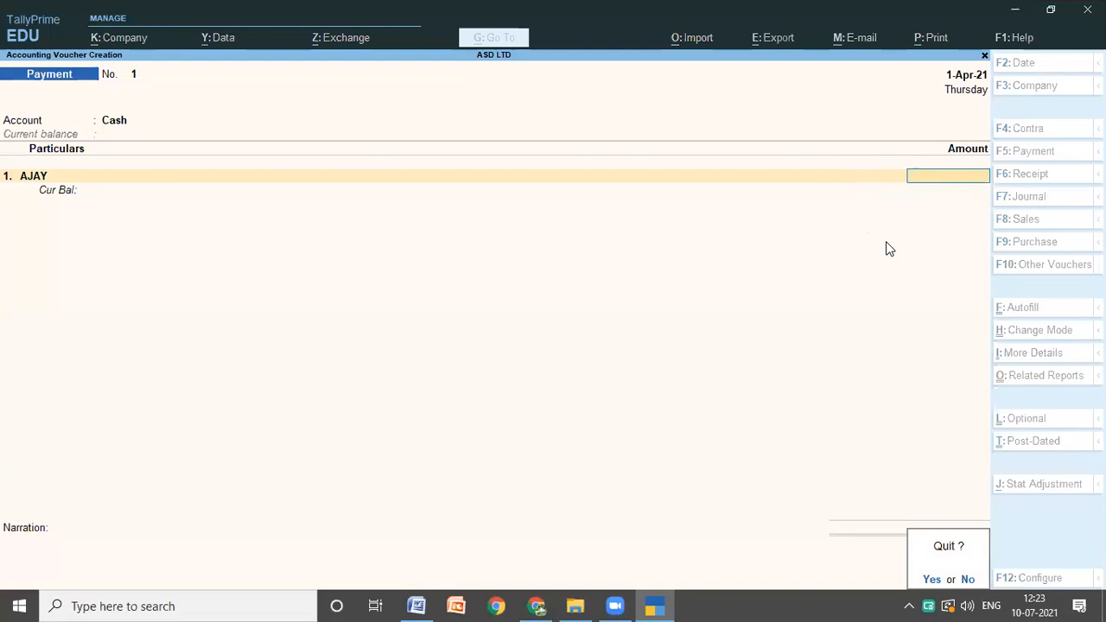
{"action": "key", "text": "y"}
{"action": "key", "text": "Up"}
{"action": "key", "text": "Up"}
{"action": "key", "text": "Up"}
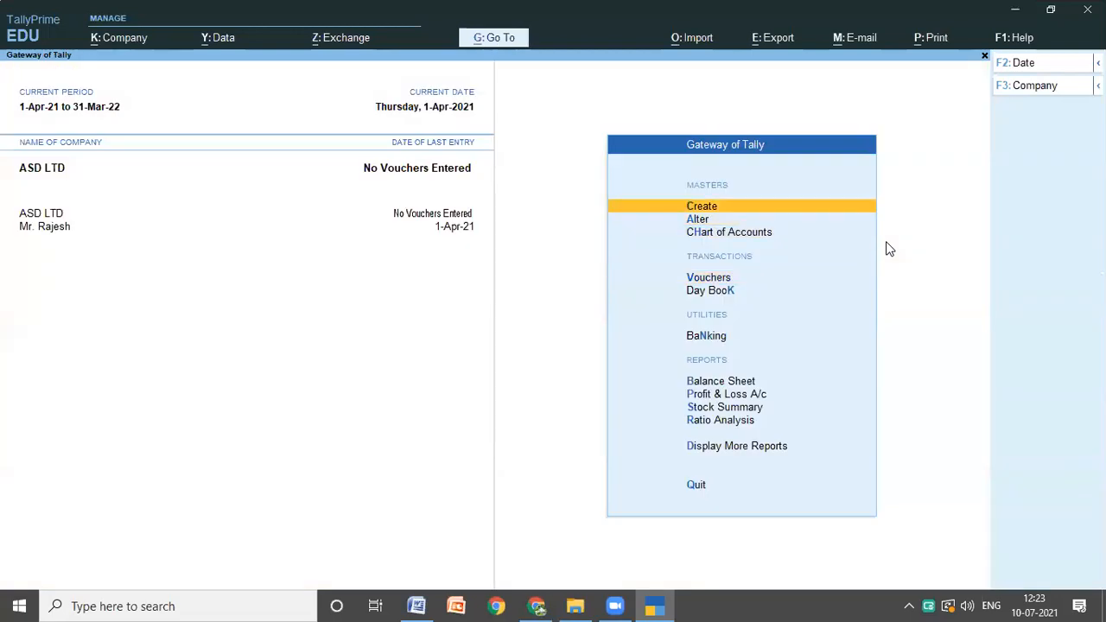
{"action": "key", "text": "Return"}
{"action": "key", "text": "Down"}
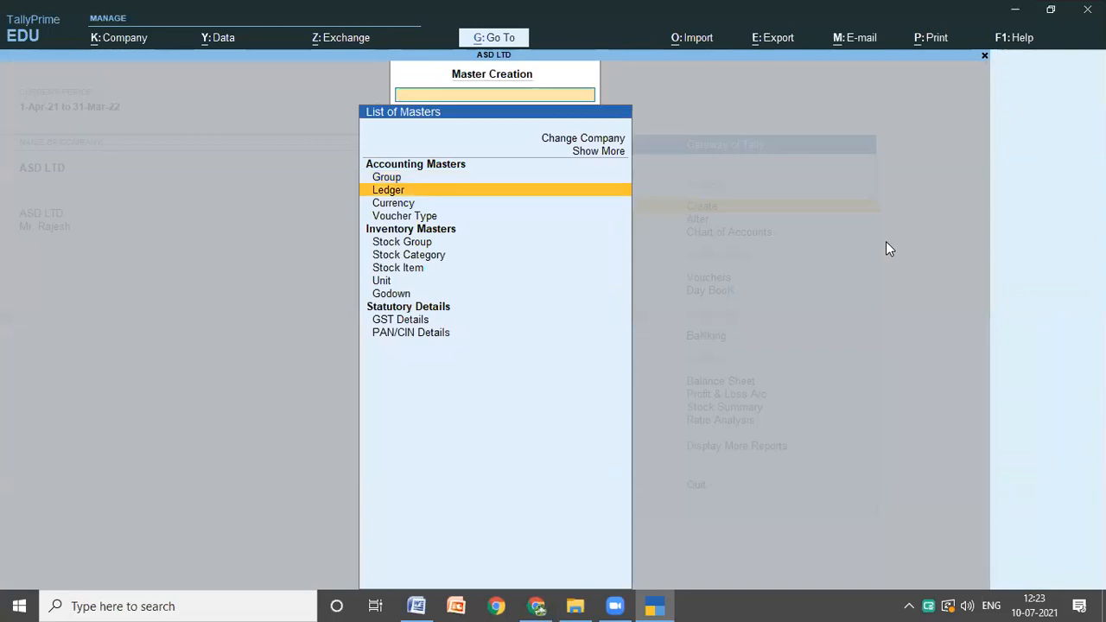
{"action": "key", "text": "Down"}
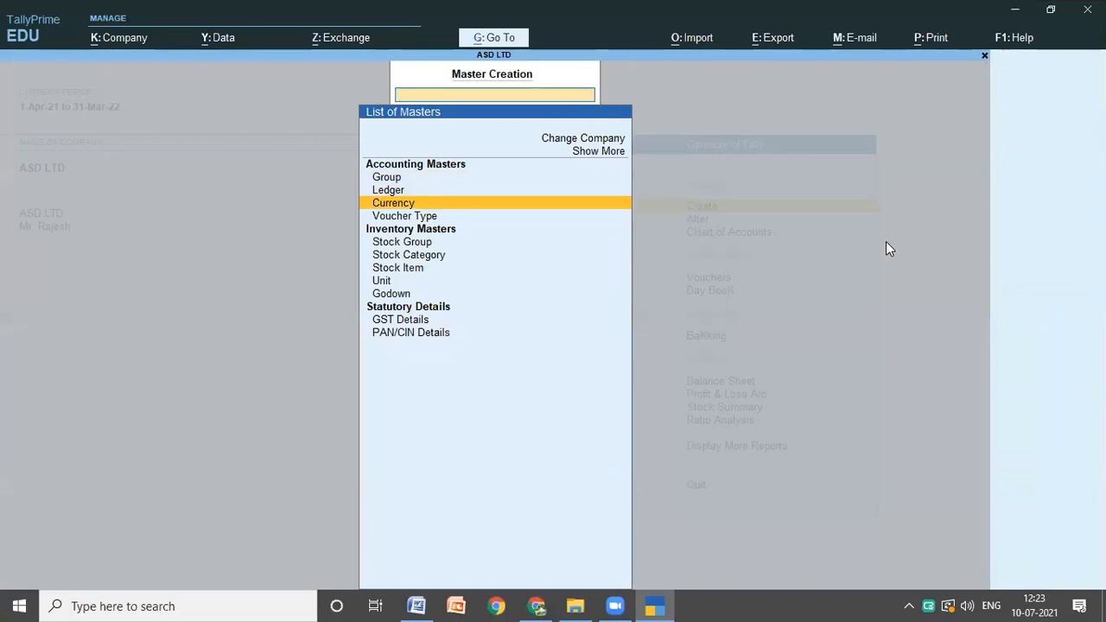
{"action": "key", "text": "Return"}
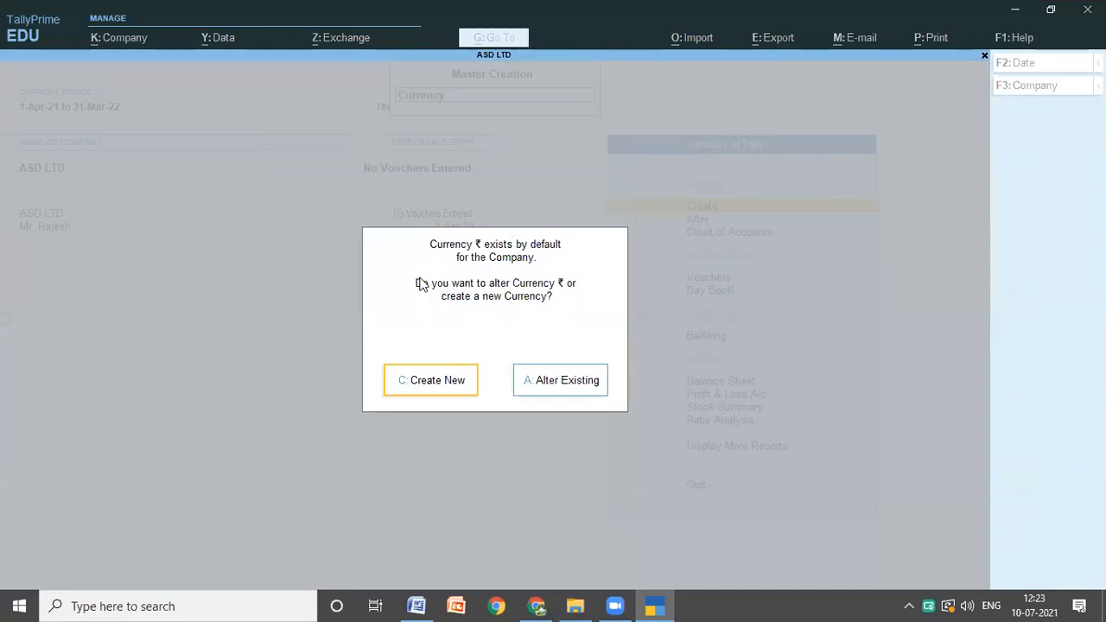
{"action": "left_click", "coordinate": [428, 385]}
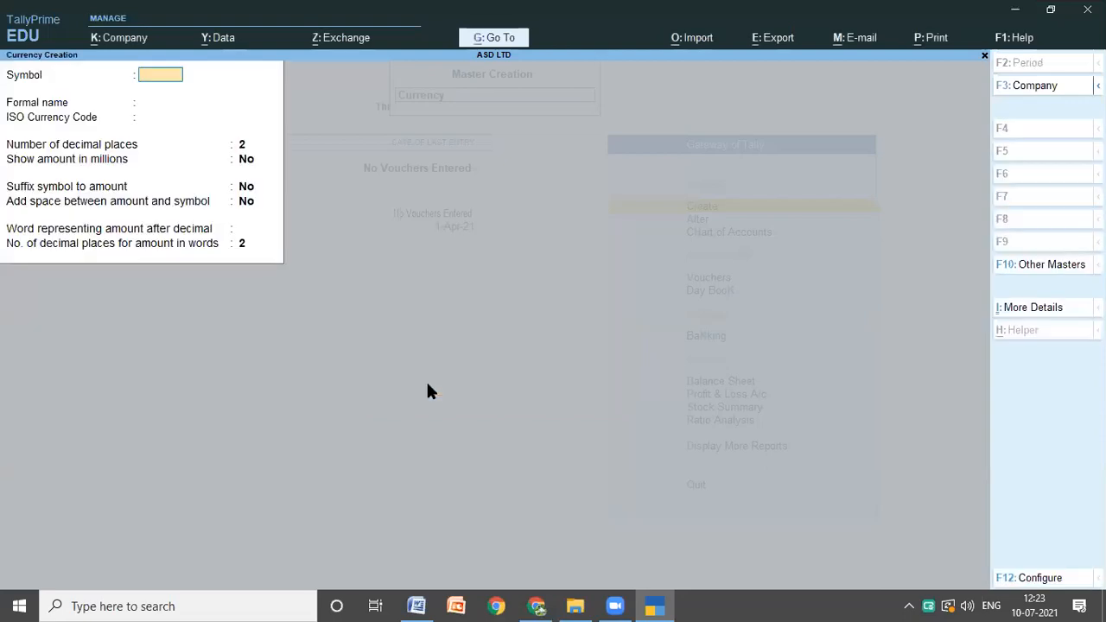
Step: Copy the word DOLLAR from Problem 2 in the Word notes and enter $ as the new currency's symbol in TallyPrime
{"action": "left_click", "coordinate": [416, 605]}
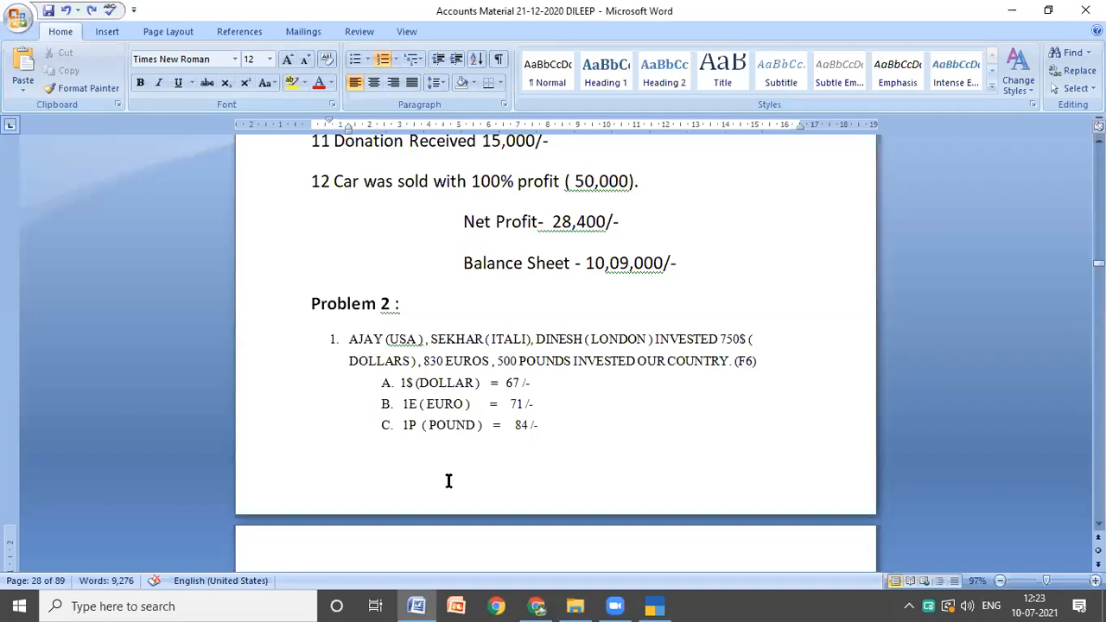
{"action": "double_click", "coordinate": [445, 383]}
{"action": "key", "text": "ctrl+c"}
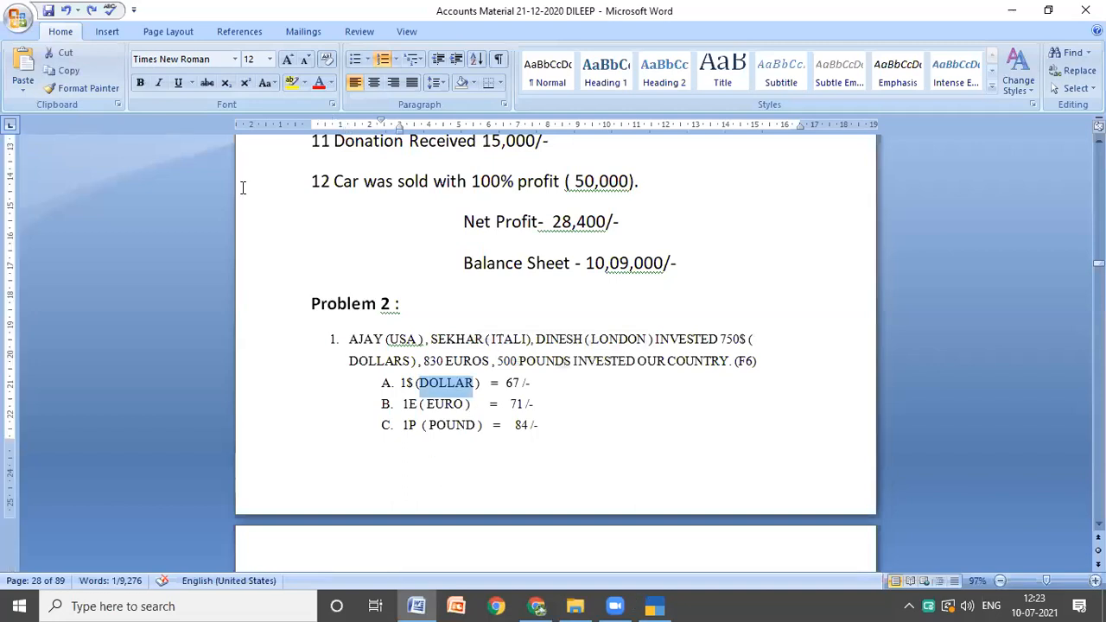
{"action": "key", "text": "alt+Tab"}
{"action": "type", "text": "$"}
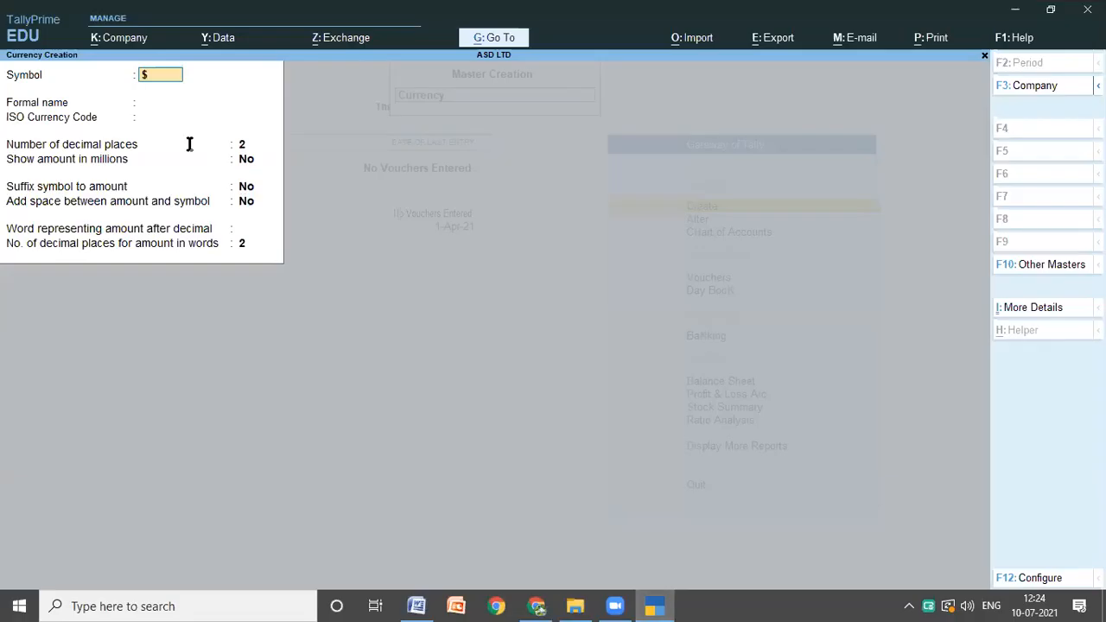
Step: Set the $ currency's formal name to DOLLAR and save it with the default decimal and display settings
{"action": "key", "text": "Return"}
{"action": "type", "text": "V"}
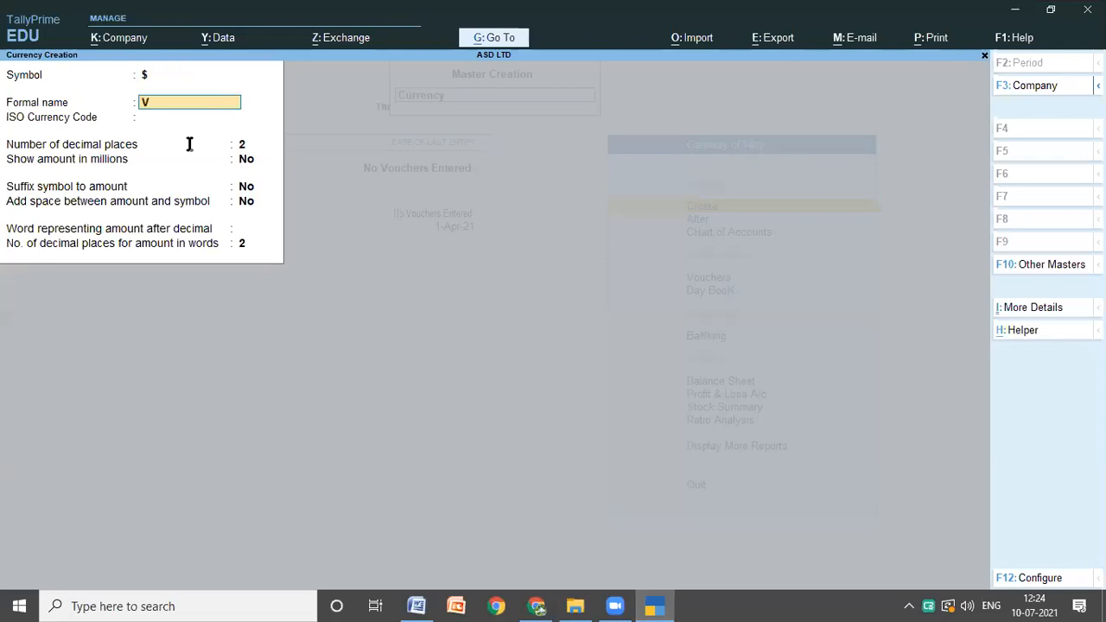
{"action": "key", "text": "BackSpace"}
{"action": "type", "text": "V"}
{"action": "key", "text": "BackSpace"}
{"action": "key", "text": "ctrl"}
{"action": "key", "text": "ctrl+v"}
{"action": "key", "text": "Return"}
{"action": "key", "text": "Return"}
{"action": "key", "text": "Return"}
{"action": "key", "text": "Return"}
{"action": "key", "text": "Return"}
{"action": "key", "text": "Return"}
{"action": "key", "text": "Return"}
{"action": "key", "text": "Return"}
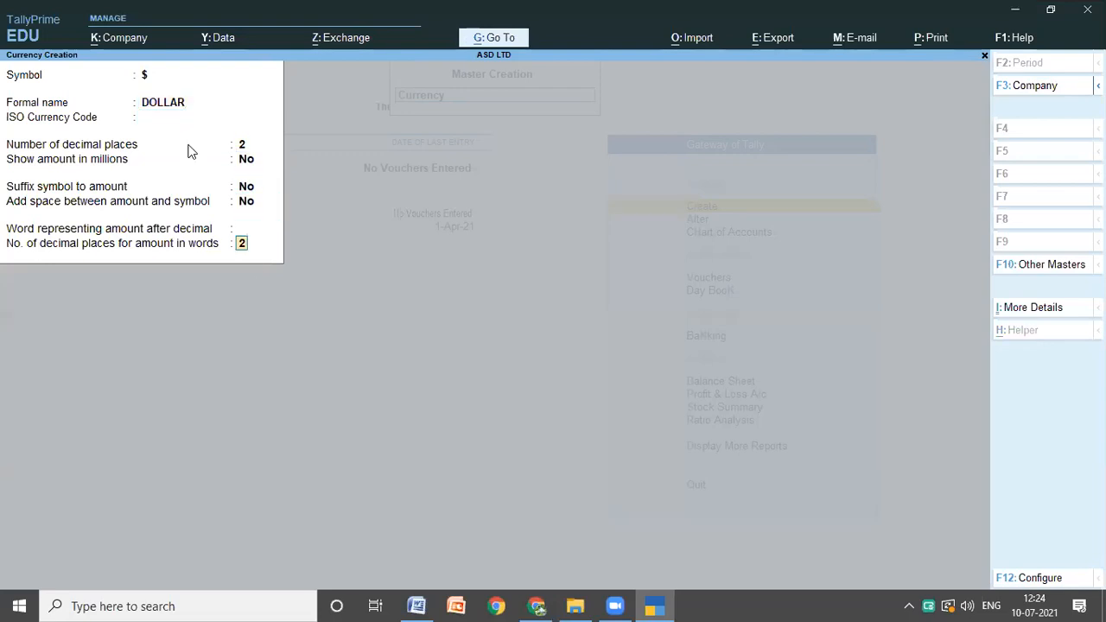
{"action": "key", "text": "Return"}
Step: Copy EURO from the Word notes and enter symbol E and formal name EURO for the next currency in TallyPrime
{"action": "left_click", "coordinate": [422, 605]}
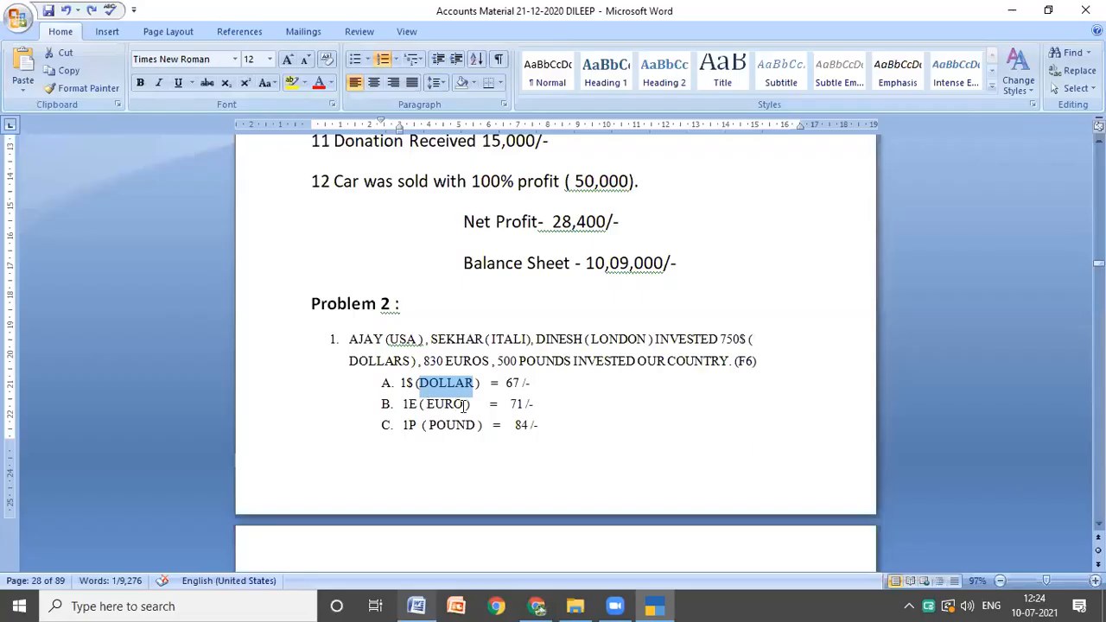
{"action": "double_click", "coordinate": [463, 412]}
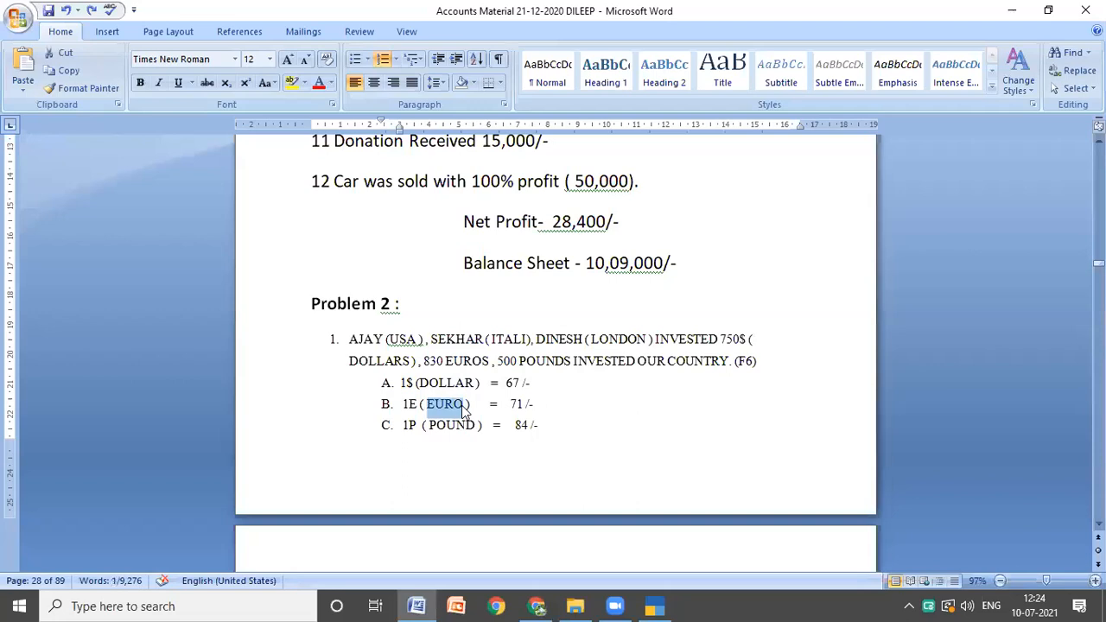
{"action": "left_click", "coordinate": [654, 605]}
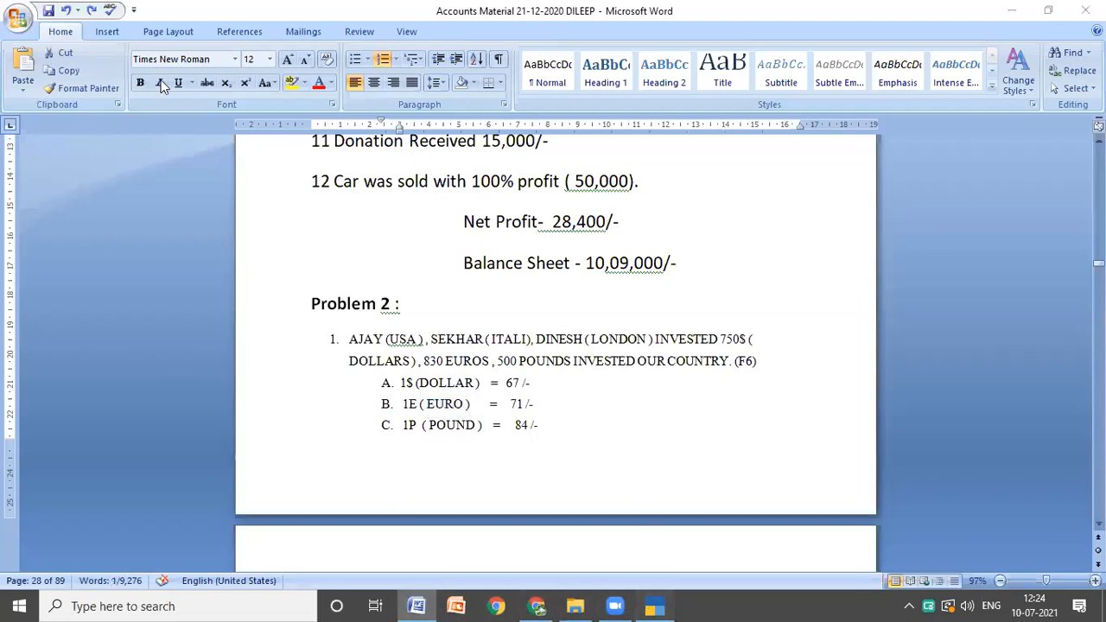
{"action": "type", "text": "E"}
{"action": "key", "text": "Return"}
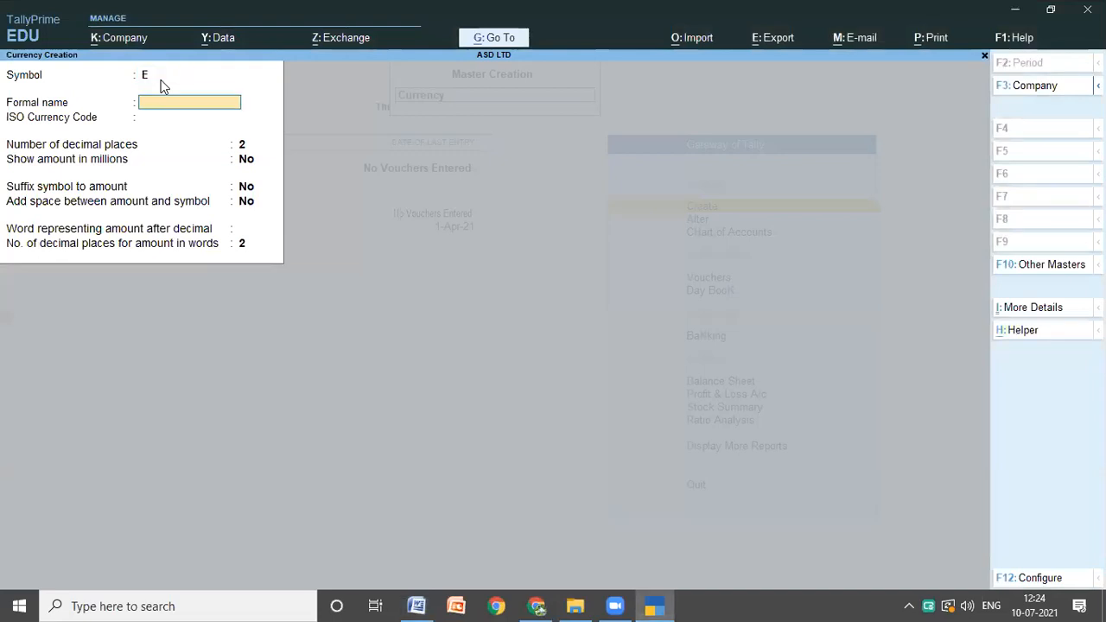
{"action": "key", "text": "ctrl"}
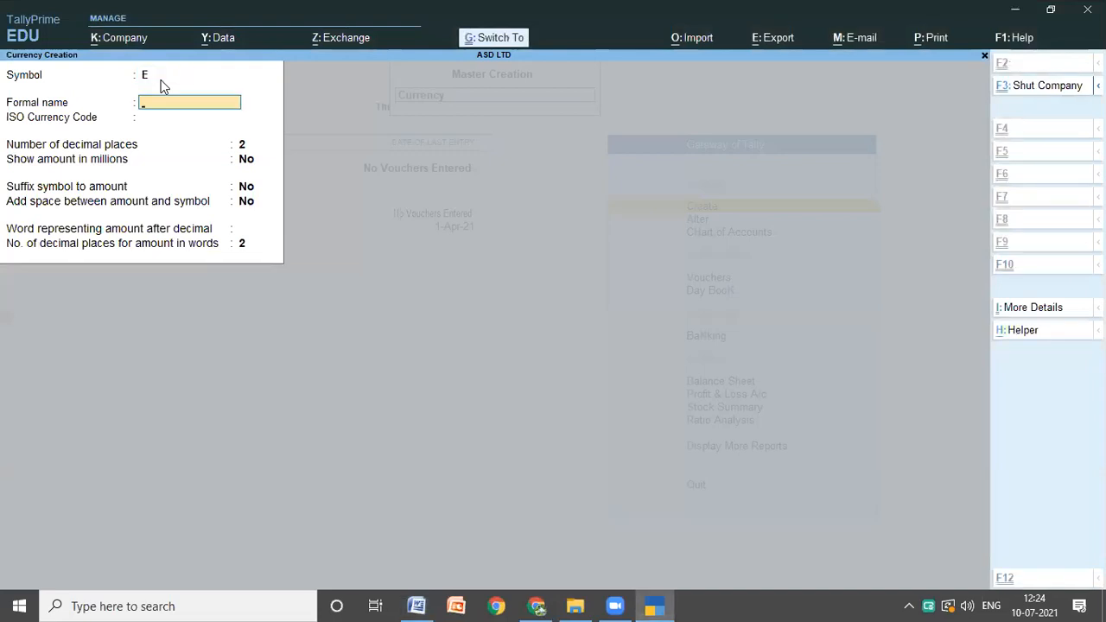
{"action": "type", "text": "EURO"}
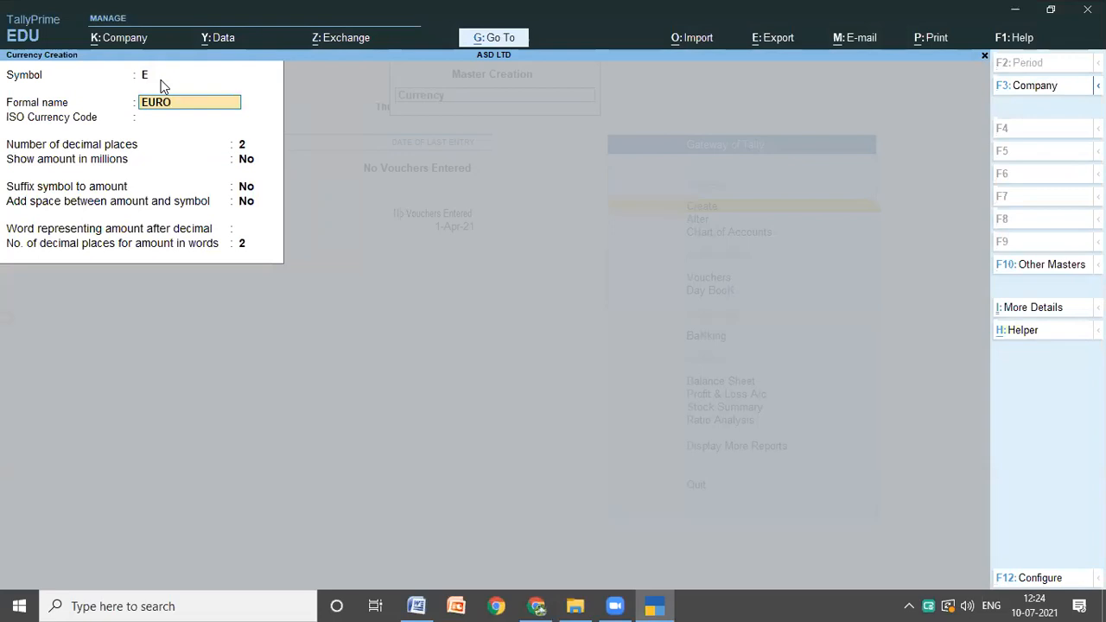
Step: Leave the euro currency's ISO code blank, keep its remaining default settings and save it
{"action": "key", "text": "Return"}
{"action": "key", "text": "Return"}
{"action": "key", "text": "Return"}
{"action": "key", "text": "Return"}
{"action": "key", "text": "Return"}
{"action": "key", "text": "Return"}
{"action": "key", "text": "Return"}
{"action": "key", "text": "Return"}
{"action": "key", "text": "Return"}
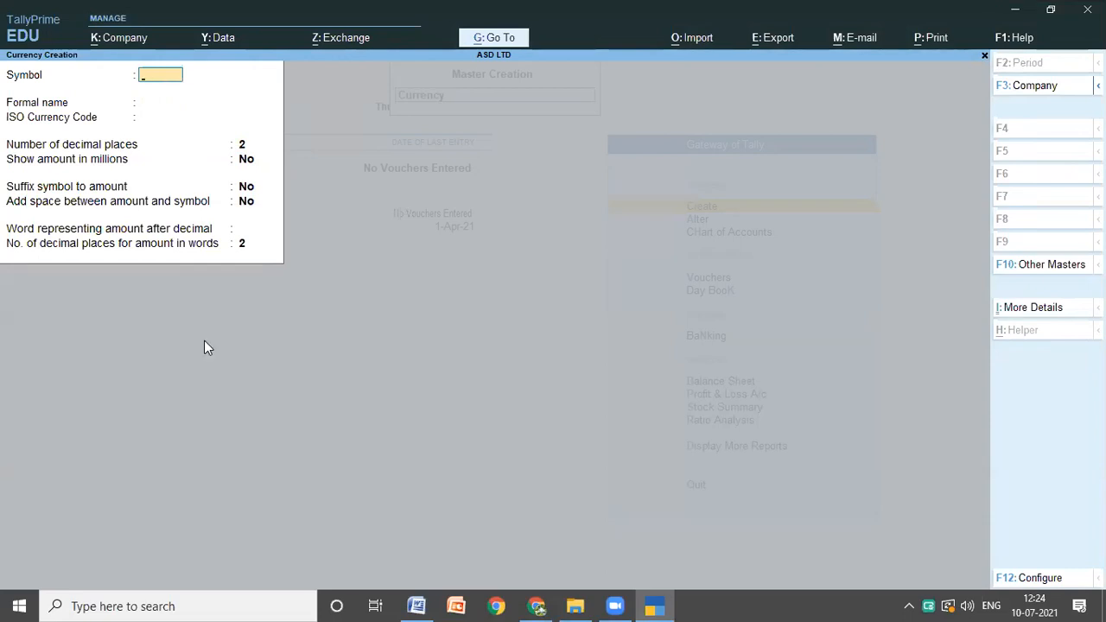
Step: Copy POUND from the Word notes and enter symbol P and formal name POUND for a third currency in TallyPrime
{"action": "mouse_move", "coordinate": [417, 604]}
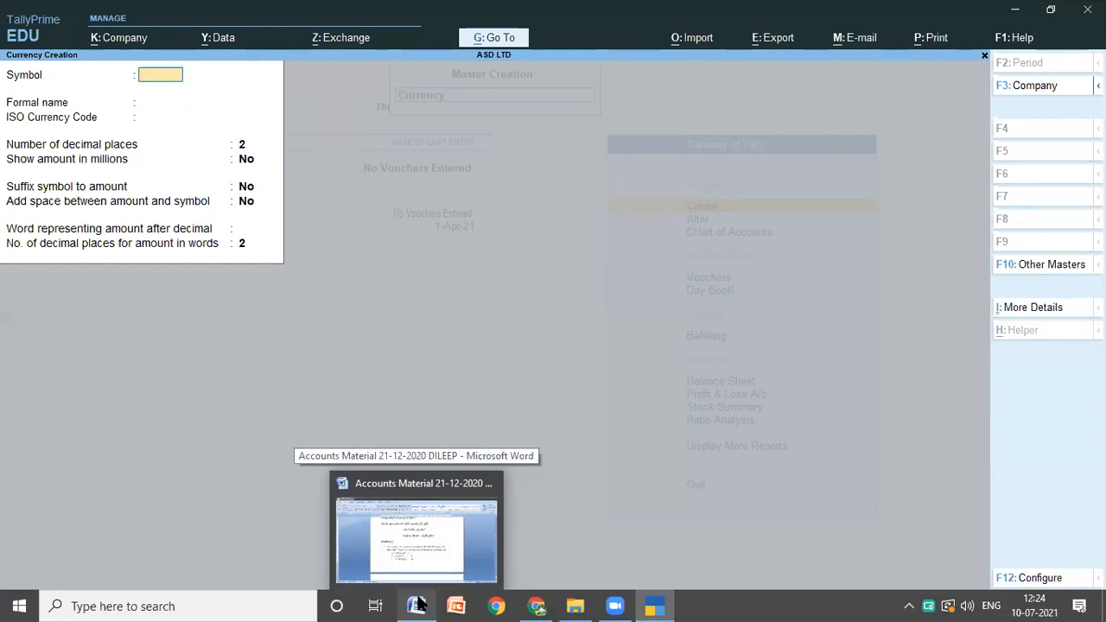
{"action": "left_click", "coordinate": [418, 604]}
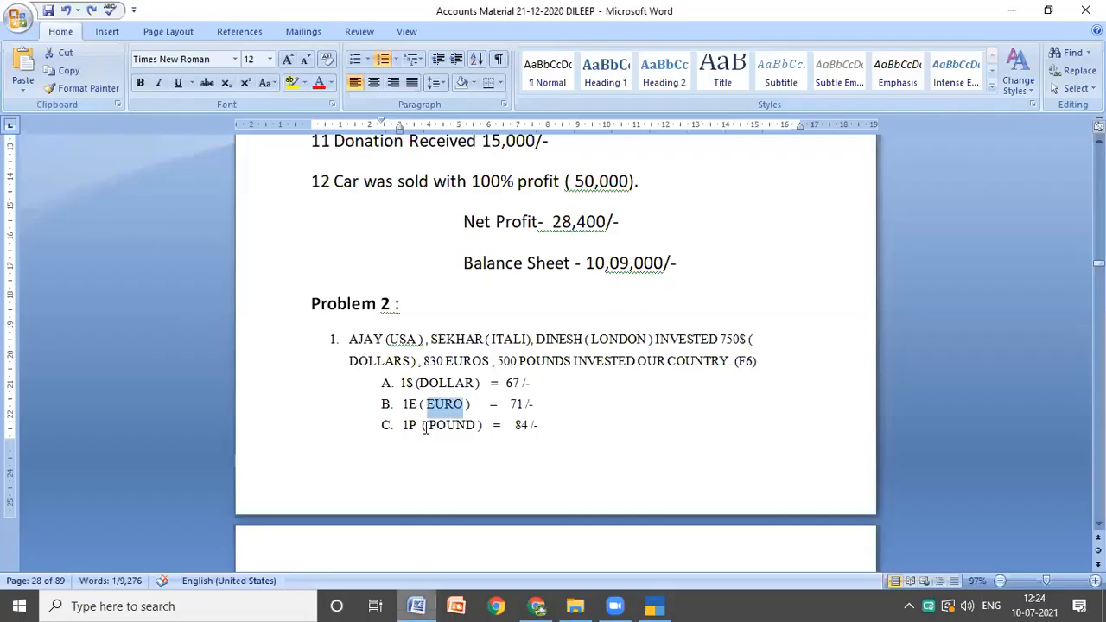
{"action": "left_click_drag", "start_coordinate": [428, 424], "coordinate": [473, 423]}
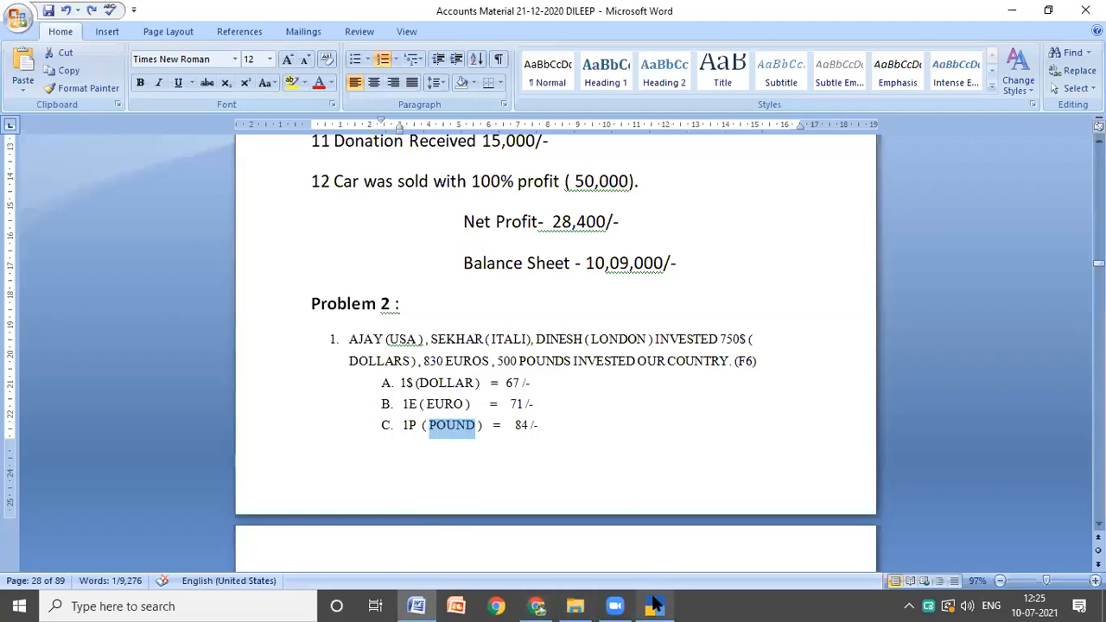
{"action": "left_click", "coordinate": [654, 605]}
{"action": "type", "text": "P"}
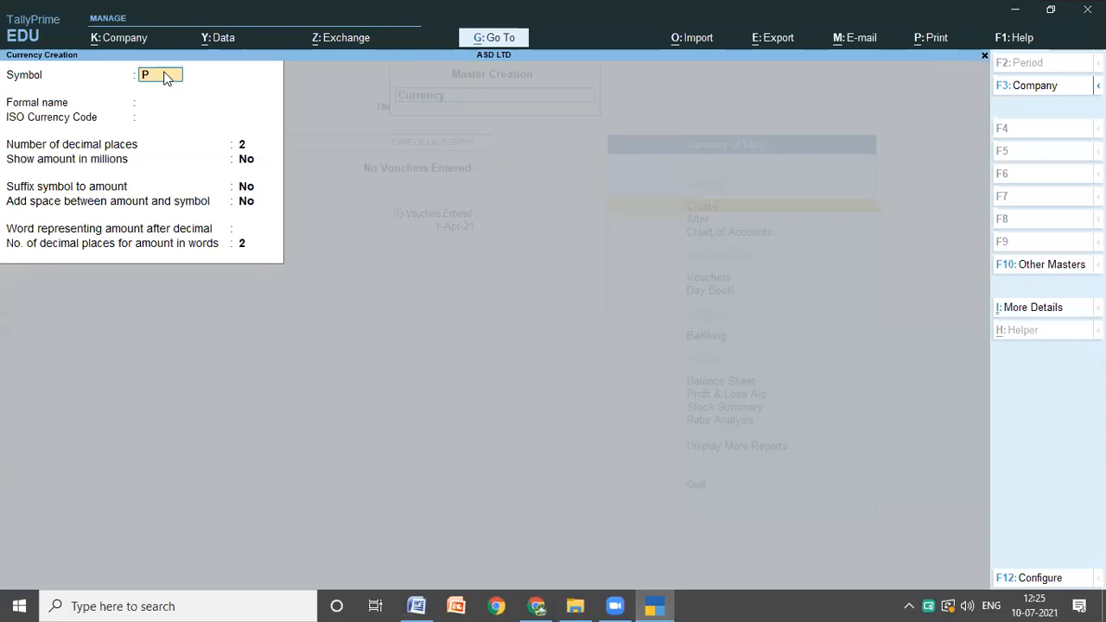
{"action": "key", "text": "Return"}
{"action": "type", "text": "POUND"}
{"action": "key", "text": "Return"}
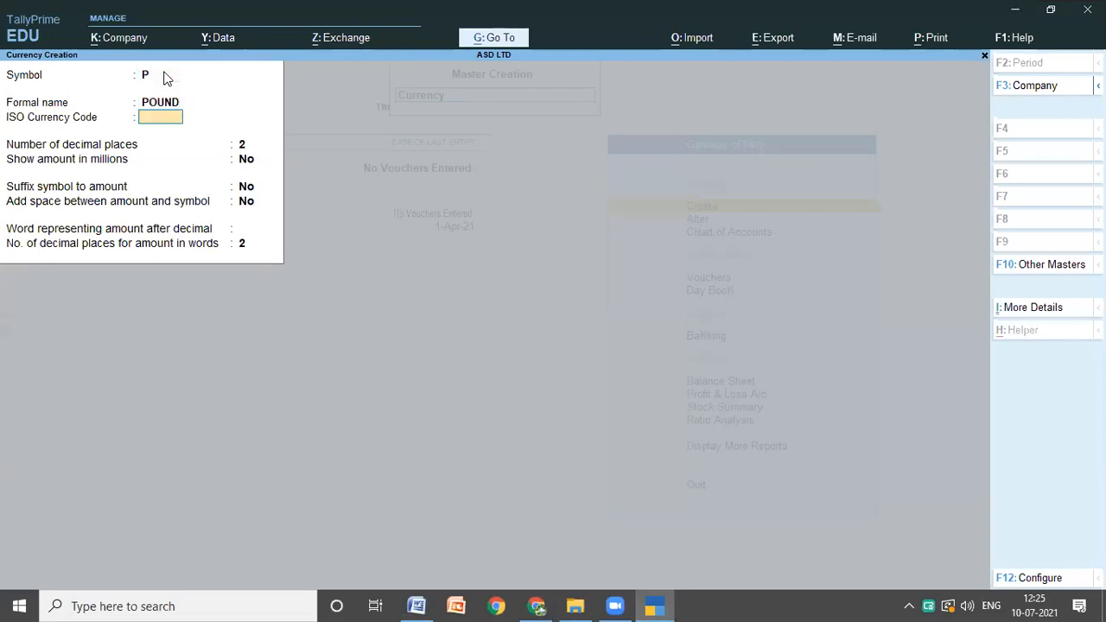
Step: Keep the pound currency's default decimal and display settings and save it
{"action": "key", "text": "Return"}
{"action": "key", "text": "Return"}
{"action": "key", "text": "Return"}
{"action": "key", "text": "Return"}
{"action": "key", "text": "Return"}
{"action": "key", "text": "Return"}
{"action": "key", "text": "Return"}
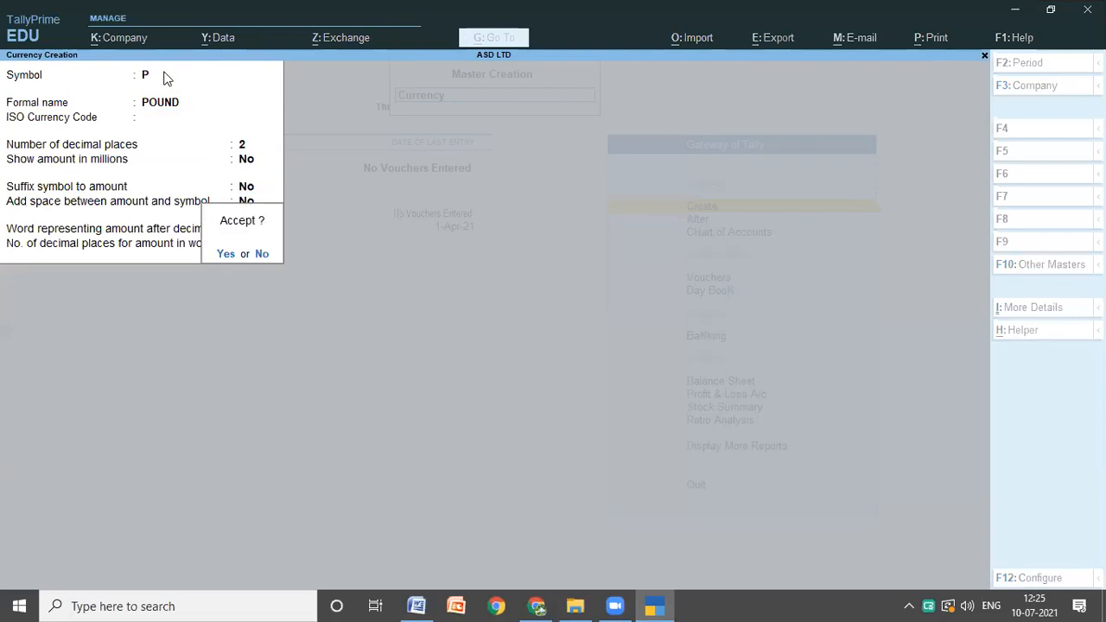
{"action": "key", "text": "Return"}
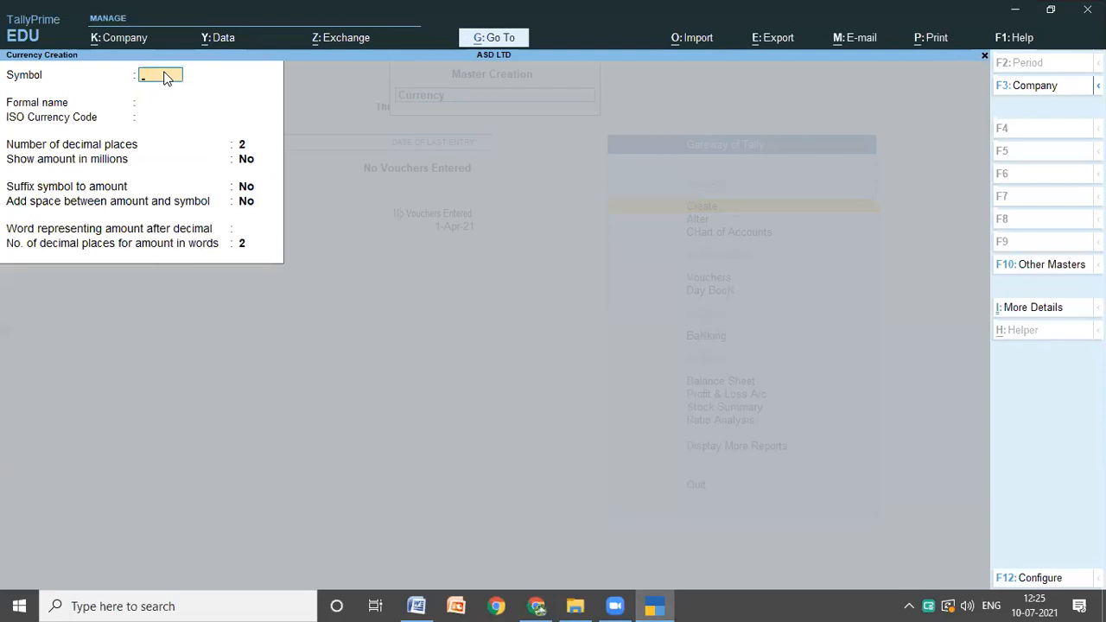
Step: Quit currency creation, return to the Gateway of Tally, open voucher entry and switch to a Receipt voucher
{"action": "key", "text": "Escape"}
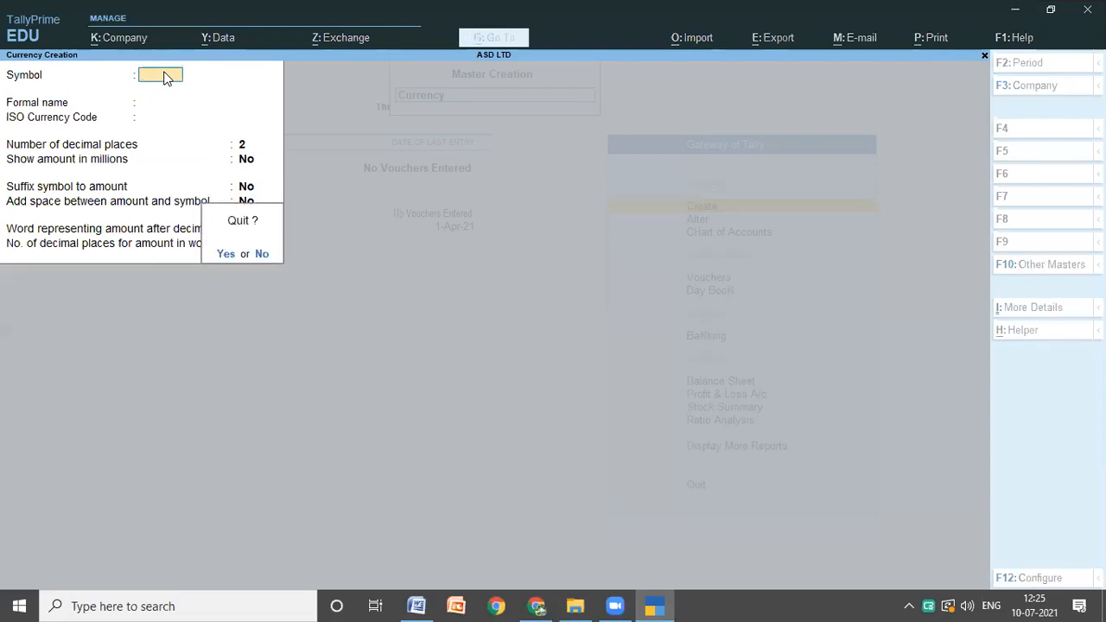
{"action": "key", "text": "y"}
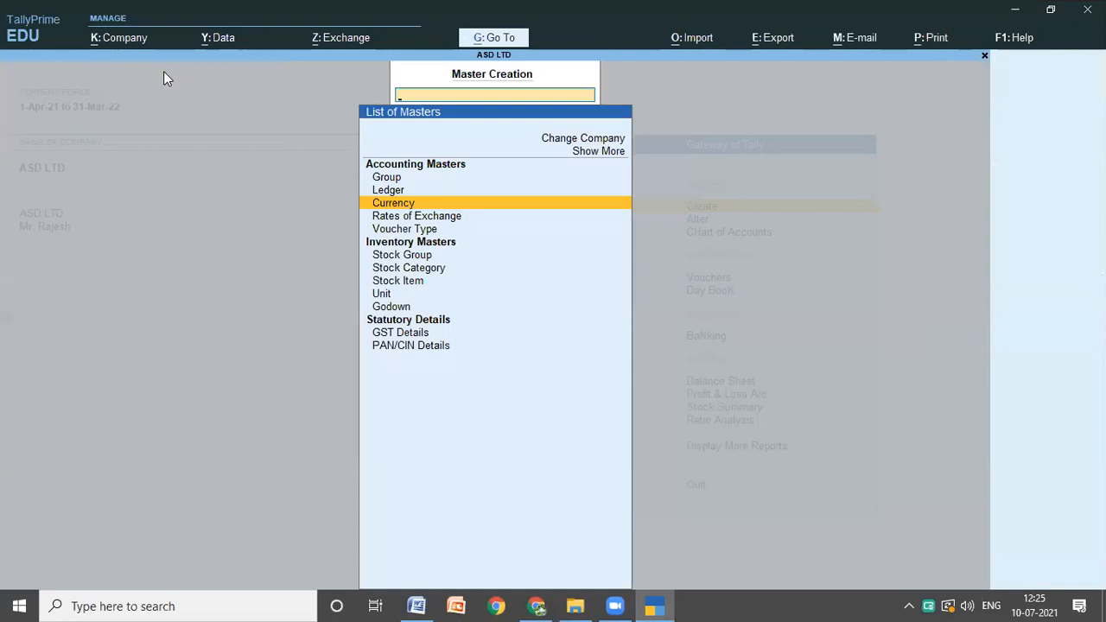
{"action": "key", "text": "Escape"}
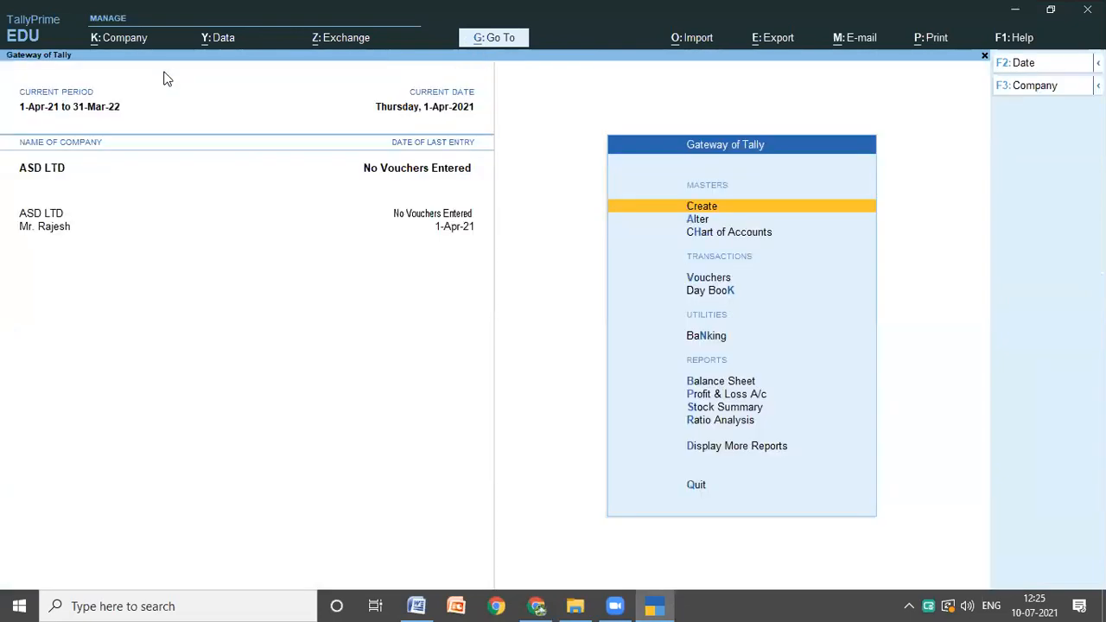
{"action": "key", "text": "Down"}
{"action": "key", "text": "Down"}
{"action": "key", "text": "Down"}
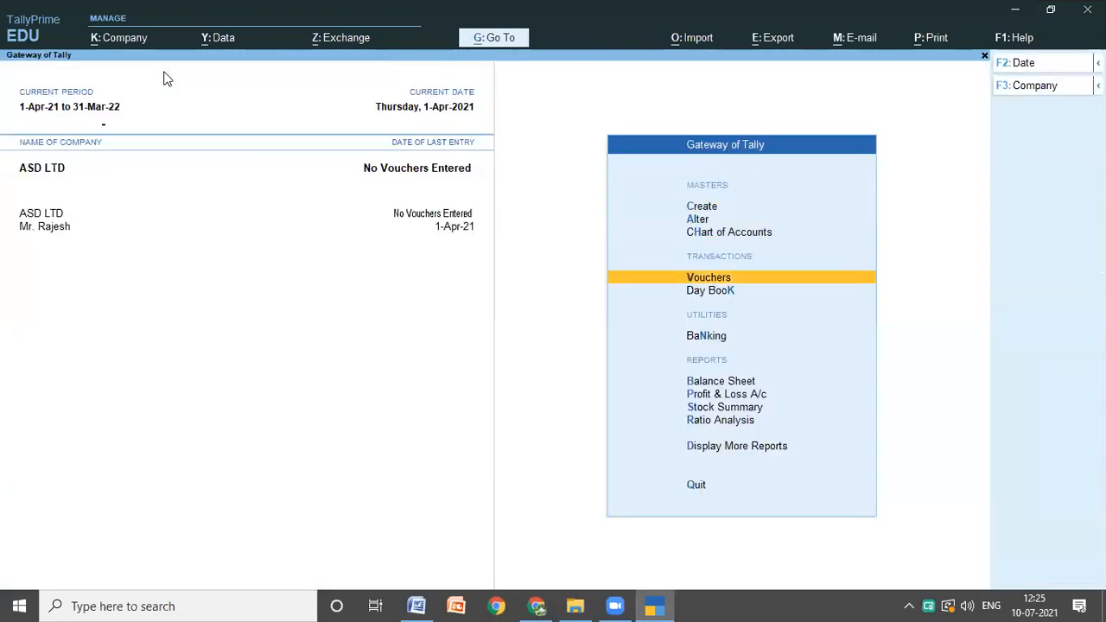
{"action": "key", "text": "Return"}
{"action": "key", "text": "Return"}
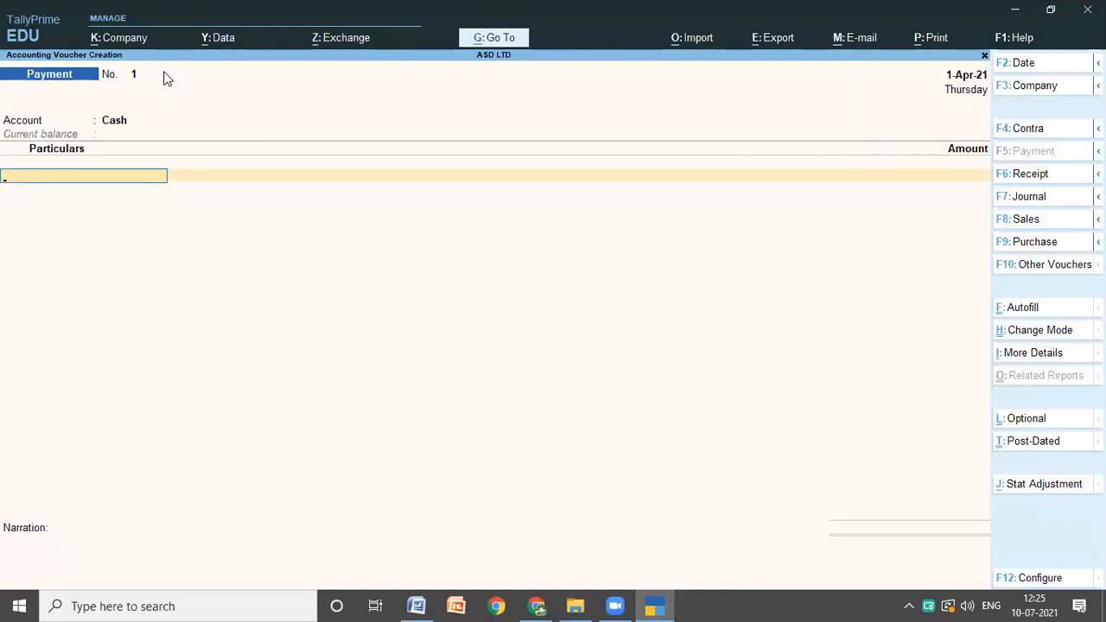
{"action": "left_click", "coordinate": [1032, 174]}
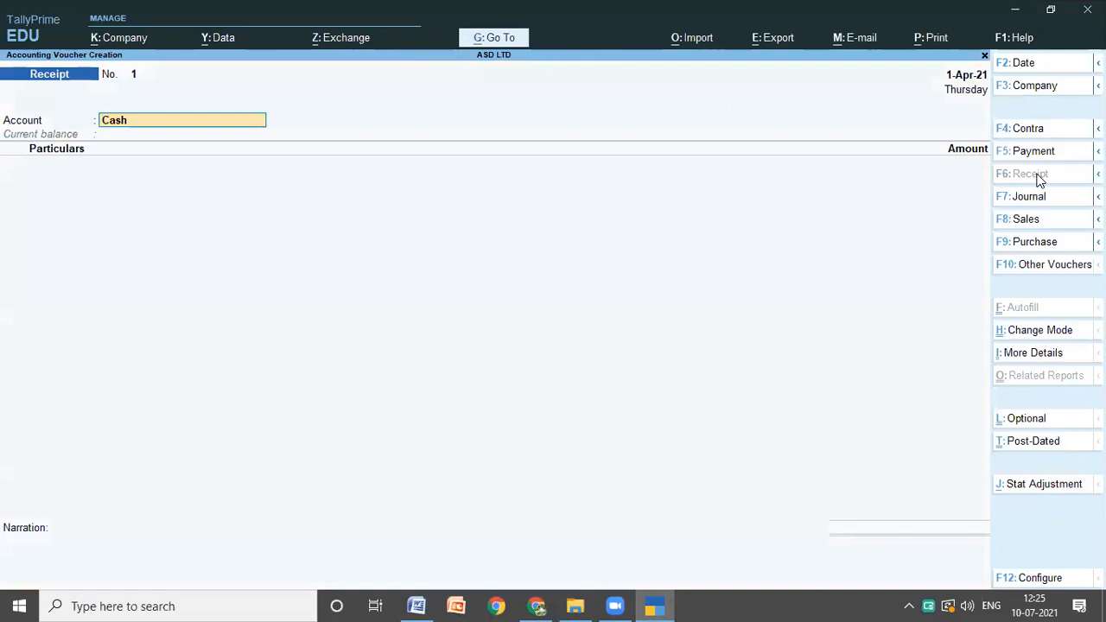
Step: Keep Cash as the receipt's account and credit the USA investor's ledger with a foreign-currency amount of 750$
{"action": "key", "text": "Return"}
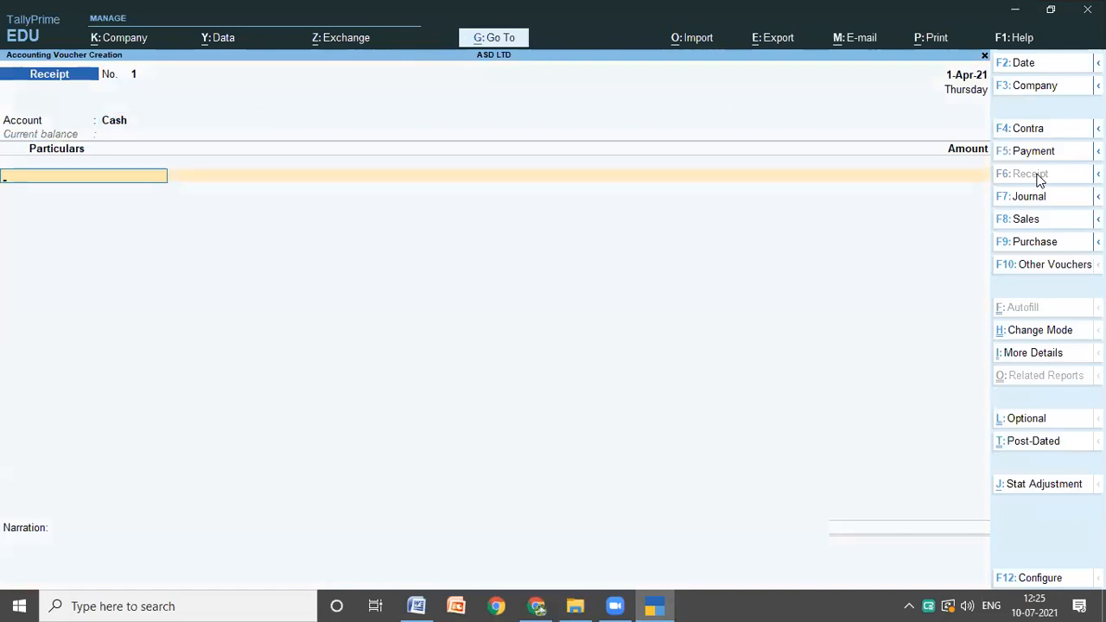
{"action": "type", "text": "A"}
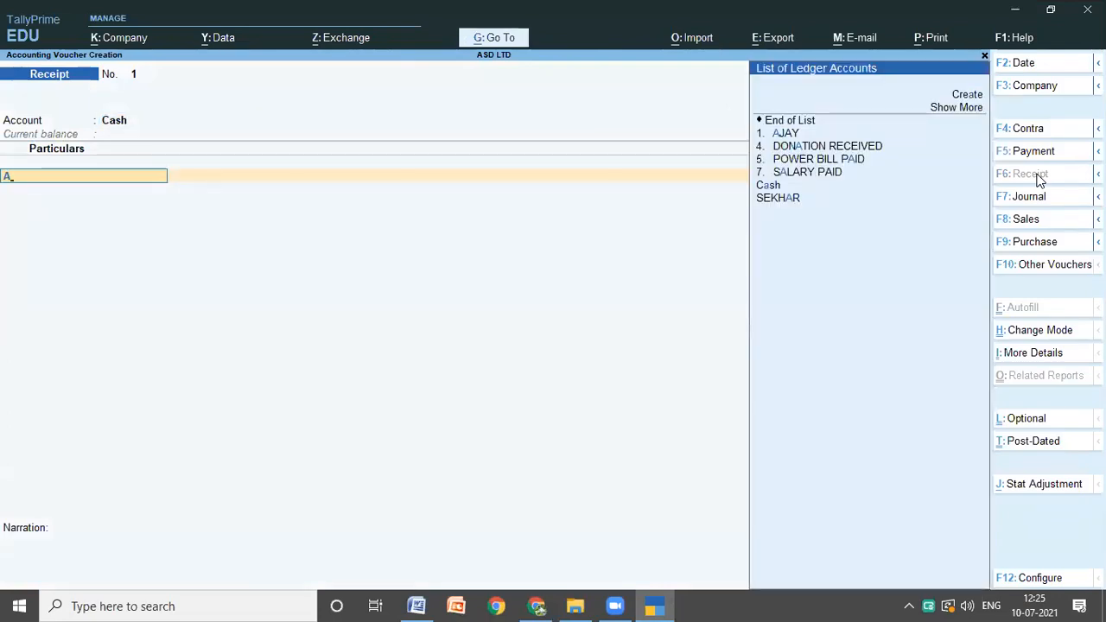
{"action": "key", "text": "Down"}
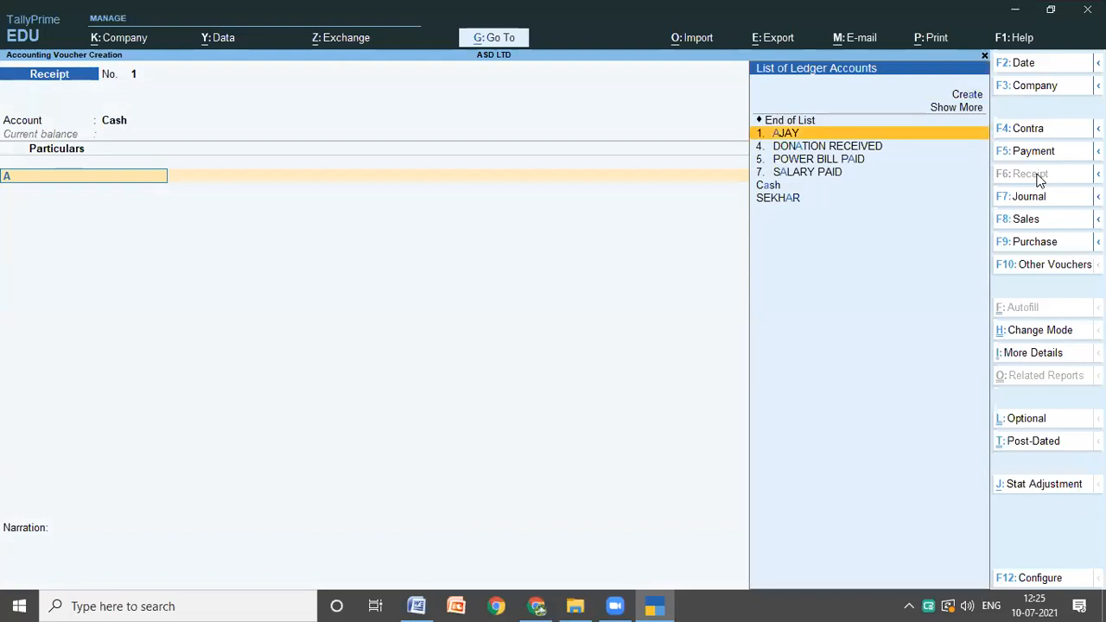
{"action": "key", "text": "Return"}
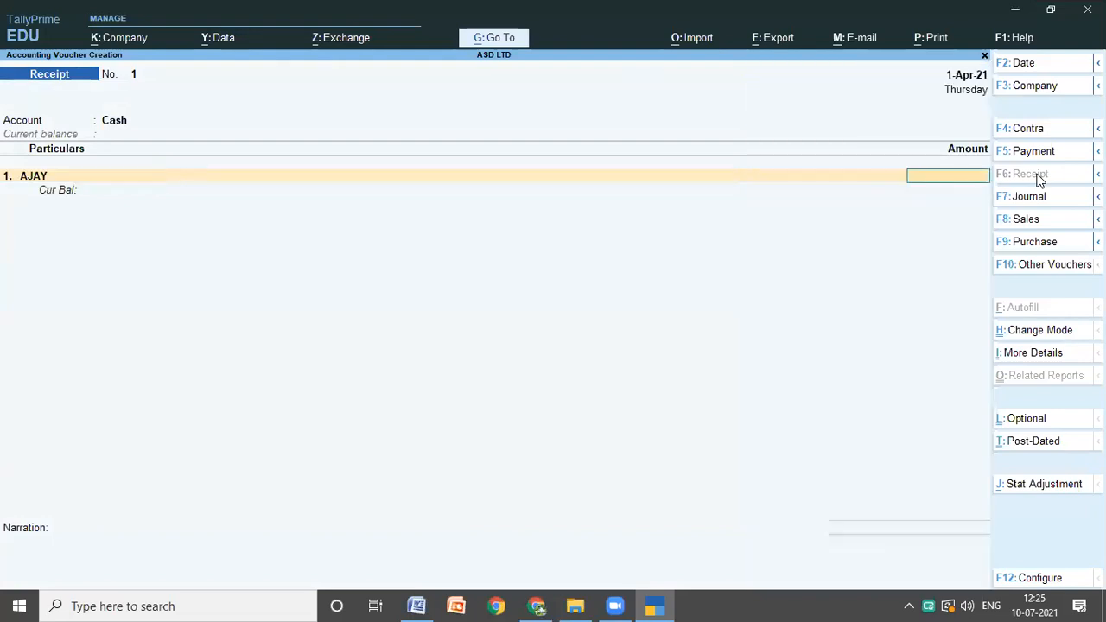
{"action": "type", "text": "750$"}
{"action": "key", "text": "Return"}
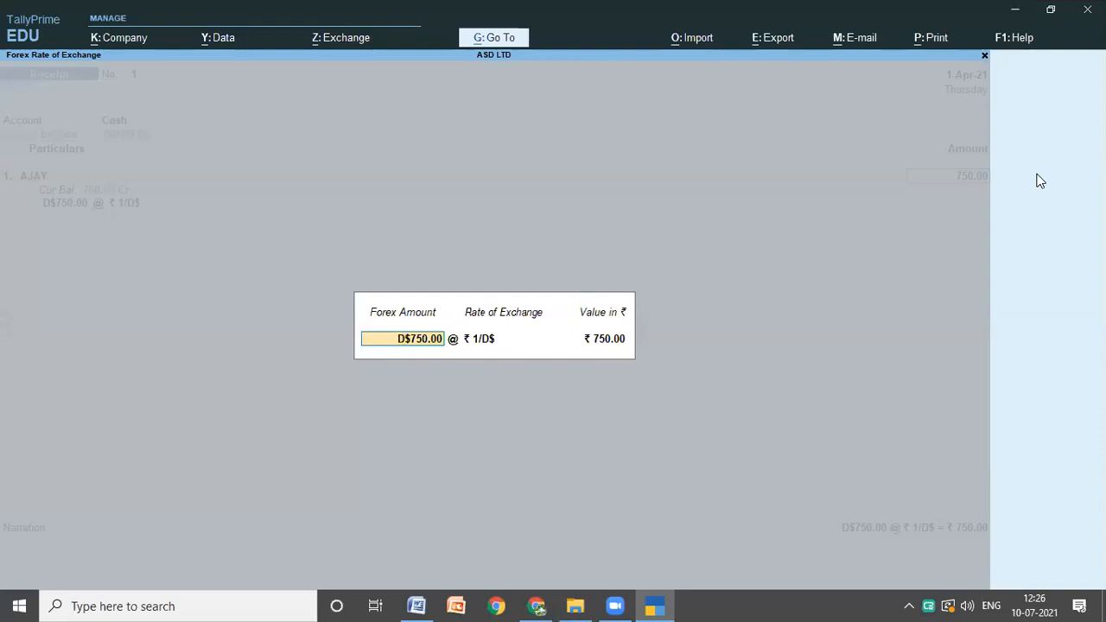
Step: Check the dollar rate in the Word notes, set the exchange rate to 67 in TallyPrime and accept the calculated rupee value
{"action": "key", "text": "Return"}
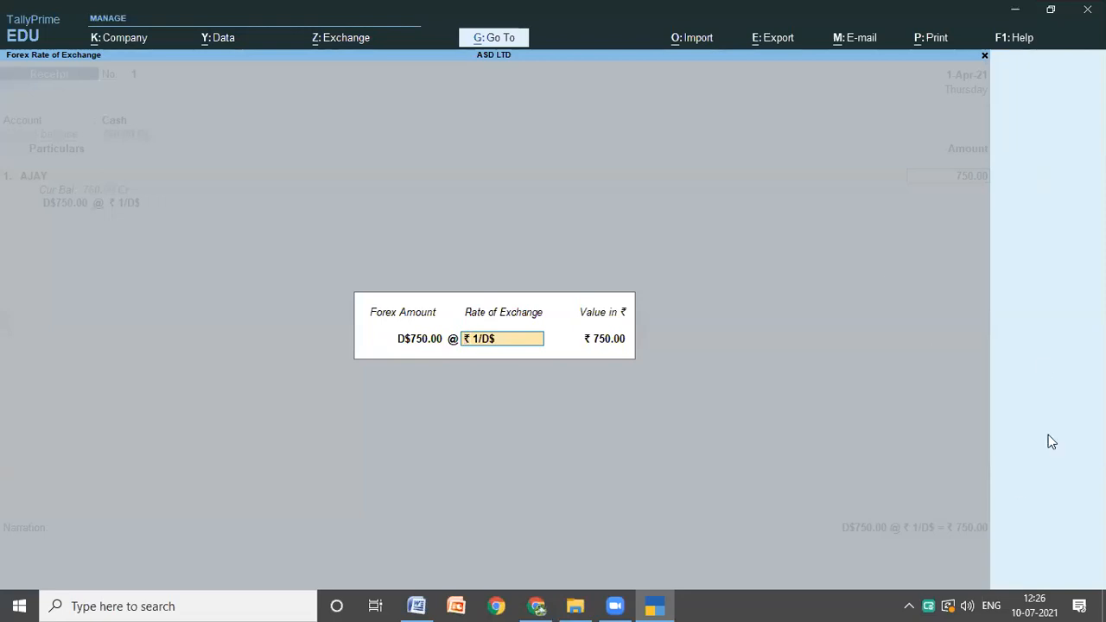
{"action": "left_click", "coordinate": [414, 603]}
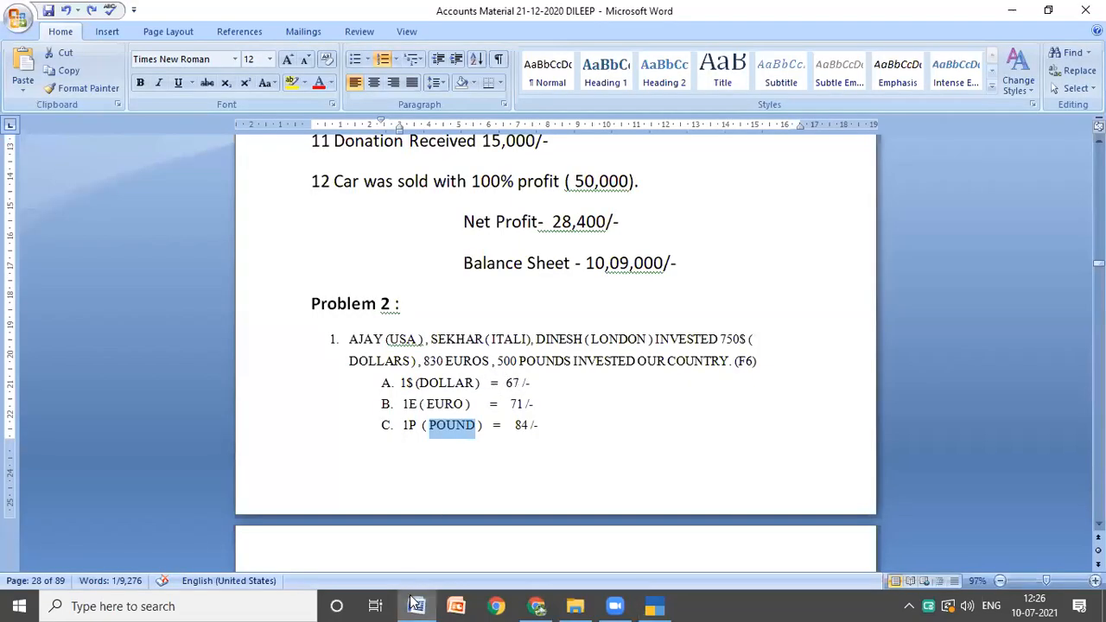
{"action": "mouse_move", "coordinate": [416, 605]}
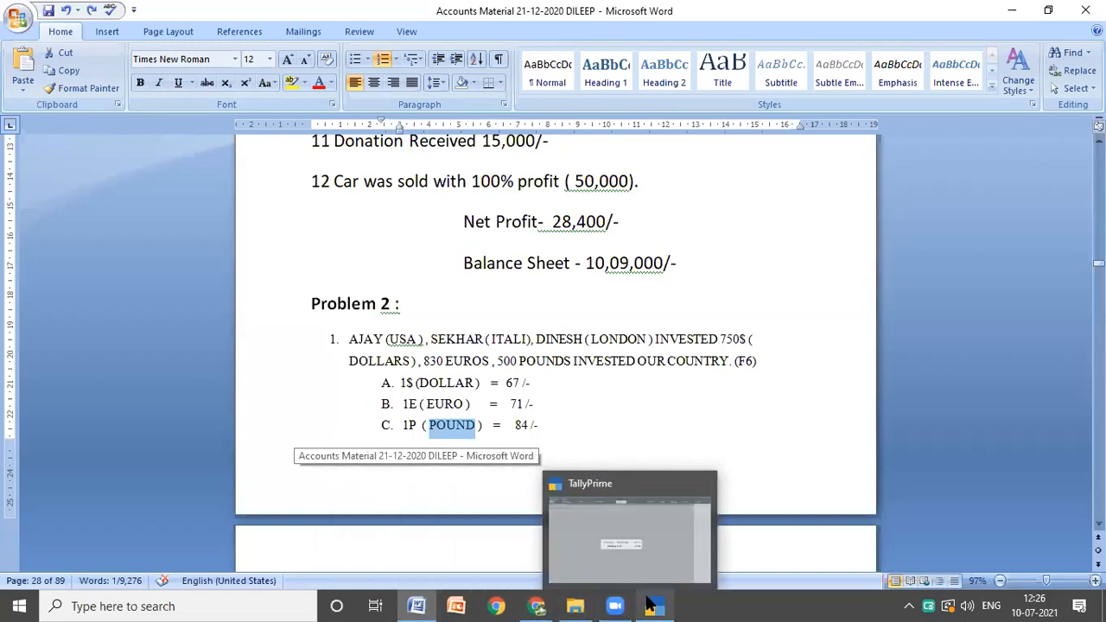
{"action": "left_click", "coordinate": [652, 606]}
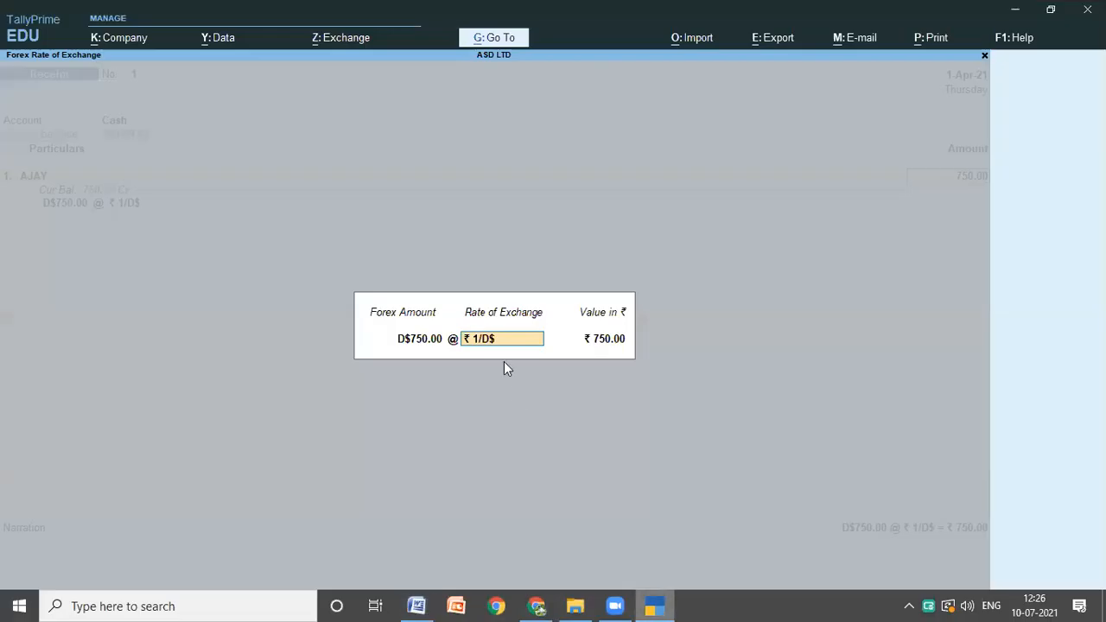
{"action": "type", "text": "67"}
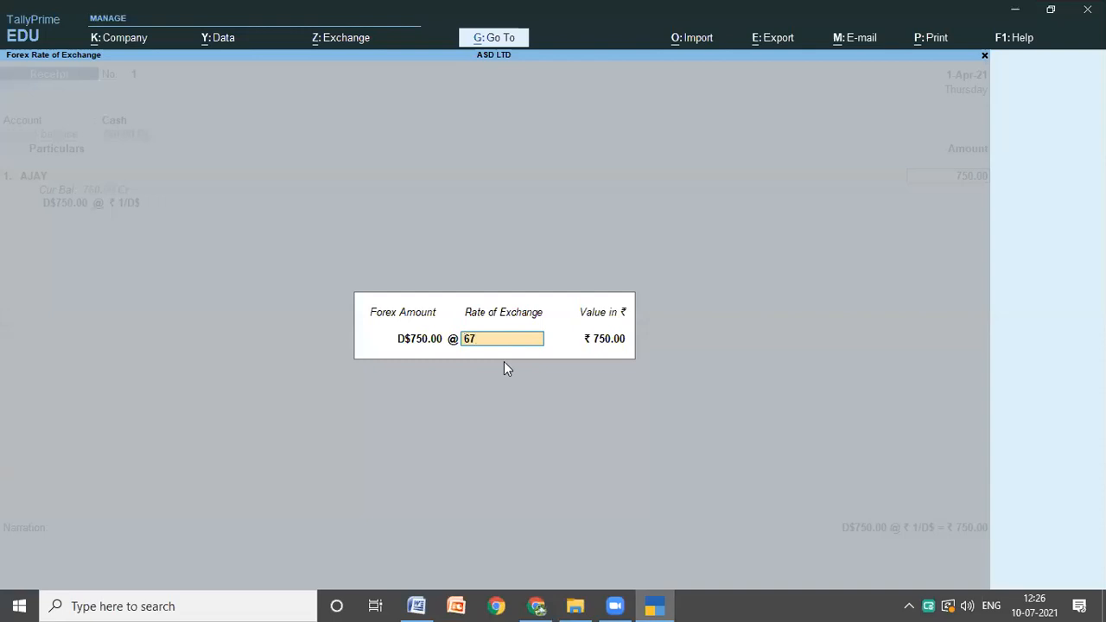
{"action": "key", "text": "Return"}
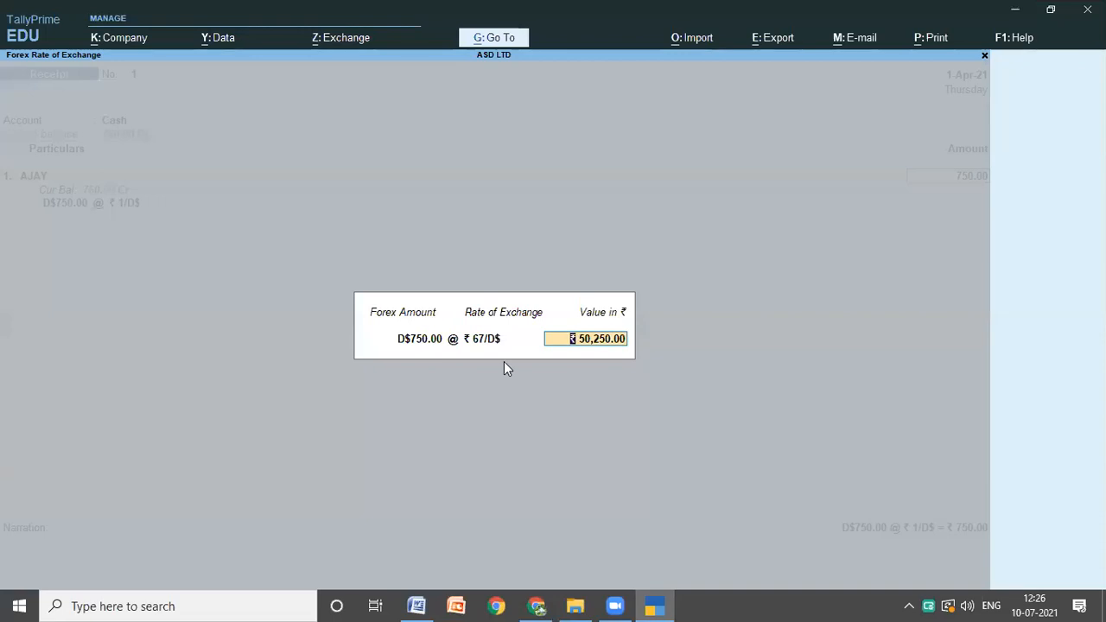
{"action": "key", "text": "Return"}
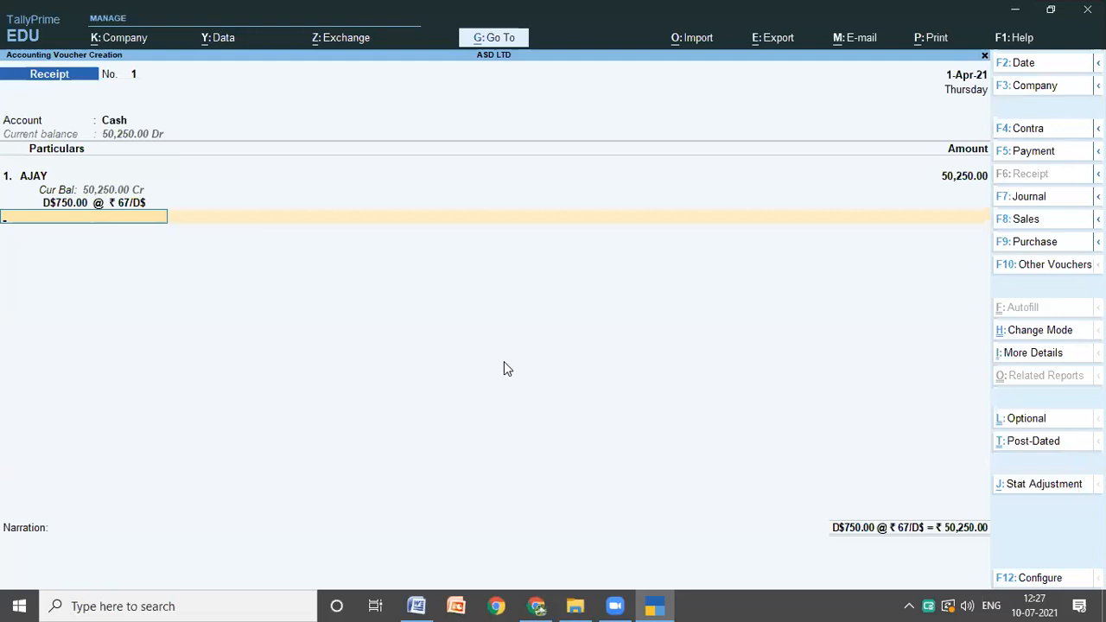
Step: Finish the receipt's entries, leave the narration blank and save the voucher
{"action": "key", "text": "Return"}
{"action": "key", "text": "Return"}
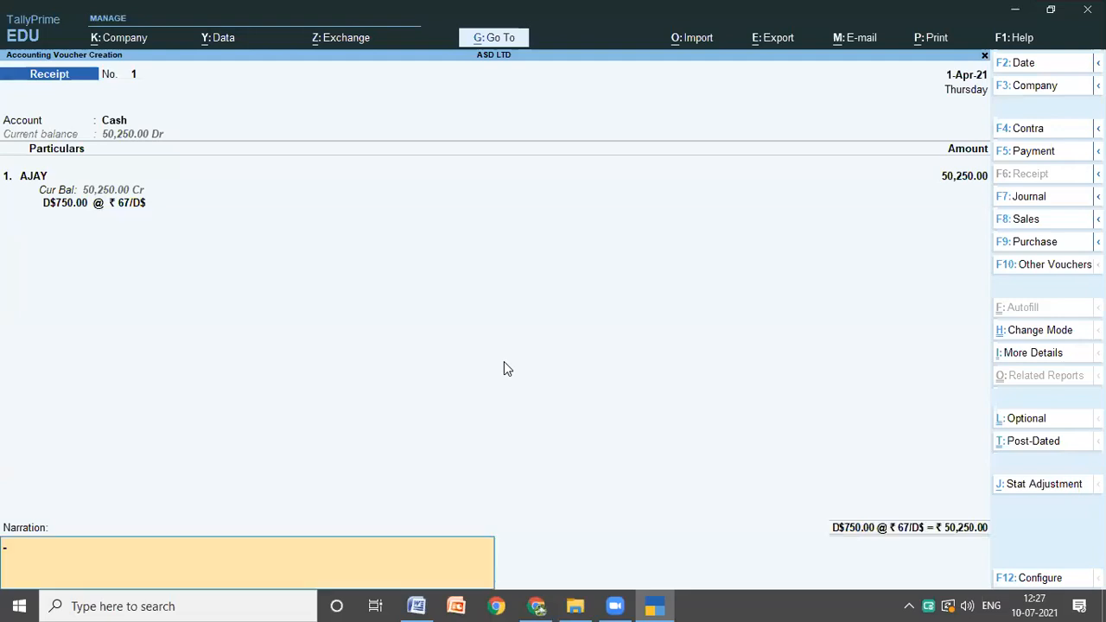
{"action": "key", "text": "Return"}
{"action": "key", "text": "Return"}
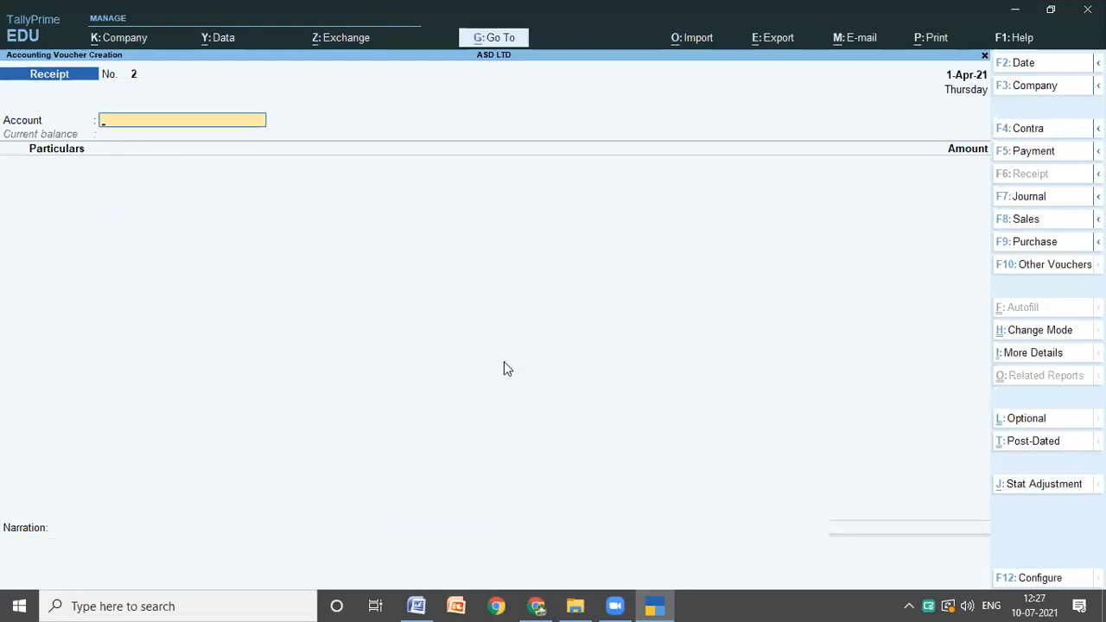
Step: Switch to the Word notes to look up the next investment in Problem 2
{"action": "left_click", "coordinate": [416, 606]}
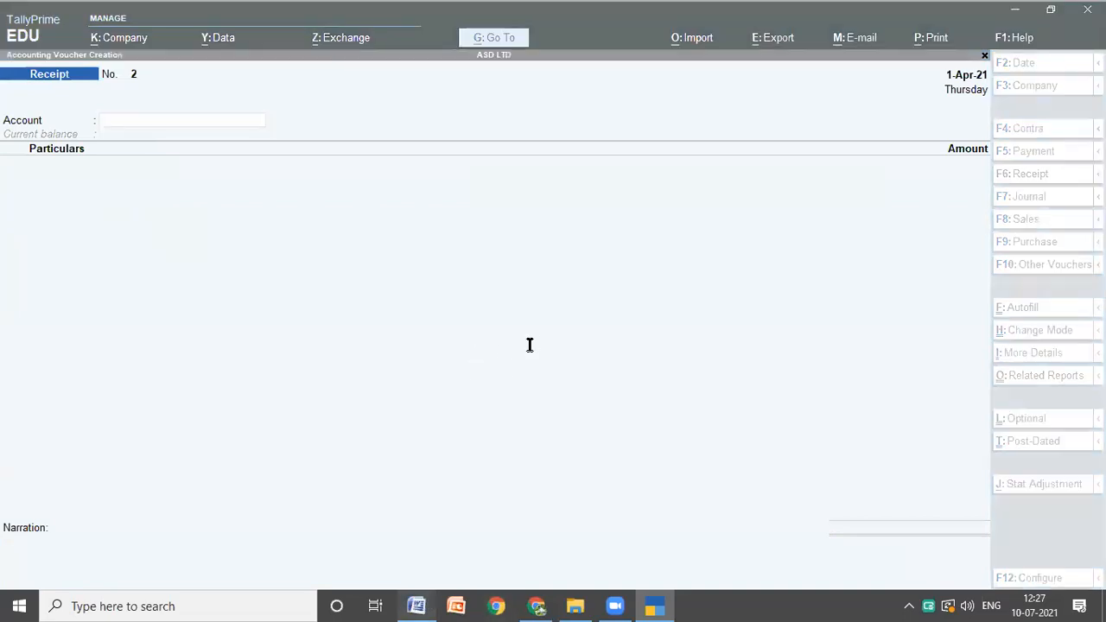
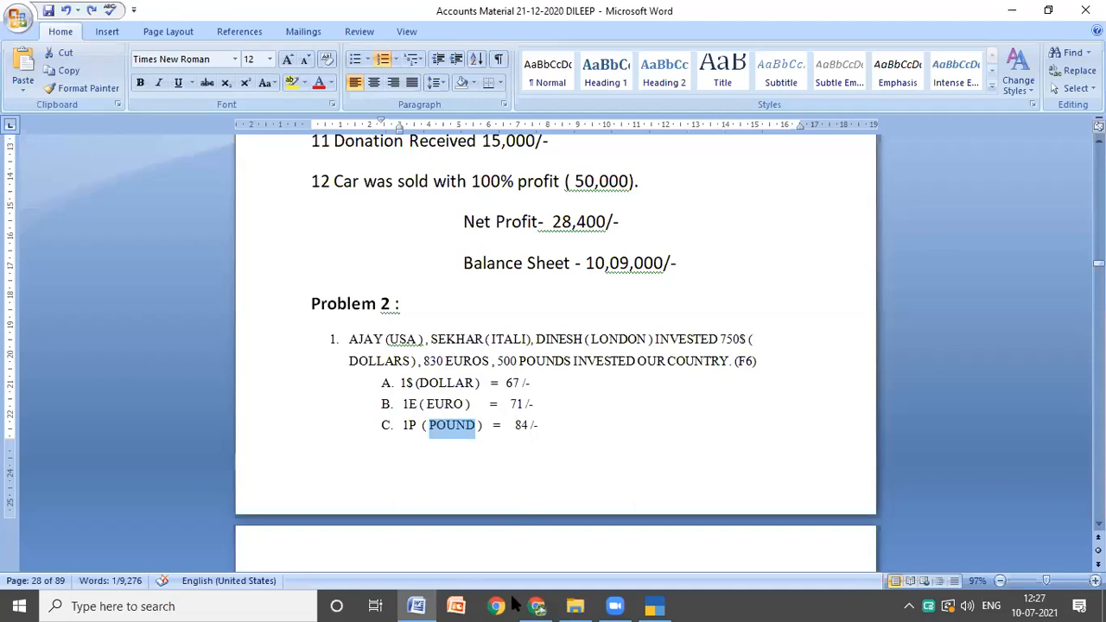
Step: In TallyPrime, set Cash as the receipt's account and credit the Italy investor's ledger with a foreign-currency amount of 830 euros (E)
{"action": "left_click", "coordinate": [654, 606]}
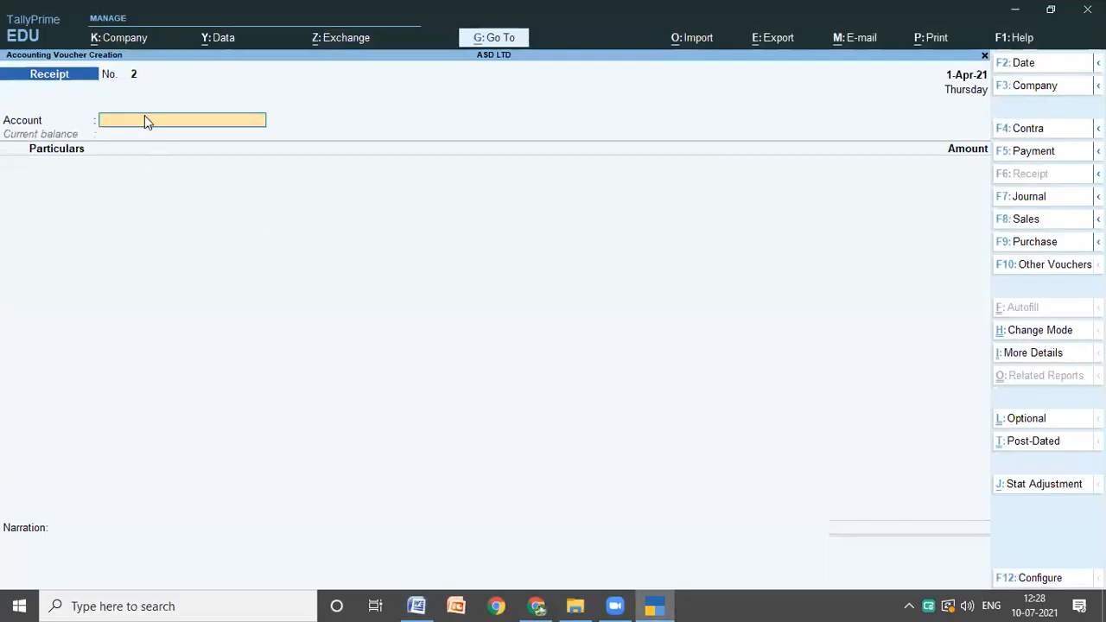
{"action": "type", "text": "C"}
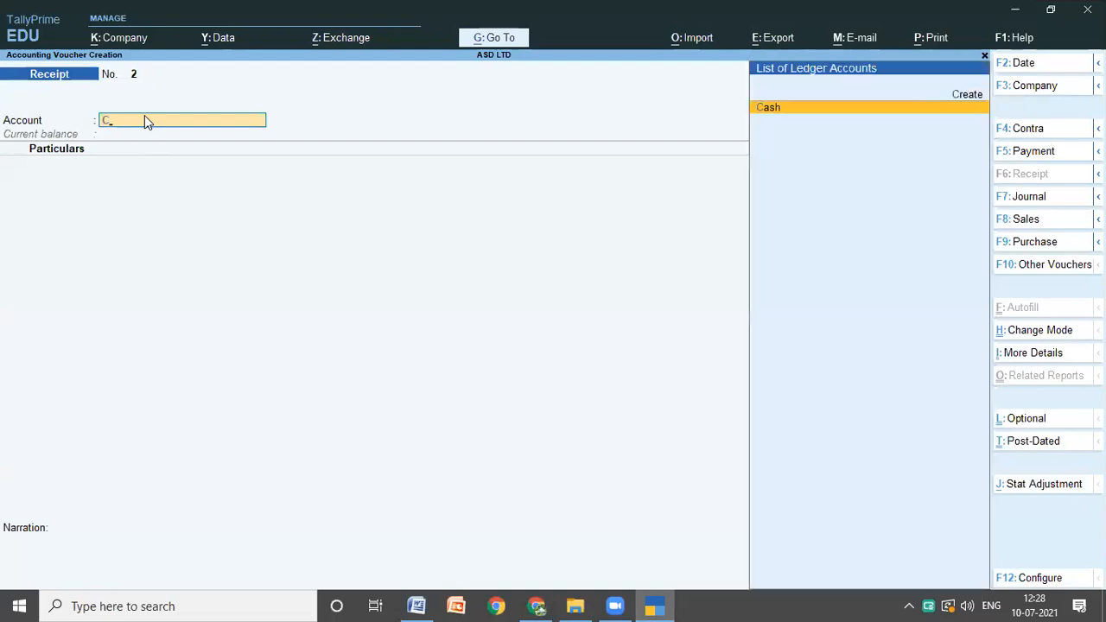
{"action": "key", "text": "Return"}
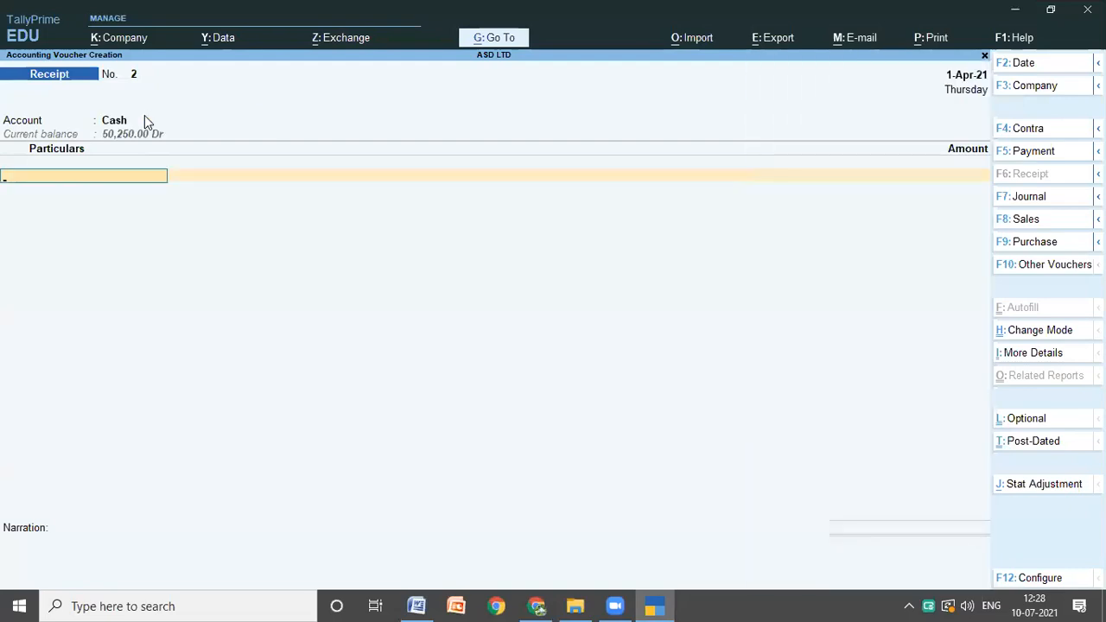
{"action": "type", "text": "S"}
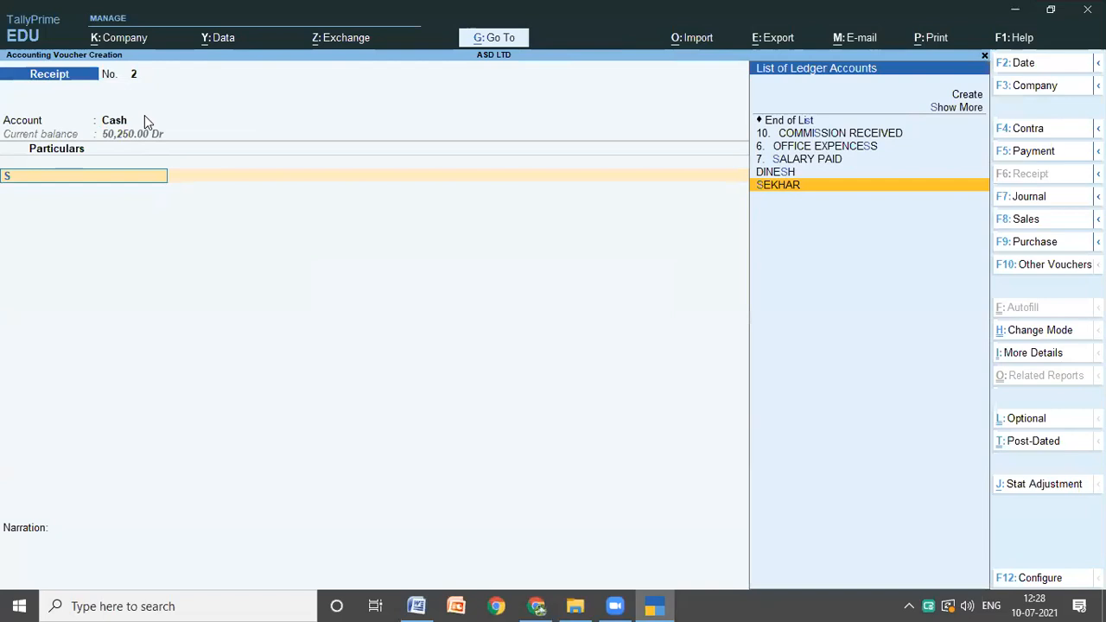
{"action": "key", "text": "Return"}
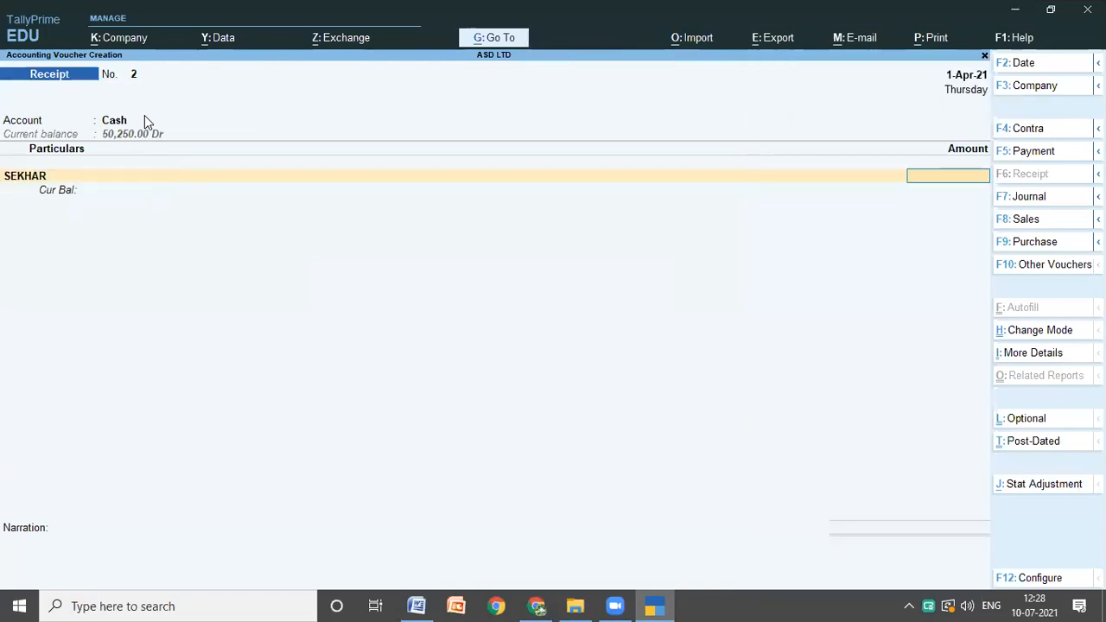
{"action": "type", "text": "8"}
{"action": "type", "text": "300"}
{"action": "key", "text": "Return"}
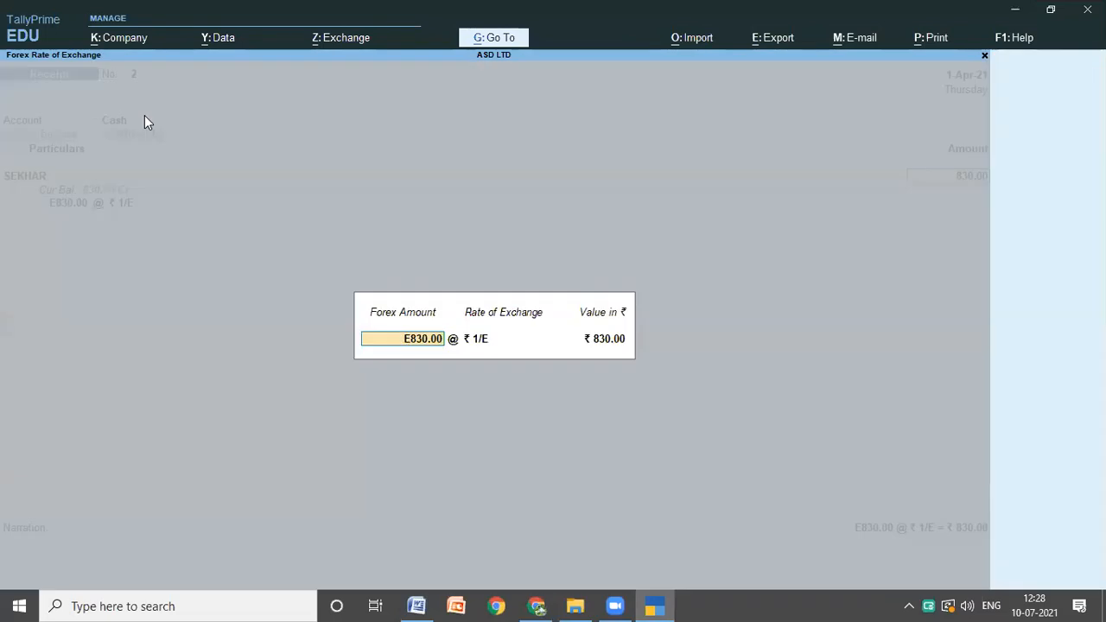
Step: Check the euro rate in the Word notes, set the exchange rate to 71 in TallyPrime and accept the calculated rupee value
{"action": "key", "text": "Return"}
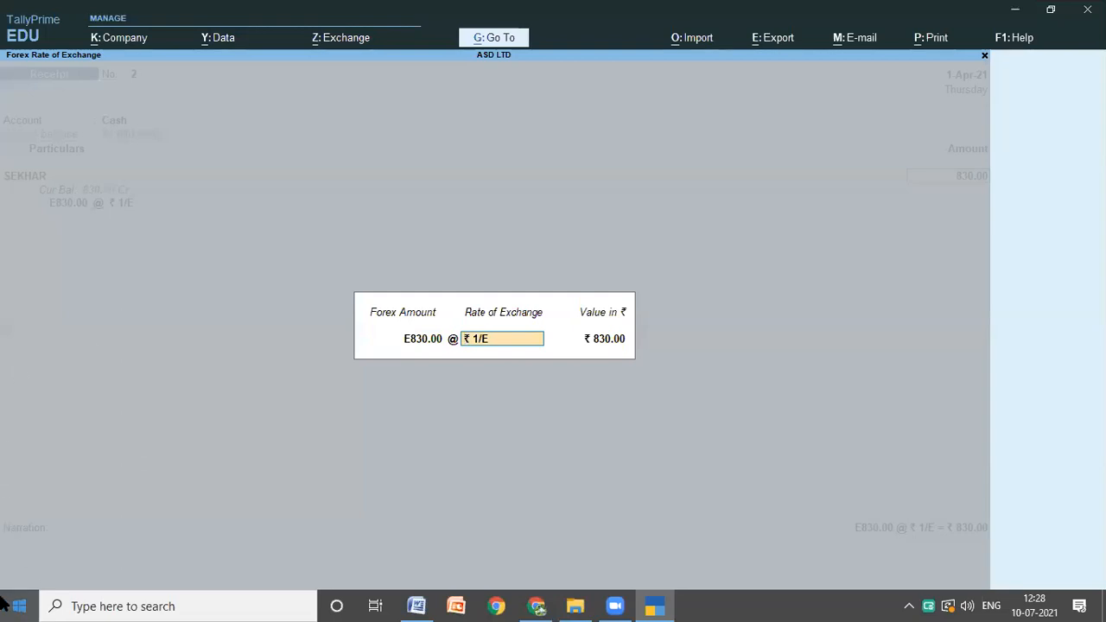
{"action": "left_click", "coordinate": [415, 604]}
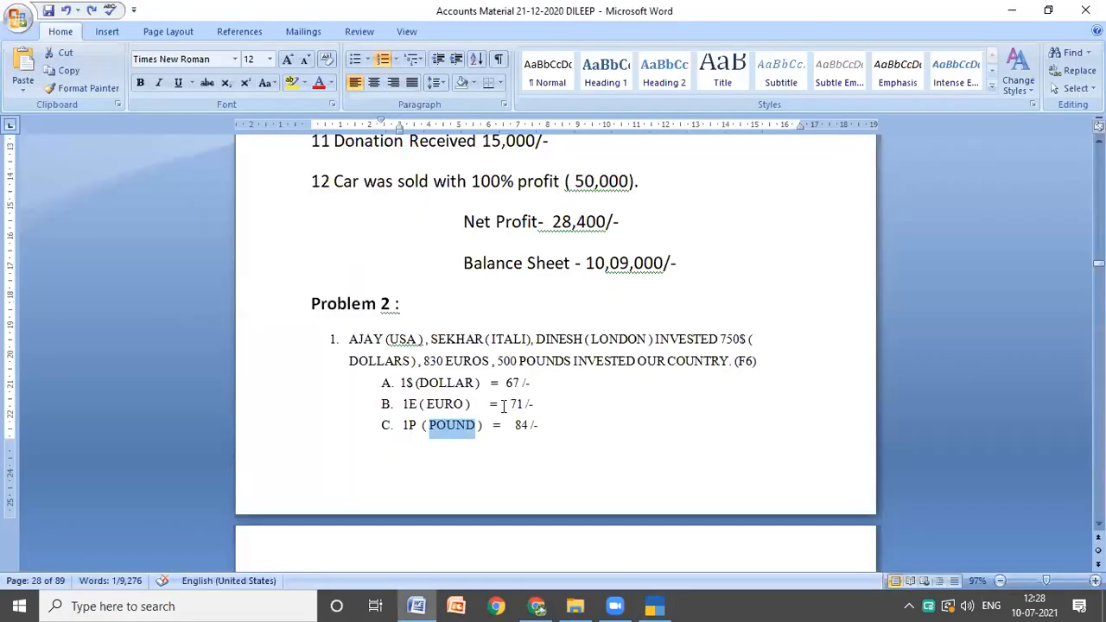
{"action": "left_click", "coordinate": [657, 606]}
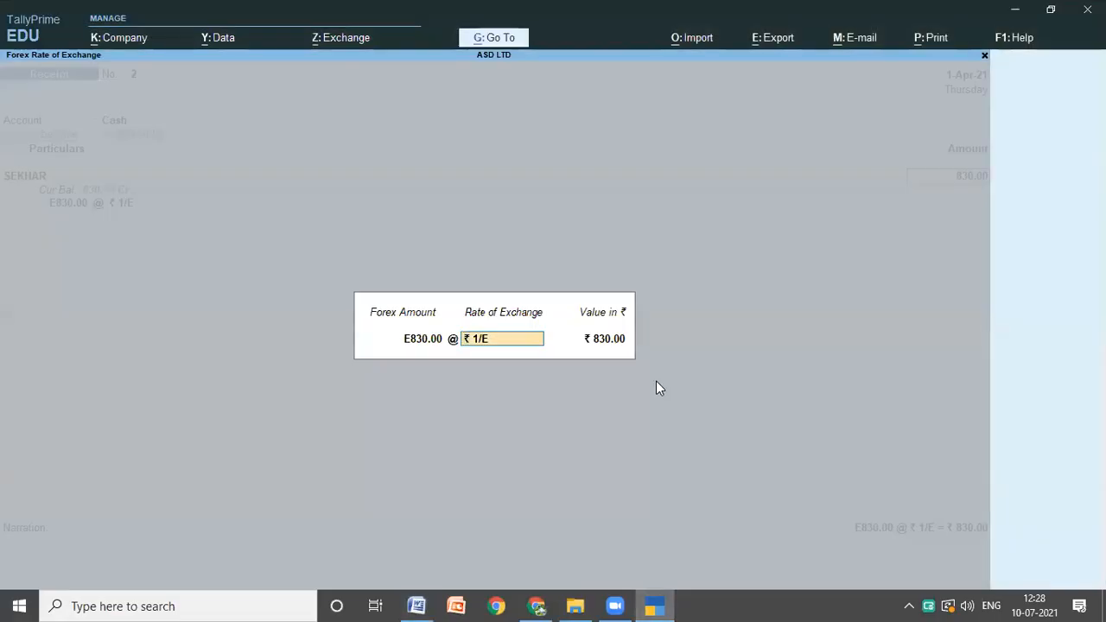
{"action": "type", "text": "71"}
{"action": "key", "text": "Return"}
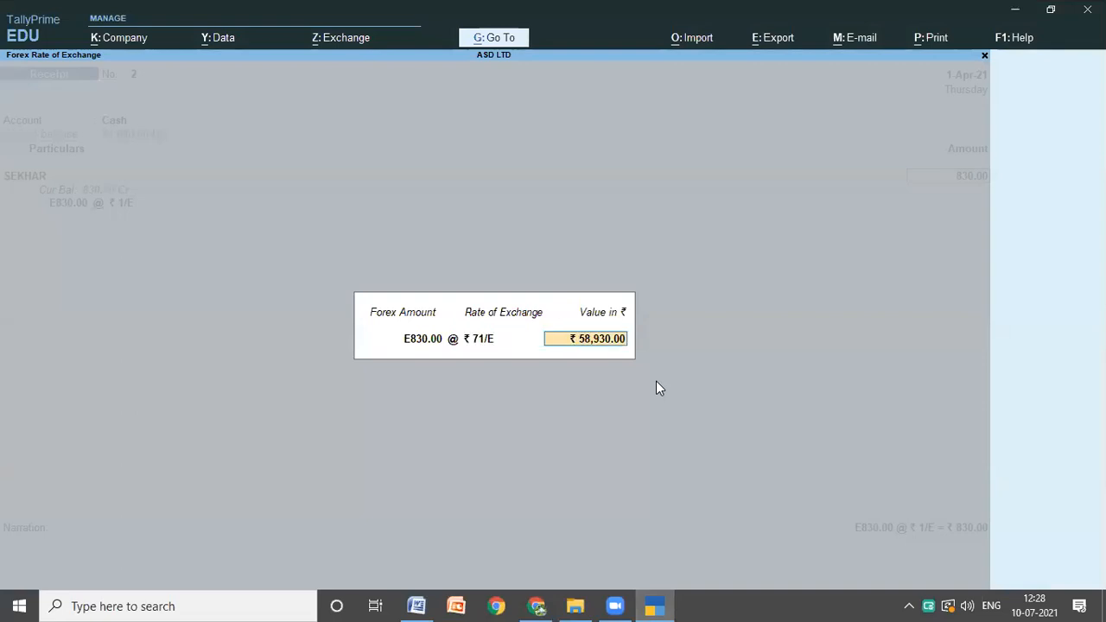
{"action": "key", "text": "Return"}
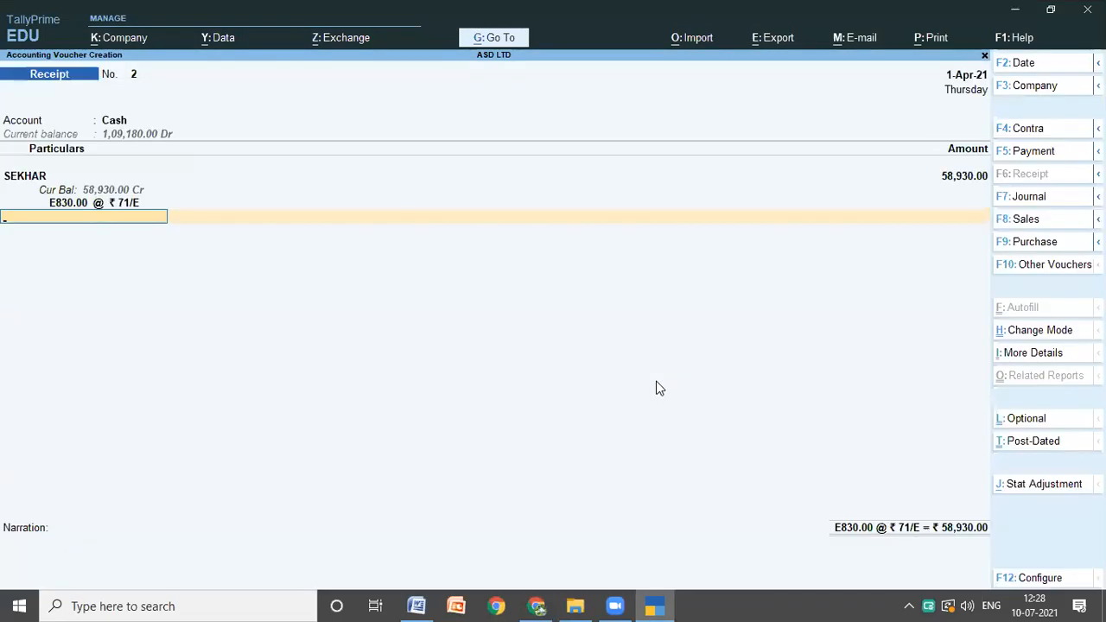
Step: End the euro receipt's entries, leave the narration blank and save the voucher
{"action": "key", "text": "Return"}
{"action": "key", "text": "Return"}
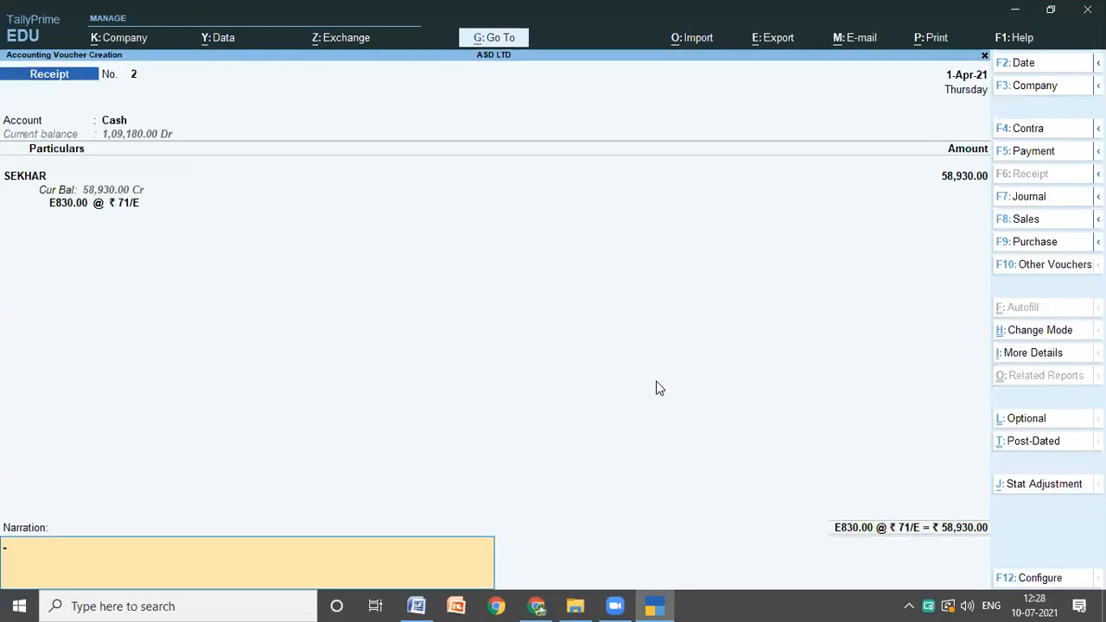
{"action": "key", "text": "Return"}
{"action": "key", "text": "Return"}
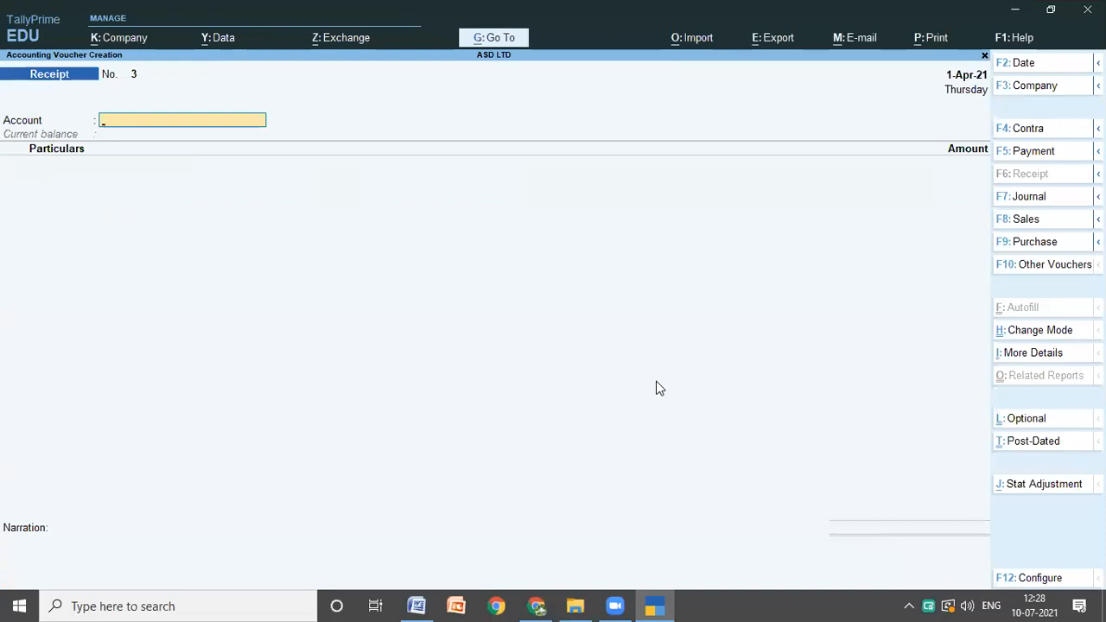
Step: Check the third investment in the Word notes, then choose Cash as the TallyPrime receipt's account and the London investor's ledger as its particulars
{"action": "left_click", "coordinate": [417, 605]}
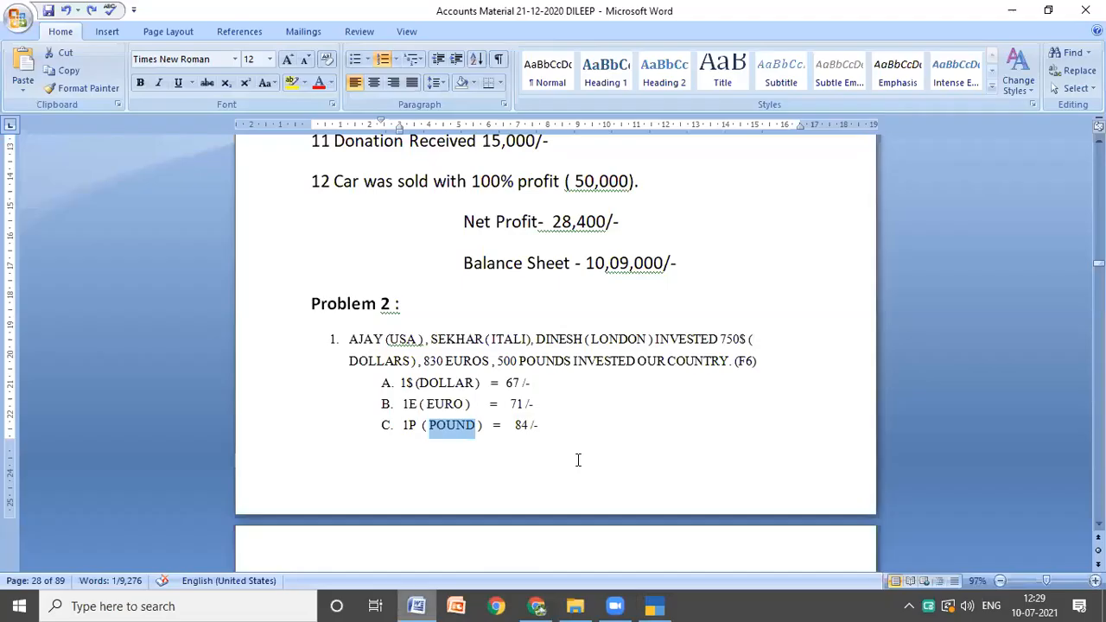
{"action": "left_click", "coordinate": [578, 460]}
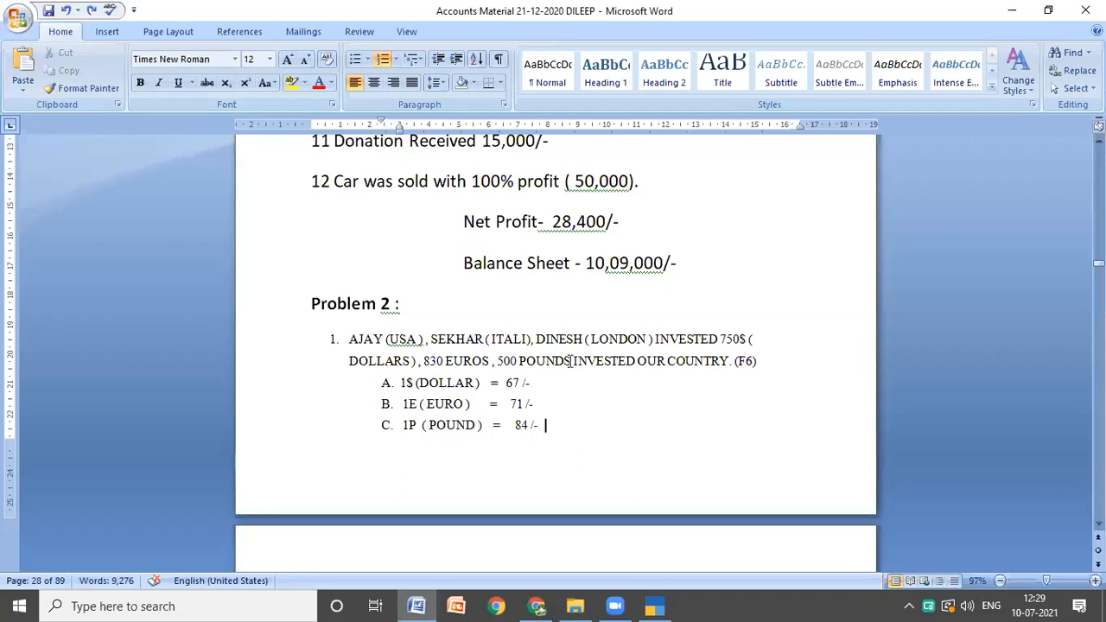
{"action": "left_click", "coordinate": [657, 605]}
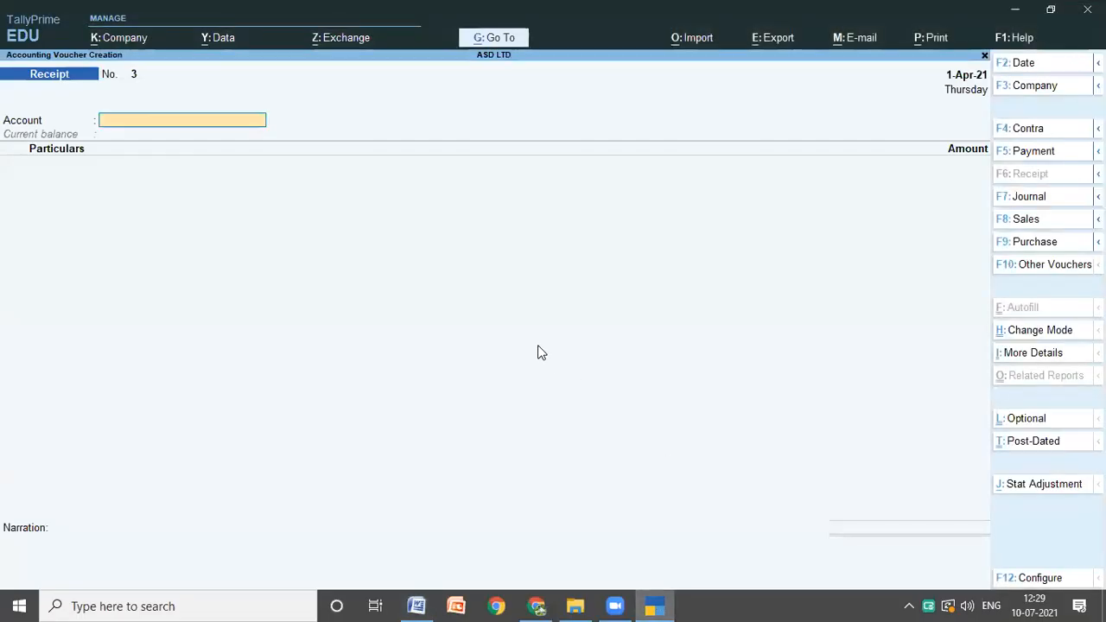
{"action": "key", "text": "Return"}
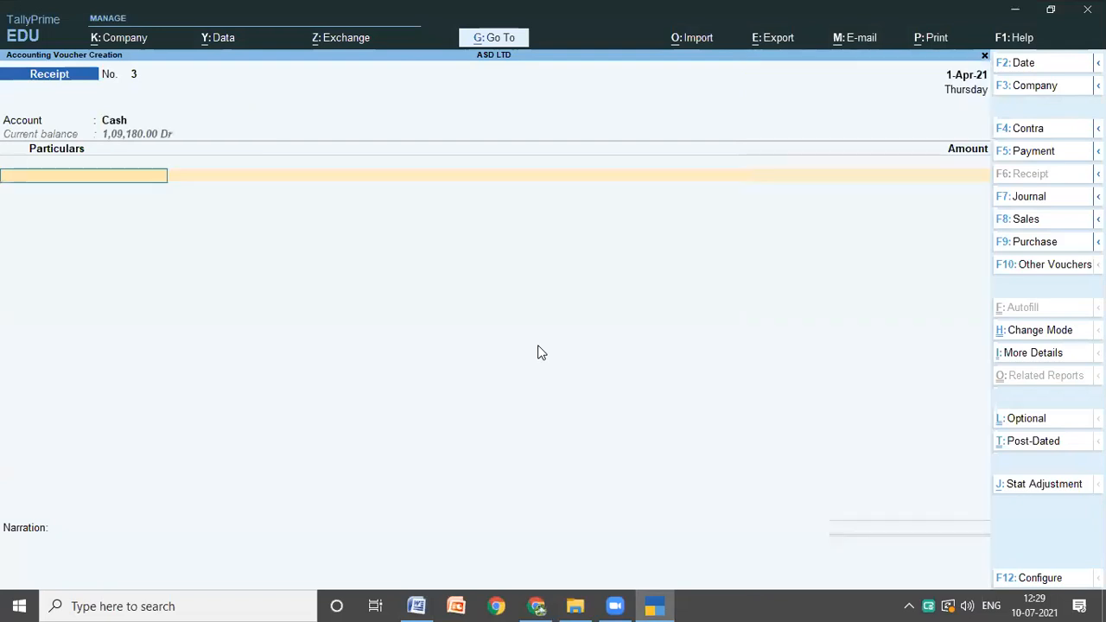
{"action": "type", "text": "D"}
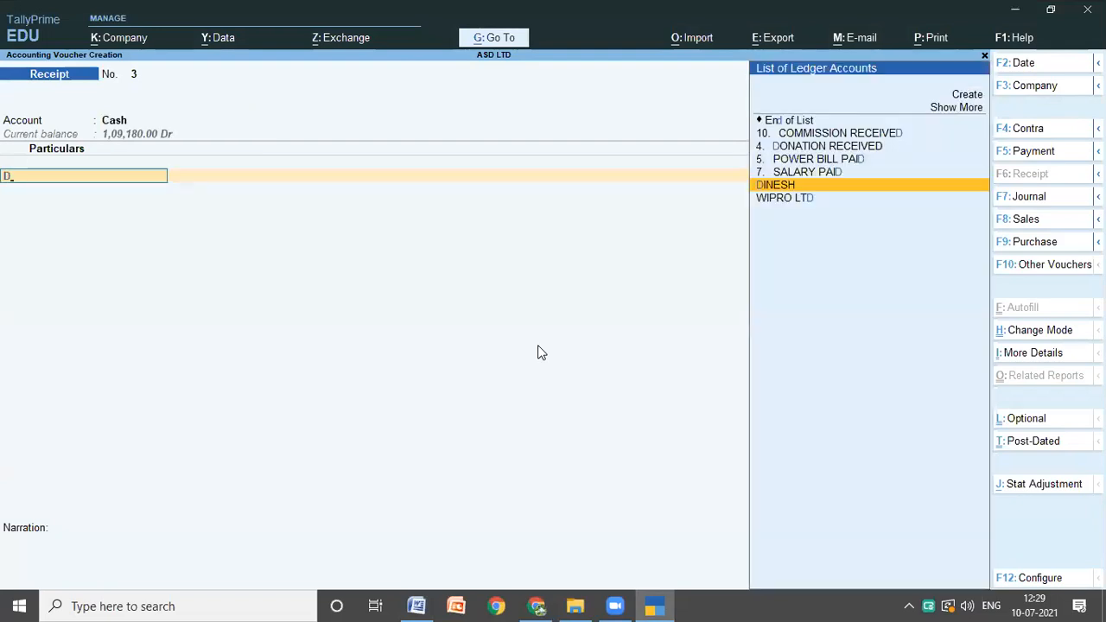
{"action": "key", "text": "Return"}
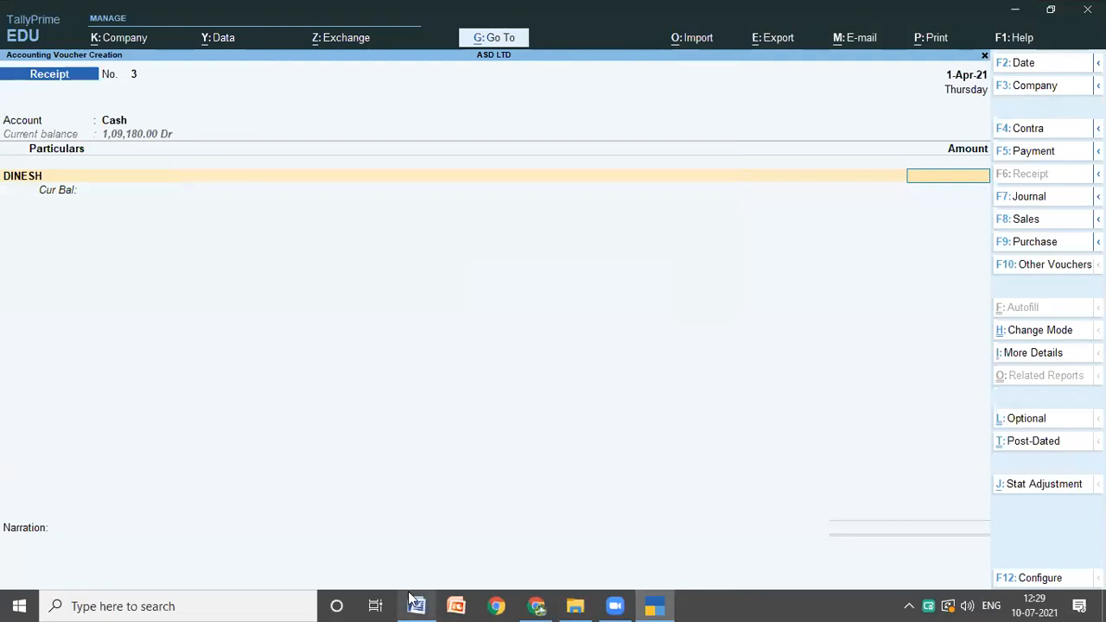
Step: Enter a foreign-currency amount of 500P for the London investor's ledger and keep it as the forex amount
{"action": "mouse_move", "coordinate": [412, 599]}
{"action": "left_click", "coordinate": [474, 468]}
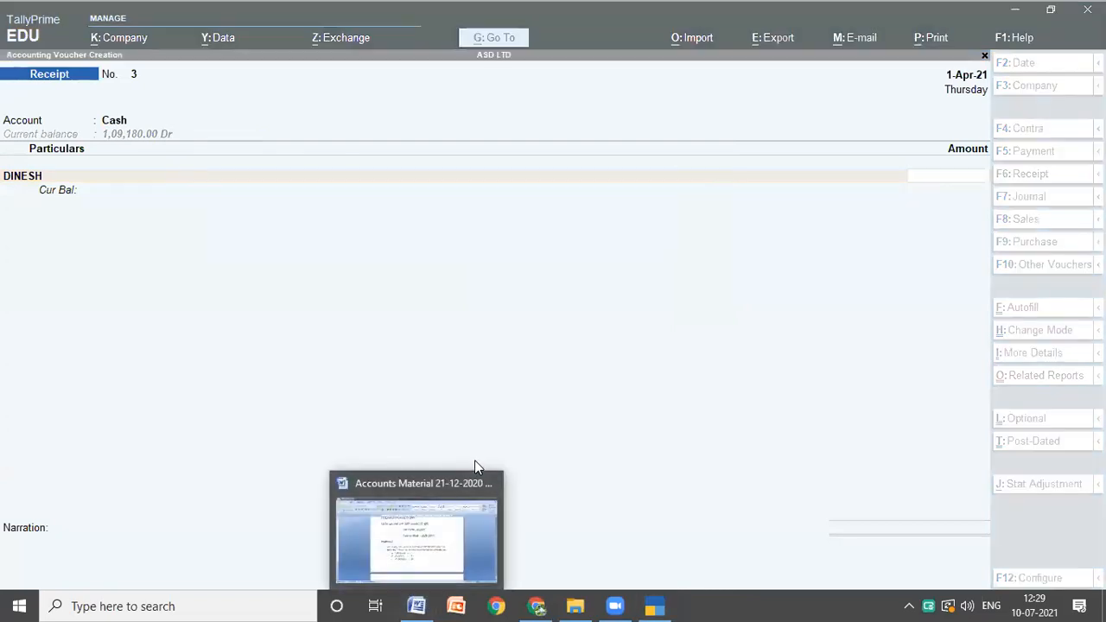
{"action": "left_click", "coordinate": [558, 419]}
{"action": "type", "text": "500"}
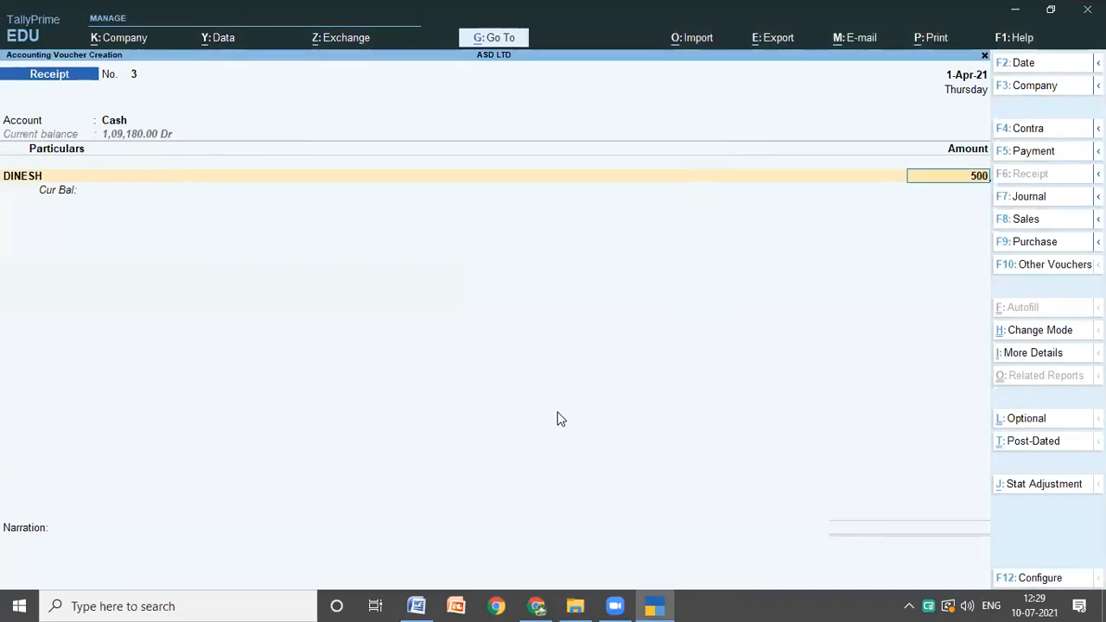
{"action": "type", "text": "P"}
{"action": "key", "text": "Return"}
{"action": "key", "text": "Return"}
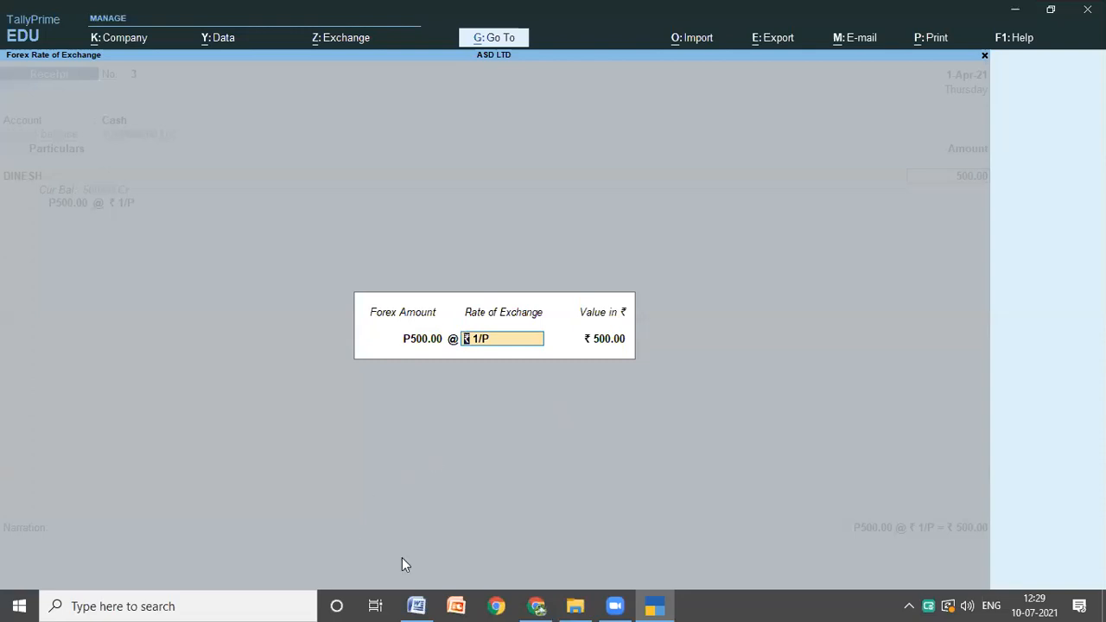
Step: Check the pound rate in the Word notes, set the exchange rate to 84 in TallyPrime and accept the calculated rupee value
{"action": "left_click", "coordinate": [417, 604]}
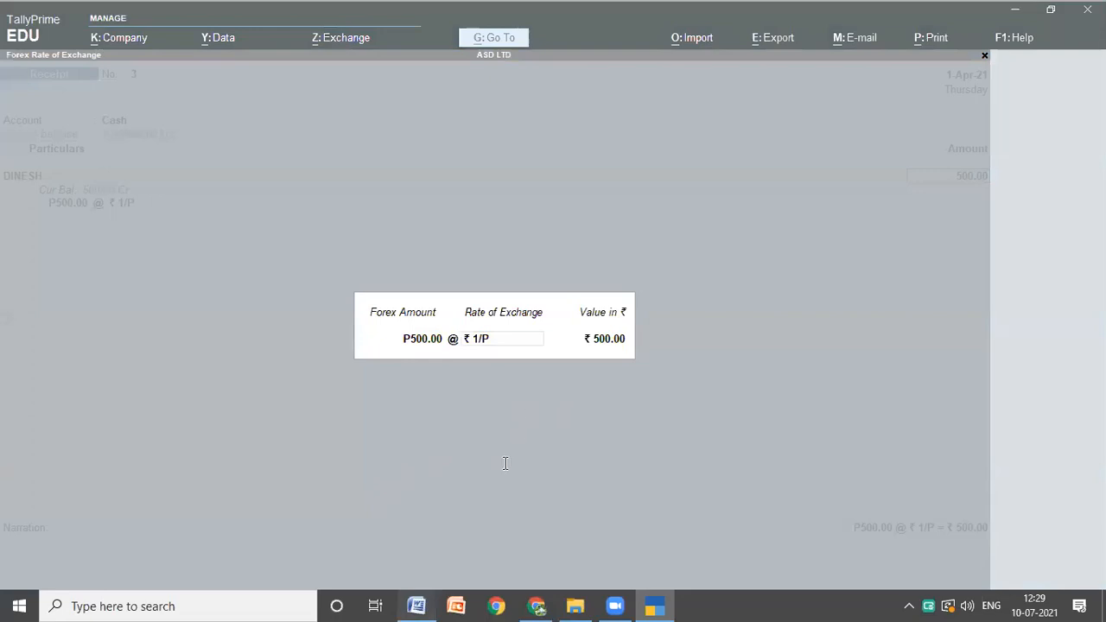
{"action": "left_click", "coordinate": [649, 605]}
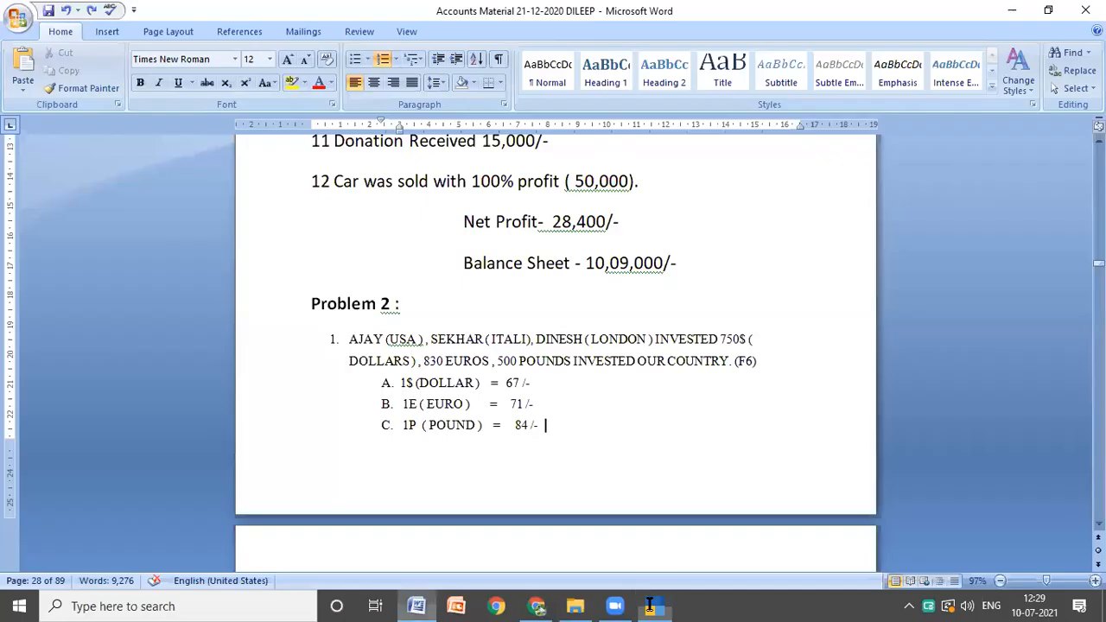
{"action": "left_click", "coordinate": [650, 605]}
{"action": "type", "text": "84"}
{"action": "key", "text": "Return"}
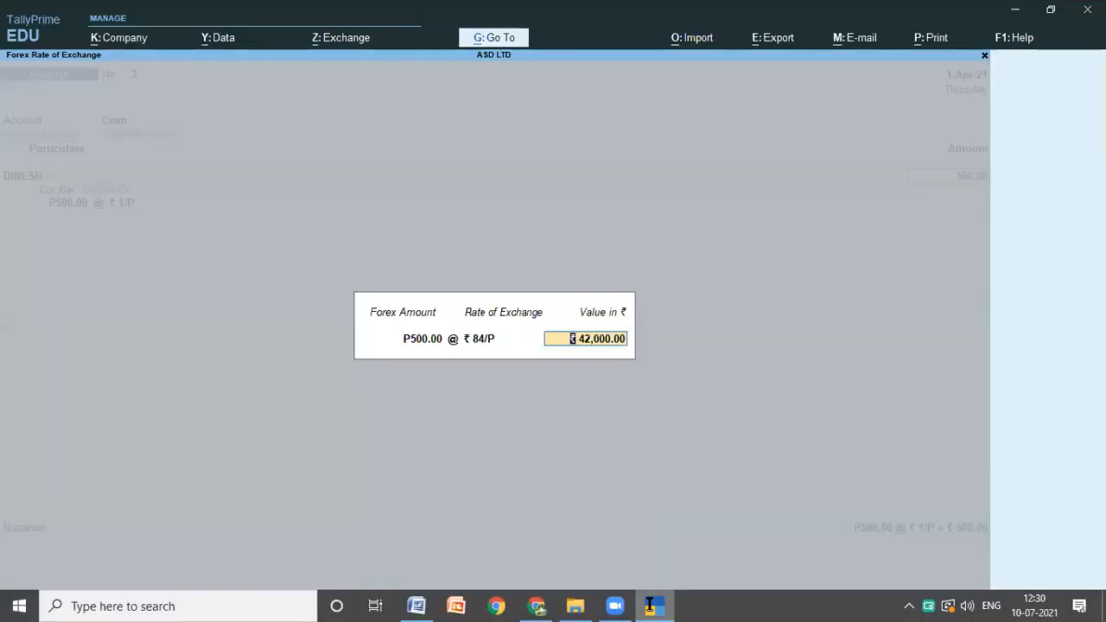
{"action": "key", "text": "Return"}
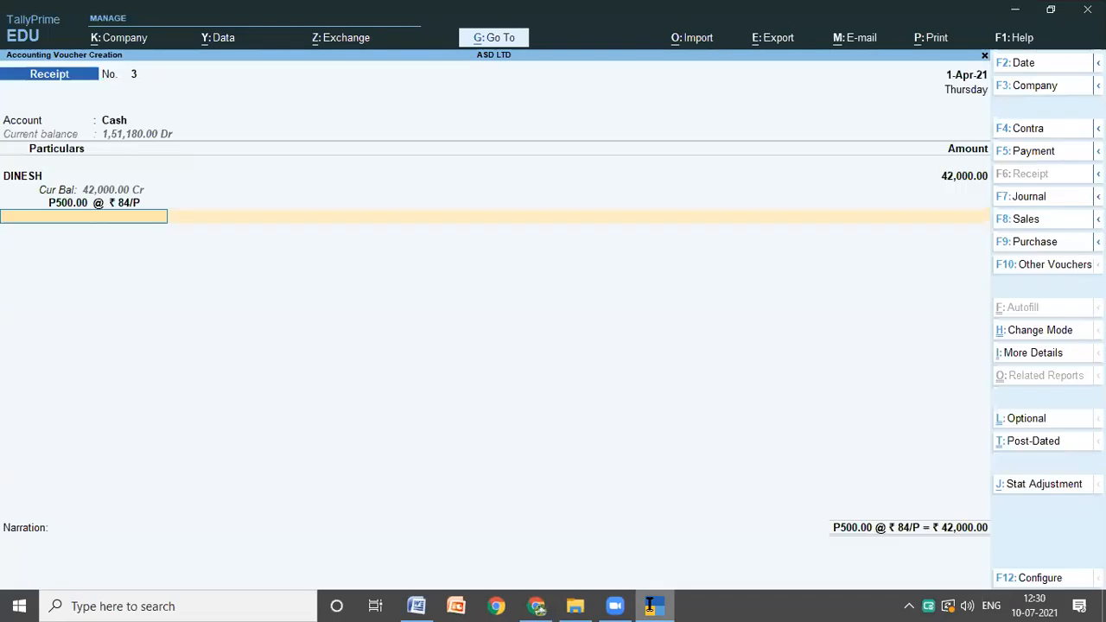
Step: End the pound receipt's entries without a narration and save the voucher
{"action": "key", "text": "Return"}
{"action": "key", "text": "Return"}
{"action": "key", "text": "Return"}
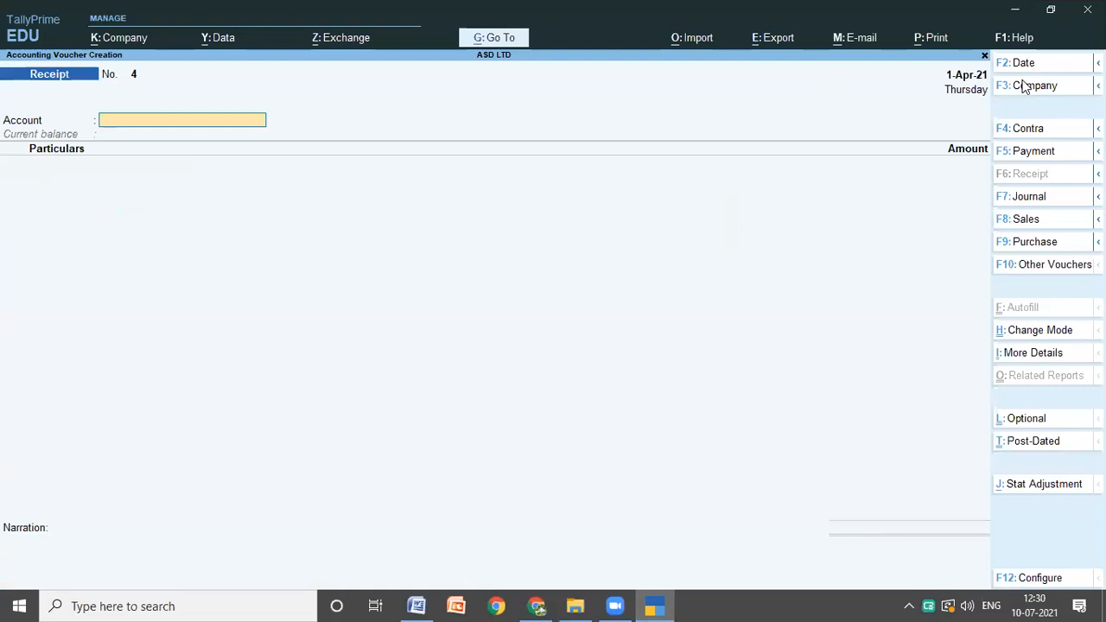
{"action": "left_click", "coordinate": [987, 98]}
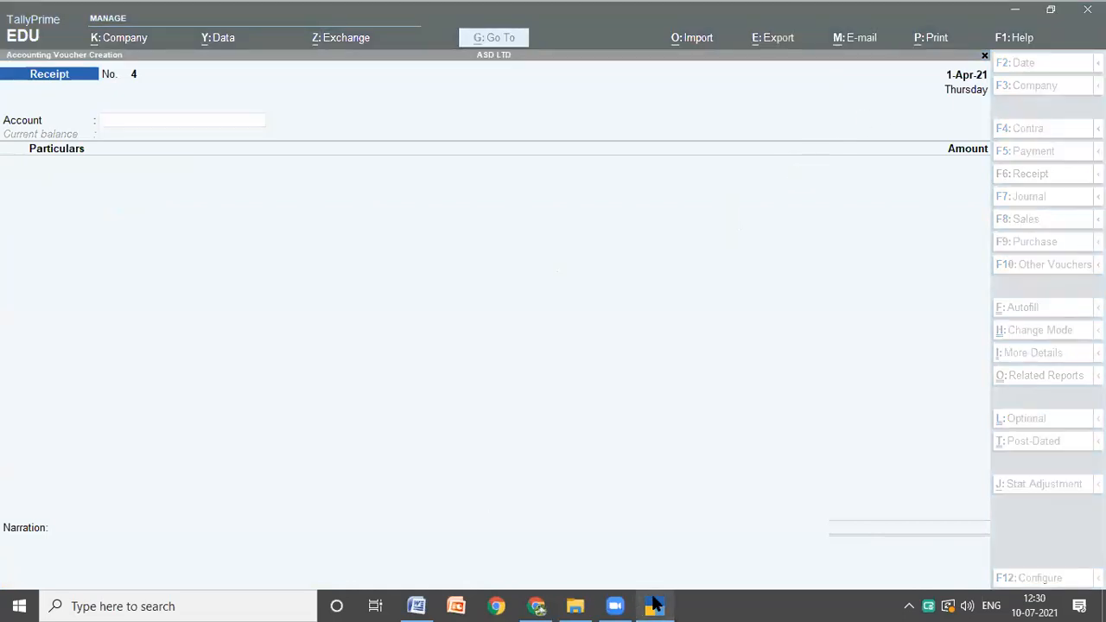
Step: Look up transaction 2 in the Word notes and start a contra voucher in TallyPrime with Sbi as the account and Cash as the particulars
{"action": "left_click", "coordinate": [417, 602]}
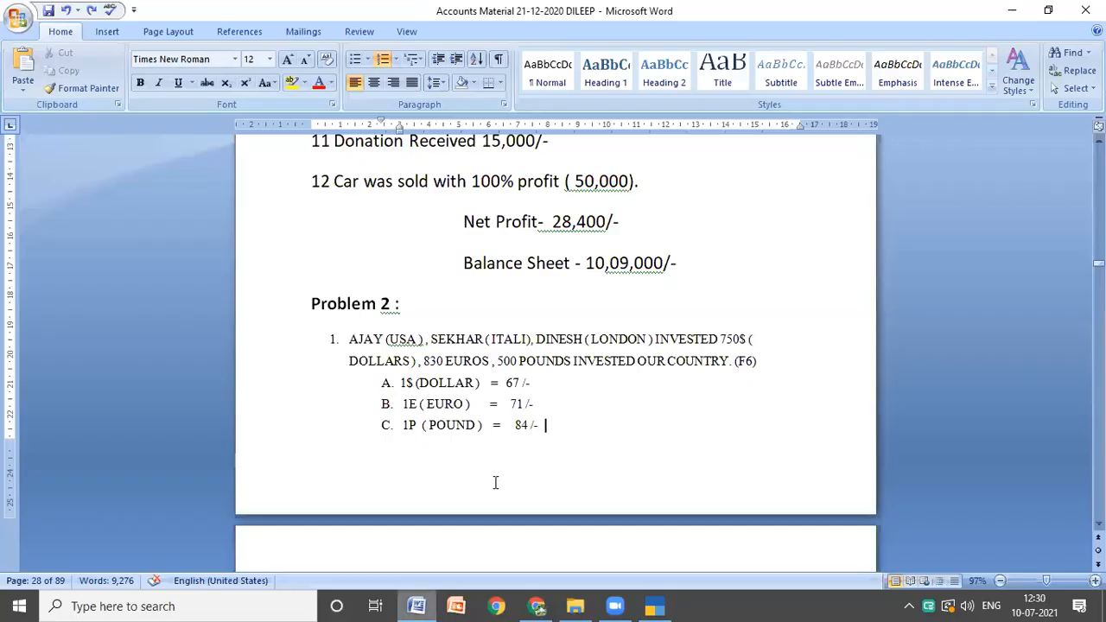
{"action": "scroll", "coordinate": [495, 482], "scroll_direction": "down", "scroll_amount": 4}
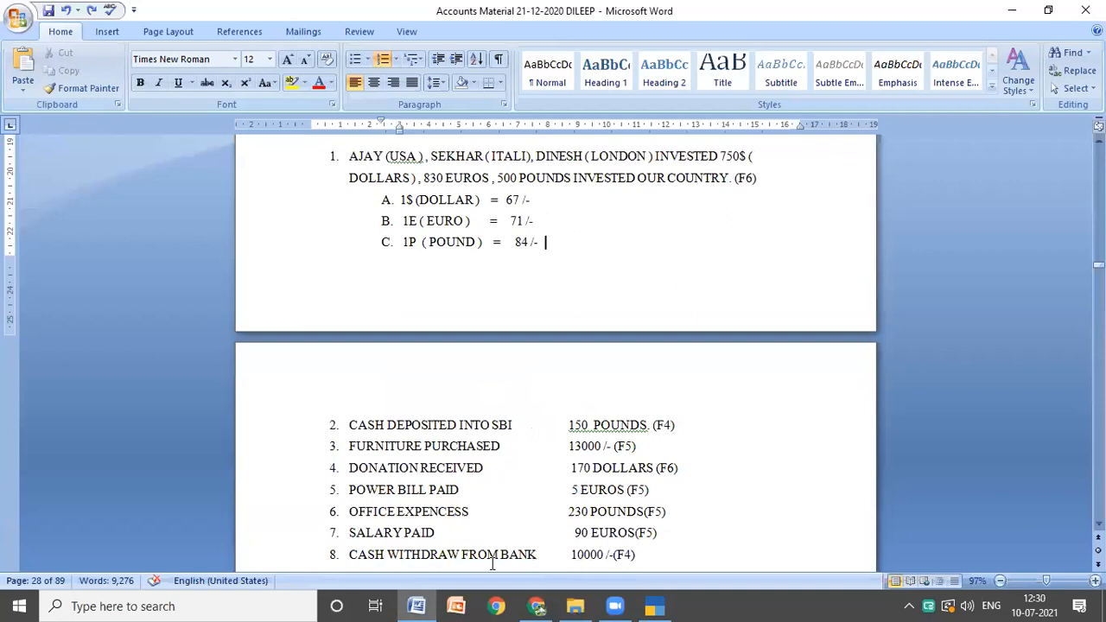
{"action": "left_click", "coordinate": [654, 605]}
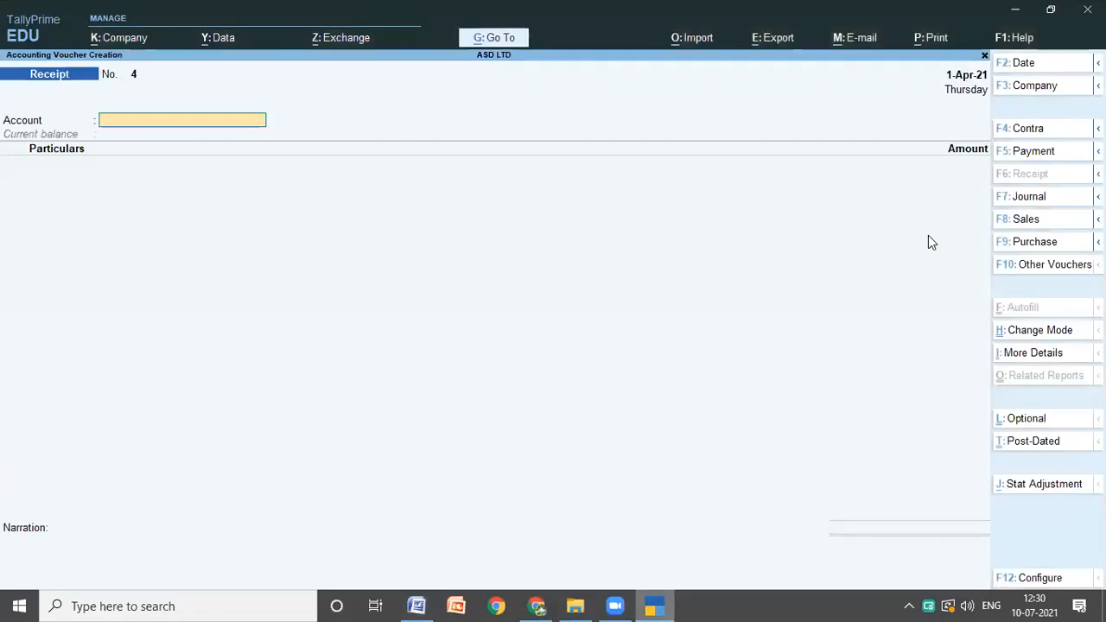
{"action": "left_click", "coordinate": [1026, 129]}
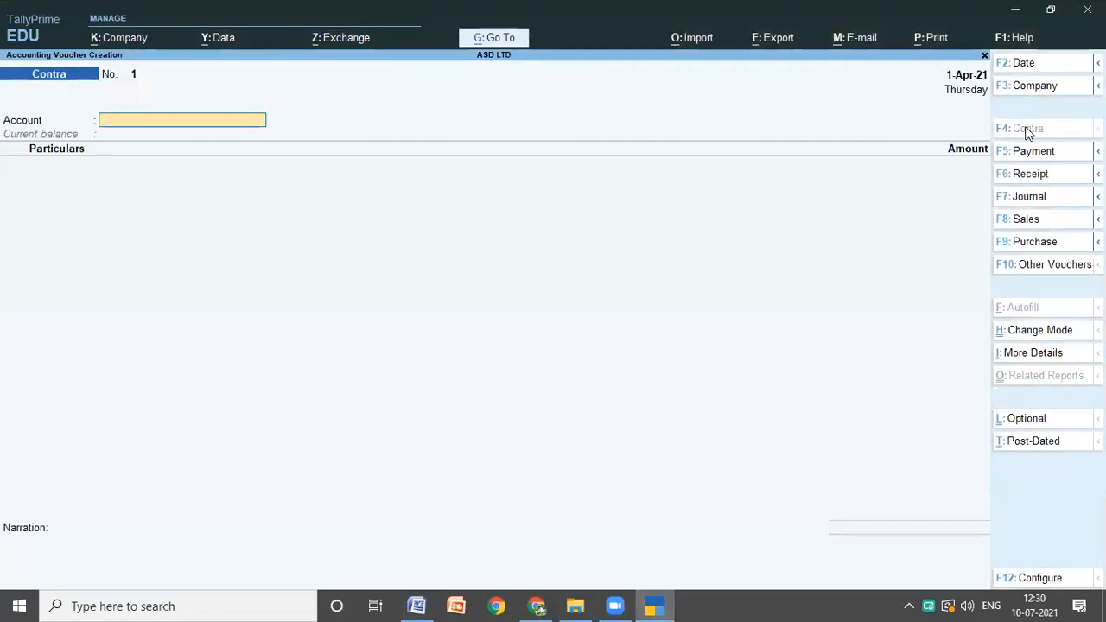
{"action": "type", "text": "S"}
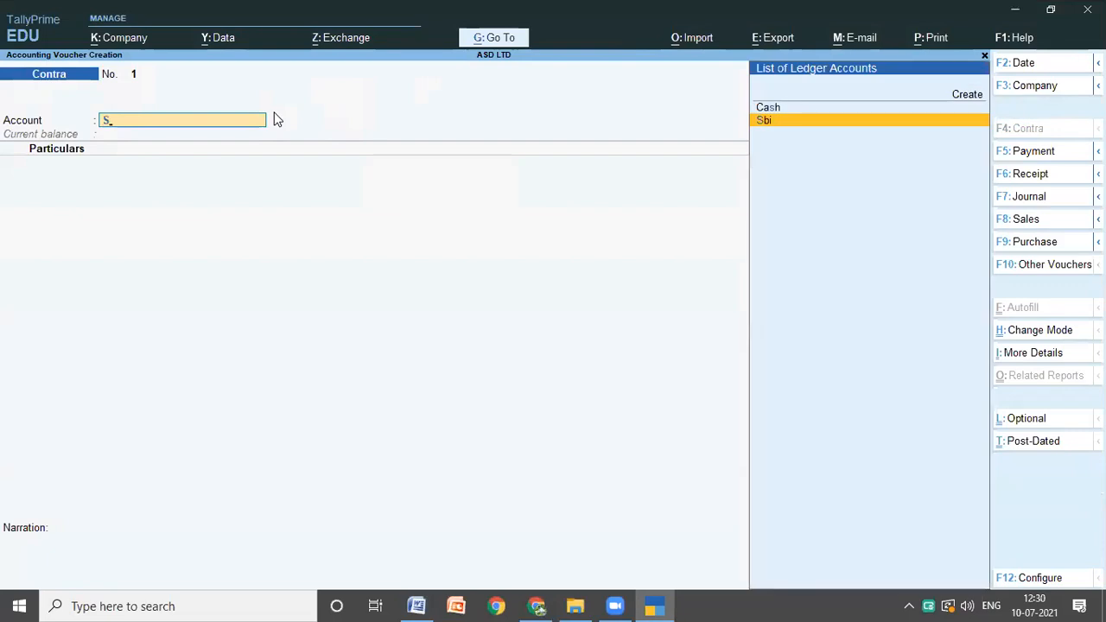
{"action": "key", "text": "Return"}
{"action": "type", "text": "C"}
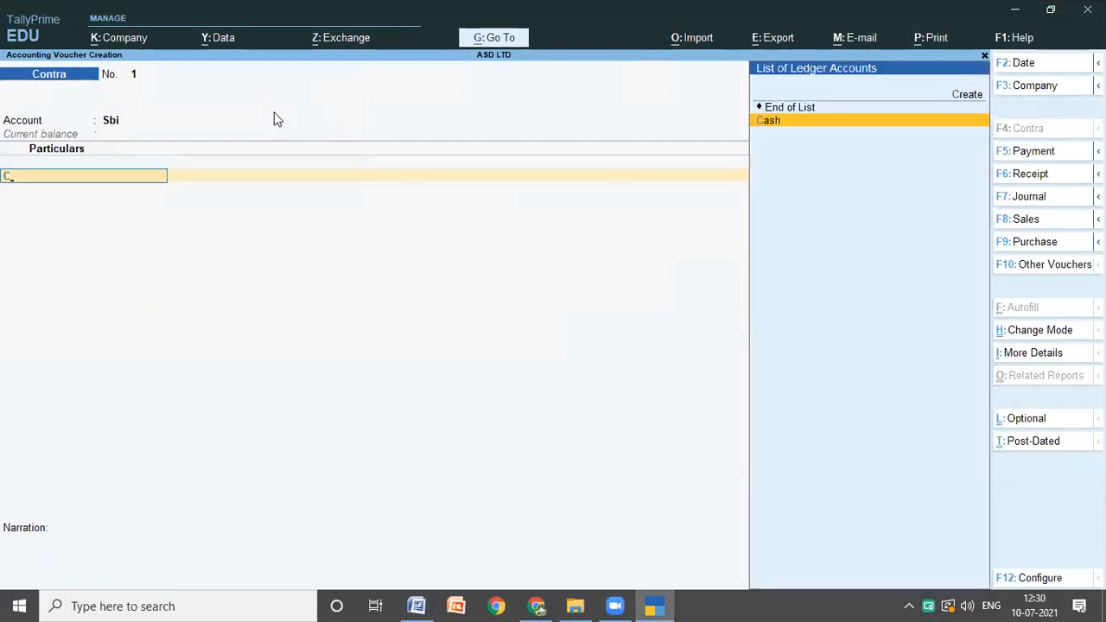
{"action": "key", "text": "Return"}
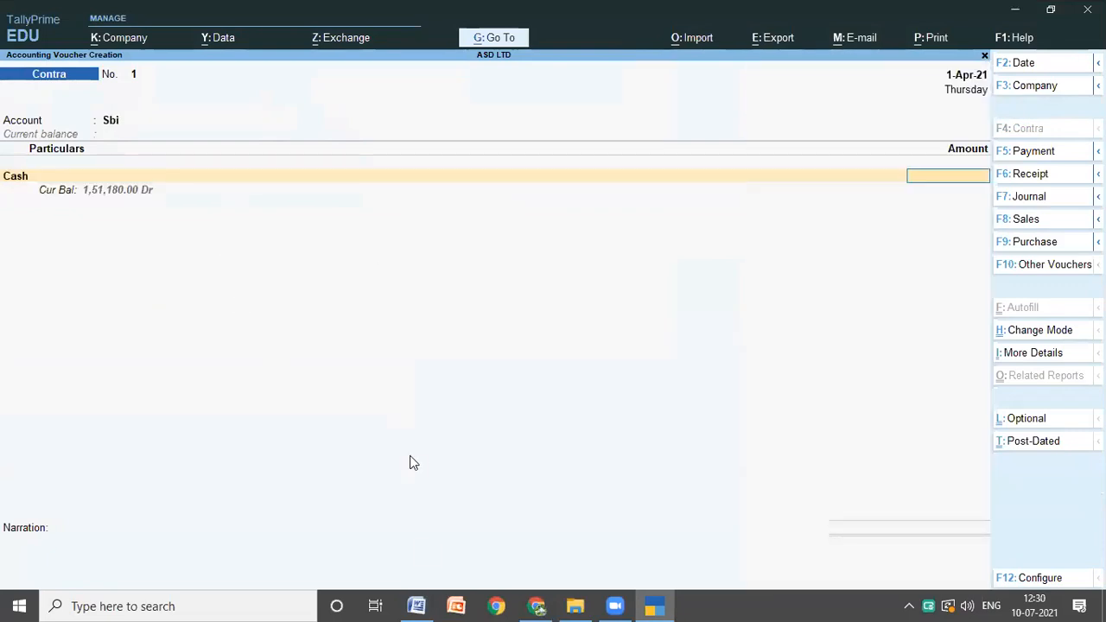
Step: Check the SBI deposit in the Word notes, enter 150 pounds for Cash in TallyPrime's contra voucher and keep the exchange rate of 84
{"action": "left_click", "coordinate": [419, 605]}
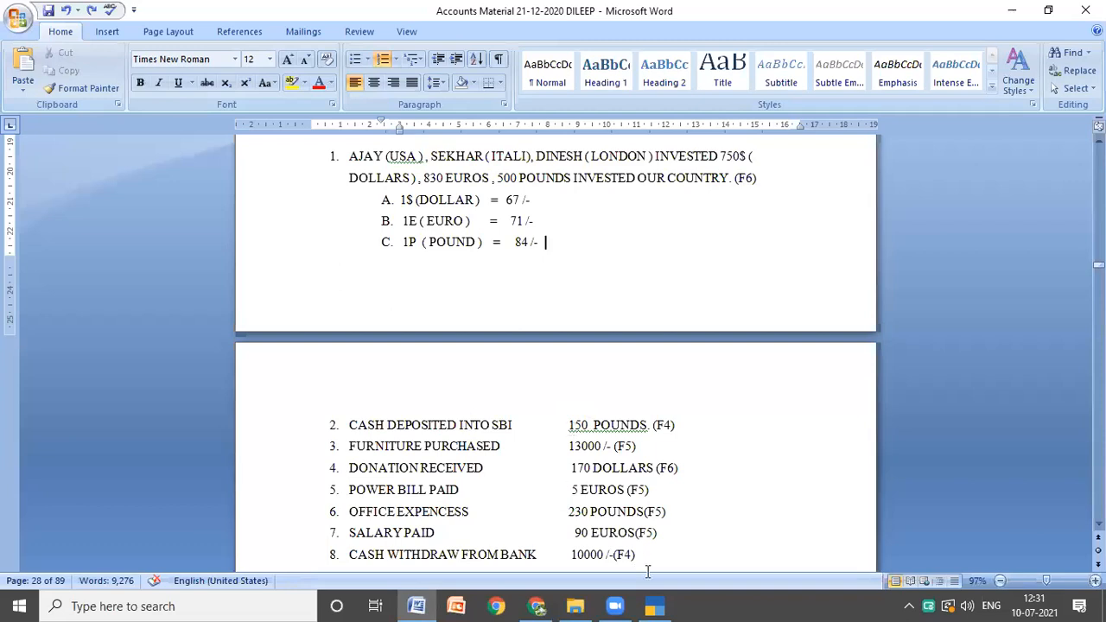
{"action": "left_click", "coordinate": [658, 606]}
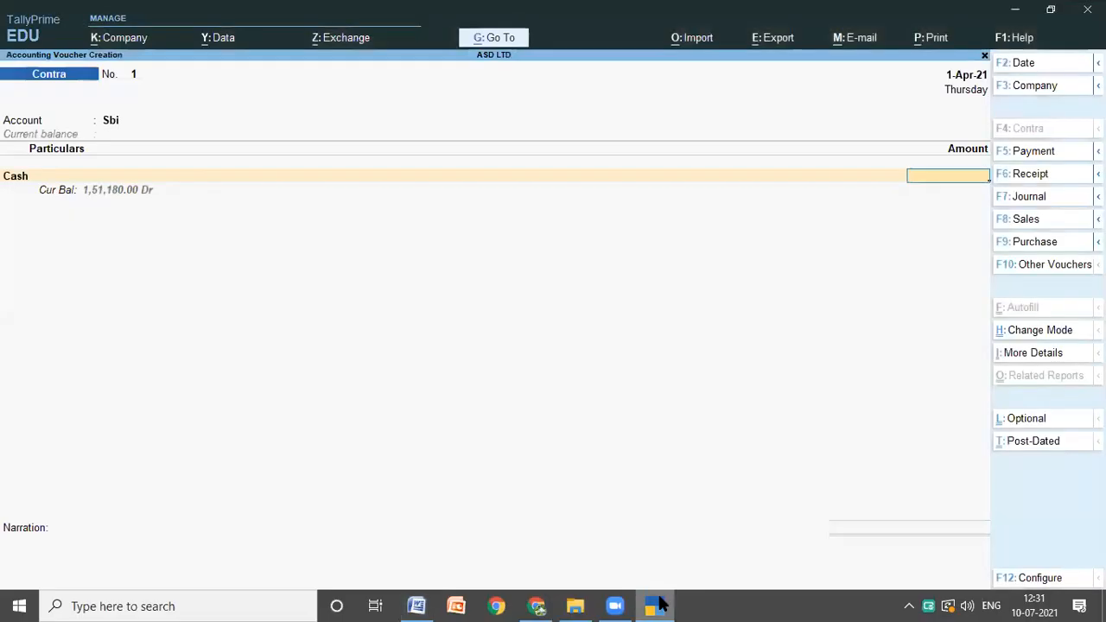
{"action": "type", "text": "P150"}
{"action": "key", "text": "Return"}
{"action": "key", "text": "Return"}
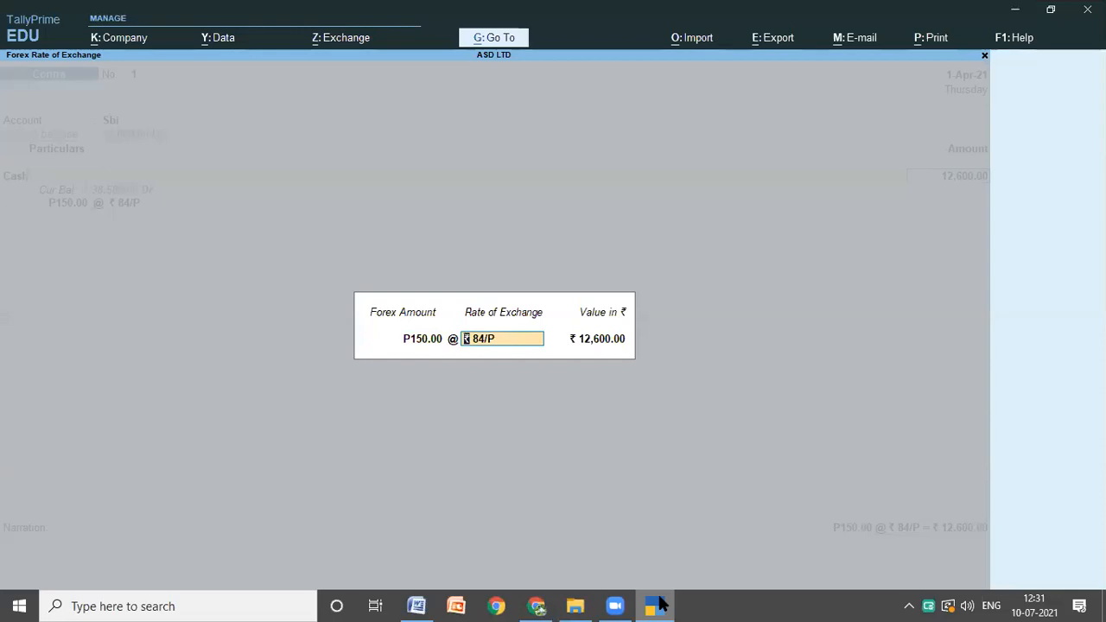
{"action": "key", "text": "Return"}
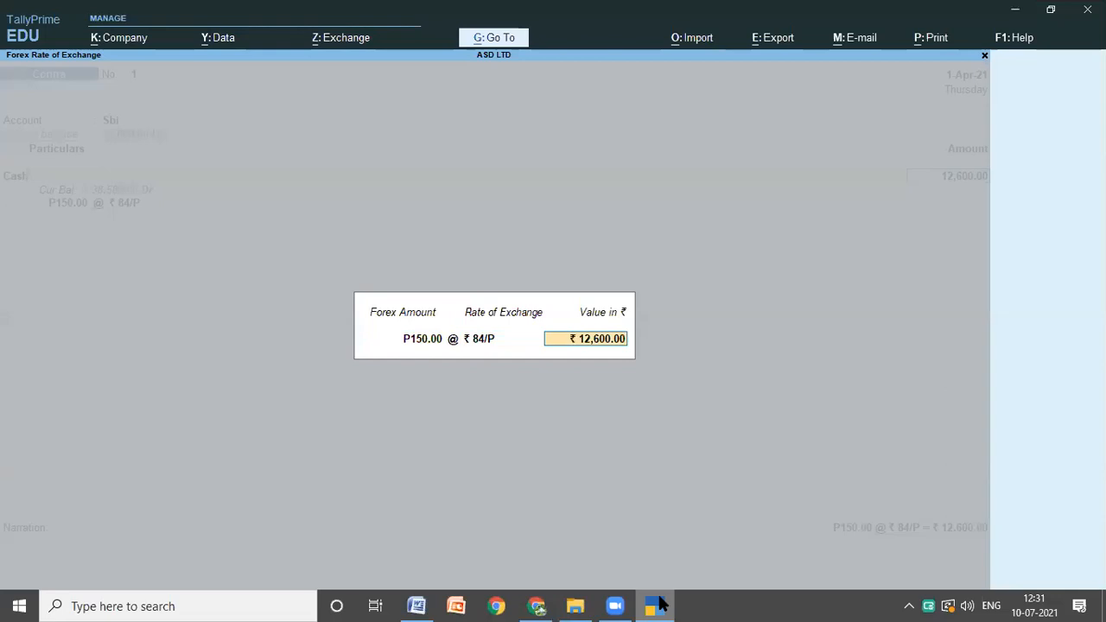
{"action": "key", "text": "Return"}
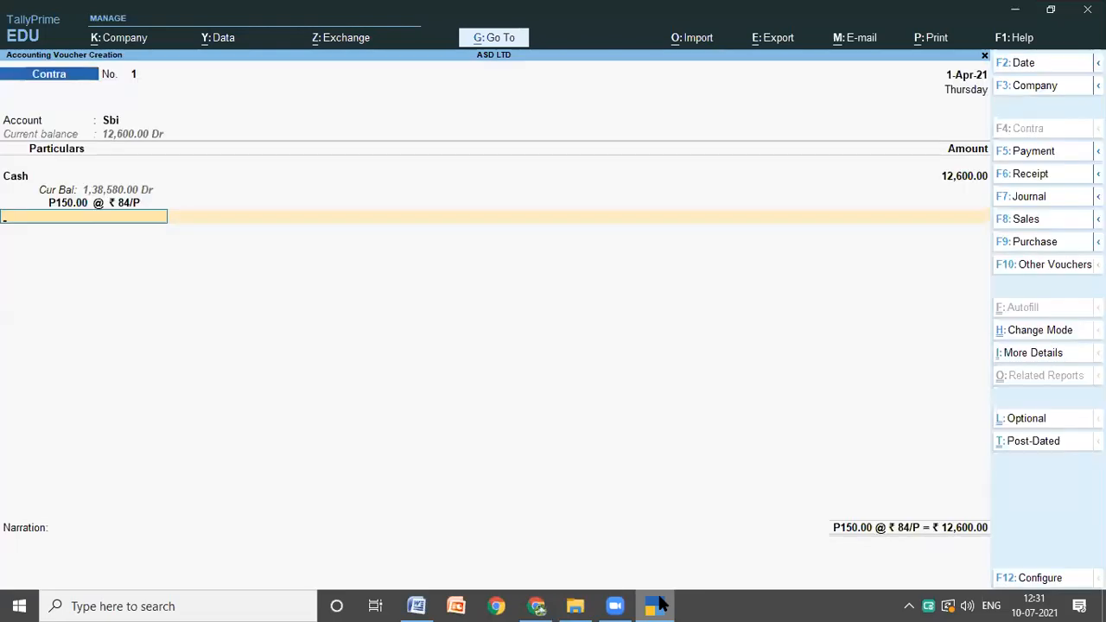
Step: End the contra voucher's entries, leave the narration empty and save the voucher
{"action": "key", "text": "Return"}
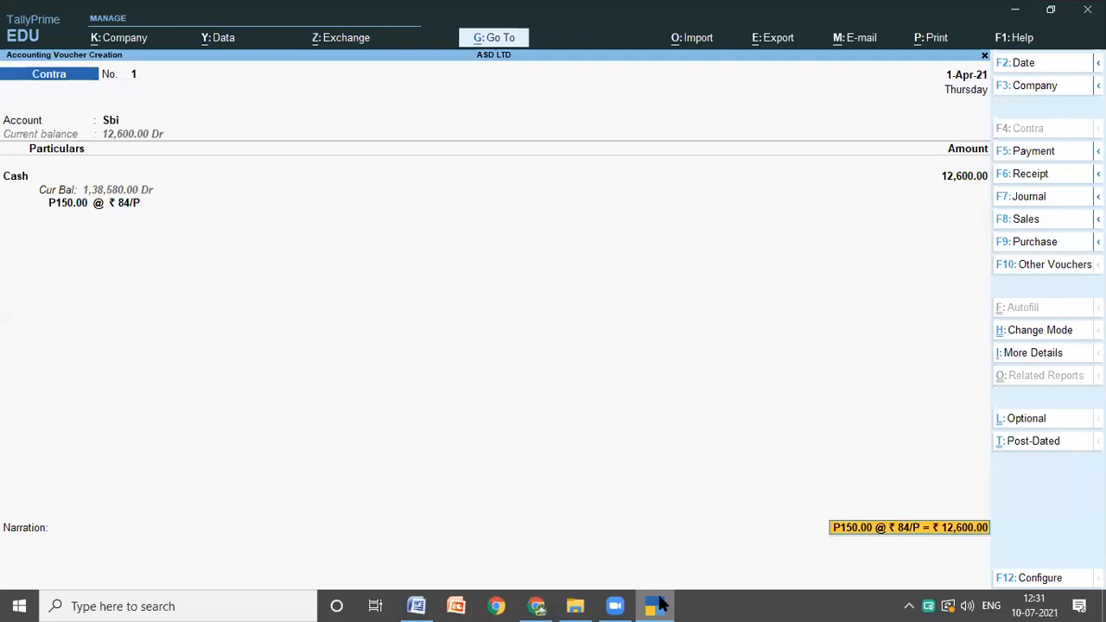
{"action": "key", "text": "Return"}
{"action": "key", "text": "Return"}
{"action": "key", "text": "Return"}
{"action": "key", "text": "Return"}
{"action": "key", "text": "Return"}
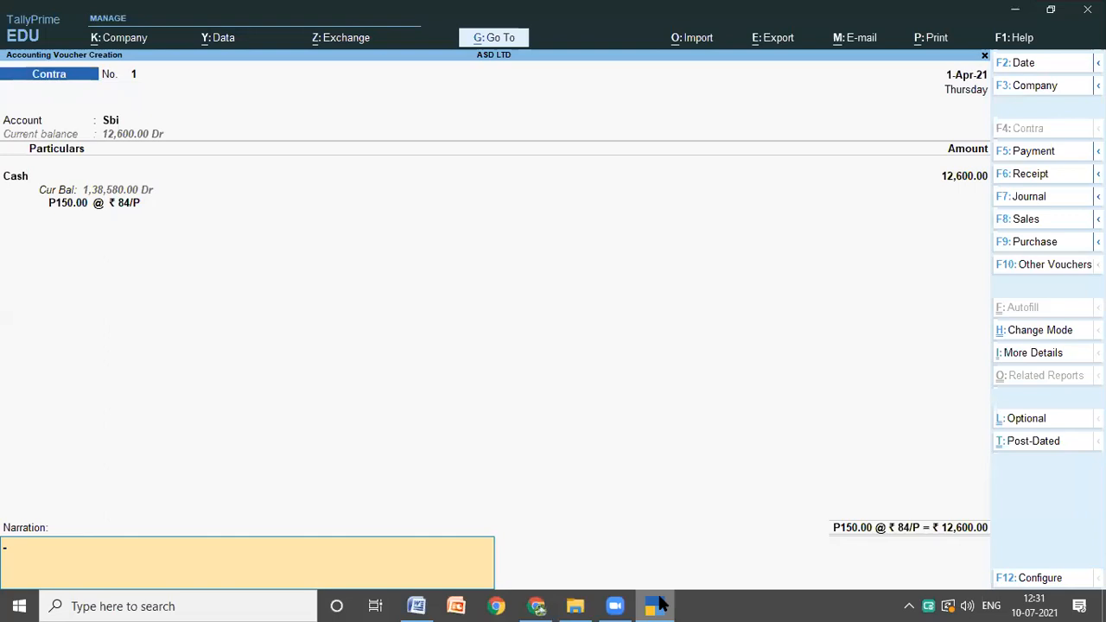
{"action": "key", "text": "Return"}
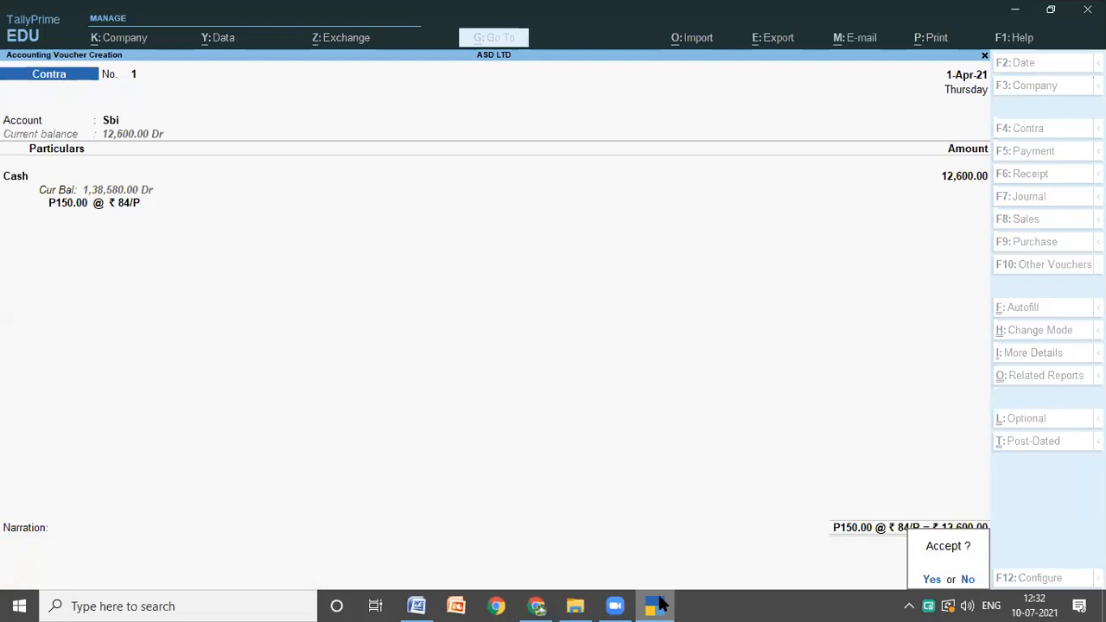
{"action": "key", "text": "Return"}
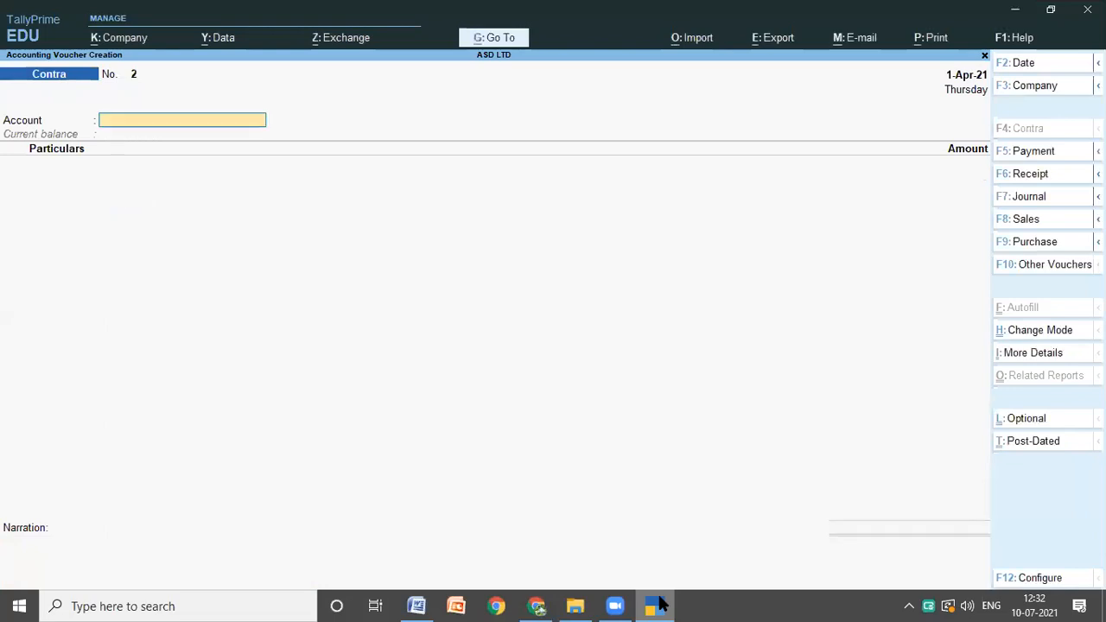
Step: Look up transaction 3 in the Word notes and start a TallyPrime payment voucher with Cash as the account and FURNITURE as the particulars
{"action": "left_click", "coordinate": [416, 604]}
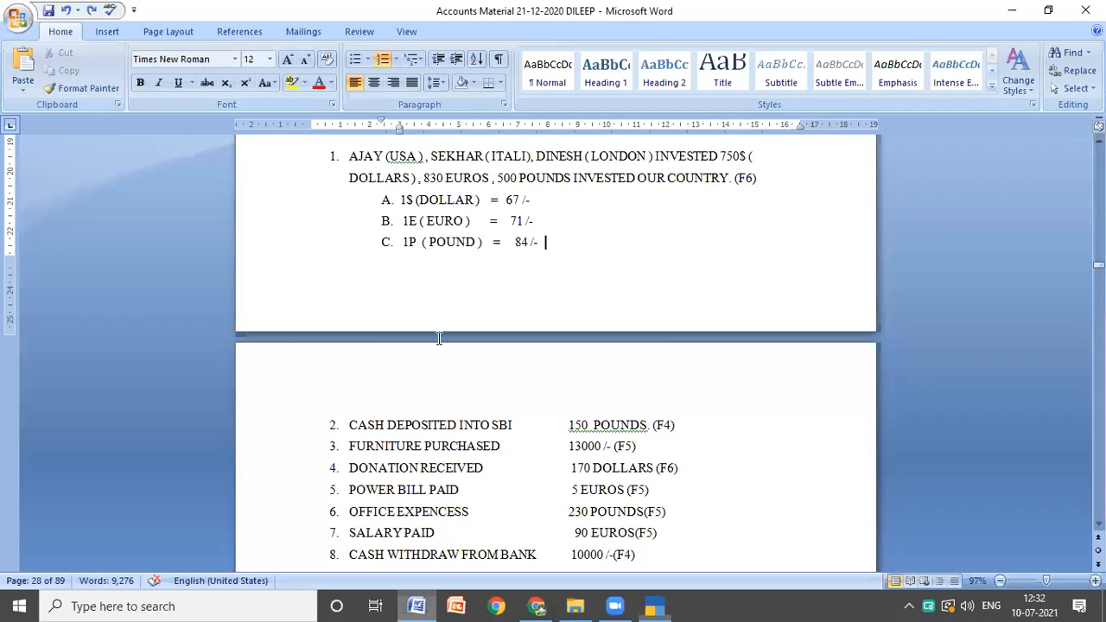
{"action": "scroll", "coordinate": [438, 338], "scroll_direction": "down", "scroll_amount": 3}
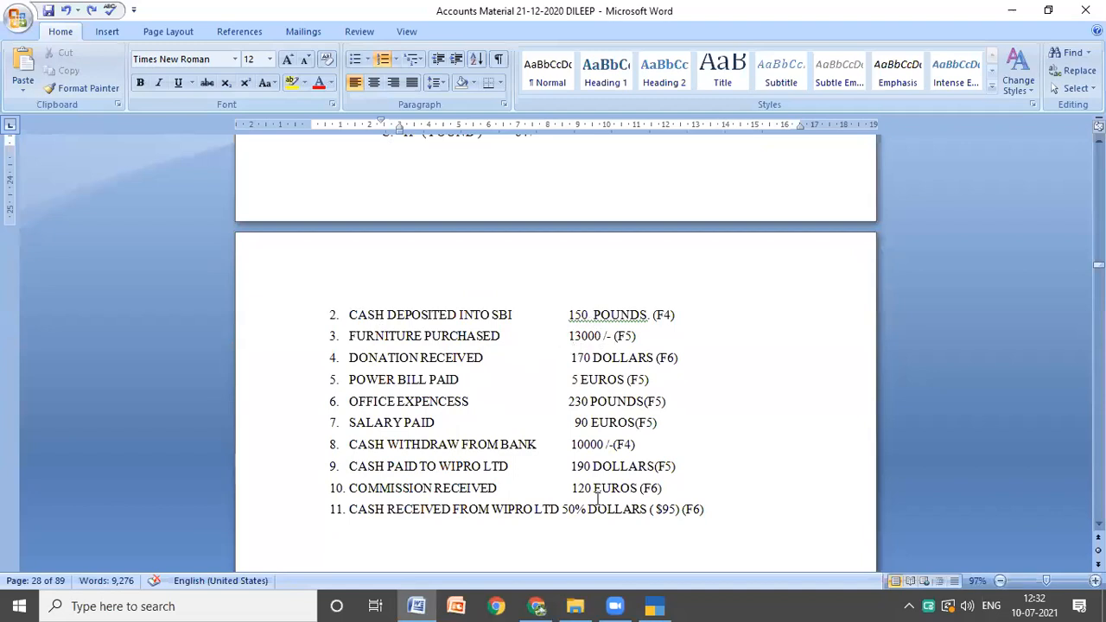
{"action": "left_click", "coordinate": [653, 598]}
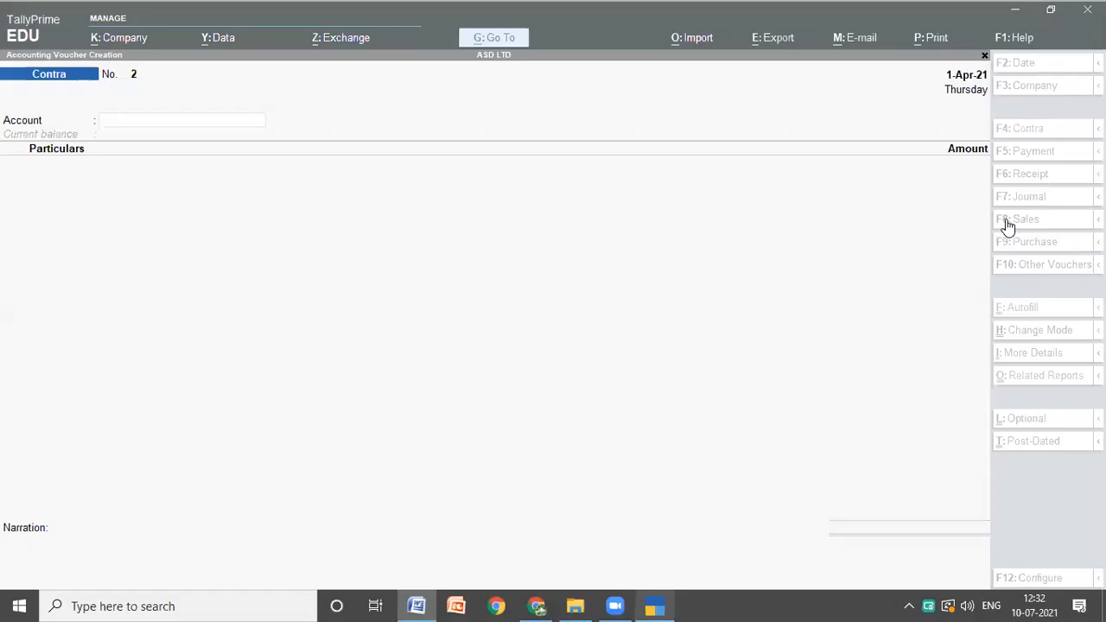
{"action": "left_click", "coordinate": [1032, 154]}
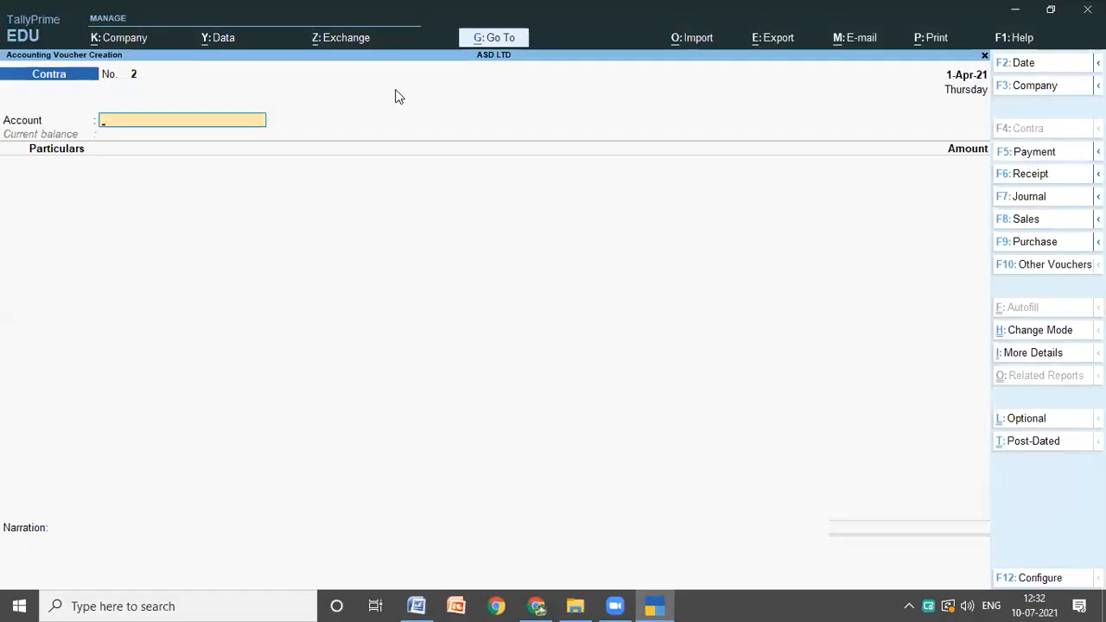
{"action": "type", "text": "C"}
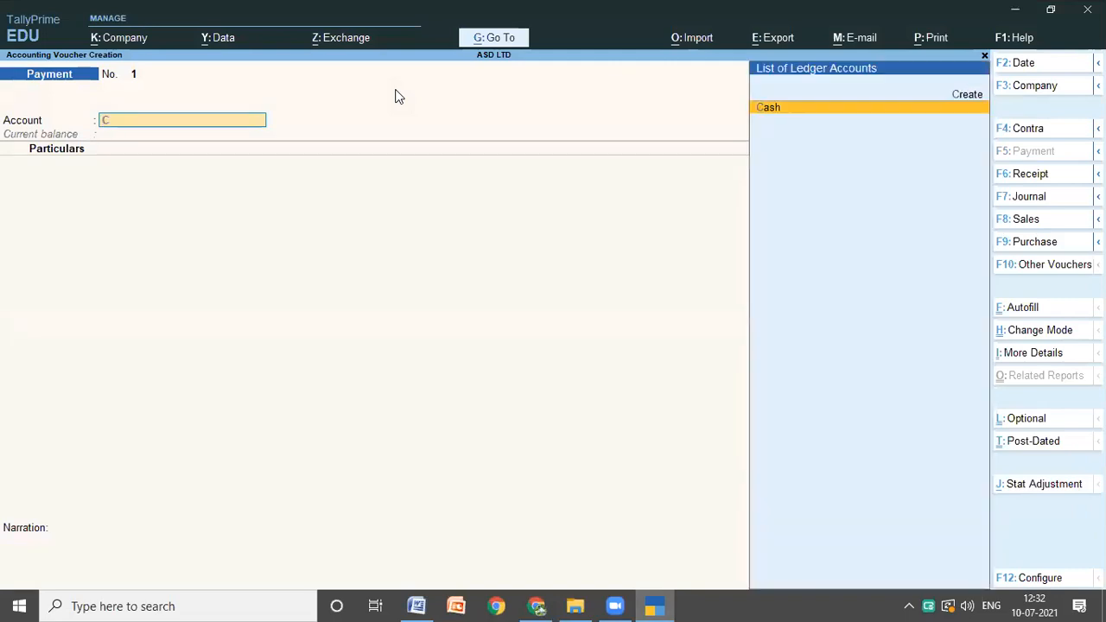
{"action": "key", "text": "Return"}
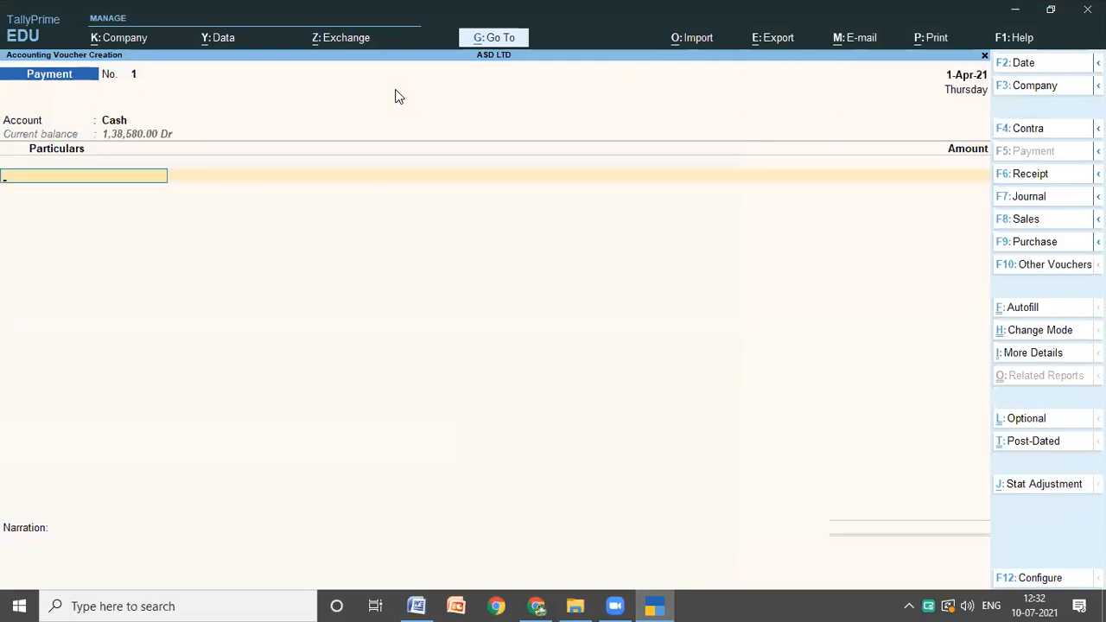
{"action": "key", "text": "Down"}
{"action": "key", "text": "Return"}
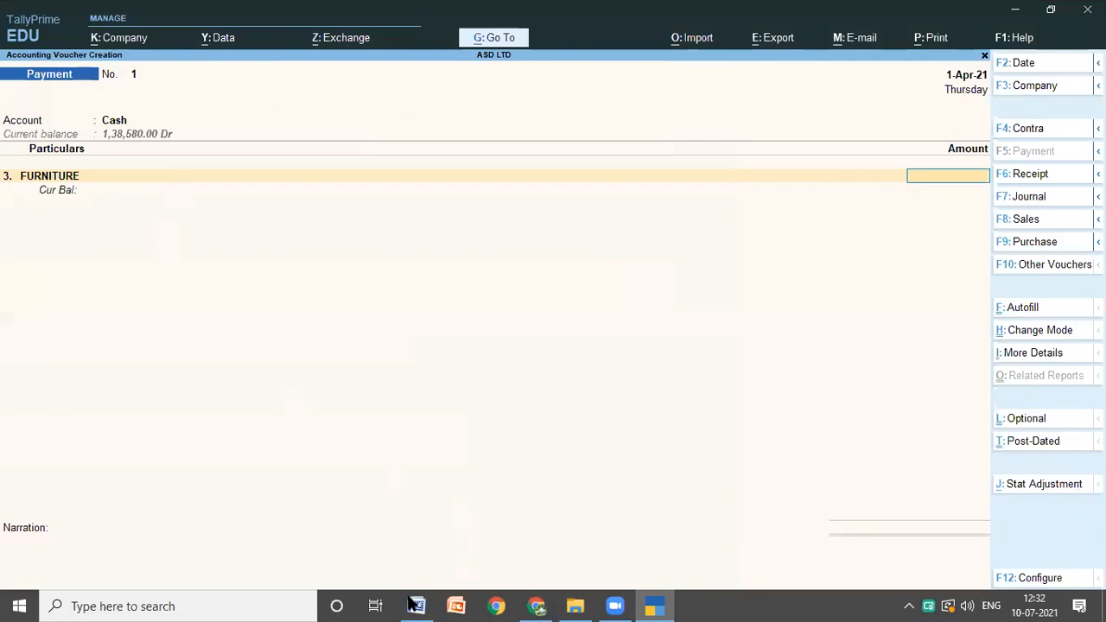
Step: Check the furniture price in the Word notes, enter 13000 as the payment amount in TallyPrime and save the voucher without a narration
{"action": "mouse_move", "coordinate": [416, 604]}
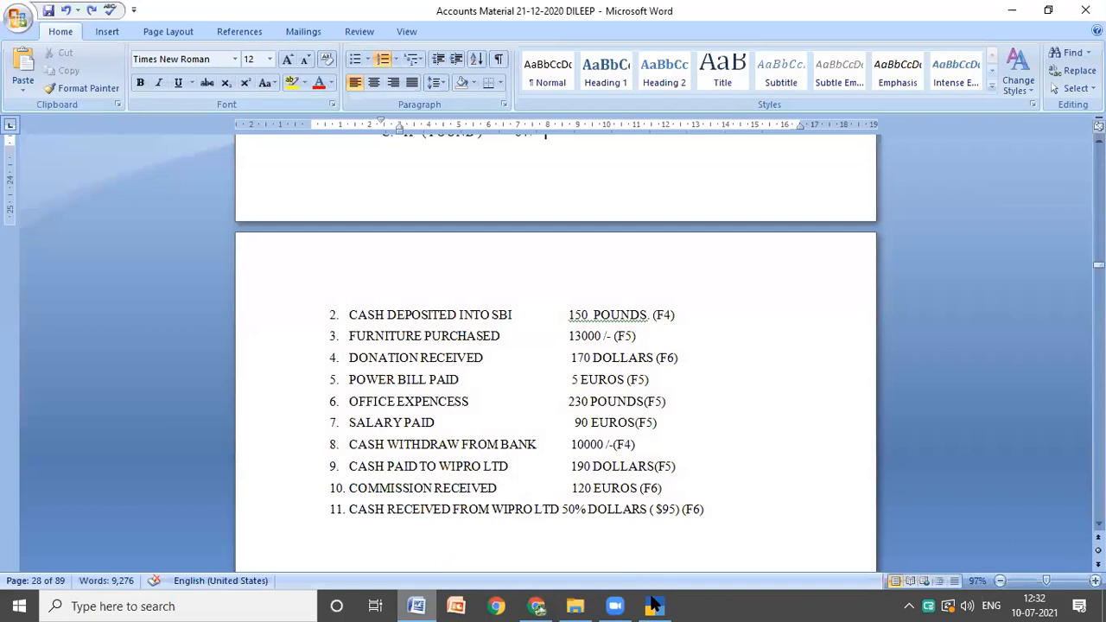
{"action": "left_click", "coordinate": [654, 604]}
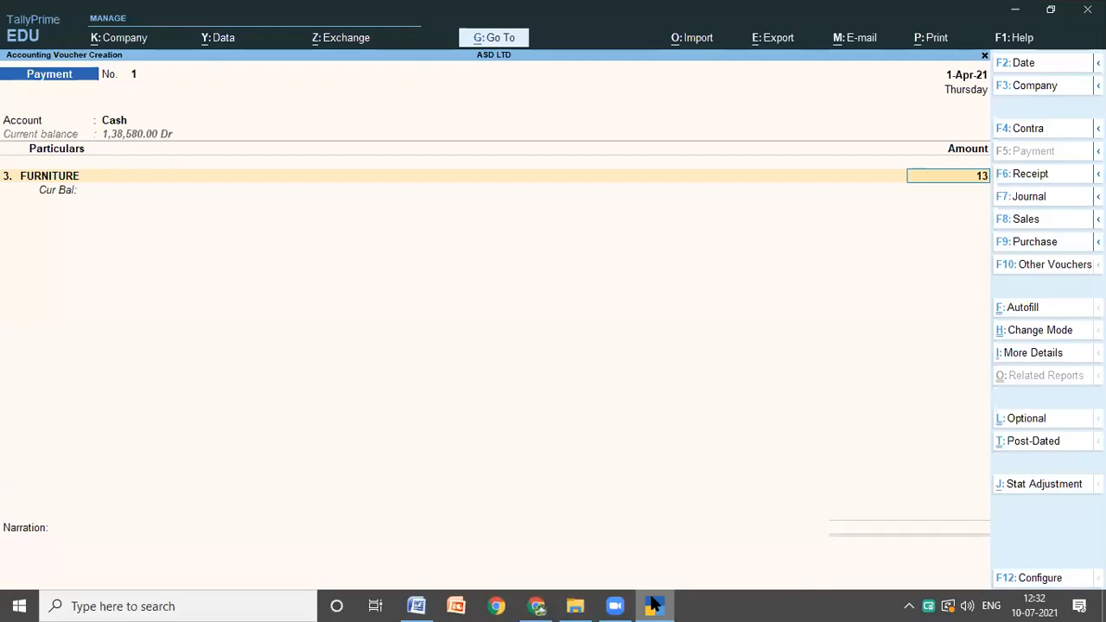
{"action": "type", "text": "000"}
{"action": "key", "text": "Return"}
{"action": "key", "text": "Return"}
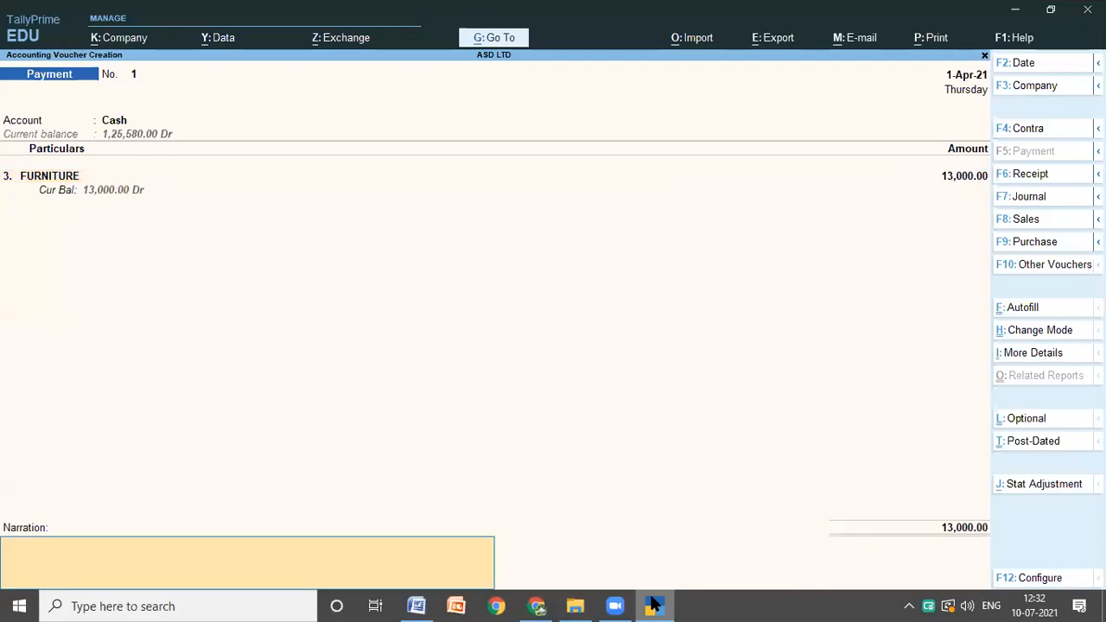
{"action": "key", "text": "Return"}
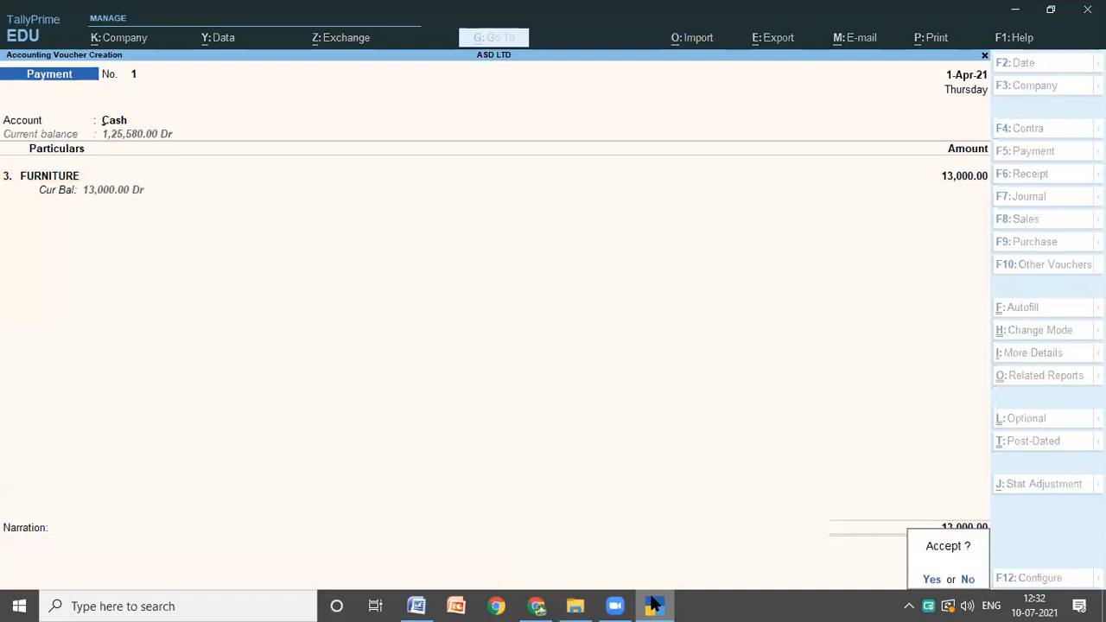
{"action": "key", "text": "Return"}
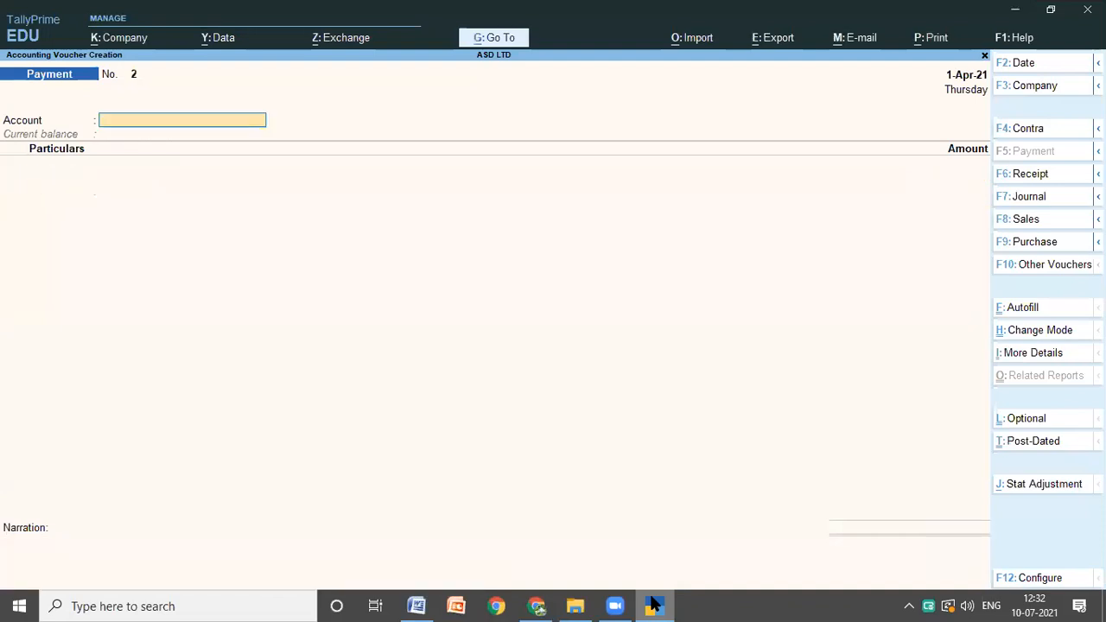
Step: Look up transaction 4 in the Word notes and start a TallyPrime receipt voucher with Cash as the account and DONATION RECEIVED as the particulars
{"action": "left_click", "coordinate": [417, 605]}
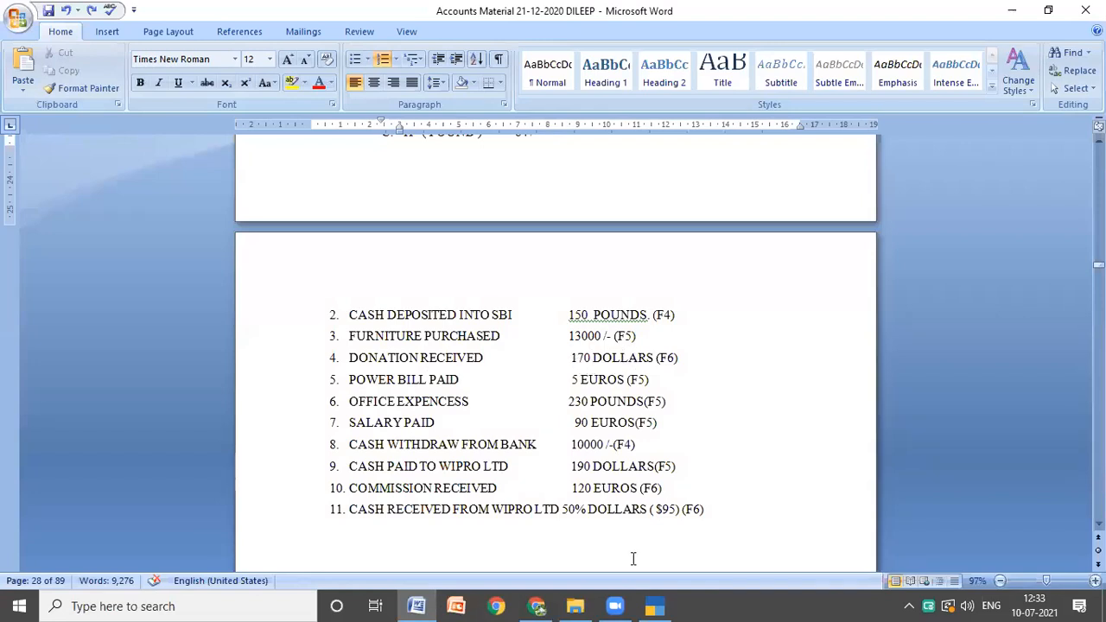
{"action": "left_click", "coordinate": [655, 605]}
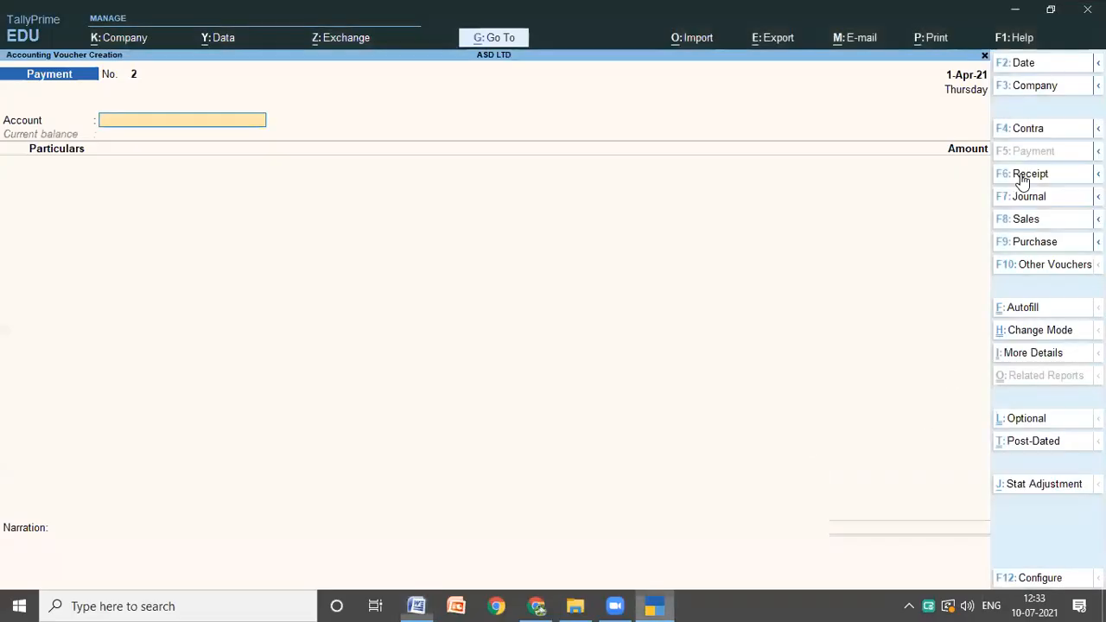
{"action": "left_click", "coordinate": [1024, 175]}
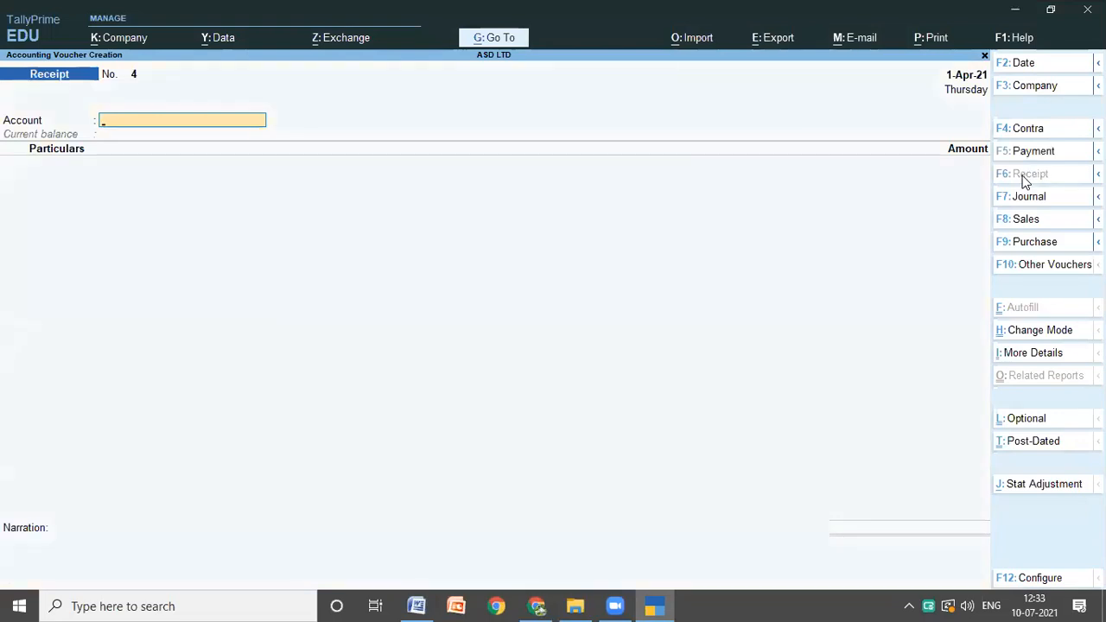
{"action": "type", "text": "C"}
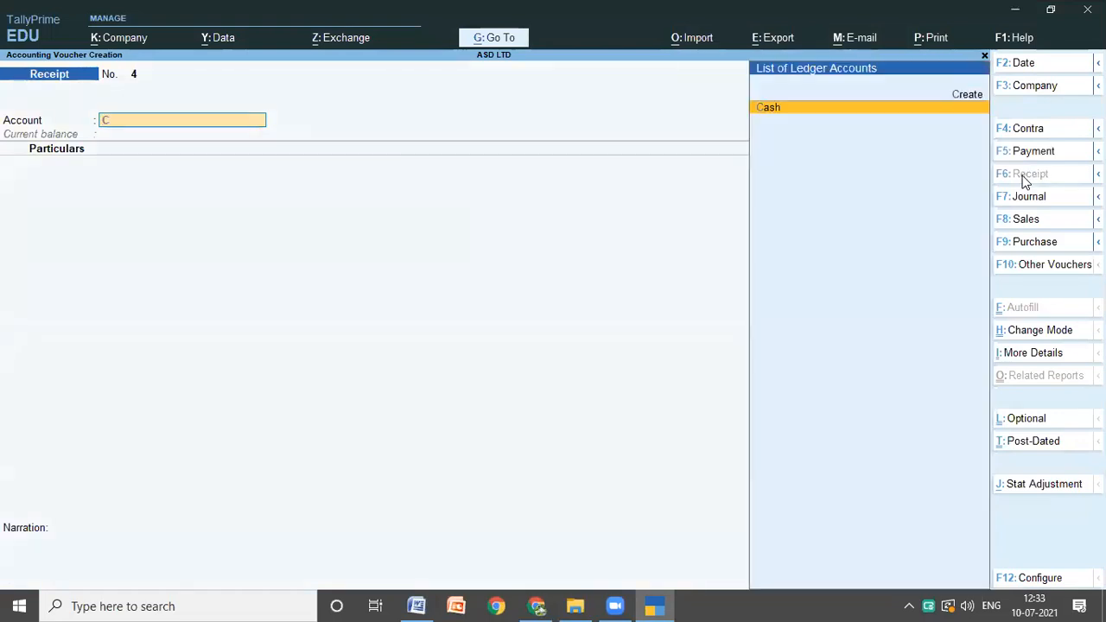
{"action": "key", "text": "Return"}
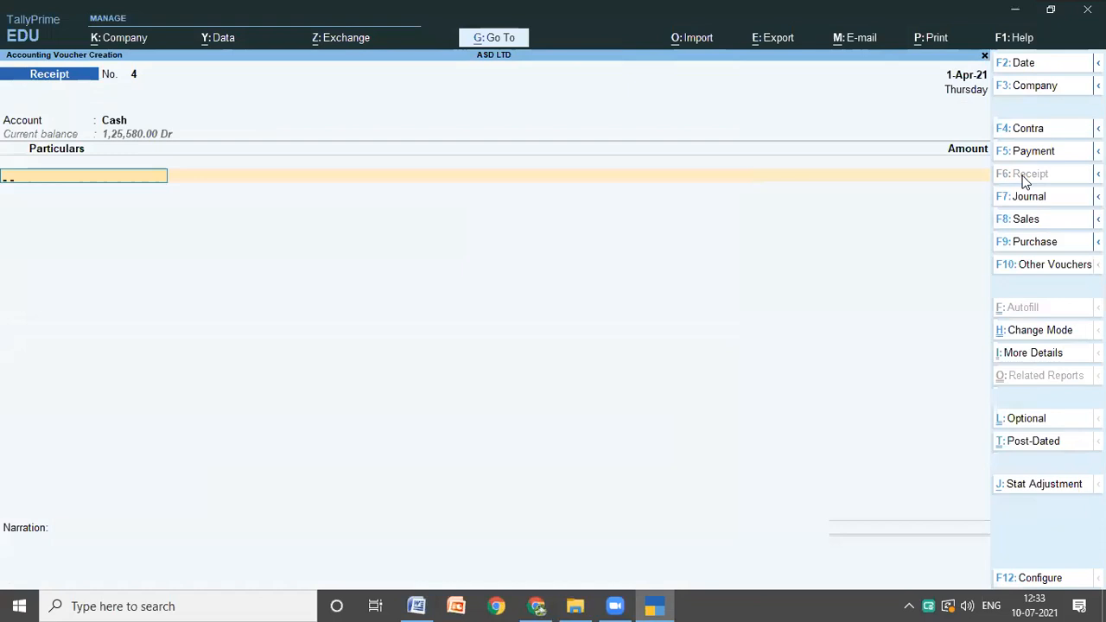
{"action": "type", "text": "D"}
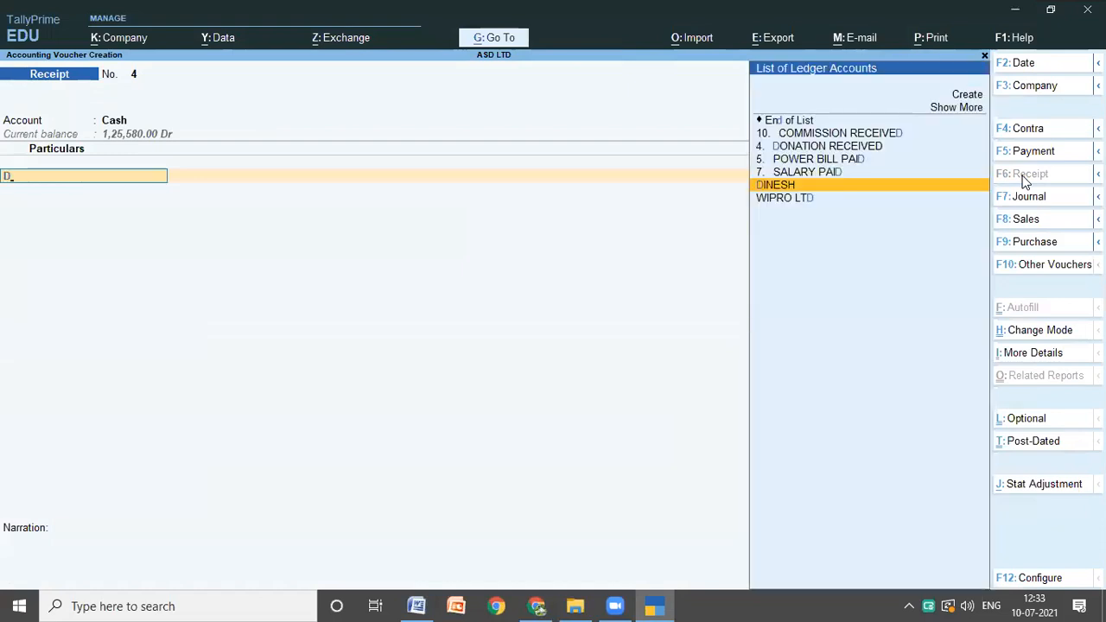
{"action": "key", "text": "Up"}
{"action": "key", "text": "Up"}
{"action": "key", "text": "Up"}
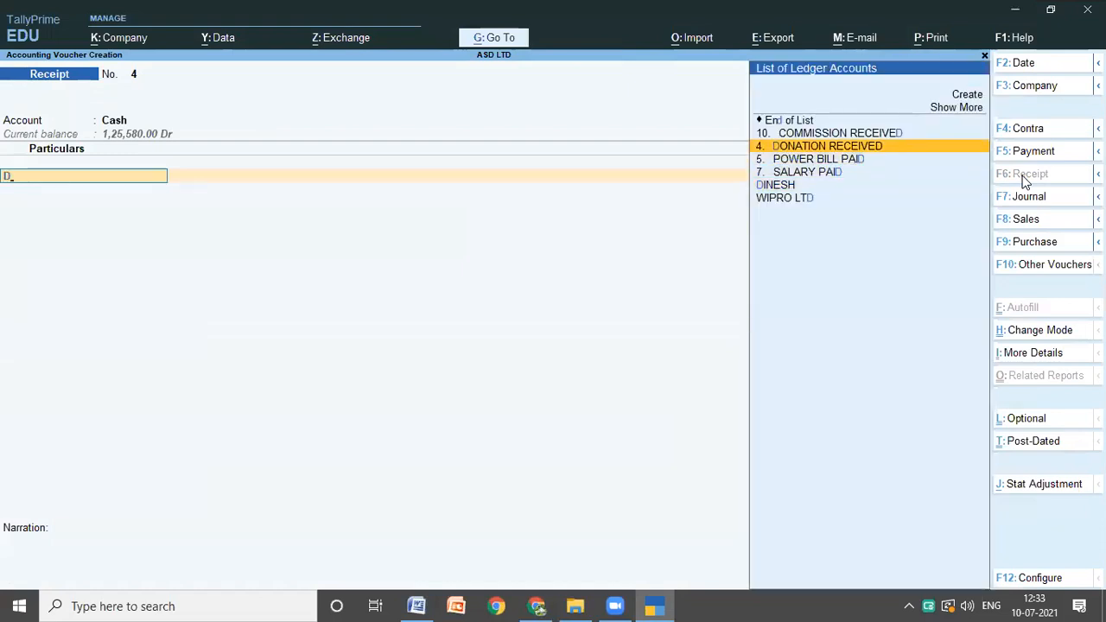
{"action": "key", "text": "Return"}
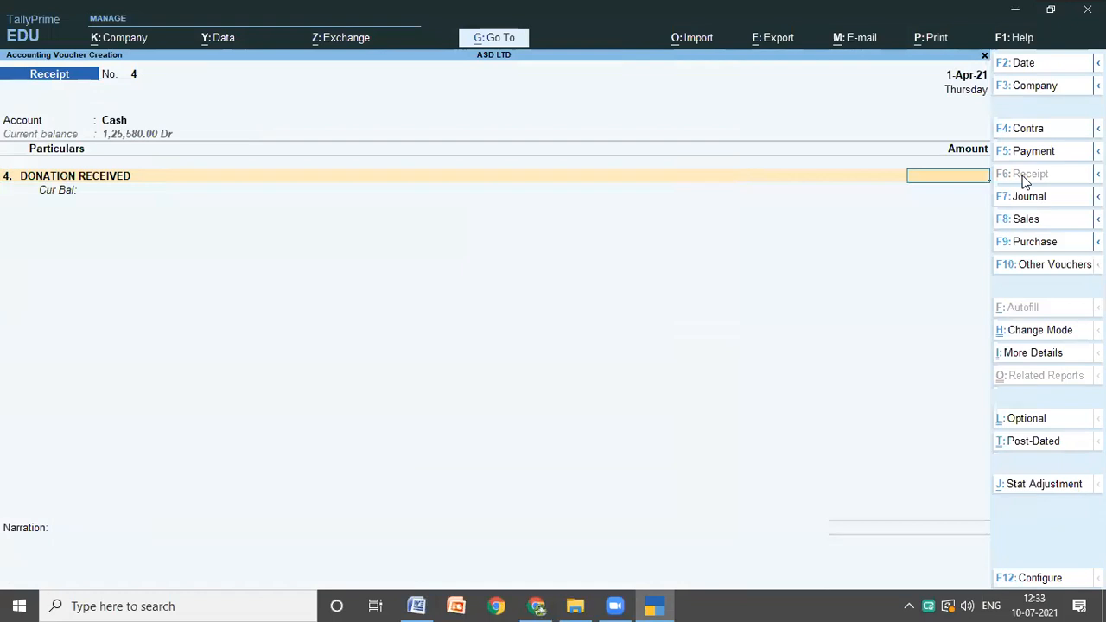
Step: Check the donation amount in the Word notes and enter 170$ for the DONATION RECEIVED ledger in TallyPrime
{"action": "left_click", "coordinate": [430, 603]}
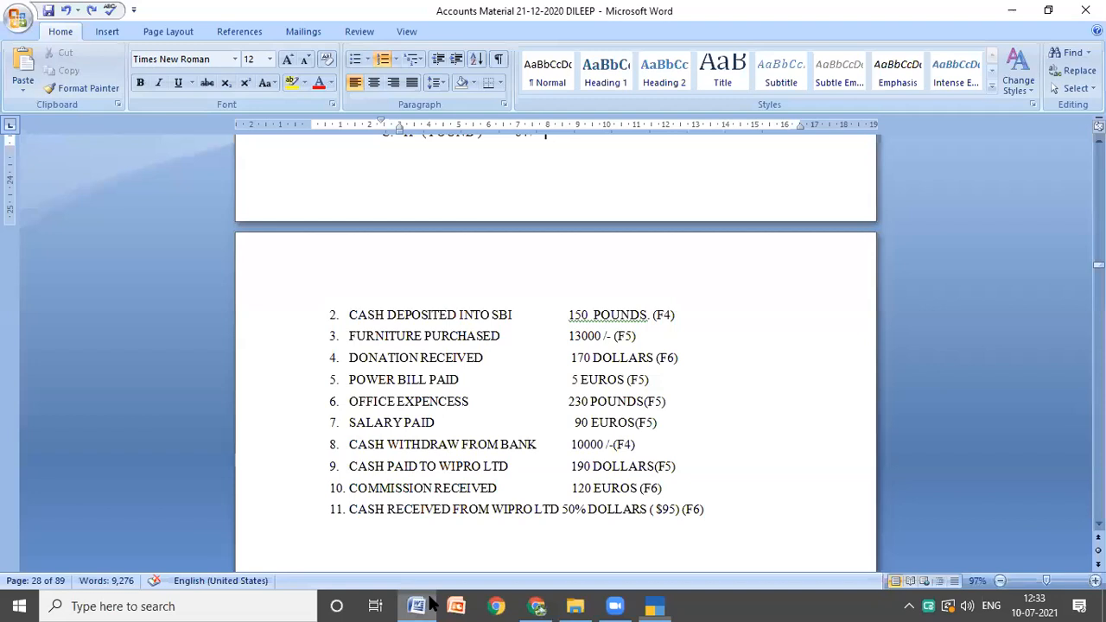
{"action": "mouse_move", "coordinate": [665, 605]}
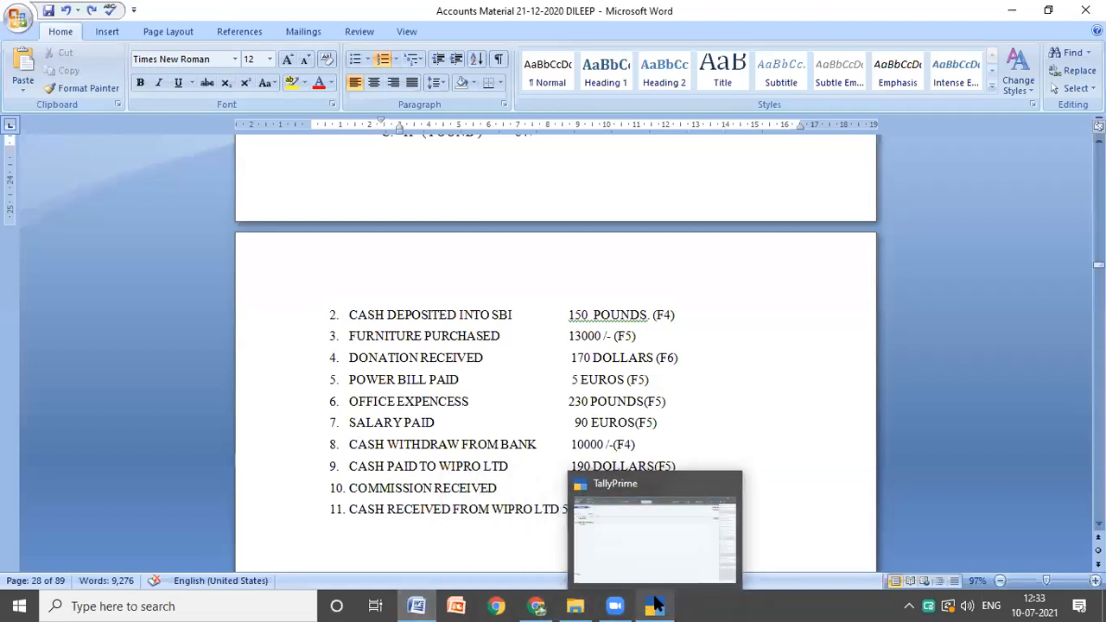
{"action": "left_click", "coordinate": [655, 604]}
{"action": "type", "text": "170"}
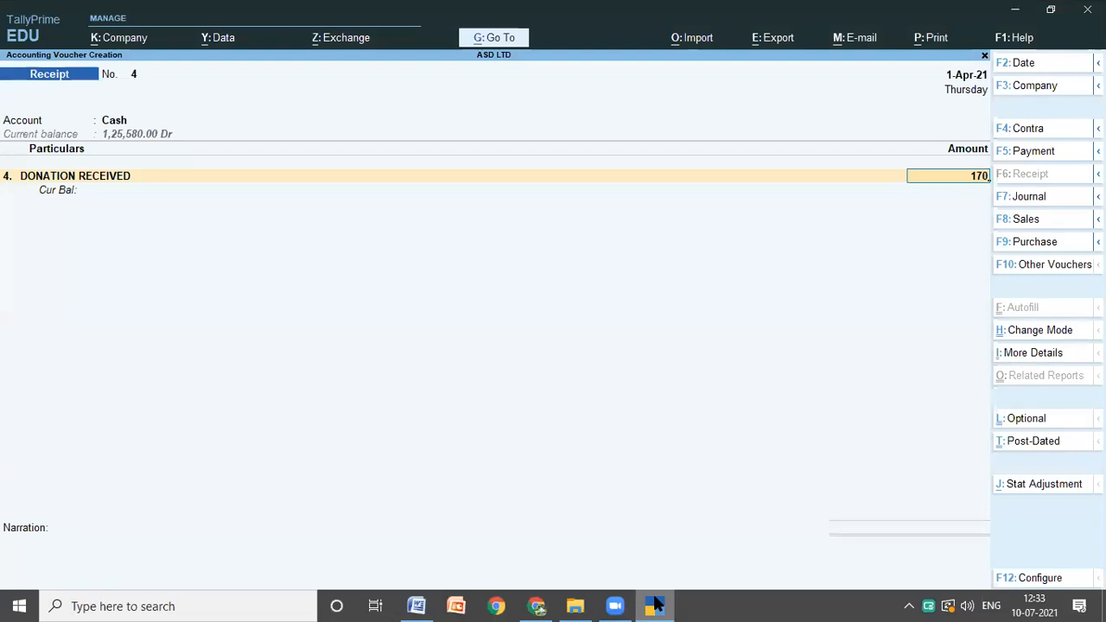
{"action": "type", "text": "$"}
{"action": "key", "text": "Return"}
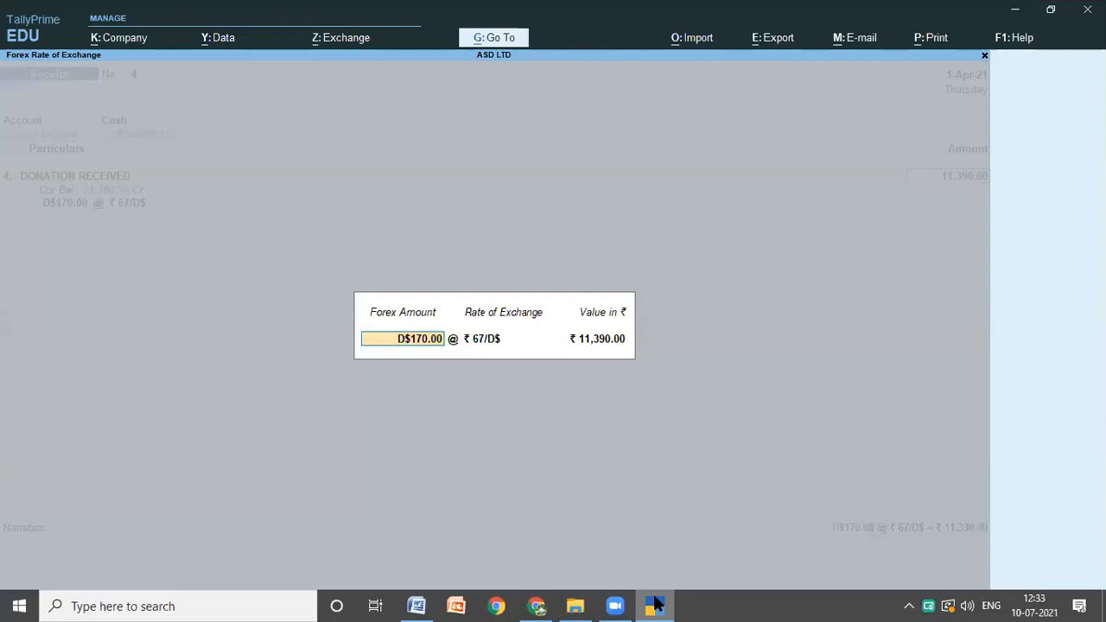
Step: Keep the exchange rate of 67 per dollar for the donation and save the receipt voucher without a narration
{"action": "key", "text": "Return"}
{"action": "key", "text": "Return"}
{"action": "key", "text": "Return"}
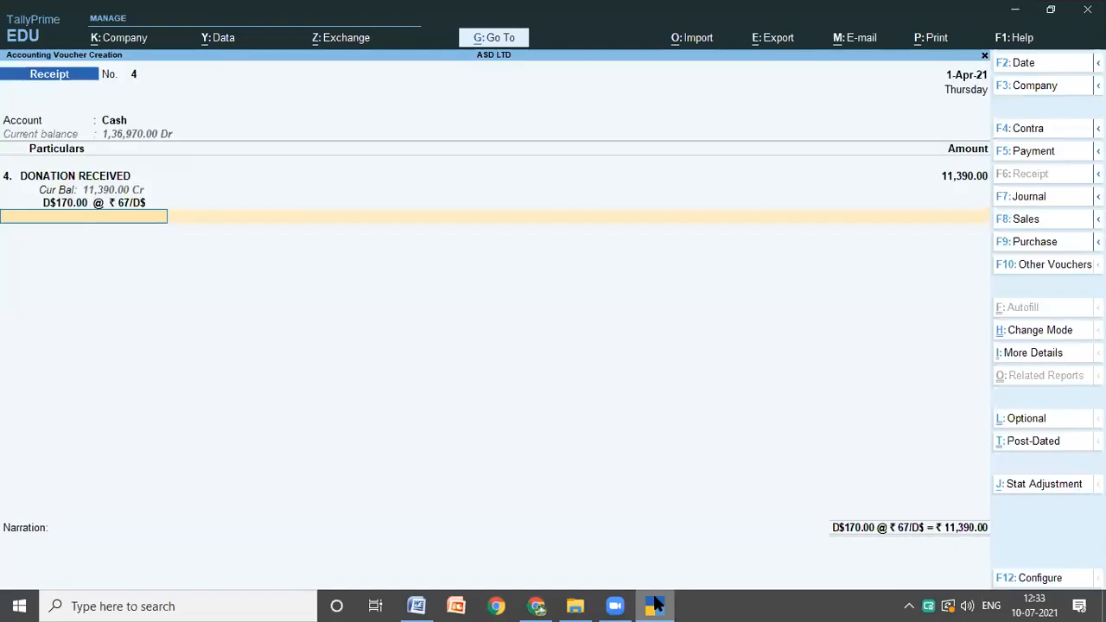
{"action": "key", "text": "Return"}
{"action": "key", "text": "Return"}
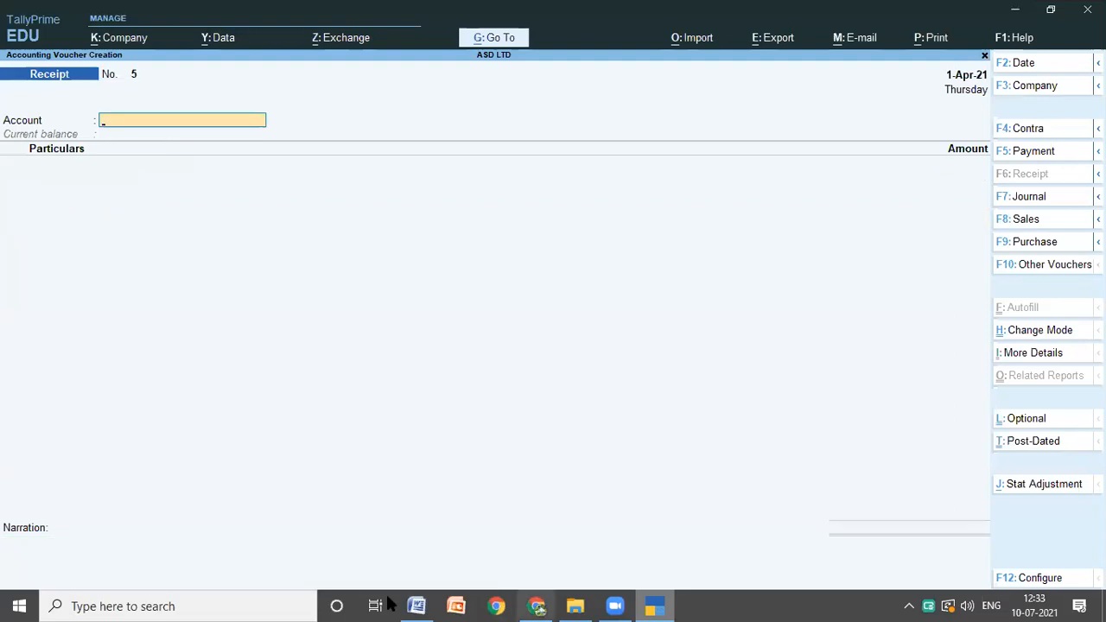
Step: Look up transaction 5 in the Word notes and start a TallyPrime payment voucher with Cash as the account and POWER BILL PAID as the particulars
{"action": "left_click", "coordinate": [415, 606]}
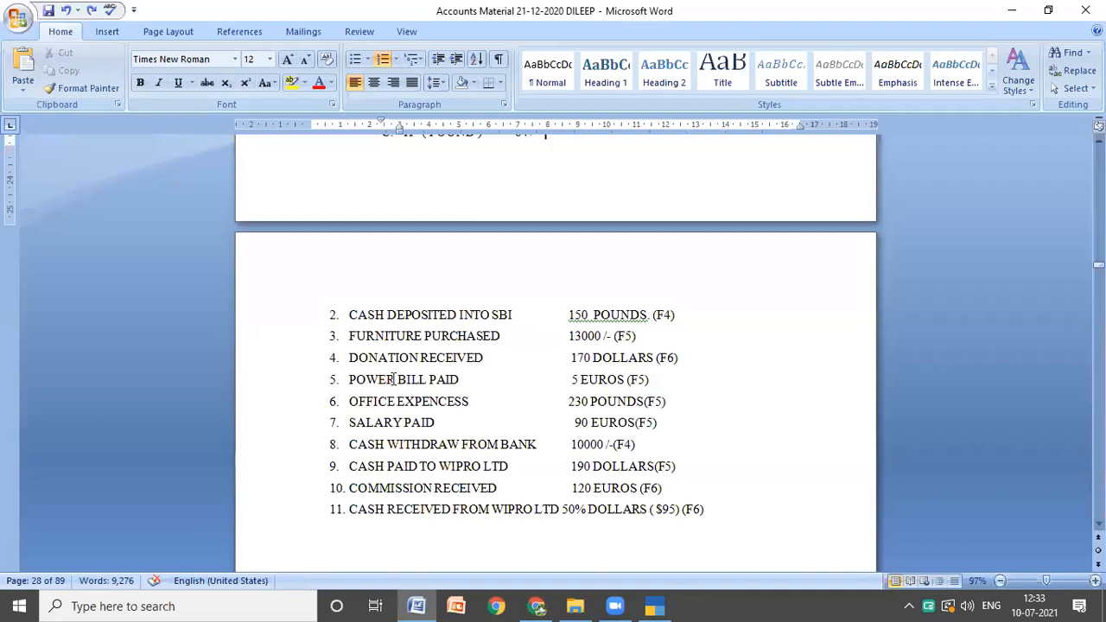
{"action": "left_click", "coordinate": [653, 604]}
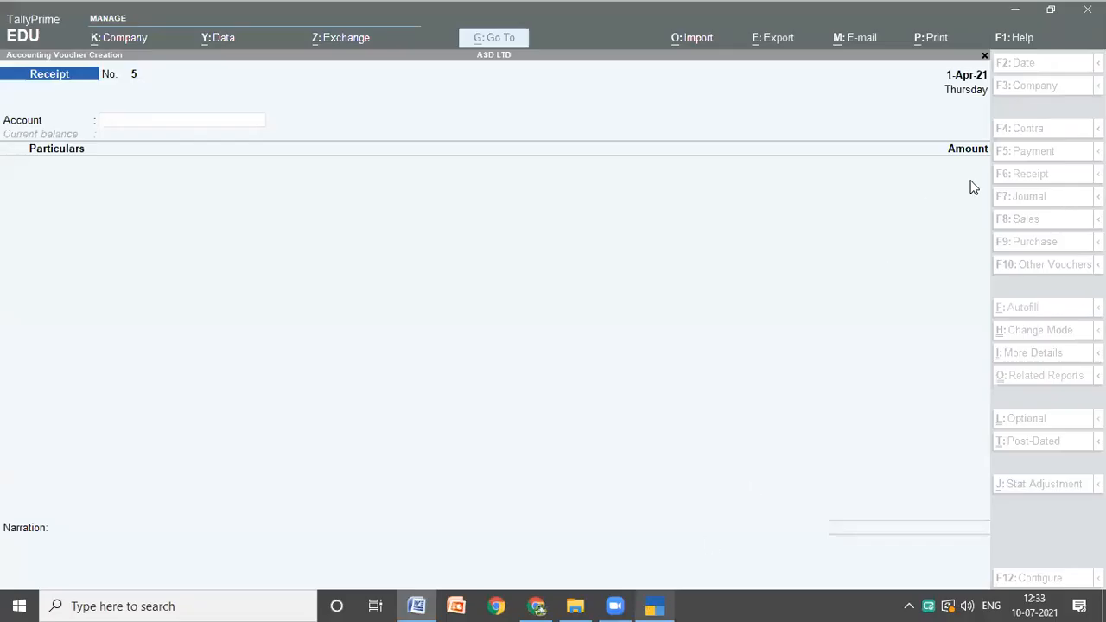
{"action": "left_click", "coordinate": [1031, 174]}
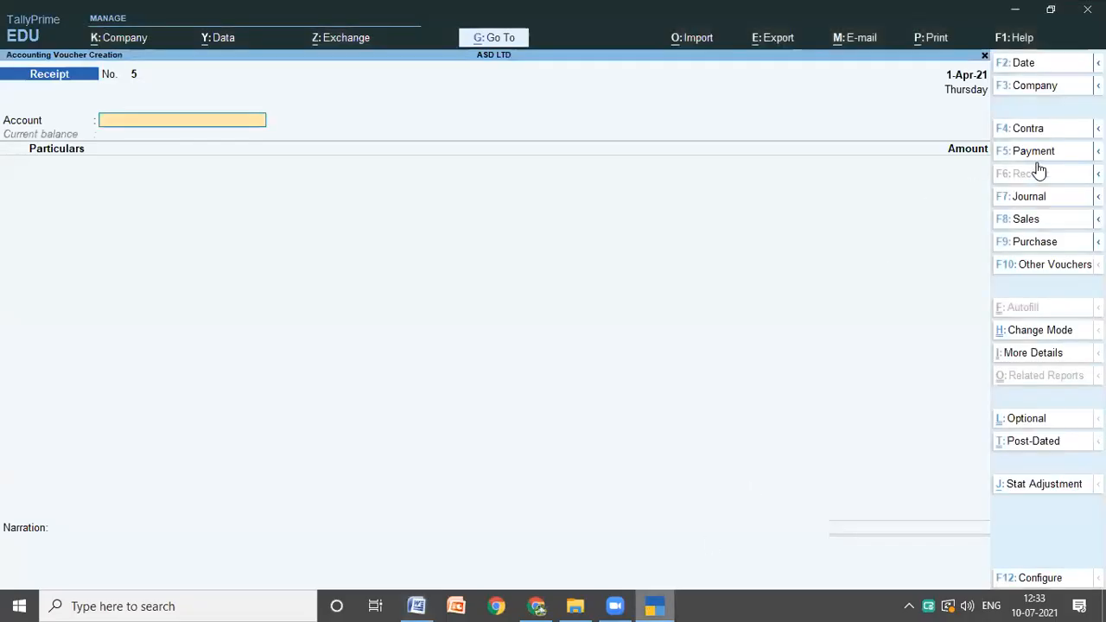
{"action": "left_click", "coordinate": [1034, 152]}
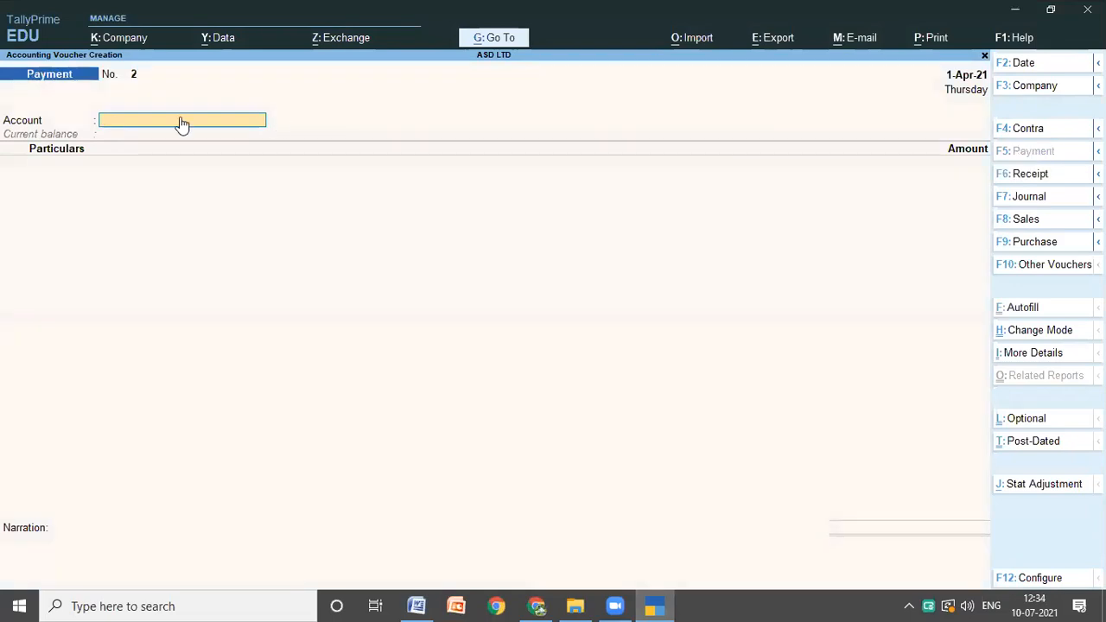
{"action": "type", "text": "c"}
{"action": "key", "text": "Return"}
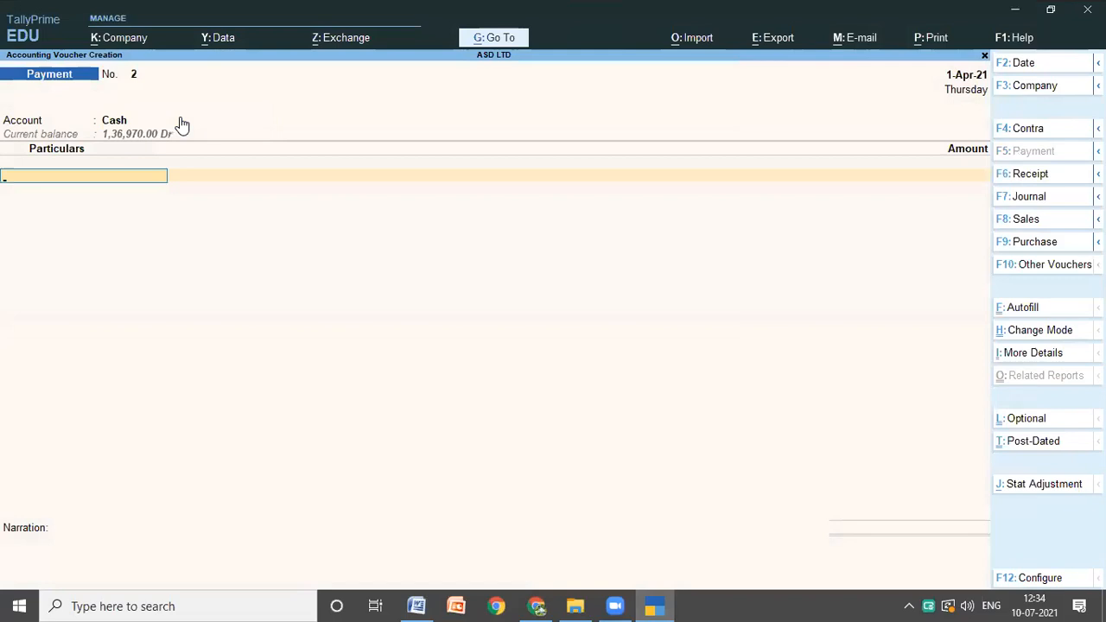
{"action": "type", "text": "p"}
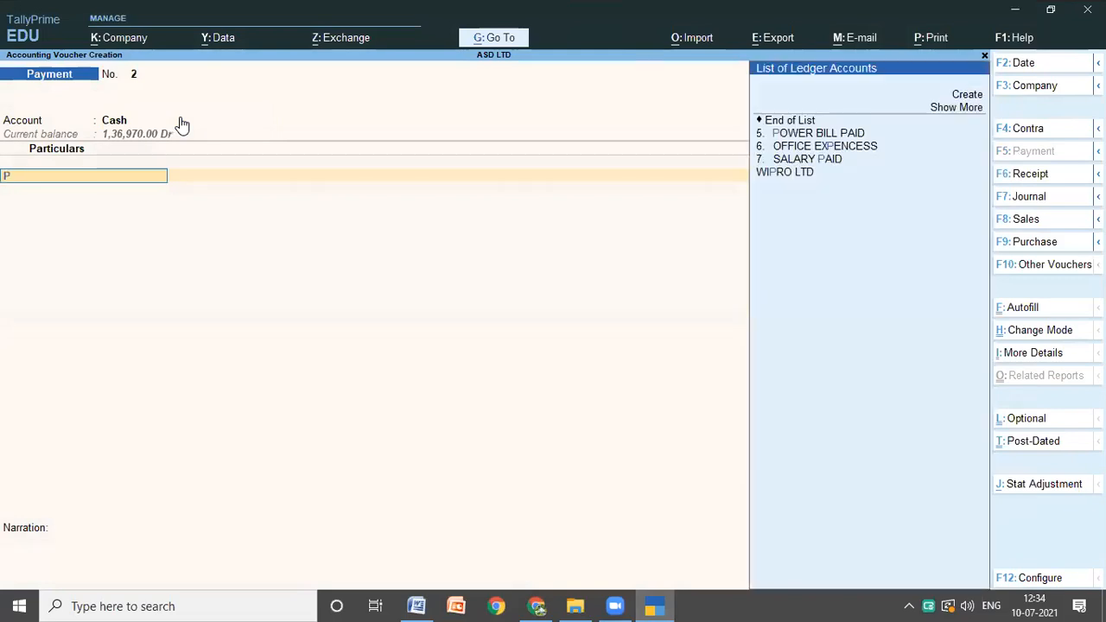
{"action": "key", "text": "Down"}
{"action": "key", "text": "Return"}
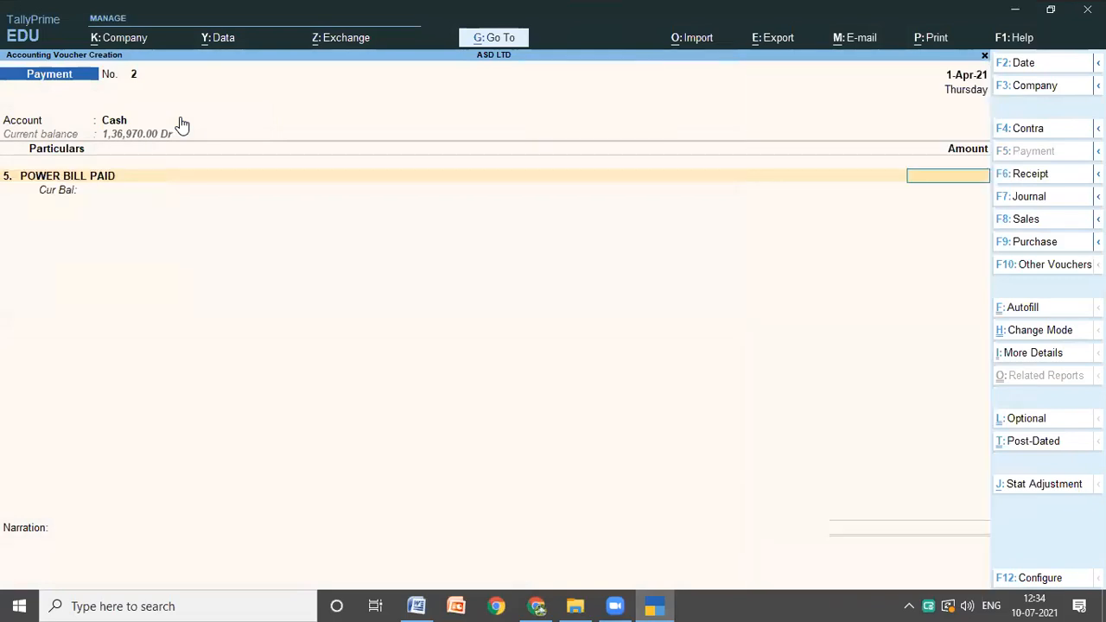
Step: Check the power bill amount in the Word notes and enter 5E for the POWER BILL PAID ledger in TallyPrime
{"action": "left_click", "coordinate": [415, 605]}
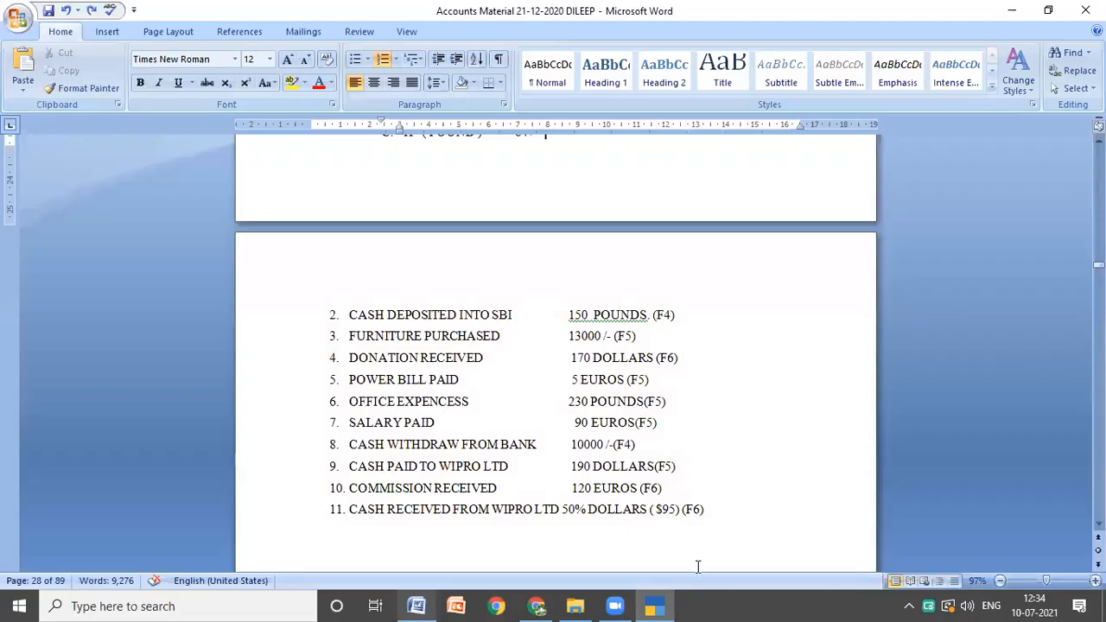
{"action": "left_click", "coordinate": [654, 605]}
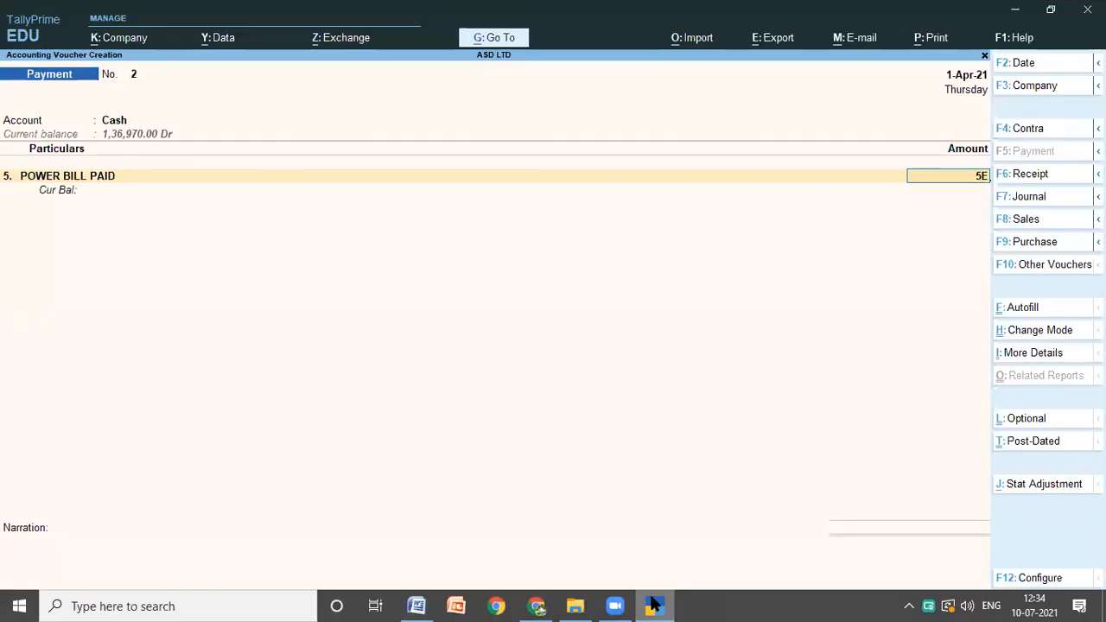
{"action": "key", "text": "Return"}
{"action": "key", "text": "Return"}
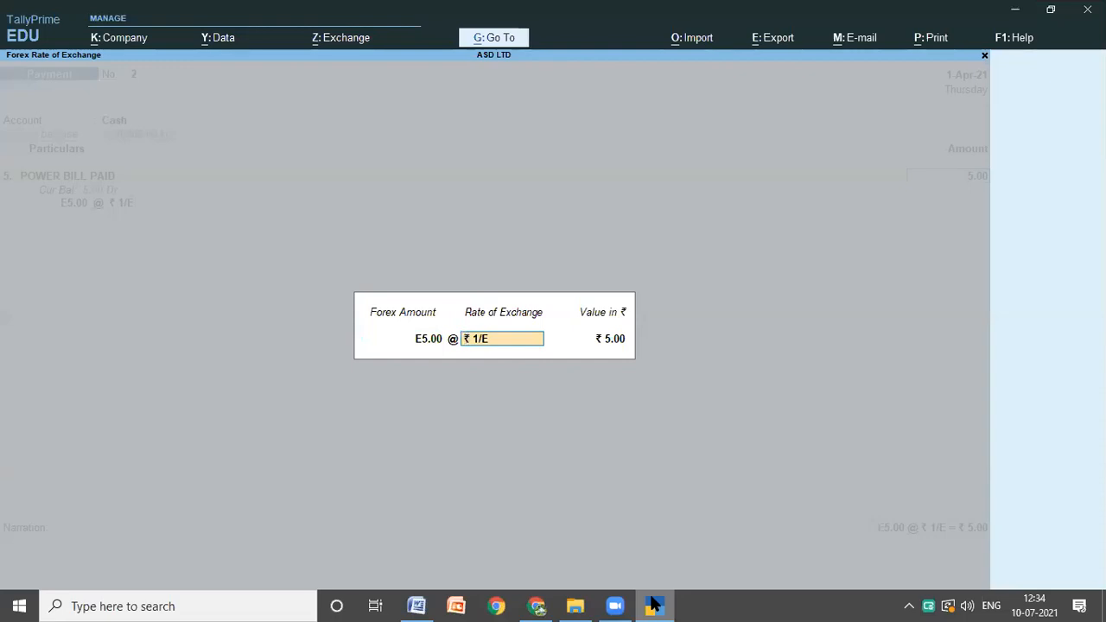
Step: Set the exchange rate to 84 rupees per euro for the power bill and save the payment voucher without a narration
{"action": "type", "text": "84"}
{"action": "key", "text": "Return"}
{"action": "key", "text": "Return"}
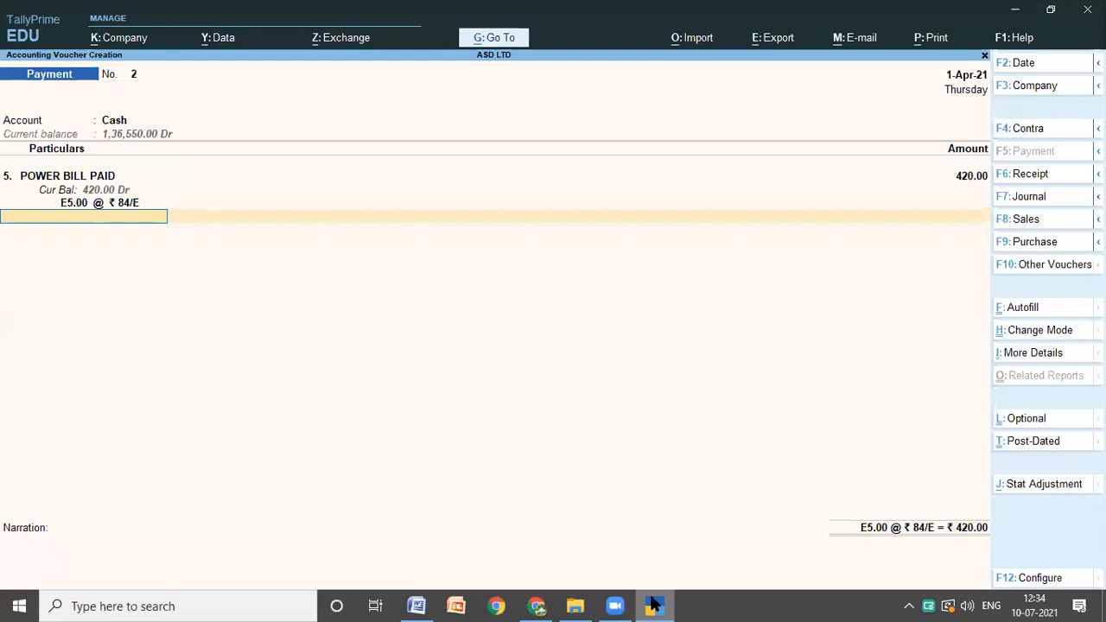
{"action": "key", "text": "Return"}
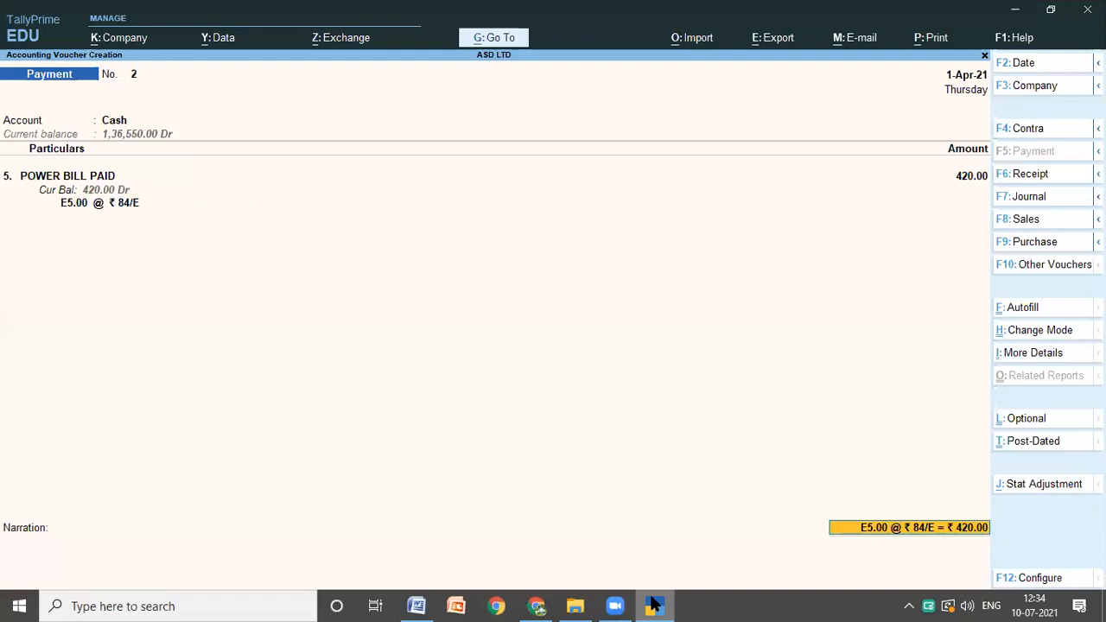
{"action": "key", "text": "Return"}
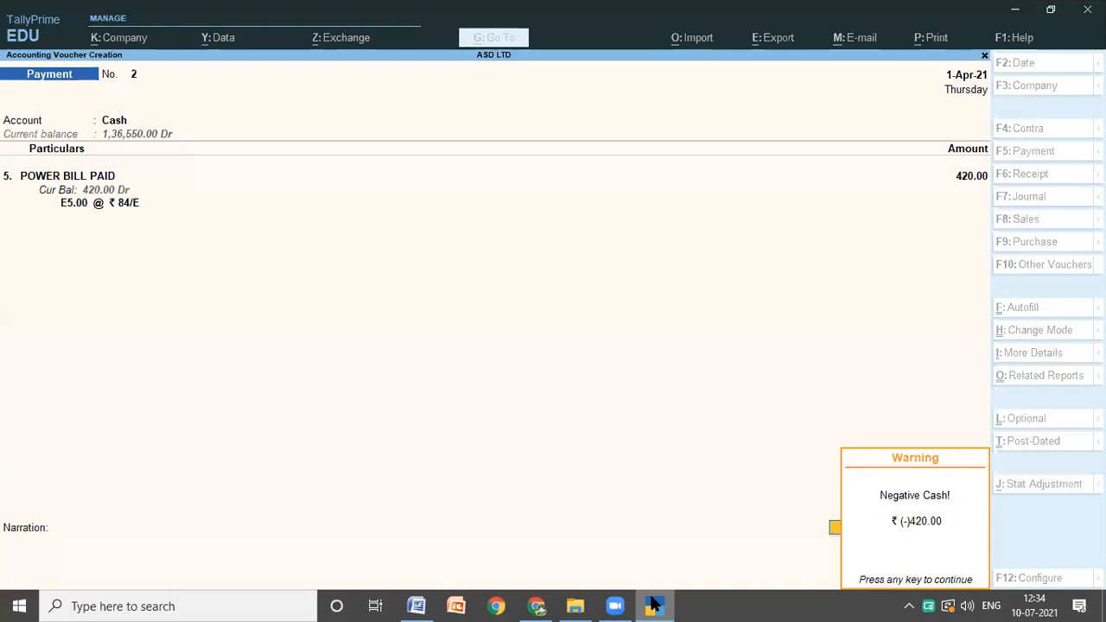
{"action": "key", "text": "Return"}
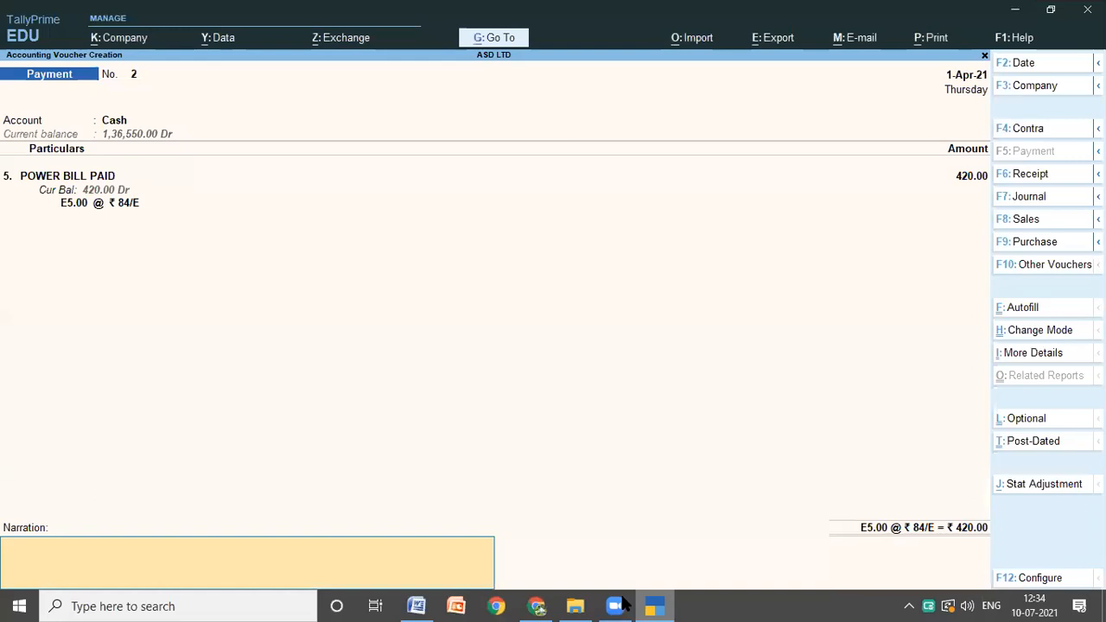
{"action": "key", "text": "super+t"}
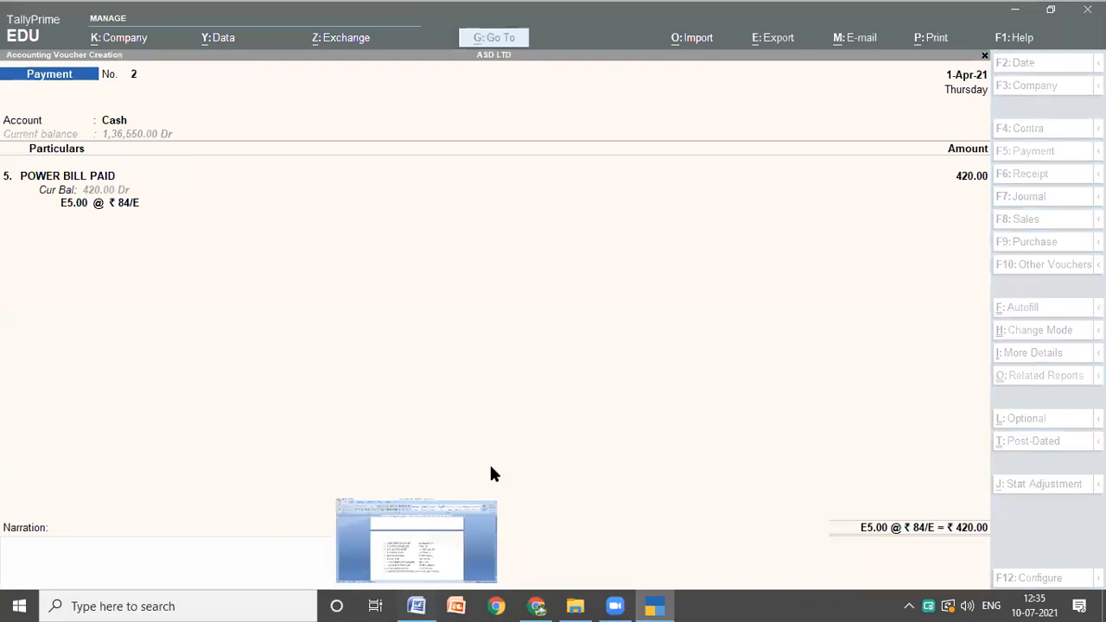
{"action": "key", "text": "Return"}
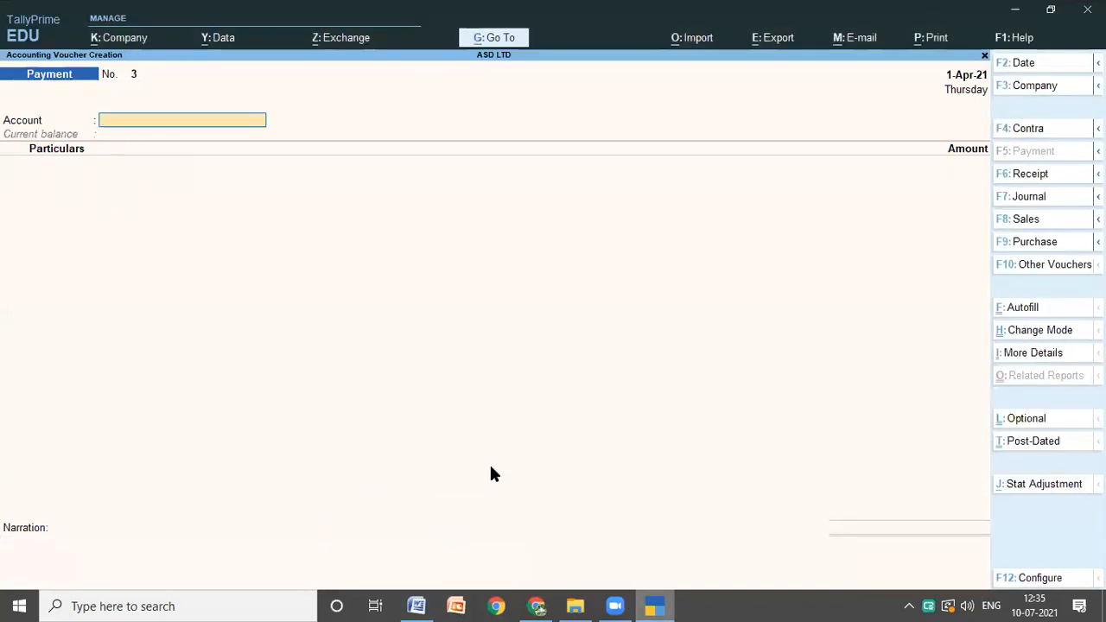
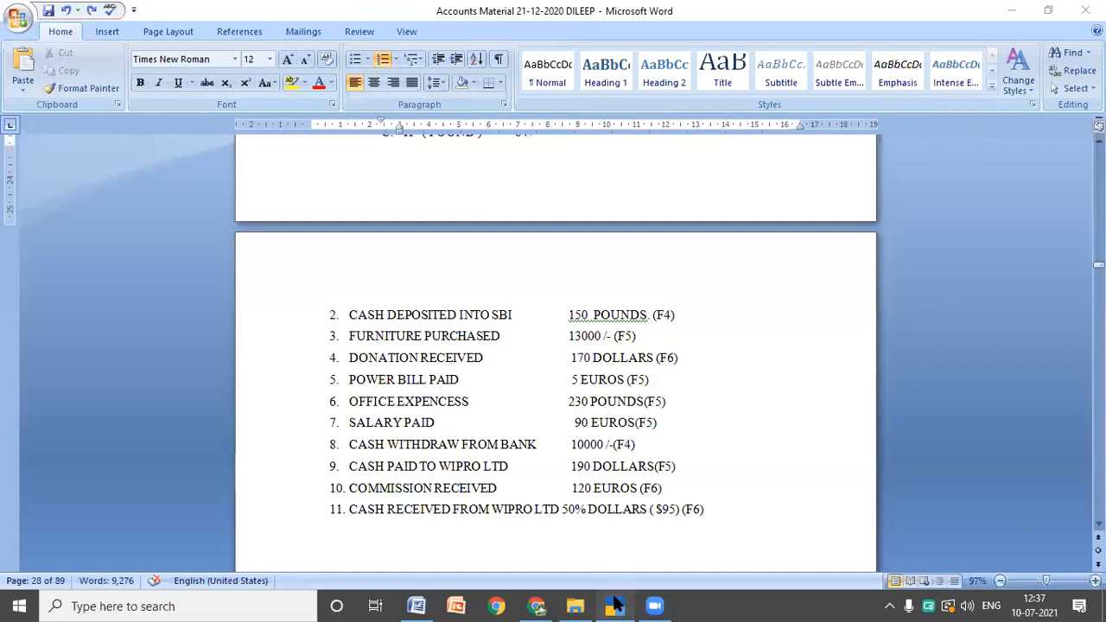
Step: Switch to TallyPrime and fill the new payment voucher with Cash as the account and OFFICE EXPENCESS as the particulars
{"action": "left_click", "coordinate": [616, 606]}
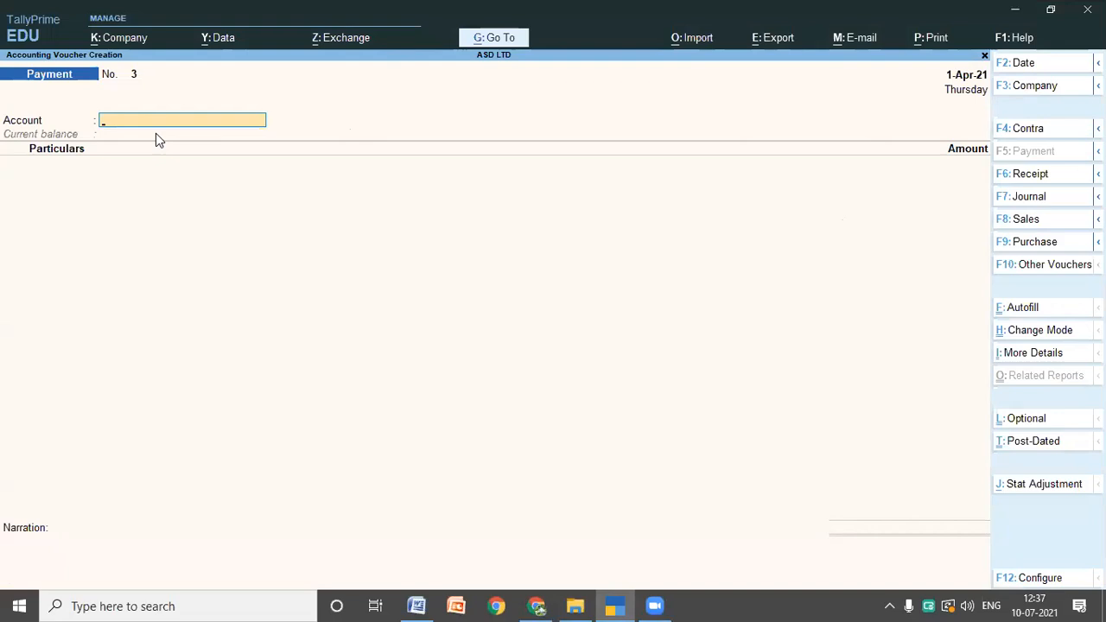
{"action": "type", "text": "c"}
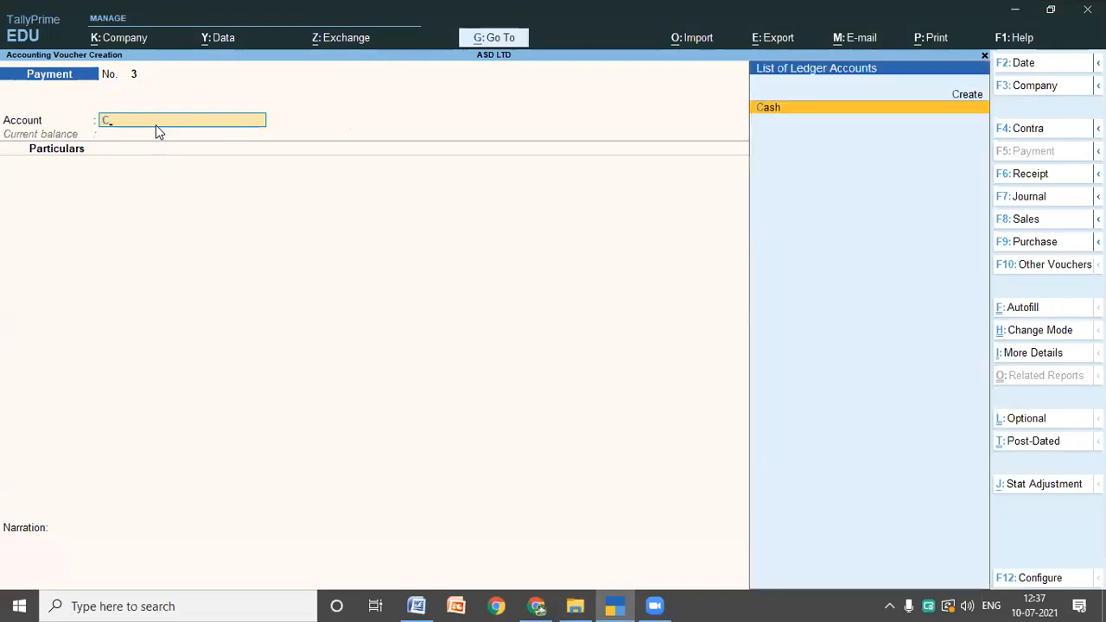
{"action": "key", "text": "Return"}
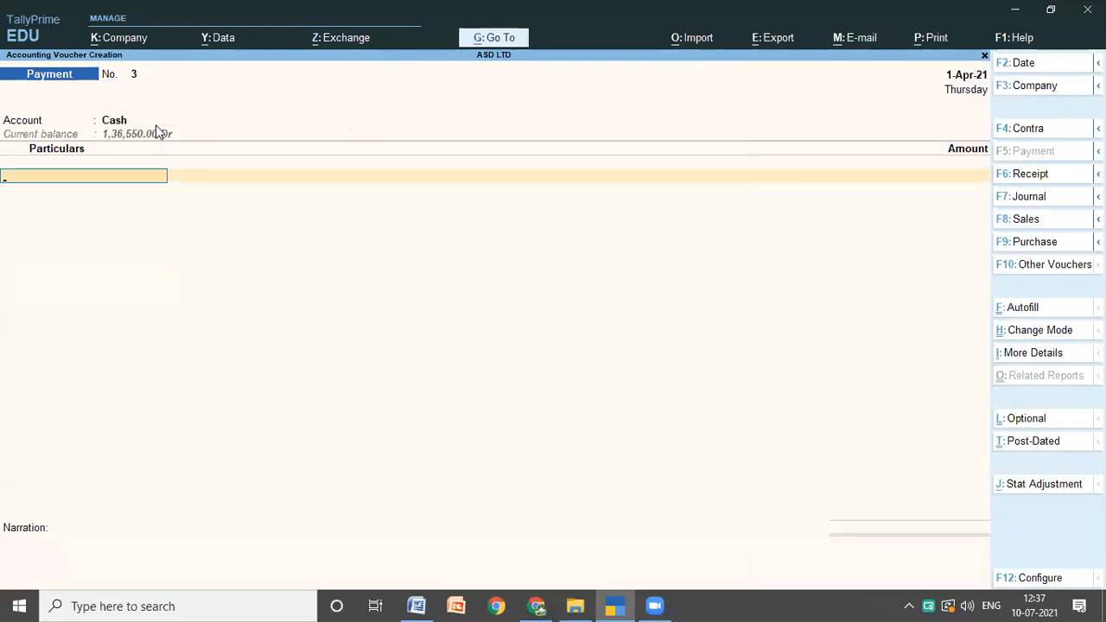
{"action": "type", "text": "o"}
{"action": "key", "text": "Down"}
{"action": "key", "text": "Down"}
{"action": "key", "text": "Down"}
{"action": "key", "text": "Down"}
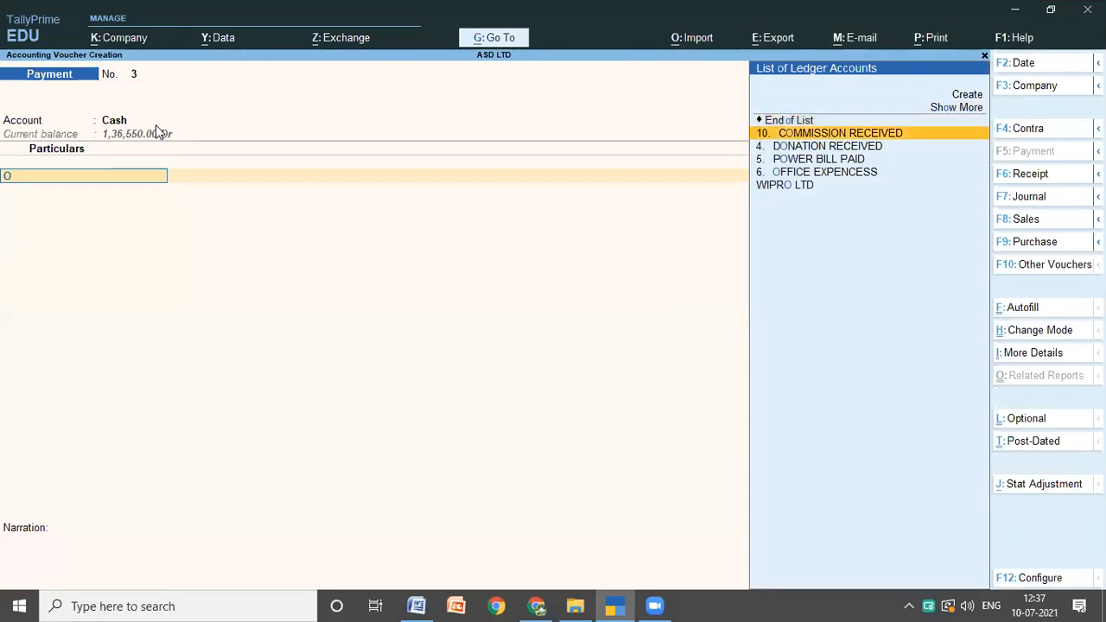
{"action": "key", "text": "Return"}
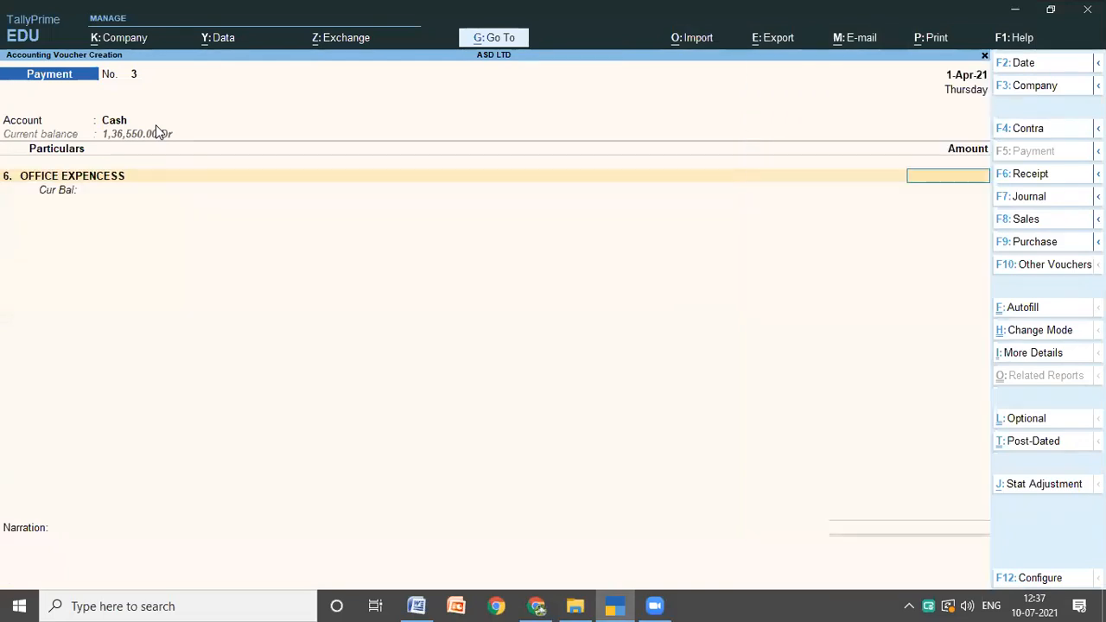
Step: Check the office expenses currency in the Word notes and enter 230P for the OFFICE EXPENCESS ledger in TallyPrime
{"action": "type", "text": "230"}
{"action": "left_click", "coordinate": [416, 606]}
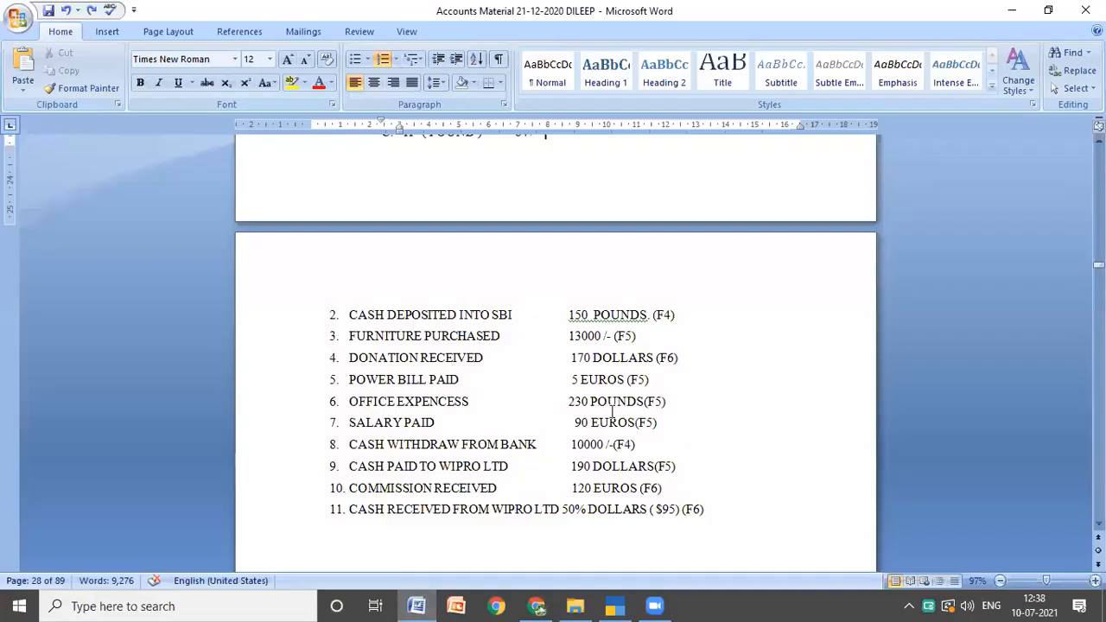
{"action": "mouse_move", "coordinate": [613, 604]}
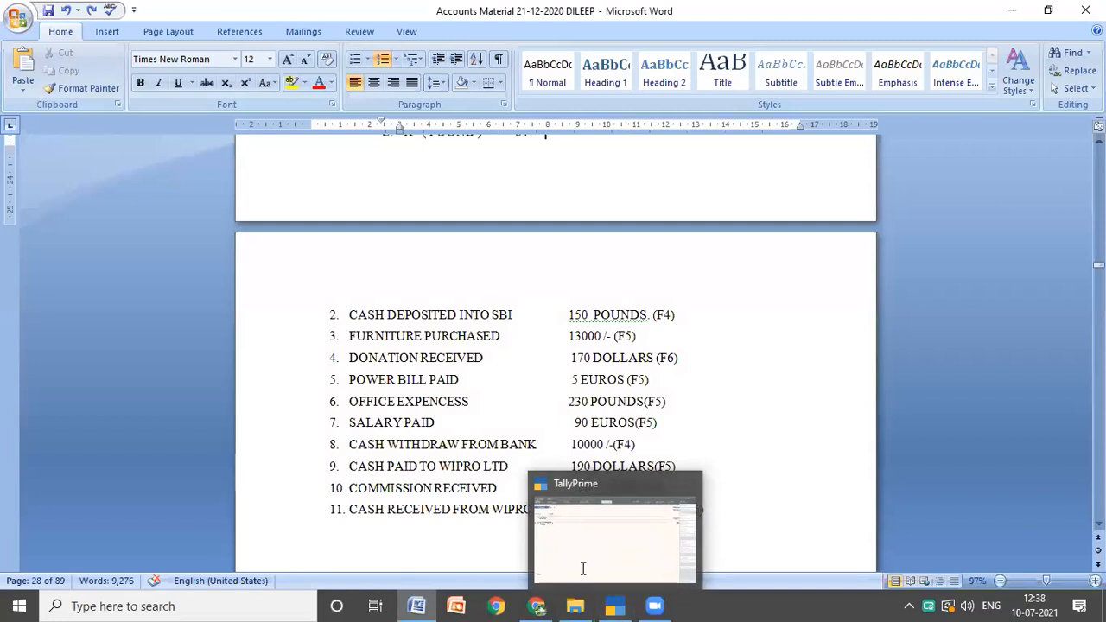
{"action": "left_click", "coordinate": [612, 606]}
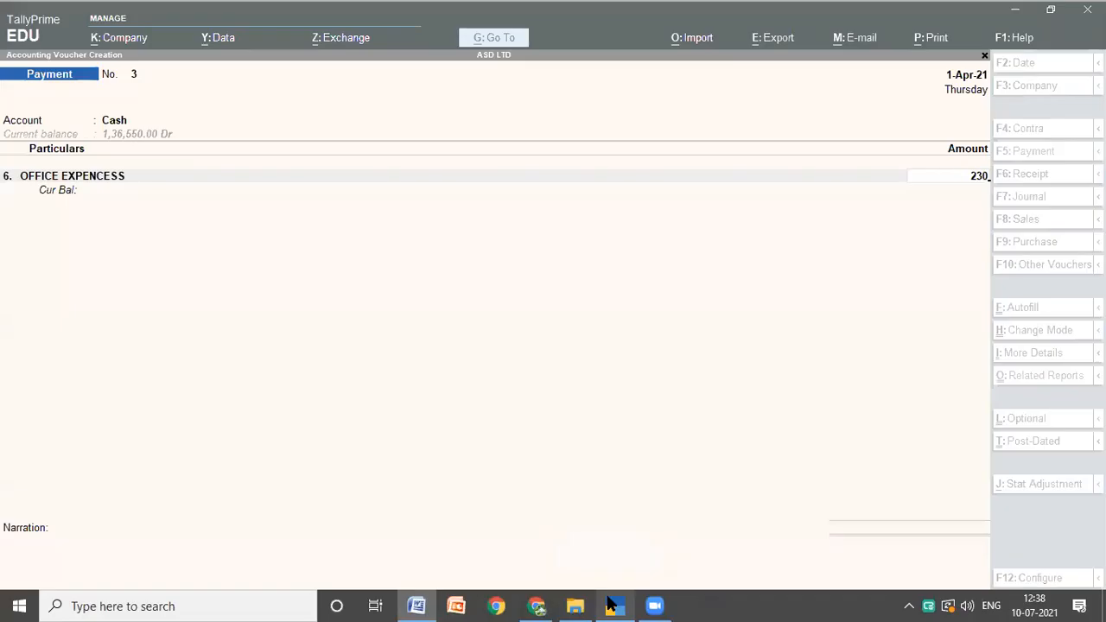
{"action": "type", "text": "P"}
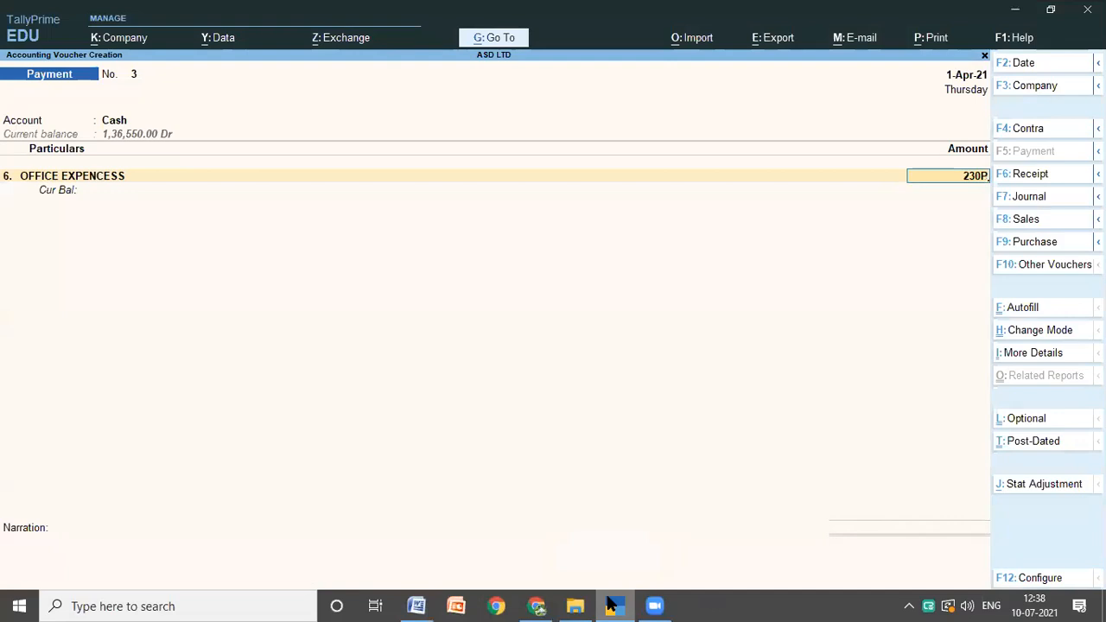
Step: Keep the exchange rate of 84 rupees per pound for the office expenses and save the payment voucher without a narration
{"action": "key", "text": "Return"}
{"action": "key", "text": "Return"}
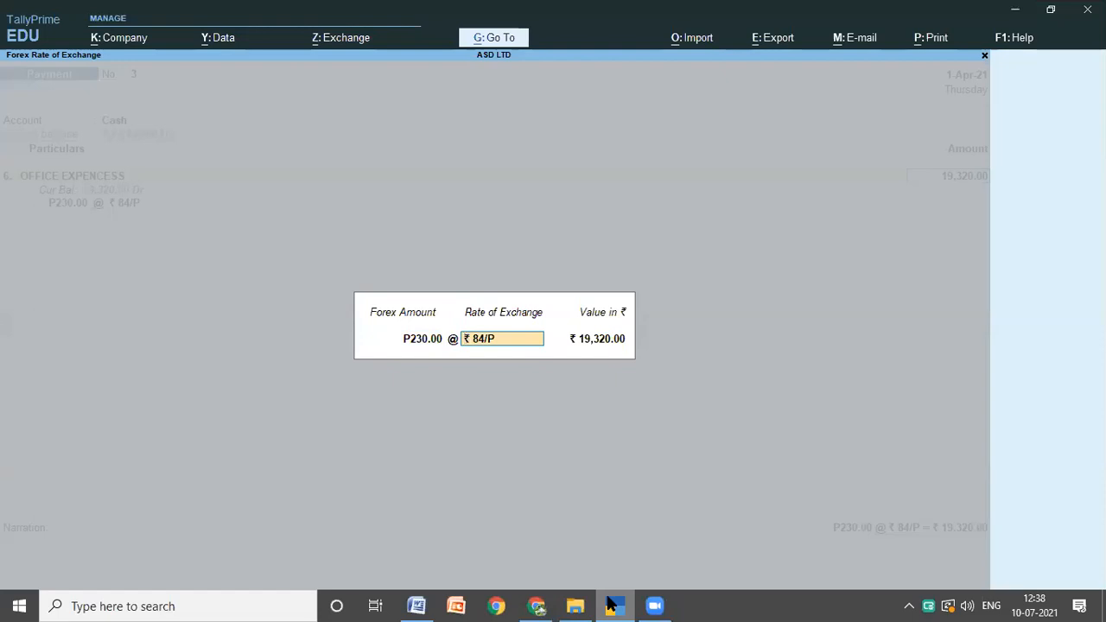
{"action": "key", "text": "Return"}
{"action": "key", "text": "Return"}
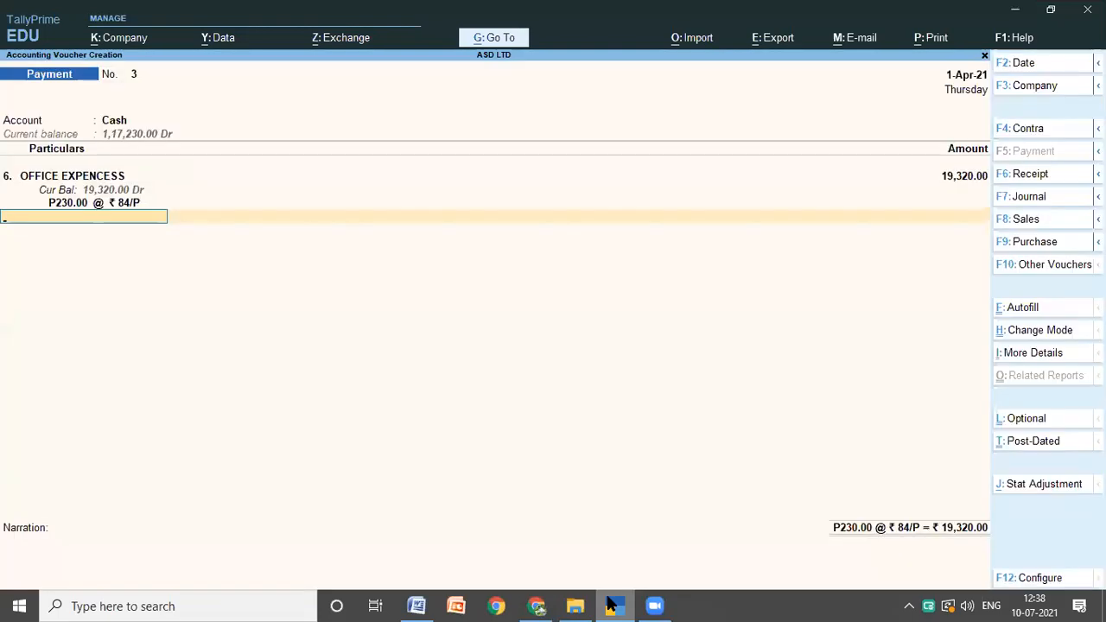
{"action": "key", "text": "Return"}
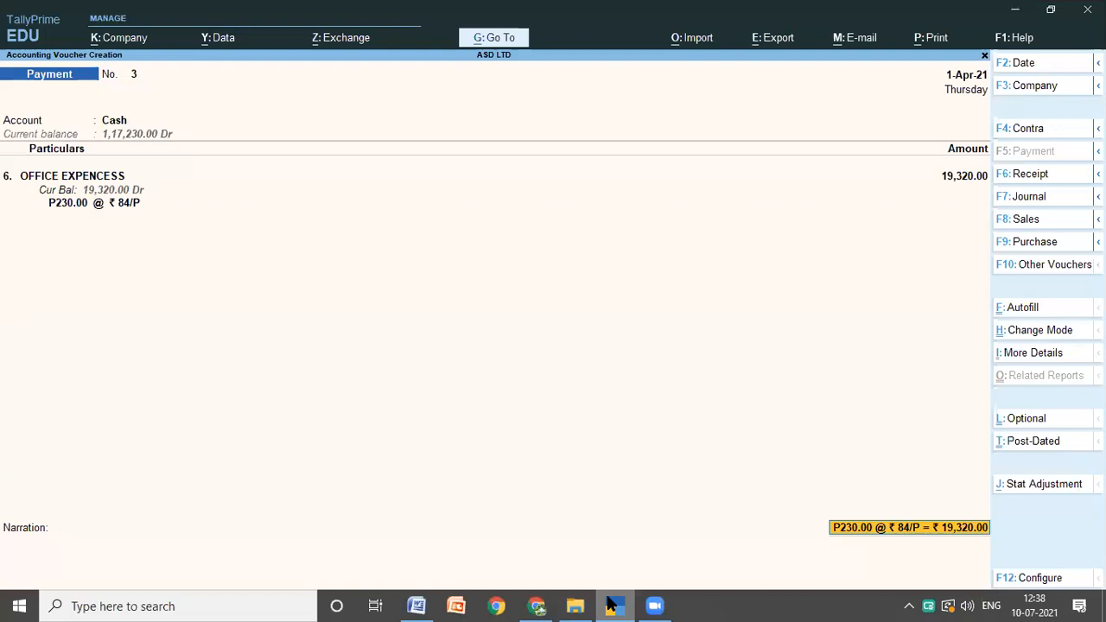
{"action": "key", "text": "Return"}
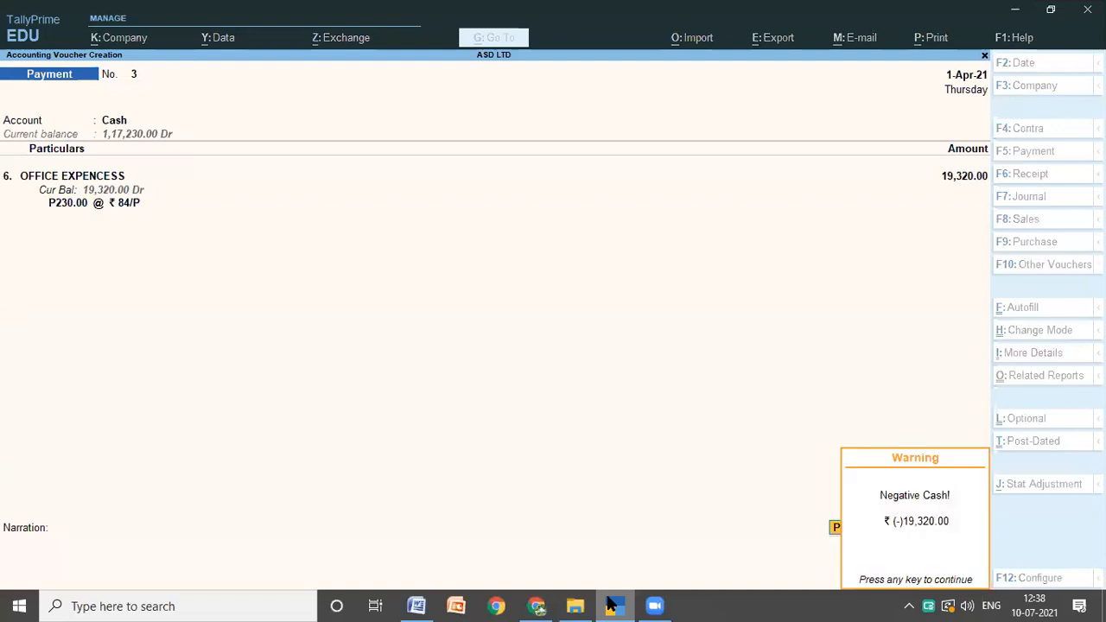
{"action": "key", "text": "Return"}
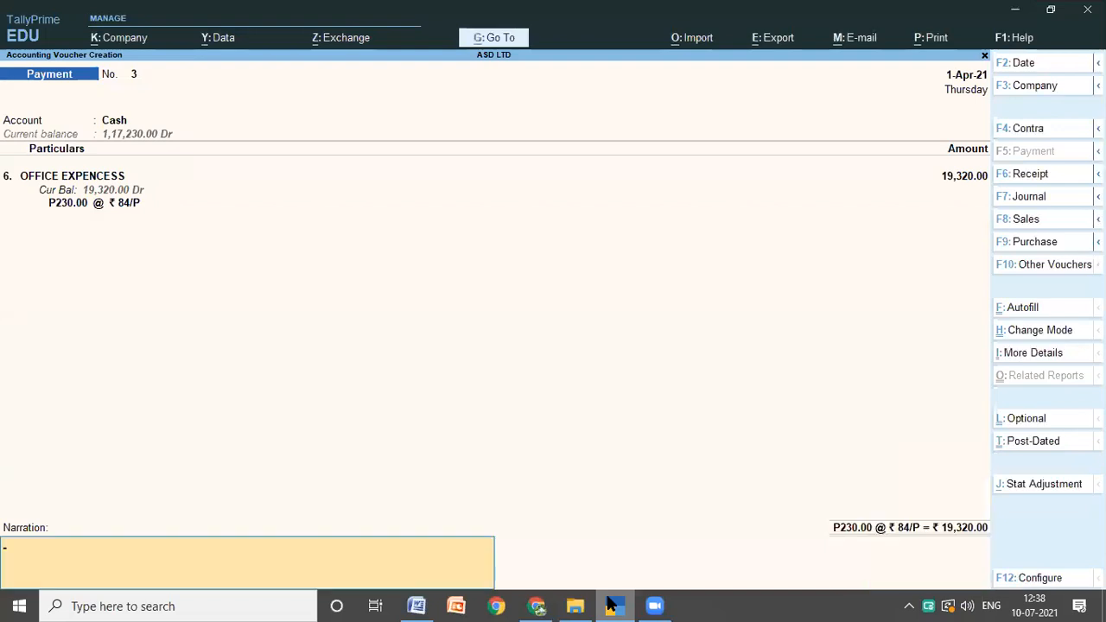
{"action": "key", "text": "Return"}
{"action": "key", "text": "Return"}
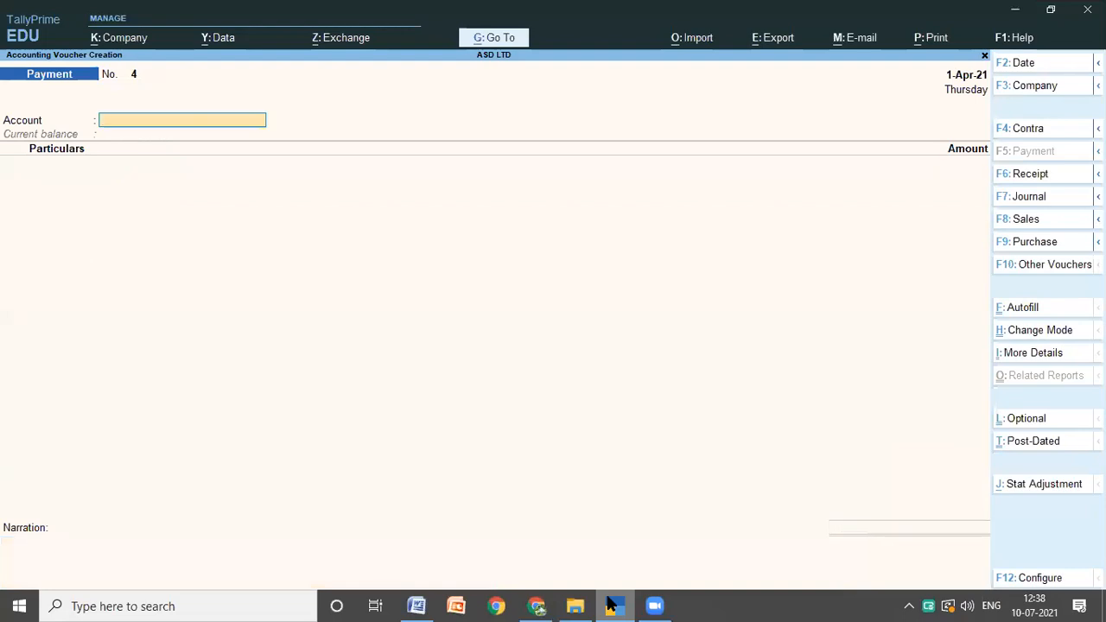
Step: Look up transaction 7 in the Word notes and start a TallyPrime payment voucher with Cash as the account and SALARY PAID as the particulars
{"action": "mouse_move", "coordinate": [433, 606]}
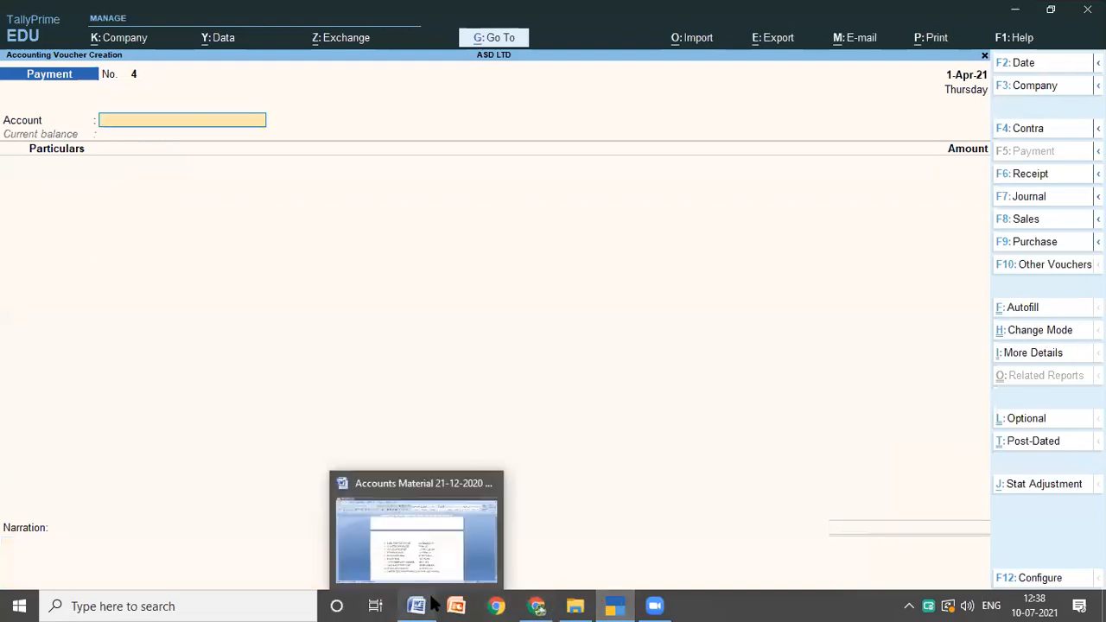
{"action": "left_click", "coordinate": [423, 605]}
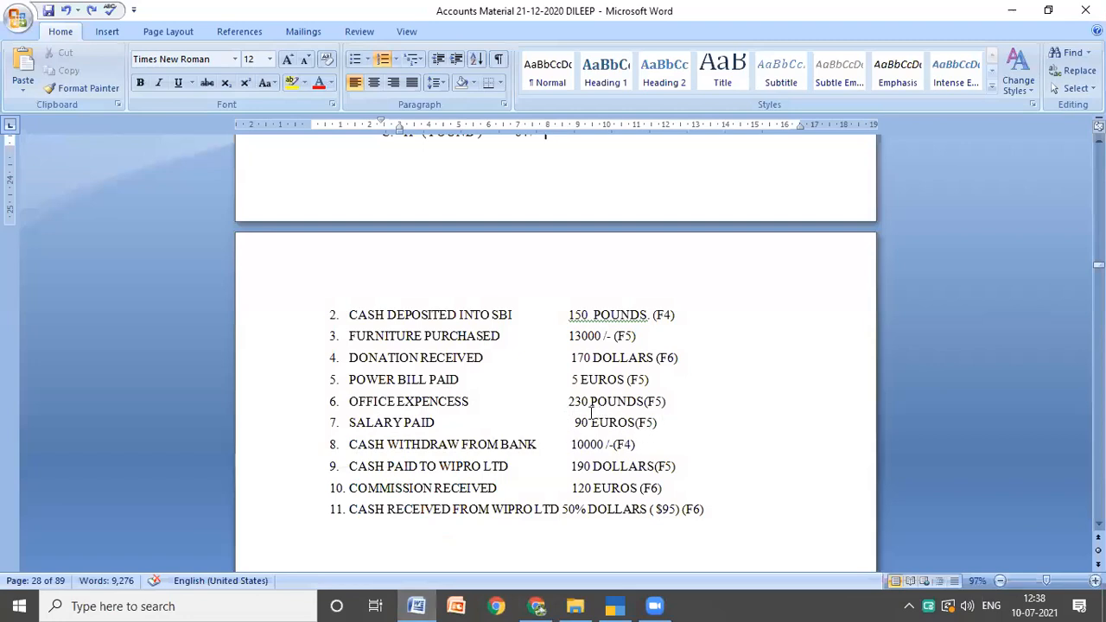
{"action": "left_click", "coordinate": [612, 605]}
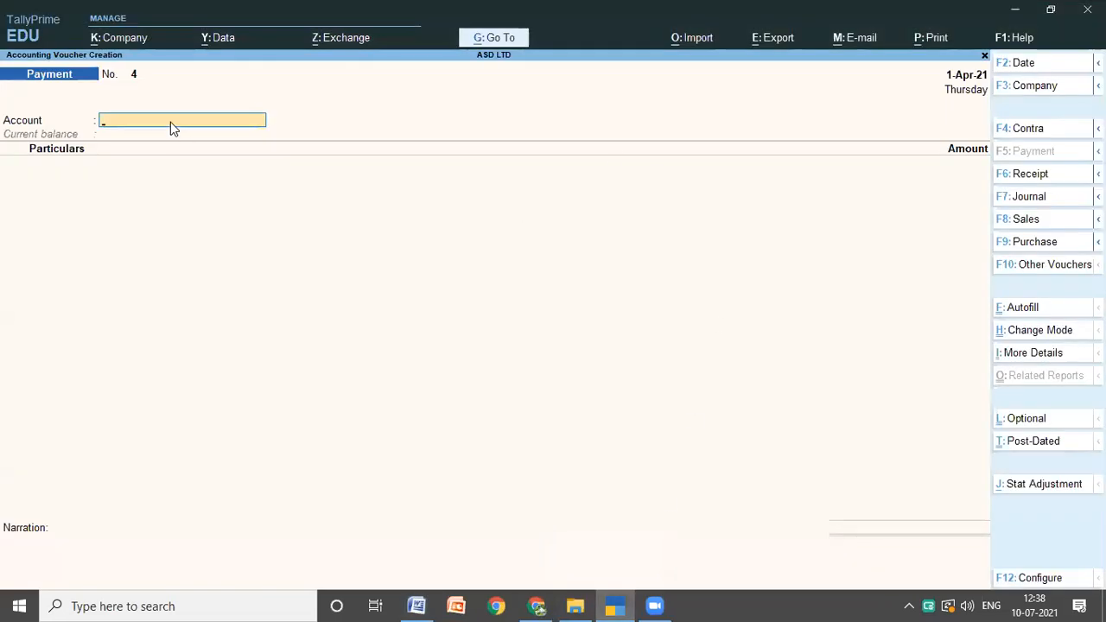
{"action": "type", "text": "C"}
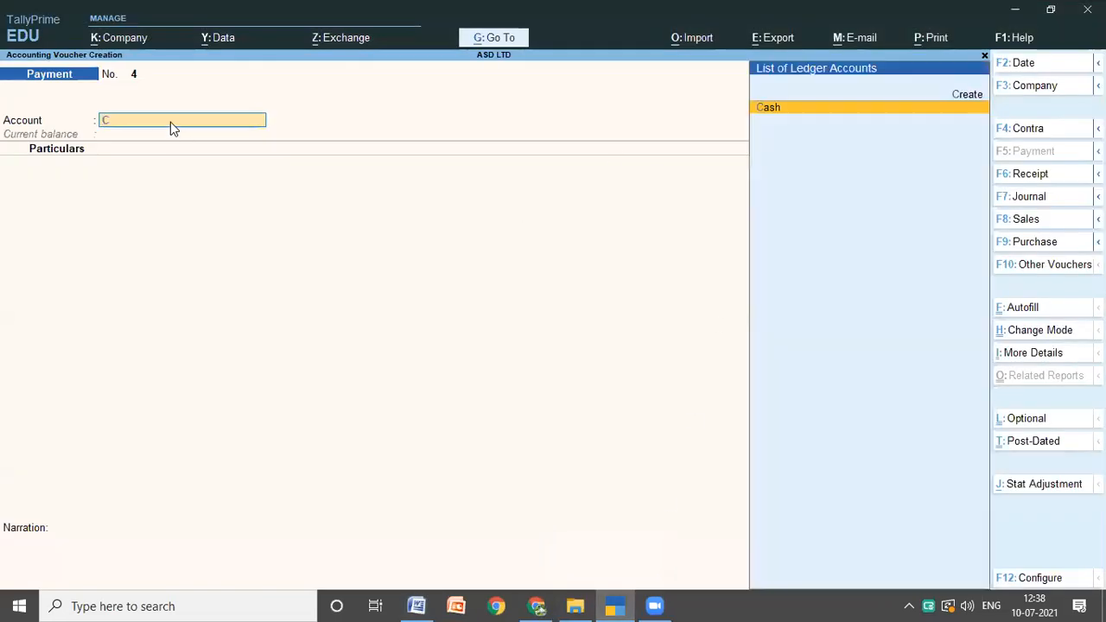
{"action": "key", "text": "Return"}
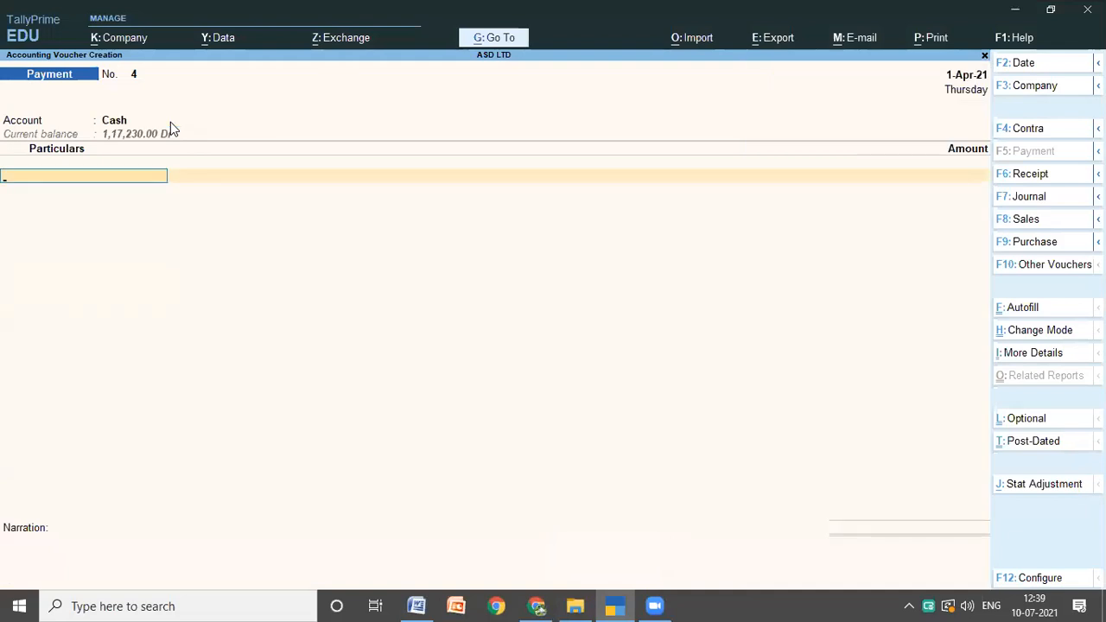
{"action": "type", "text": "S"}
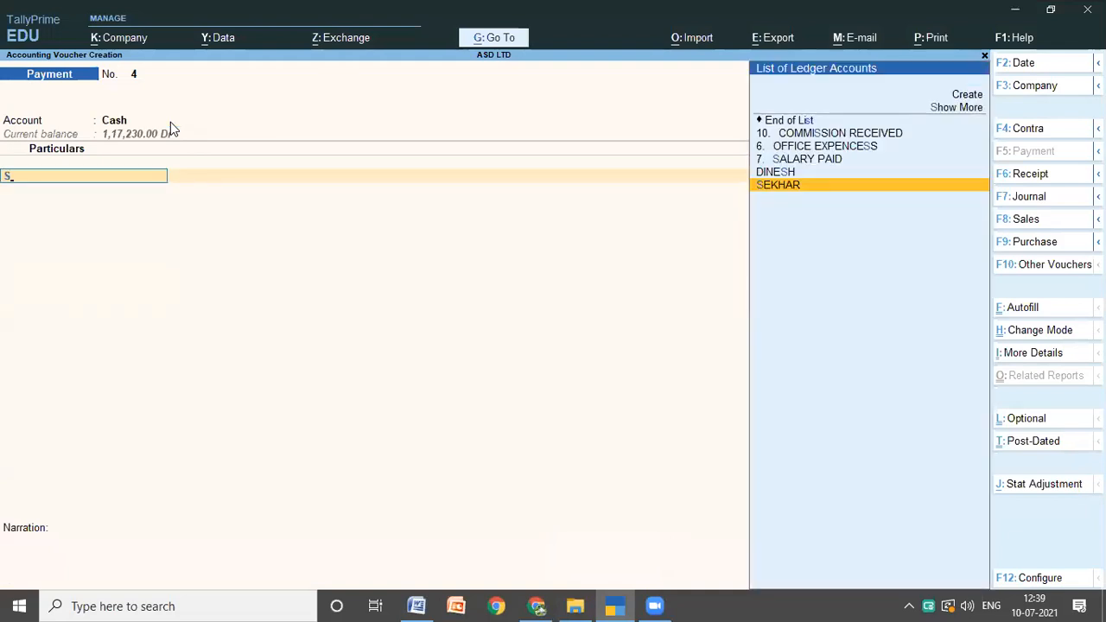
{"action": "key", "text": "Up"}
{"action": "key", "text": "Up"}
{"action": "key", "text": "Return"}
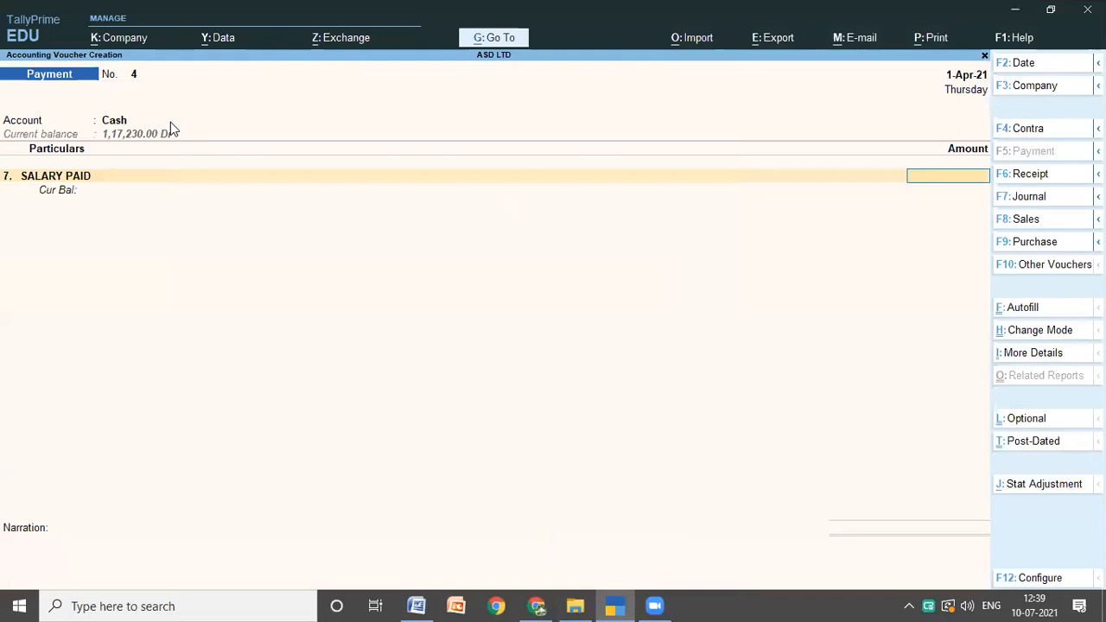
Step: Check the salary amount in the Word notes and enter 90E for the SALARY PAID ledger in TallyPrime
{"action": "left_click", "coordinate": [416, 604]}
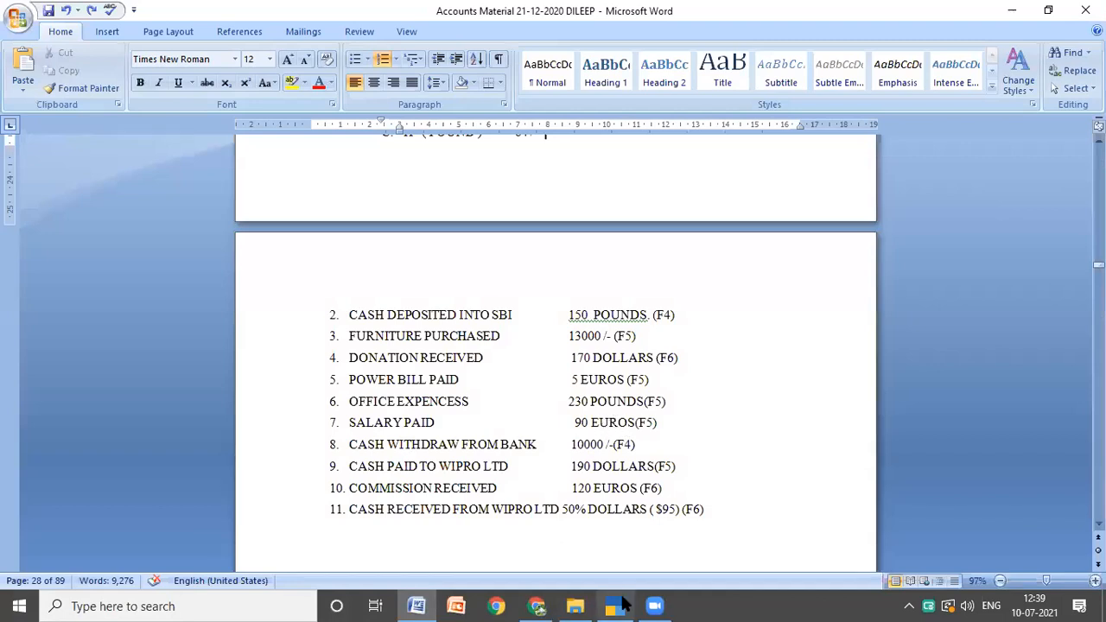
{"action": "left_click", "coordinate": [622, 605]}
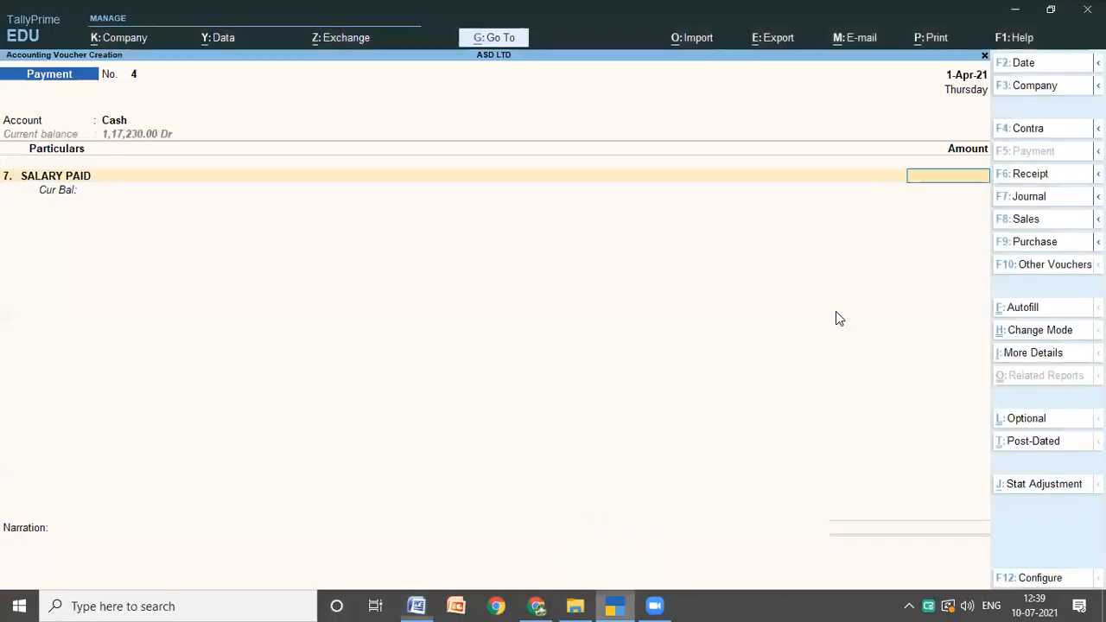
{"action": "type", "text": "90"}
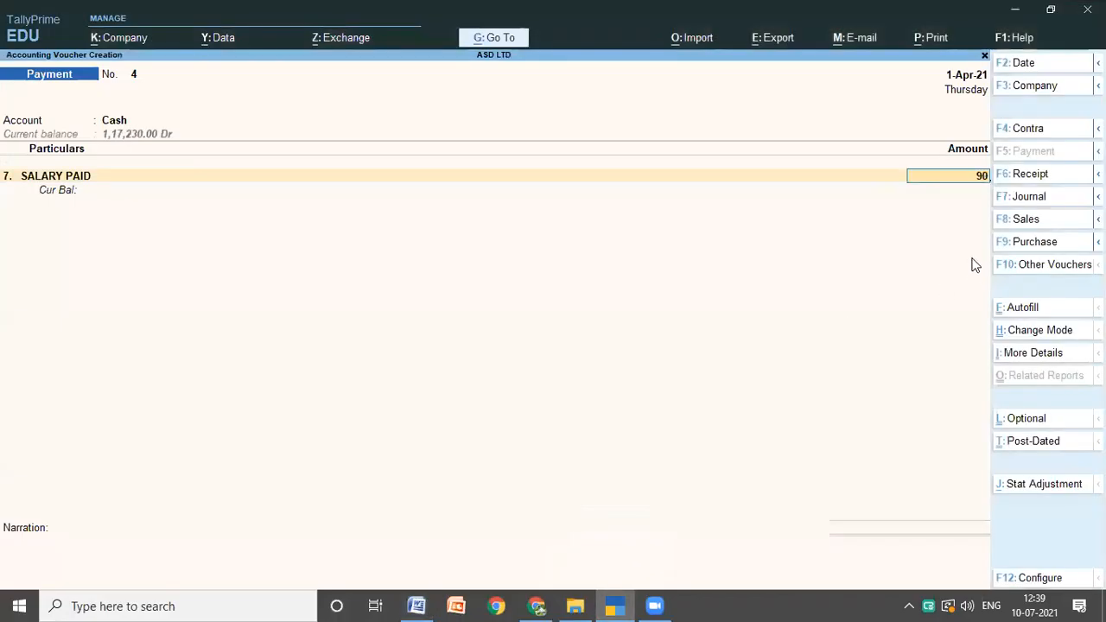
{"action": "type", "text": "0"}
{"action": "key", "text": "Return"}
Step: Keep the exchange rate of 84 rupees per euro for the salary and save the payment voucher without a narration
{"action": "key", "text": "Return"}
{"action": "key", "text": "Return"}
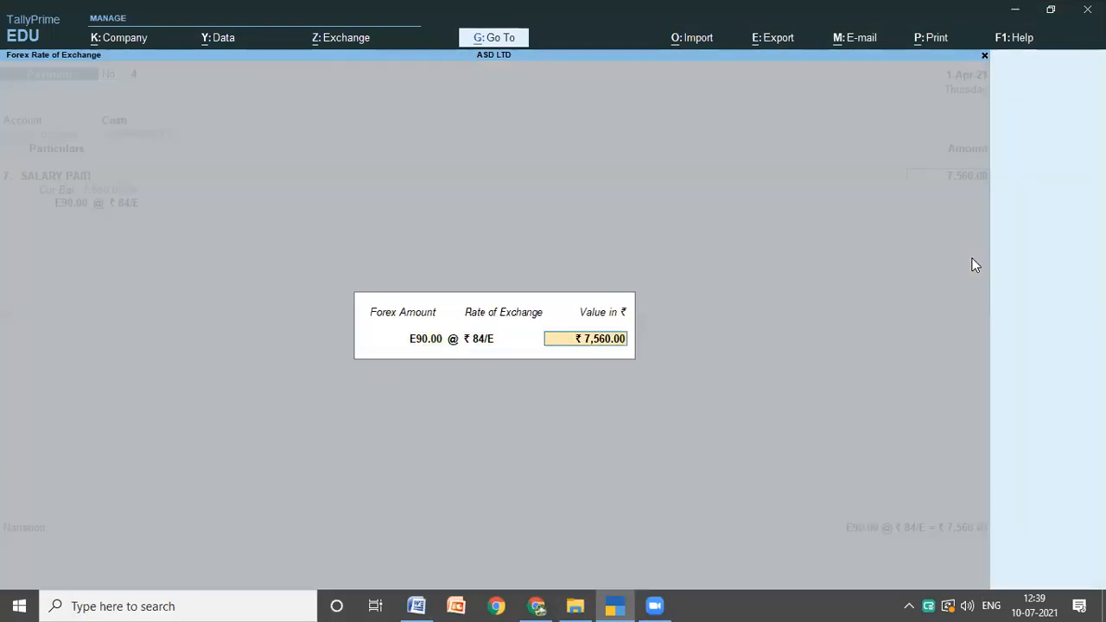
{"action": "key", "text": "Return"}
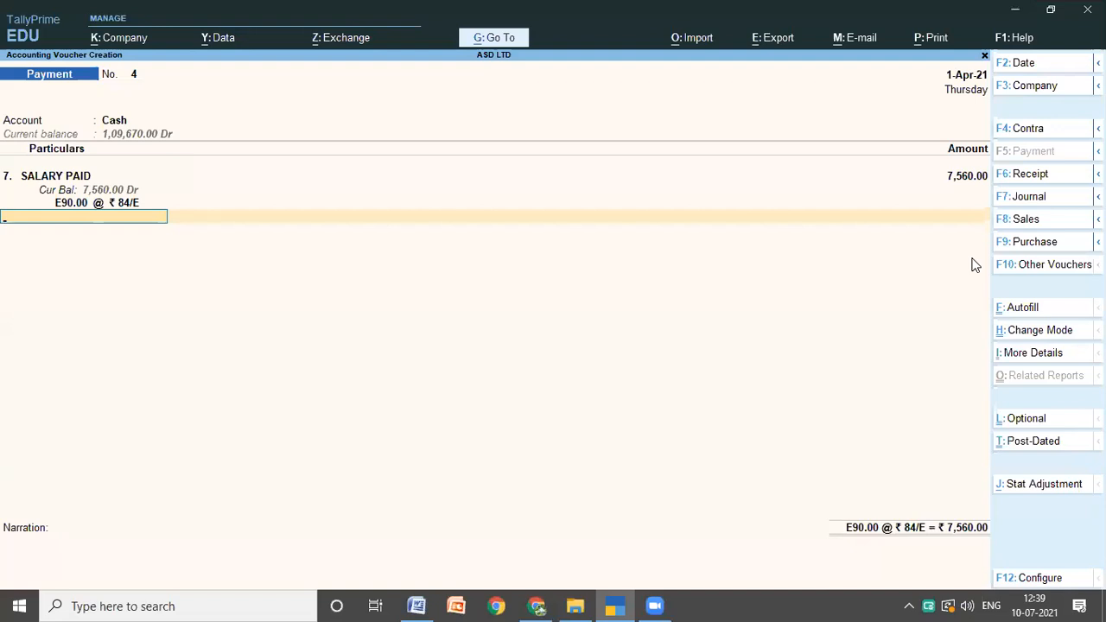
{"action": "key", "text": "Return"}
{"action": "key", "text": "Return"}
{"action": "key", "text": "Return"}
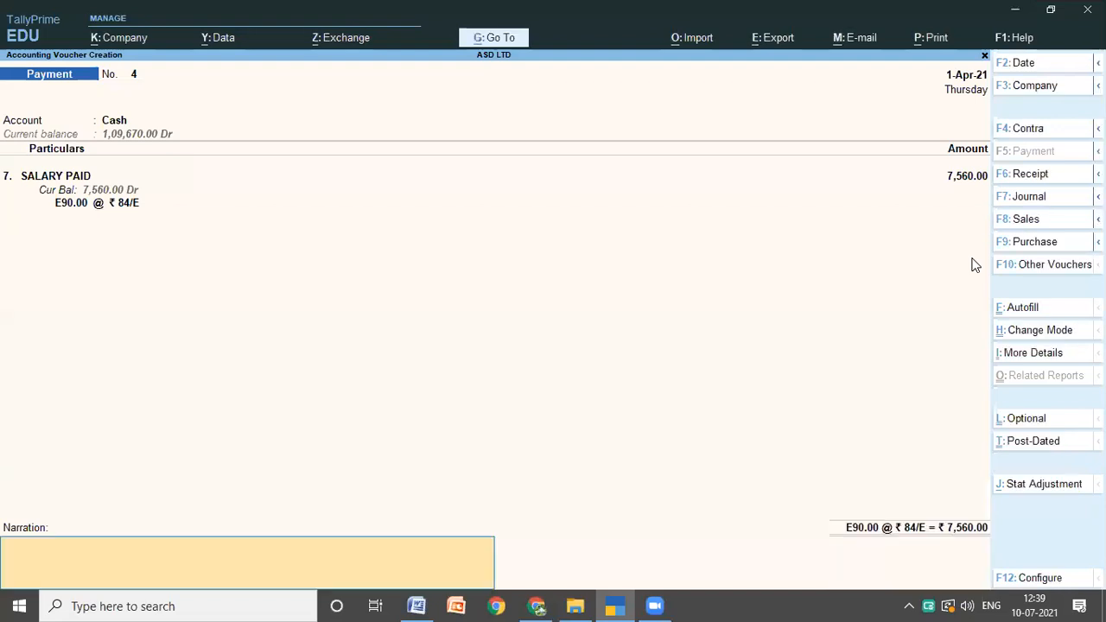
{"action": "key", "text": "Return"}
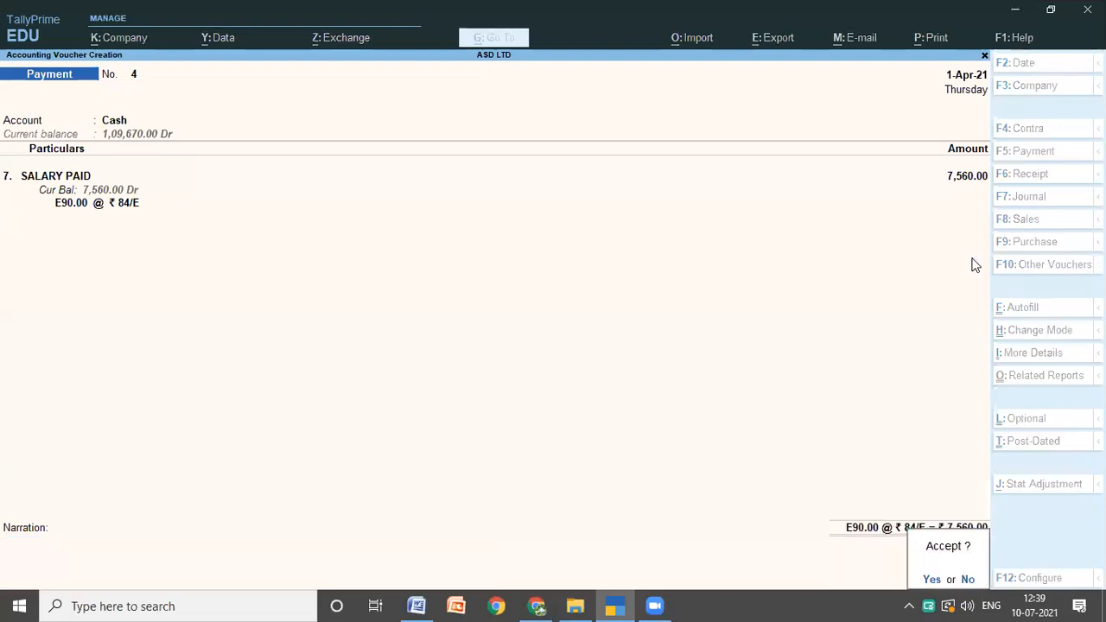
{"action": "key", "text": "Return"}
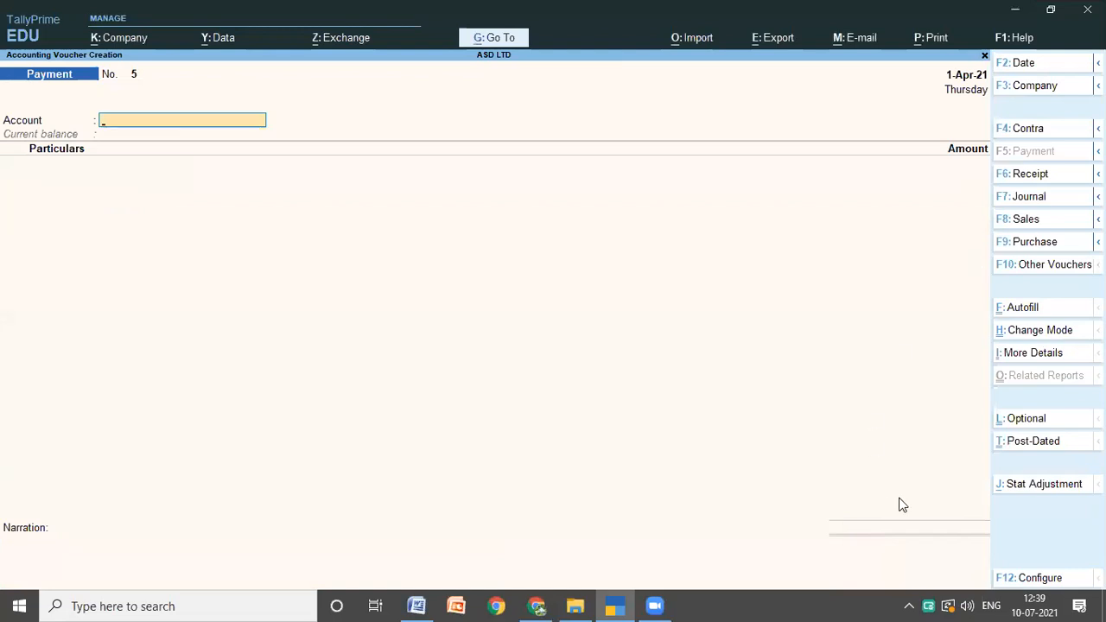
Step: Look up transaction 8 in the Word notes and start a TallyPrime contra voucher with Cash as the account and Sbi as the particulars
{"action": "left_click", "coordinate": [415, 605]}
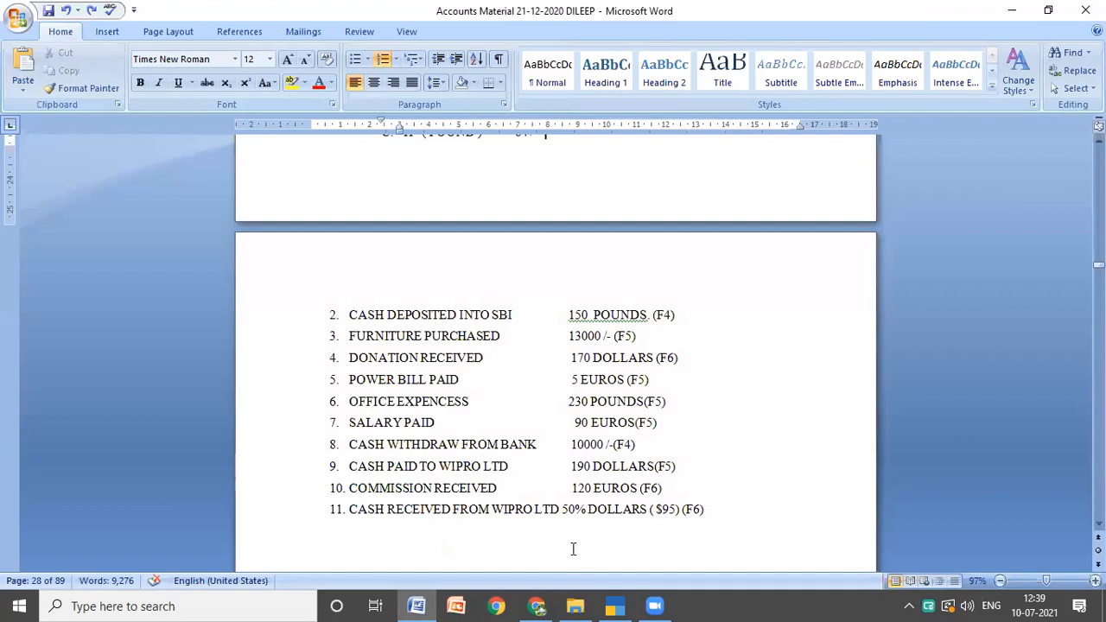
{"action": "left_click", "coordinate": [616, 606]}
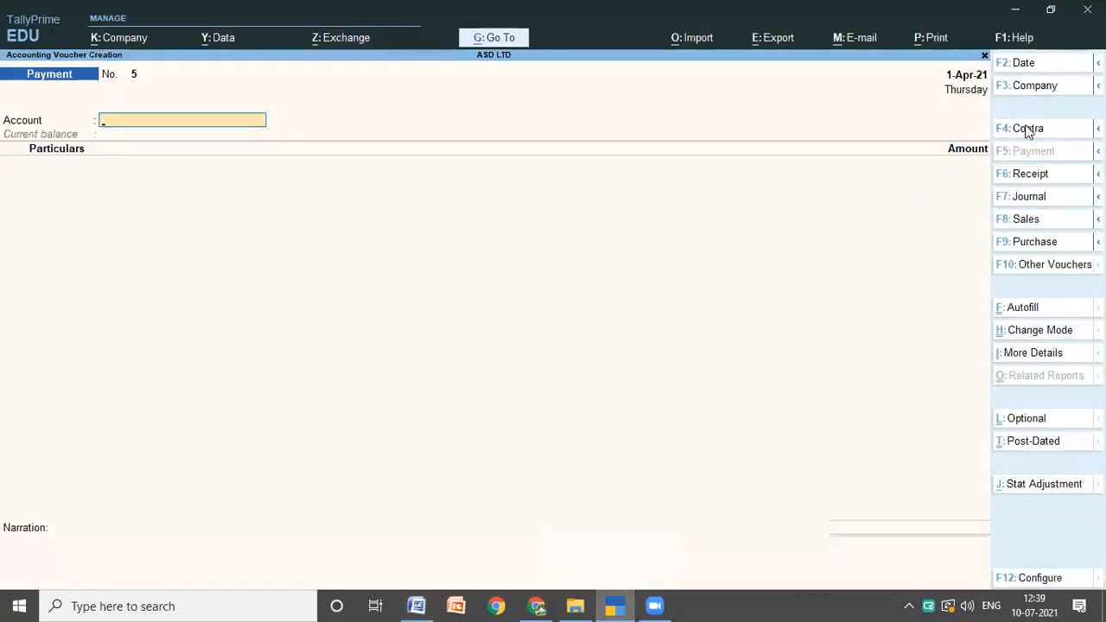
{"action": "left_click", "coordinate": [1028, 130]}
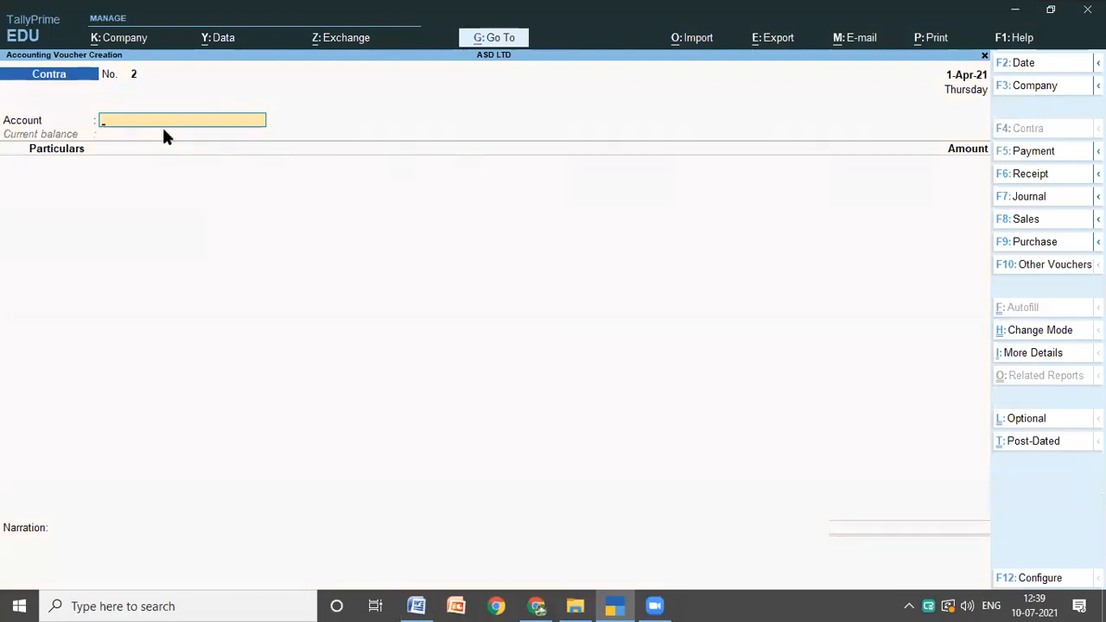
{"action": "type", "text": "c"}
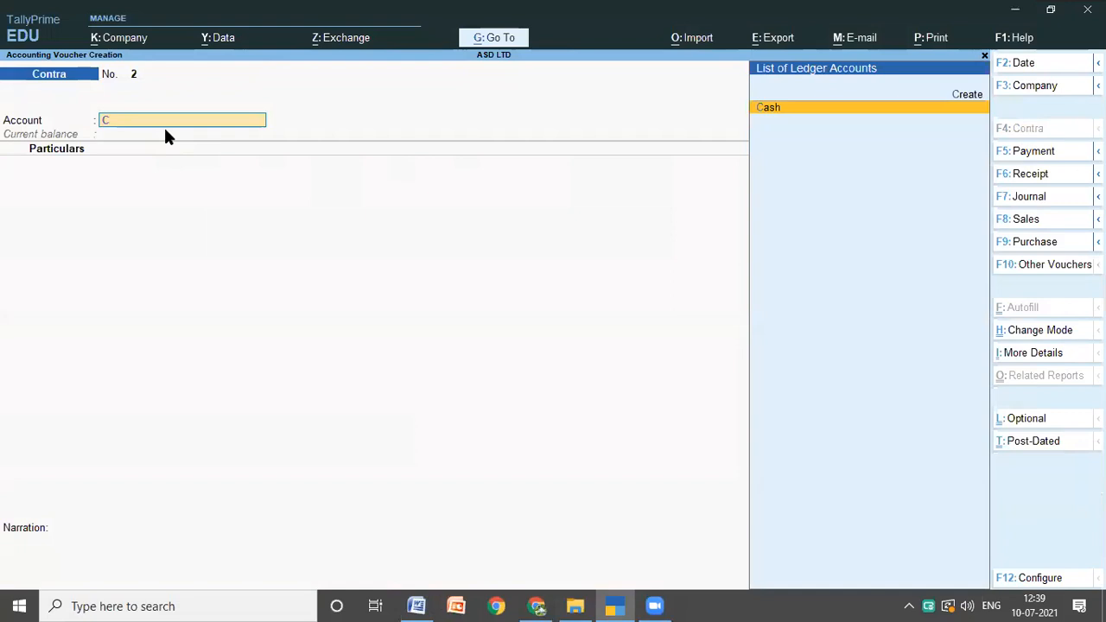
{"action": "key", "text": "Return"}
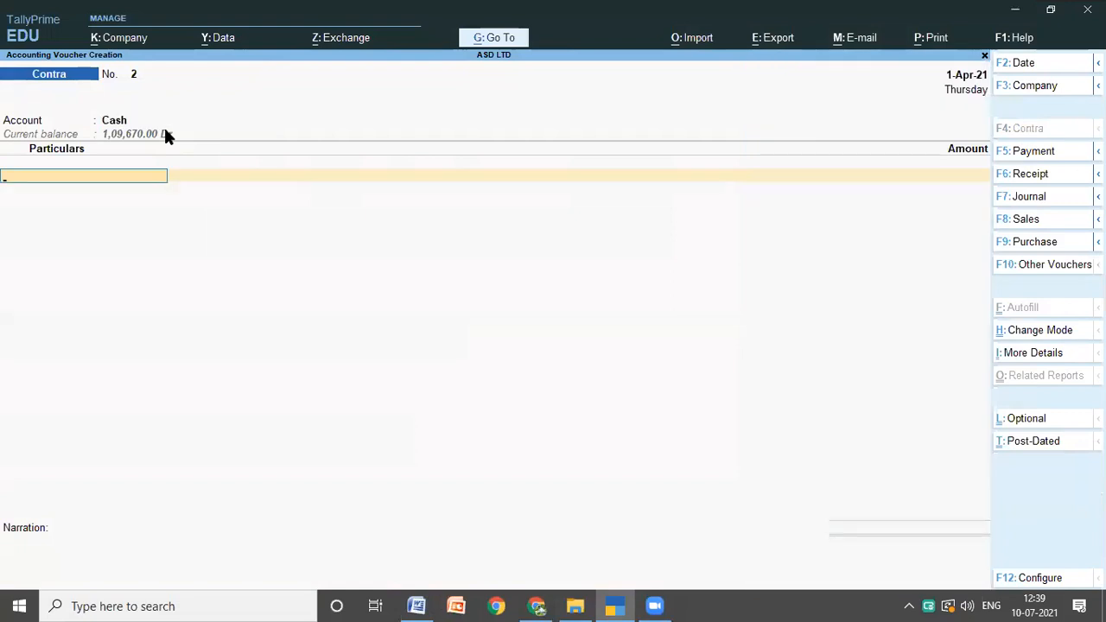
{"action": "type", "text": "s"}
{"action": "key", "text": "Return"}
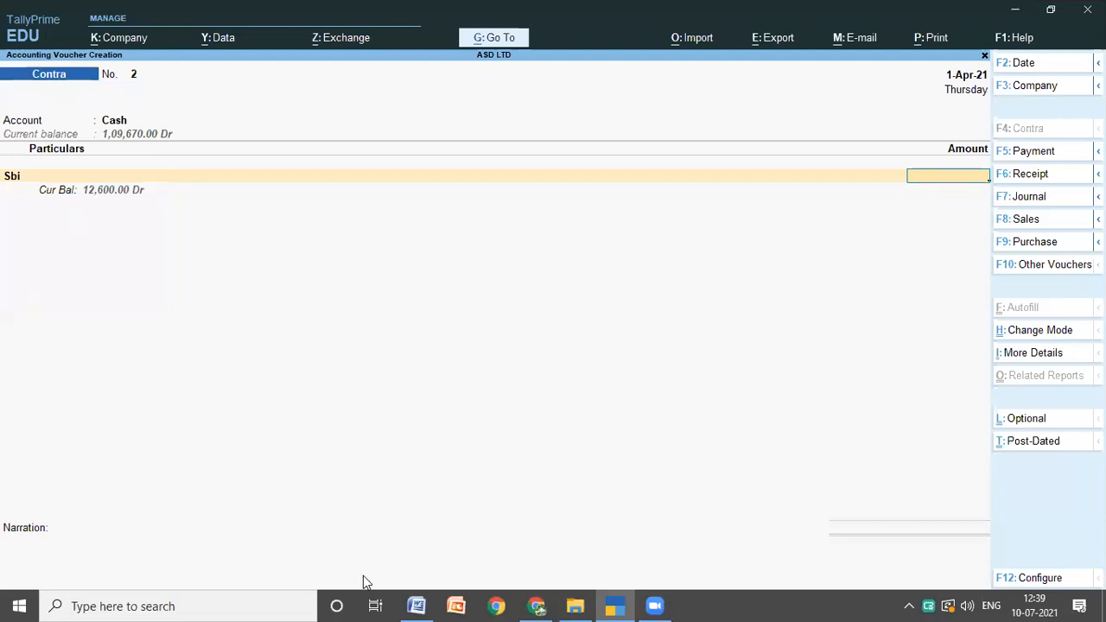
Step: Check the withdrawal amount in the Word notes and enter 10000 for the Sbi ledger in TallyPrime
{"action": "left_click", "coordinate": [420, 606]}
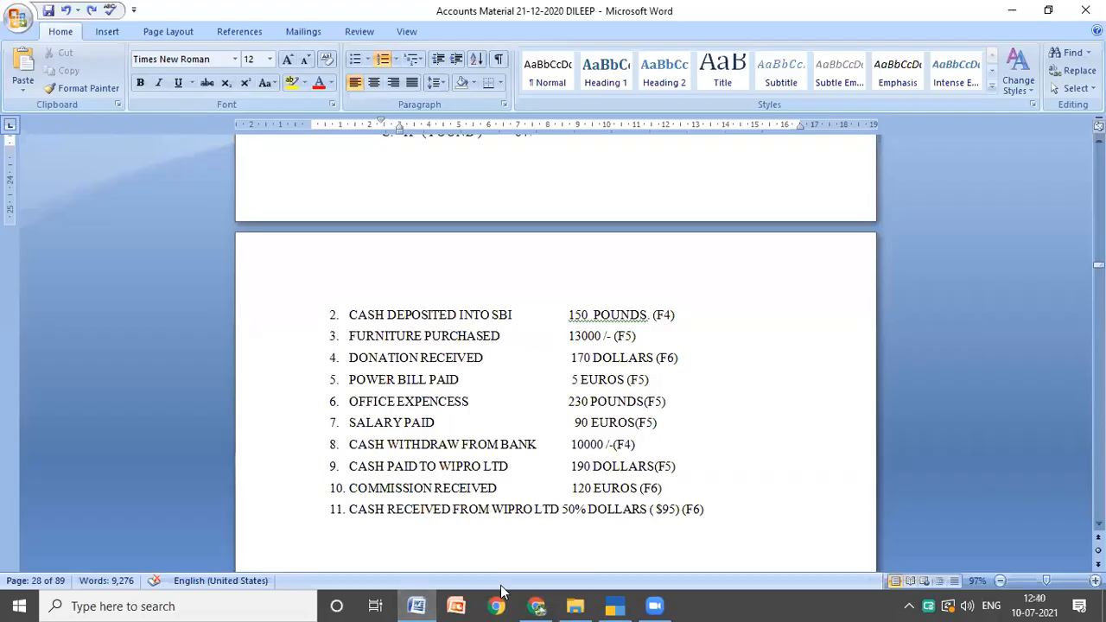
{"action": "left_click", "coordinate": [618, 604]}
{"action": "type", "text": "1"}
{"action": "type", "text": "000"}
{"action": "type", "text": "0"}
{"action": "key", "text": "Return"}
Step: Keep the Cheque bank allocation of 10,000.00 for Sbi and save the contra voucher without a narration
{"action": "key", "text": "Return"}
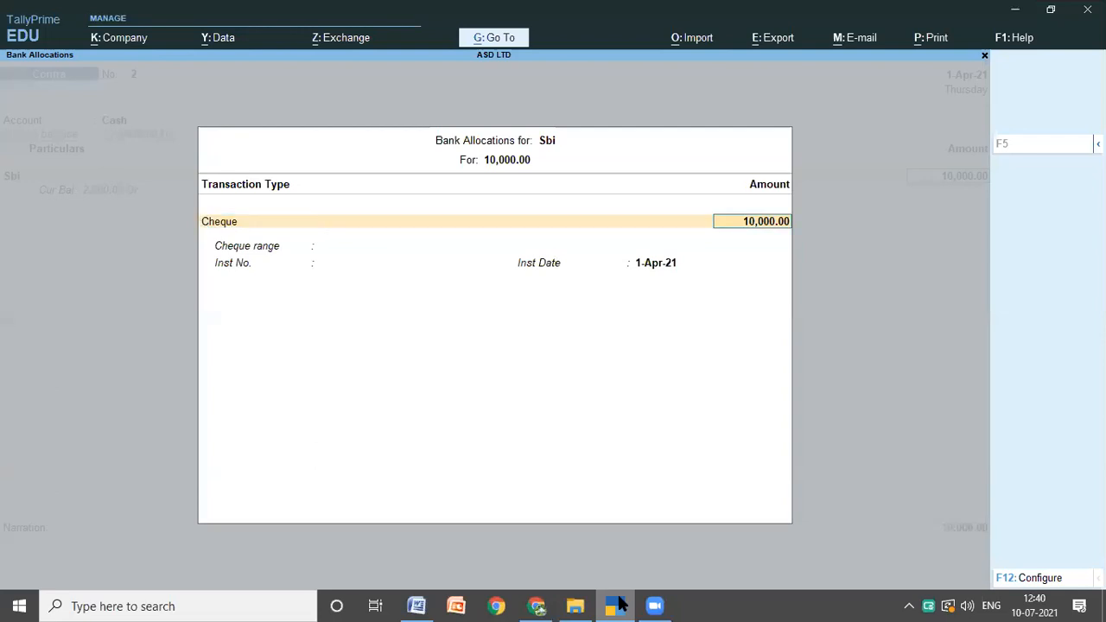
{"action": "key", "text": "Return"}
{"action": "key", "text": "Return"}
{"action": "key", "text": "Return"}
{"action": "key", "text": "Return"}
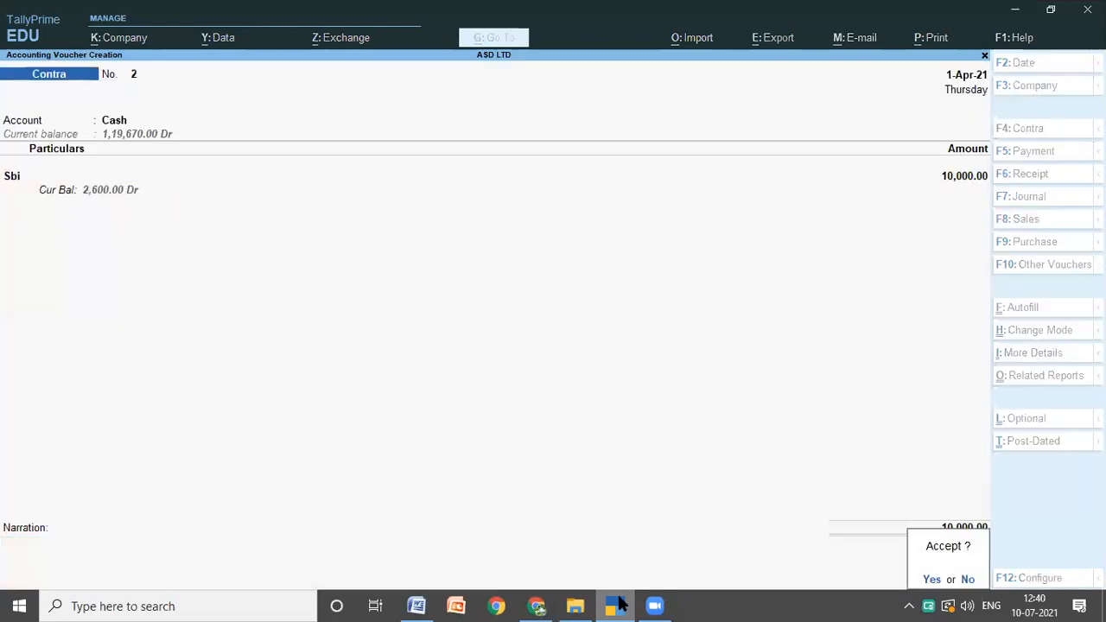
{"action": "key", "text": "Return"}
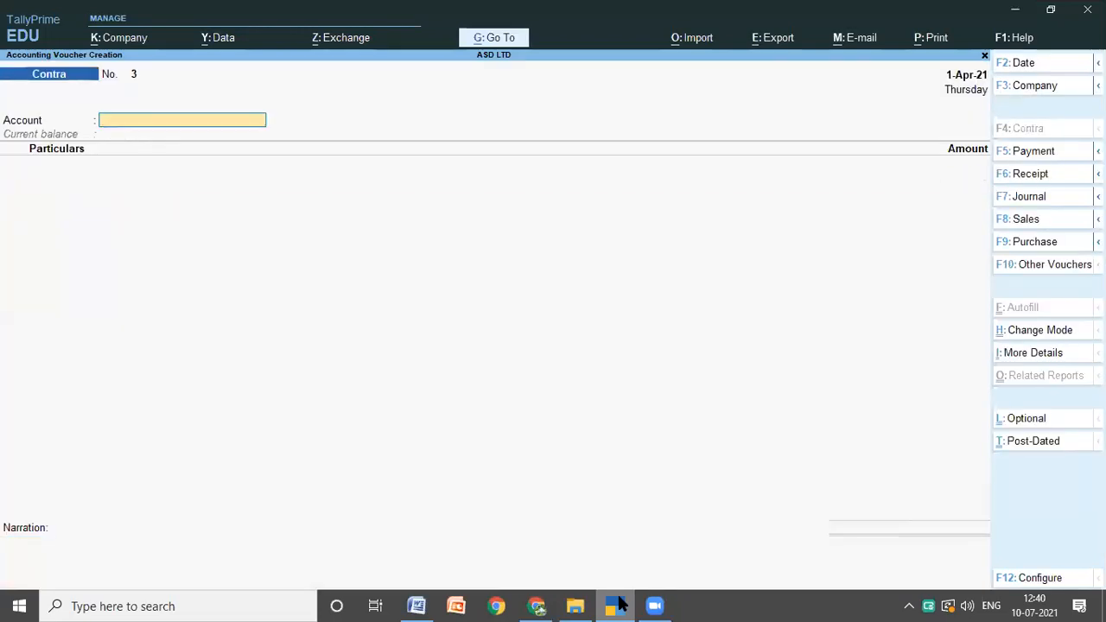
Step: Look up transaction 9 in the Word notes and start a TallyPrime payment voucher with Cash as the account and WIPRO LTD as the particulars
{"action": "left_click", "coordinate": [417, 606]}
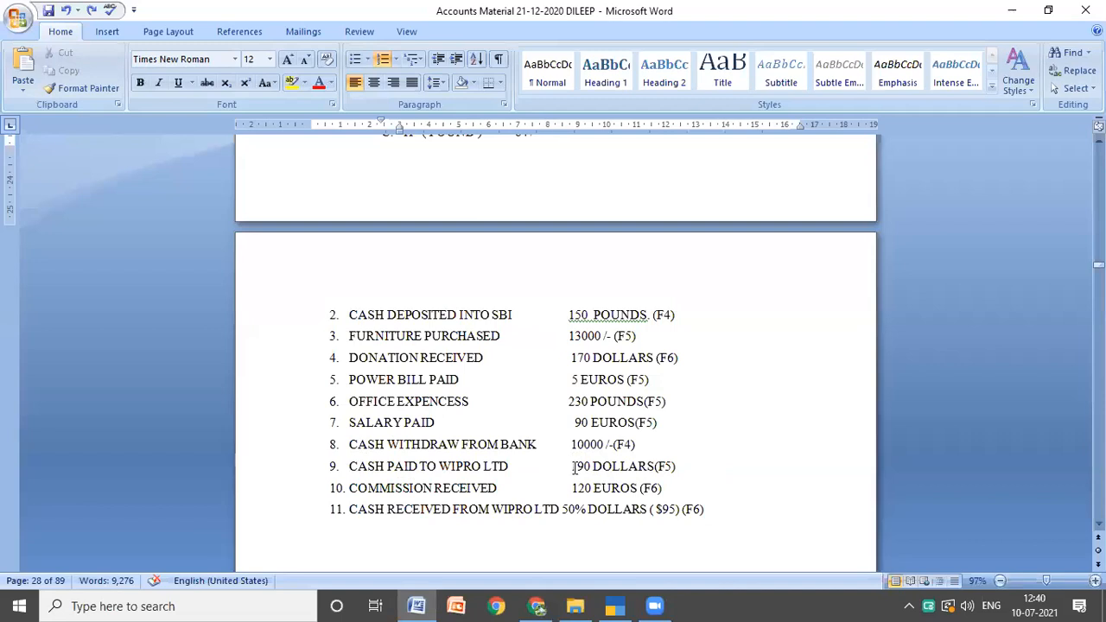
{"action": "left_click", "coordinate": [612, 605]}
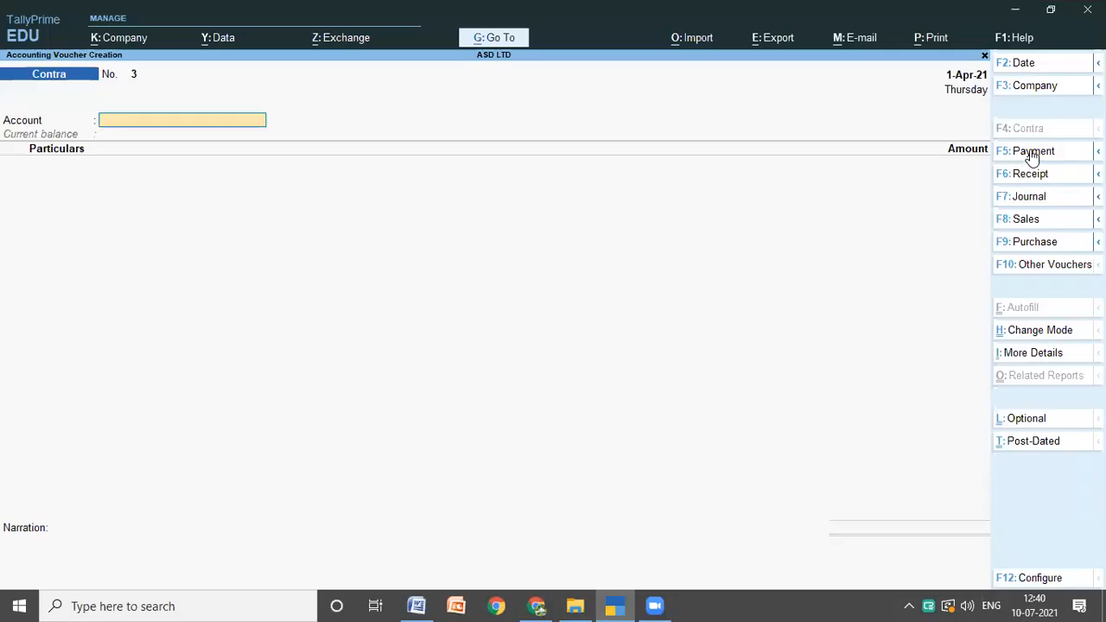
{"action": "left_click", "coordinate": [1031, 152]}
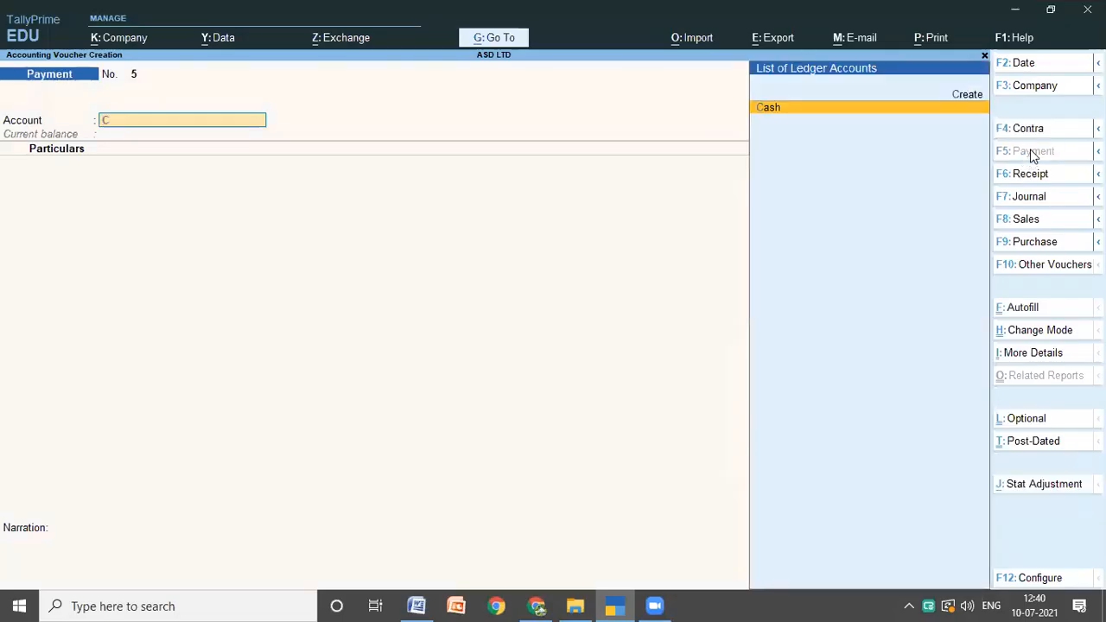
{"action": "key", "text": "Return"}
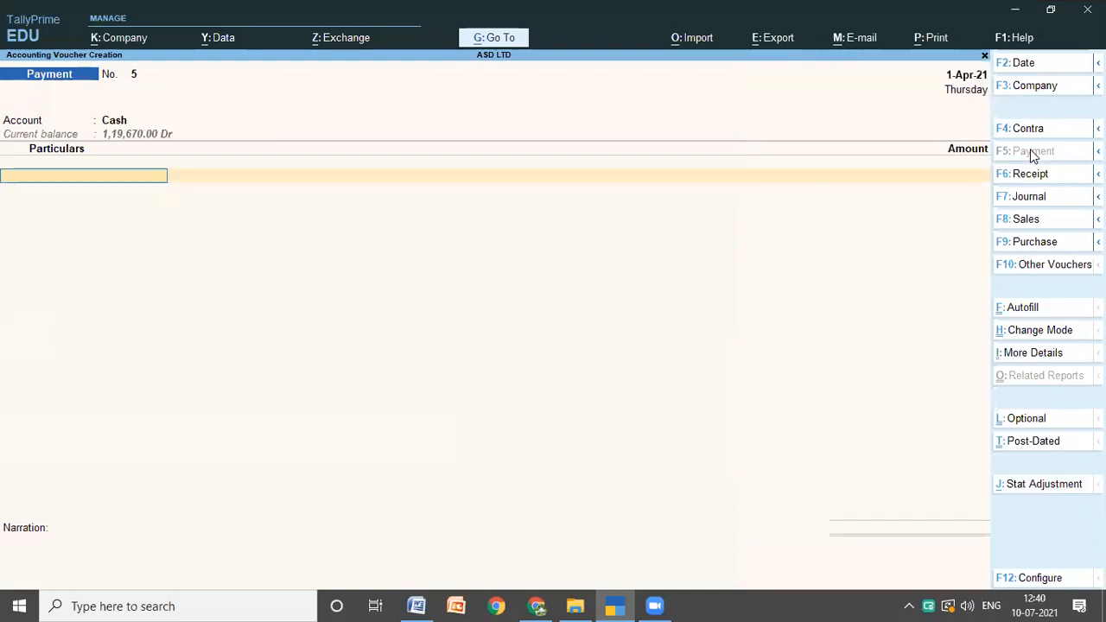
{"action": "type", "text": "W"}
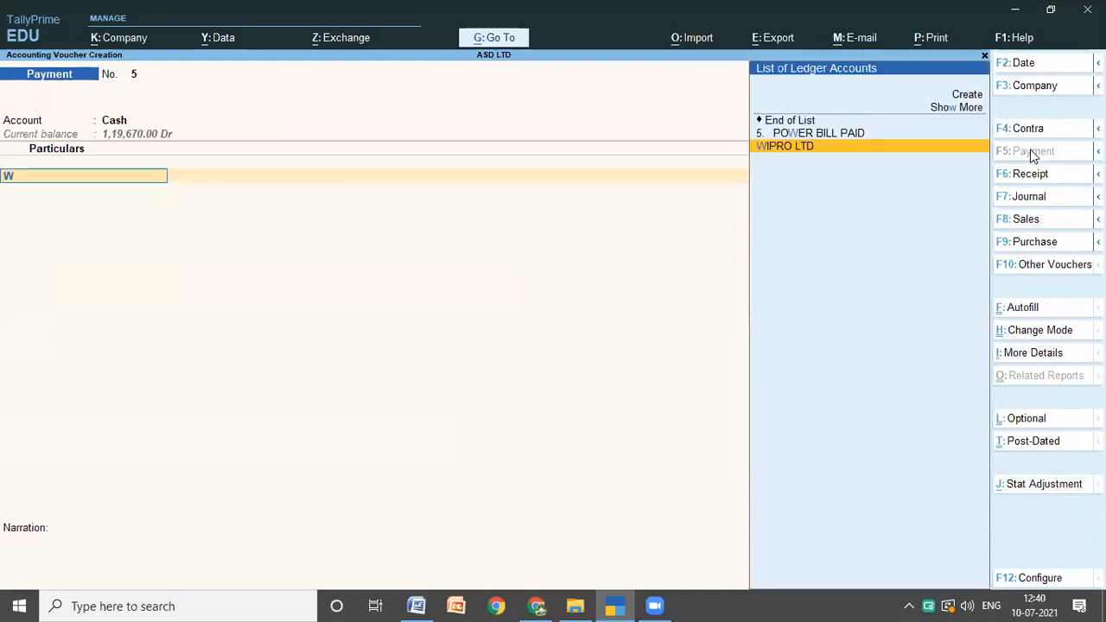
{"action": "key", "text": "Return"}
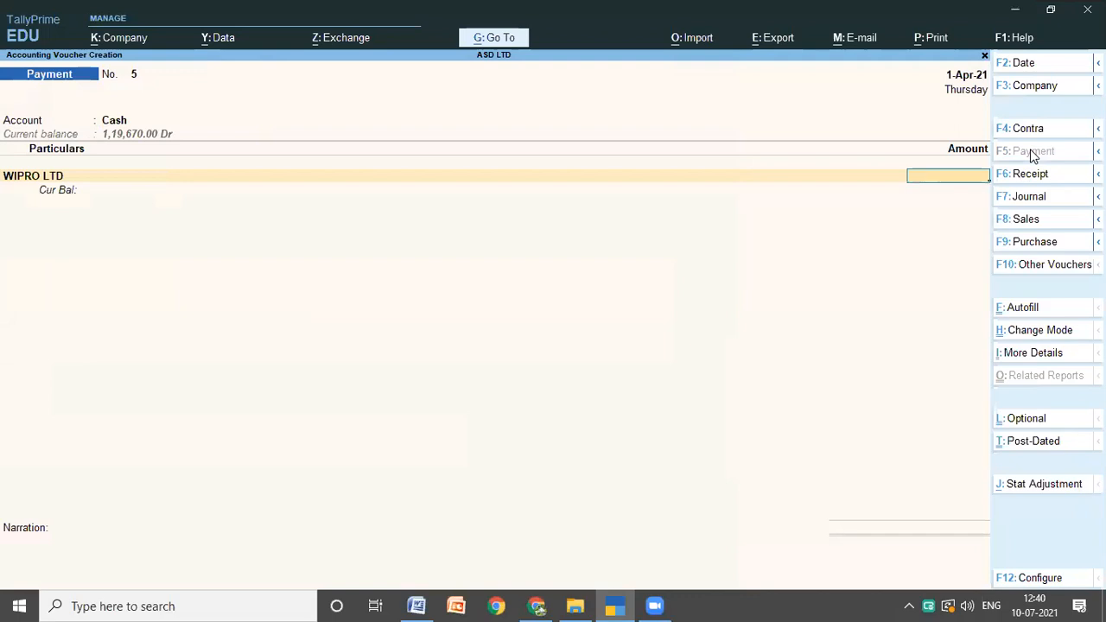
Step: Check the WIPRO LTD payment's currency in the Word notes and enter its amount as 190 dollars (D$) in TallyPrime
{"action": "type", "text": "190"}
{"action": "left_click", "coordinate": [416, 605]}
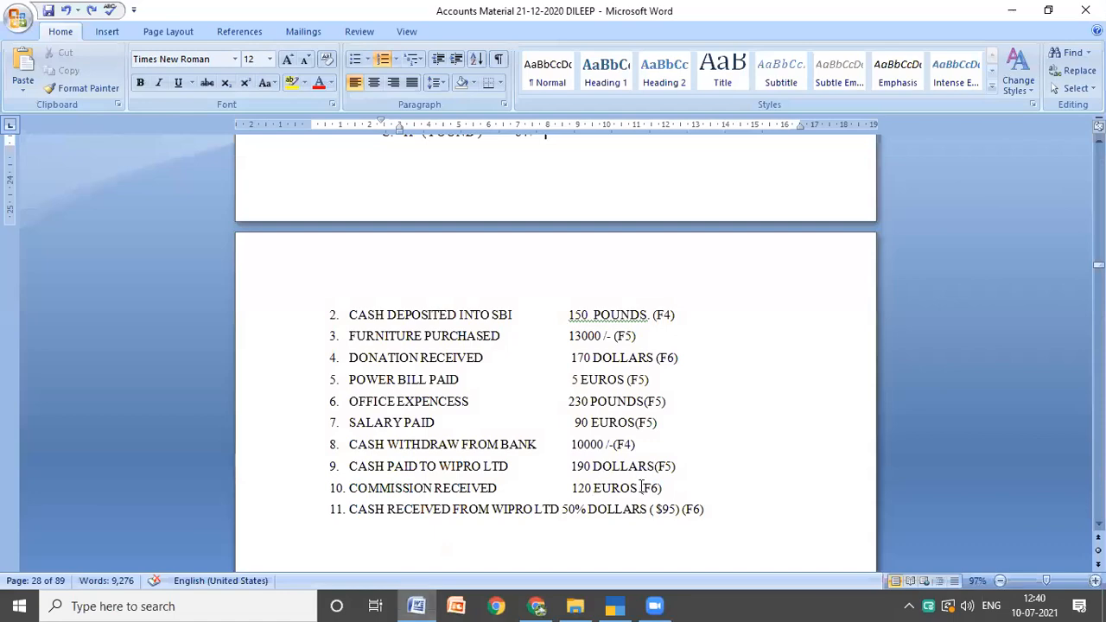
{"action": "left_click", "coordinate": [615, 604]}
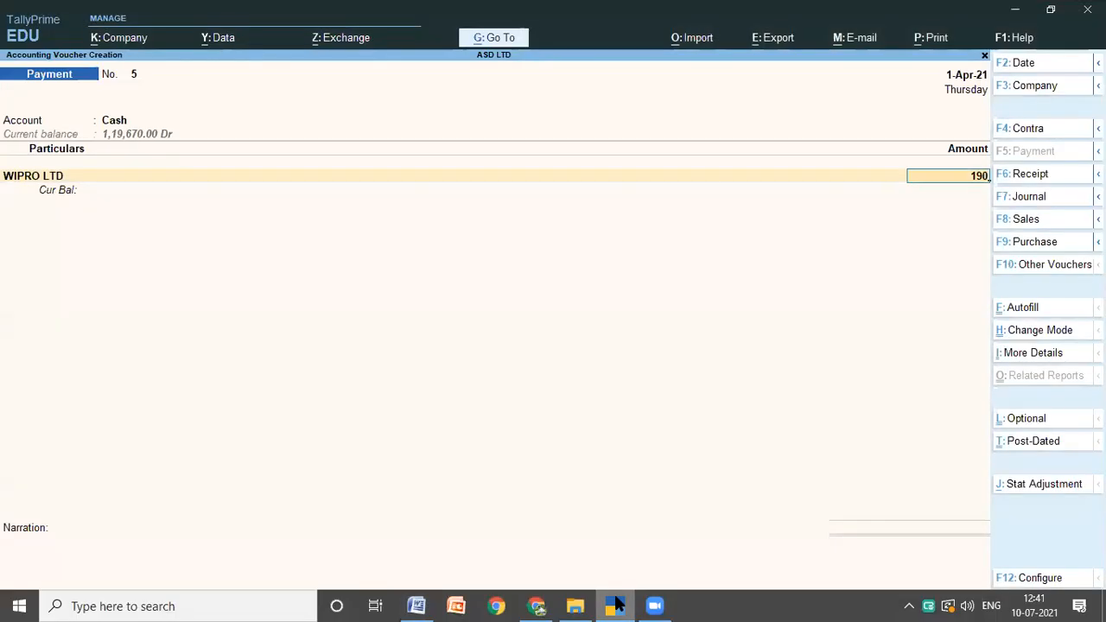
{"action": "type", "text": "5"}
{"action": "key", "text": "Return"}
{"action": "key", "text": "Return"}
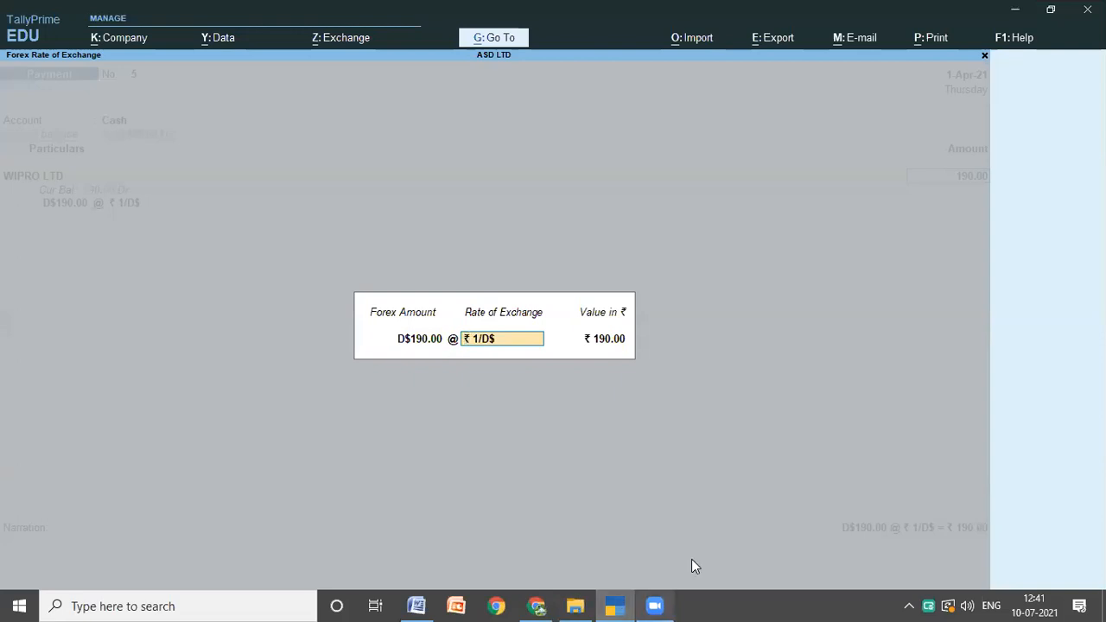
Step: Look up the dollar rate in the Word notes and set the WIPRO LTD payment's exchange rate to 67 rupees per dollar in TallyPrime
{"action": "left_click", "coordinate": [414, 606]}
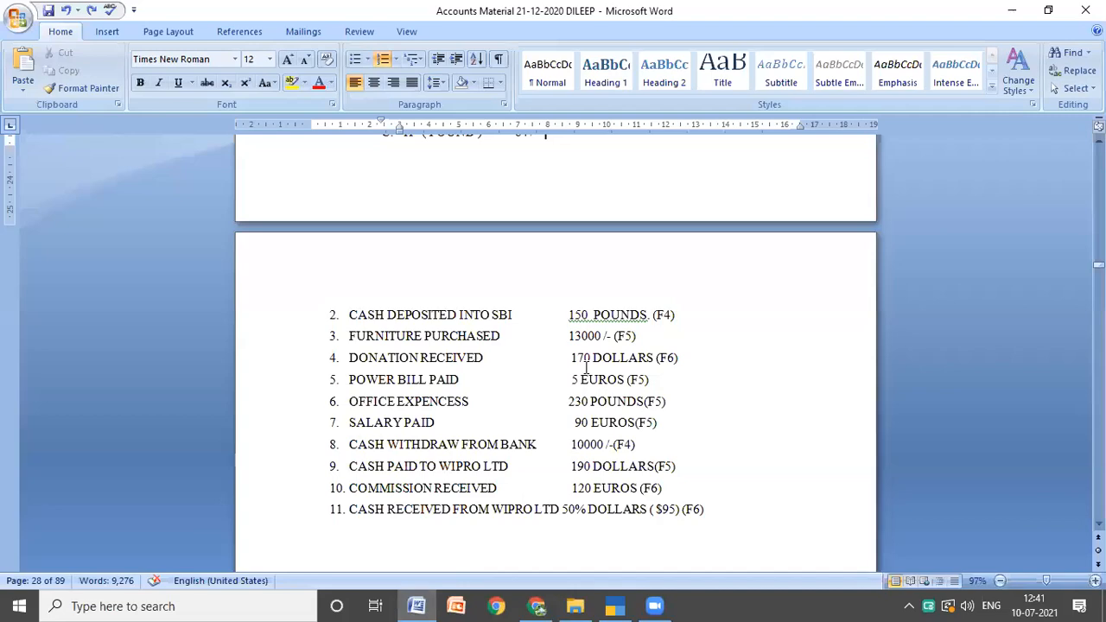
{"action": "scroll", "coordinate": [586, 368], "scroll_direction": "up", "scroll_amount": 3}
{"action": "left_click", "coordinate": [615, 606]}
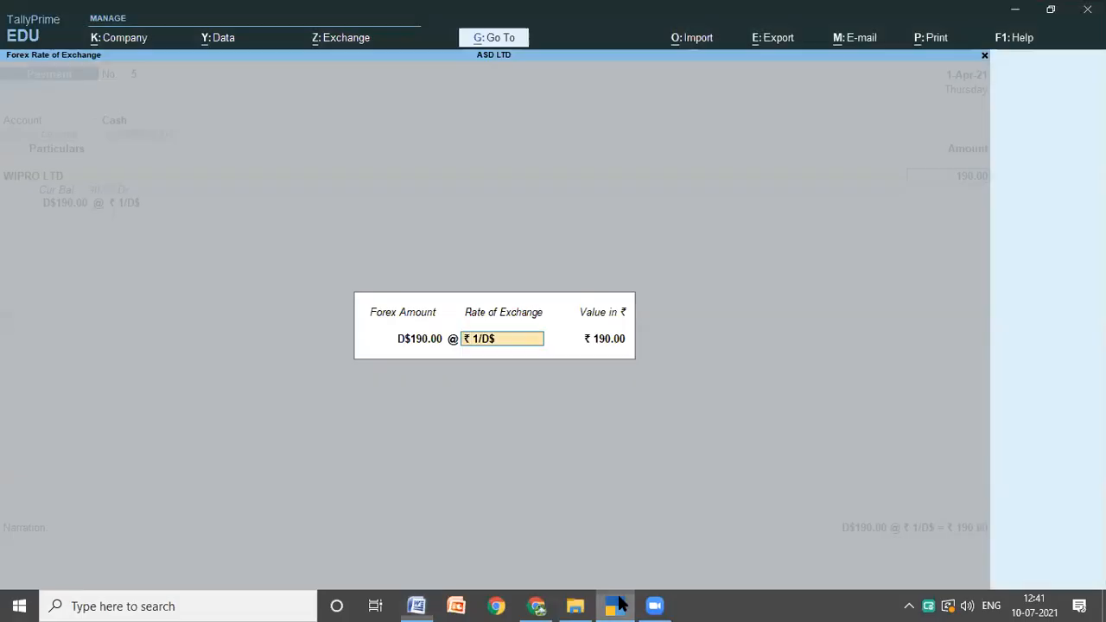
{"action": "type", "text": "67"}
{"action": "key", "text": "Return"}
Step: Allocate the WIPRO LTD payment as On Account and save the payment voucher without a narration
{"action": "key", "text": "Return"}
{"action": "key", "text": "Return"}
{"action": "key", "text": "Return"}
{"action": "key", "text": "Return"}
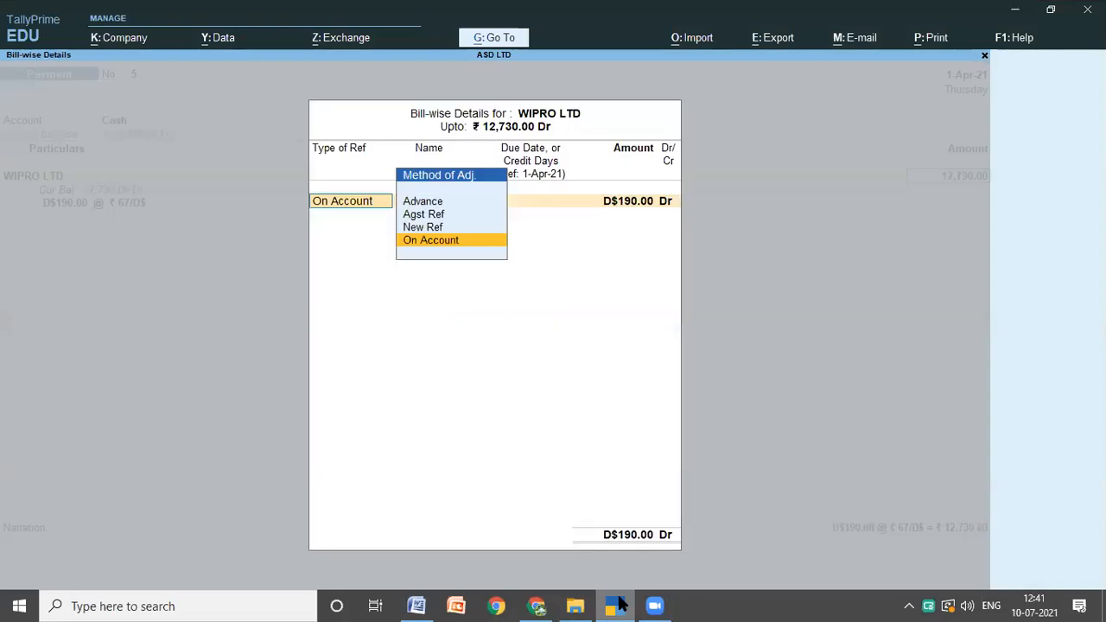
{"action": "key", "text": "Return"}
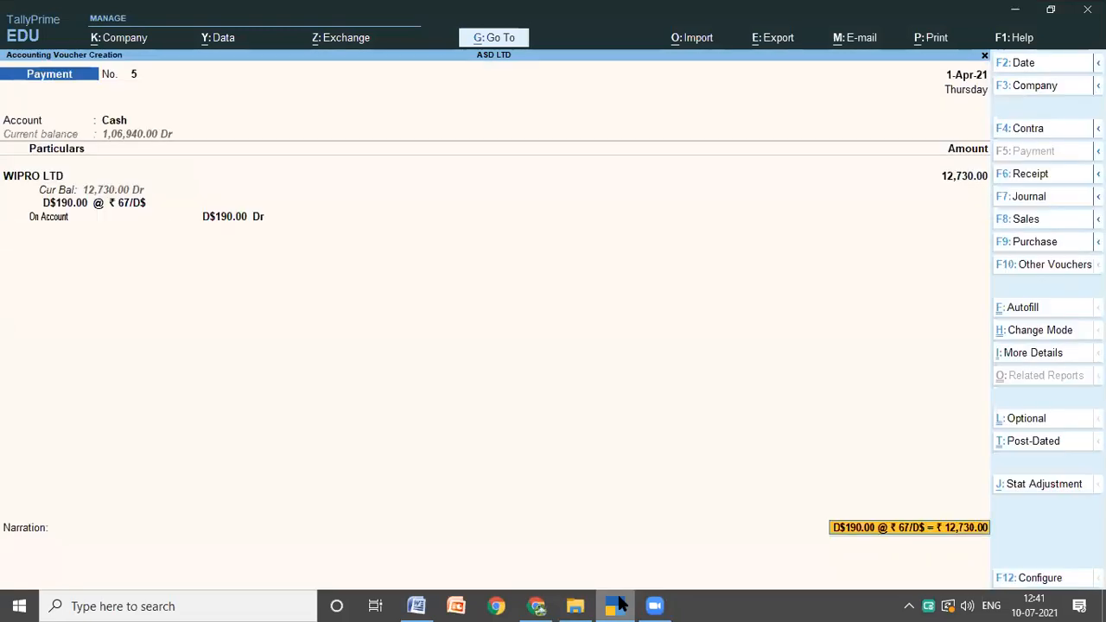
{"action": "key", "text": "Return"}
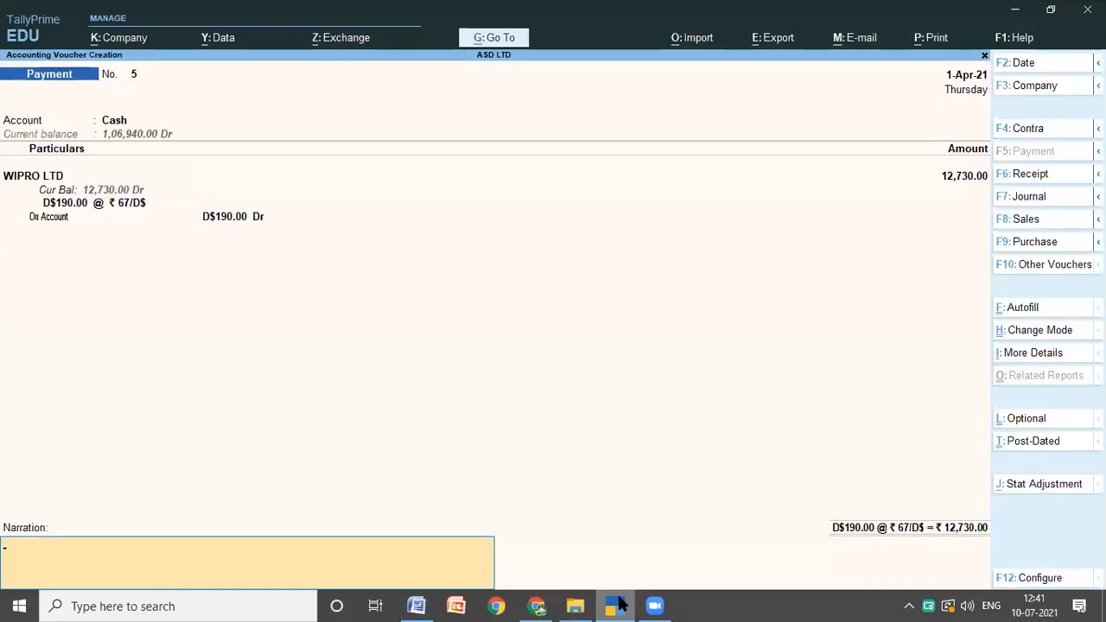
{"action": "key", "text": "Return"}
{"action": "key", "text": "Return"}
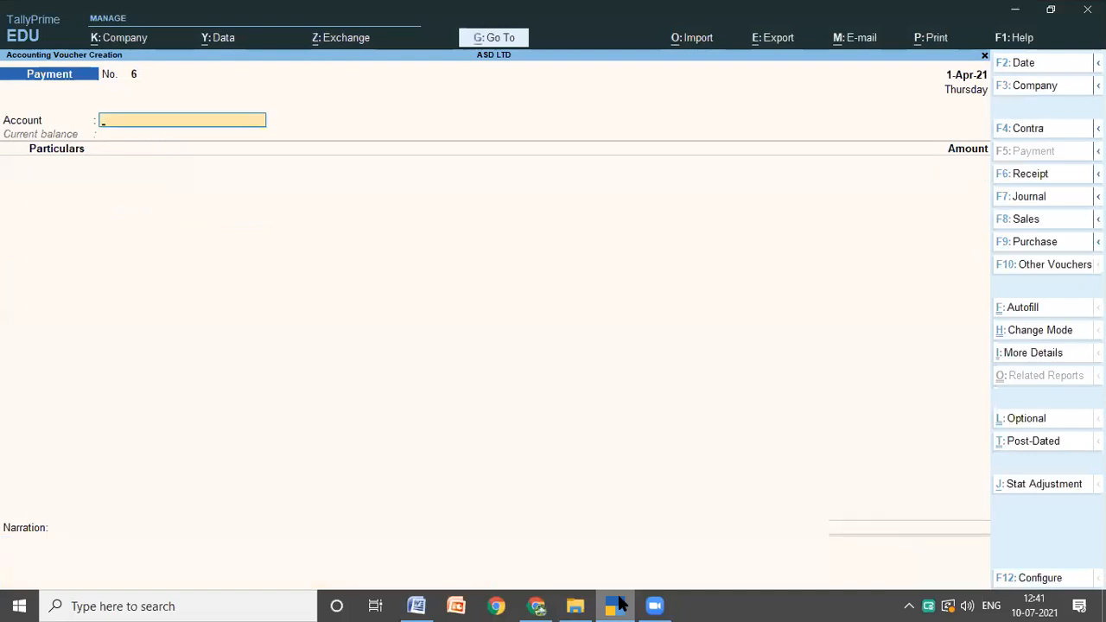
Step: Look up transaction 10 in the Word notes and start a TallyPrime receipt voucher with Cash as the account and COMMISSION RECEIVED as the particulars
{"action": "left_click", "coordinate": [413, 605]}
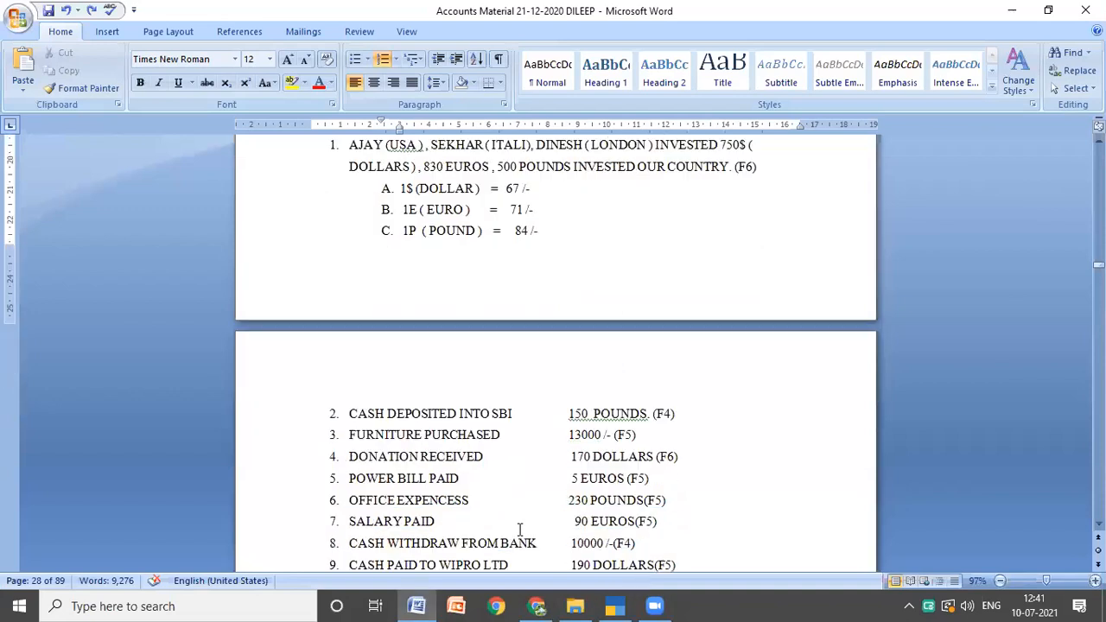
{"action": "scroll", "coordinate": [519, 529], "scroll_direction": "down", "scroll_amount": 1}
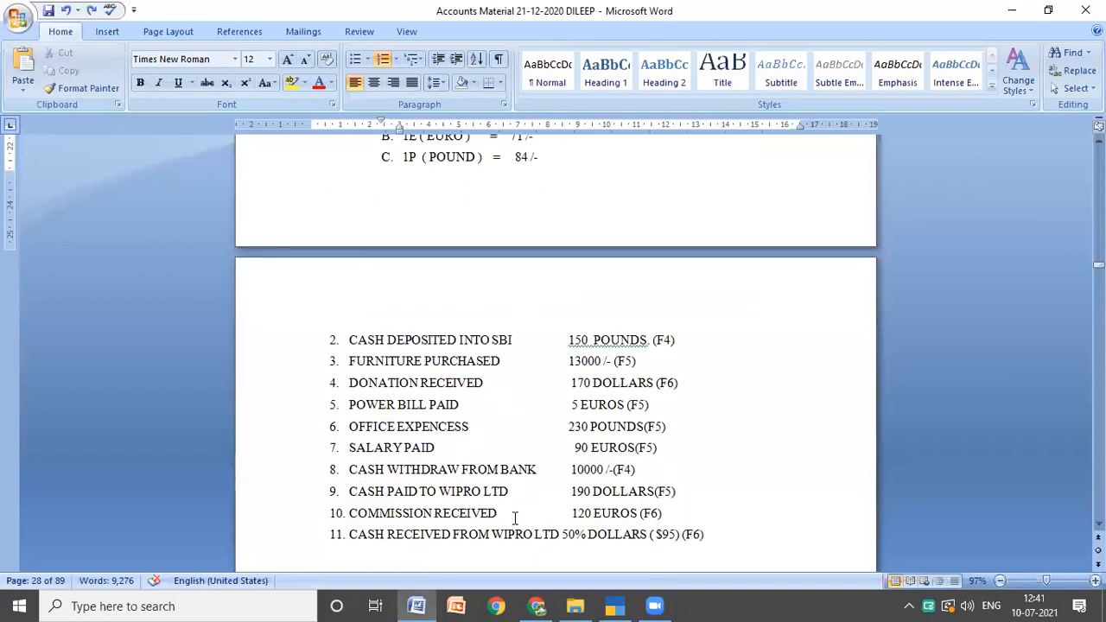
{"action": "left_click", "coordinate": [610, 598]}
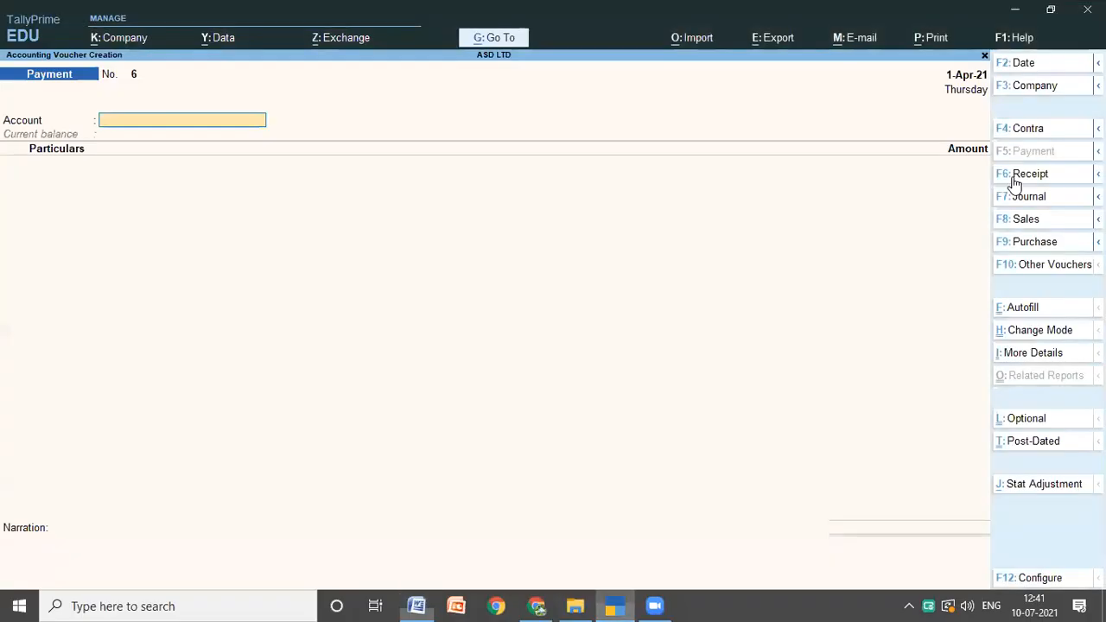
{"action": "left_click", "coordinate": [1024, 176]}
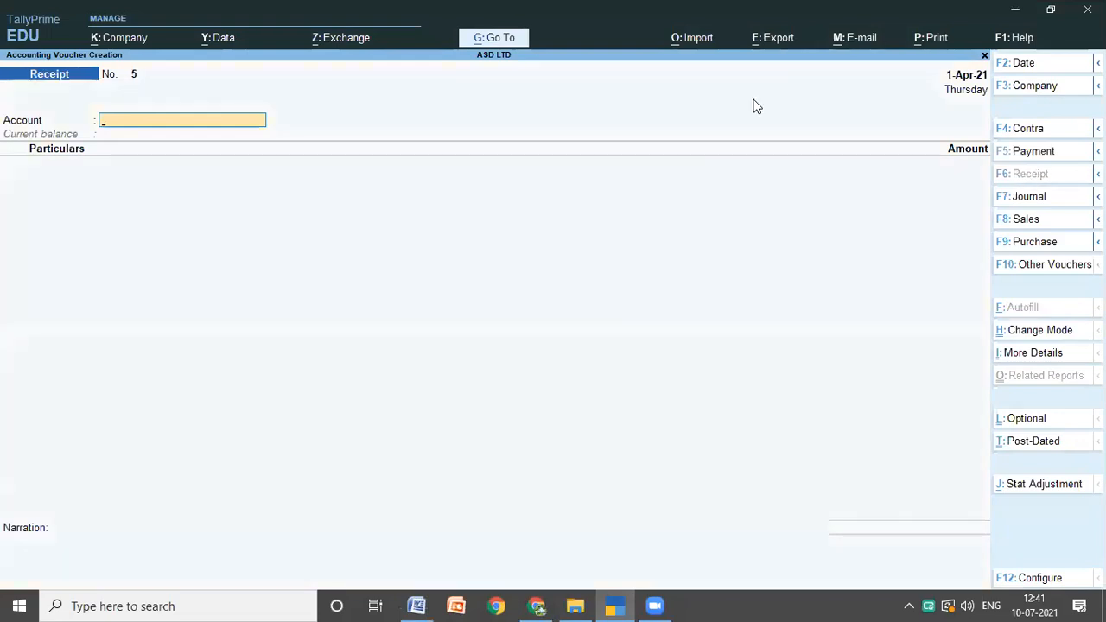
{"action": "type", "text": "C"}
{"action": "key", "text": "Return"}
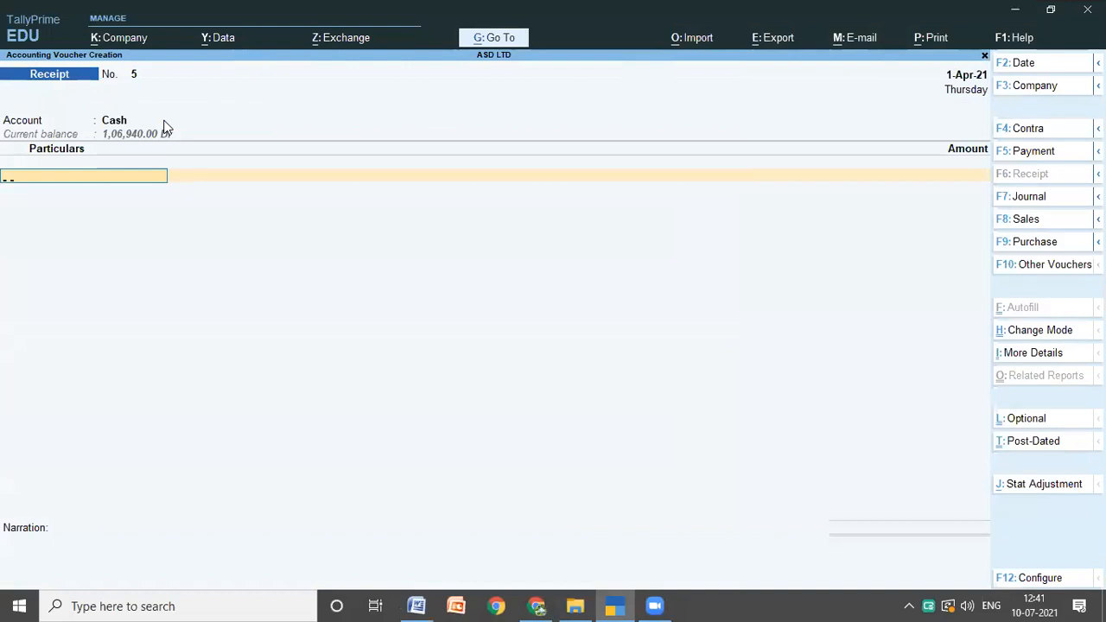
{"action": "type", "text": "C"}
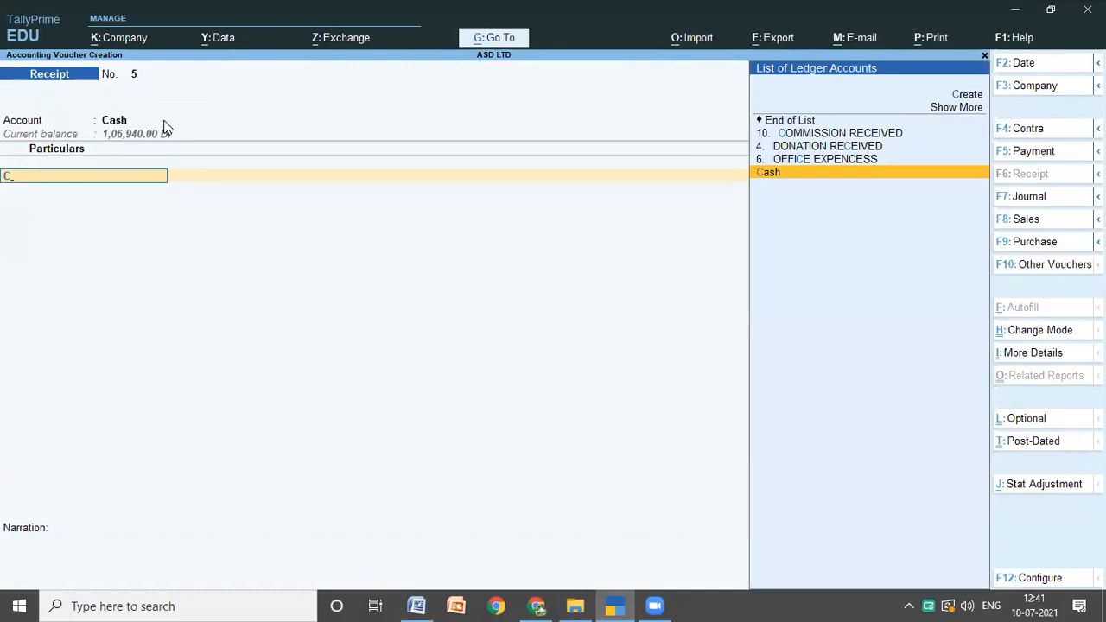
{"action": "key", "text": "Up"}
{"action": "key", "text": "Up"}
{"action": "key", "text": "Up"}
{"action": "key", "text": "Return"}
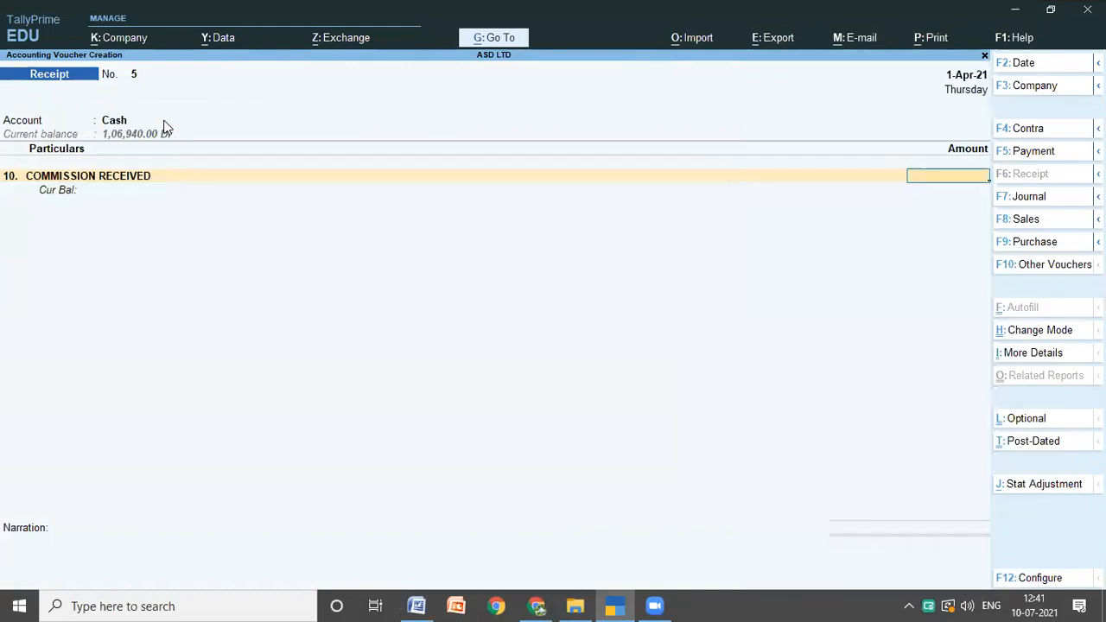
Step: Enter the COMMISSION RECEIVED amount as 120 euros (E) at an exchange rate of 71 rupees per euro
{"action": "type", "text": "120"}
{"action": "type", "text": "0"}
{"action": "key", "text": "Return"}
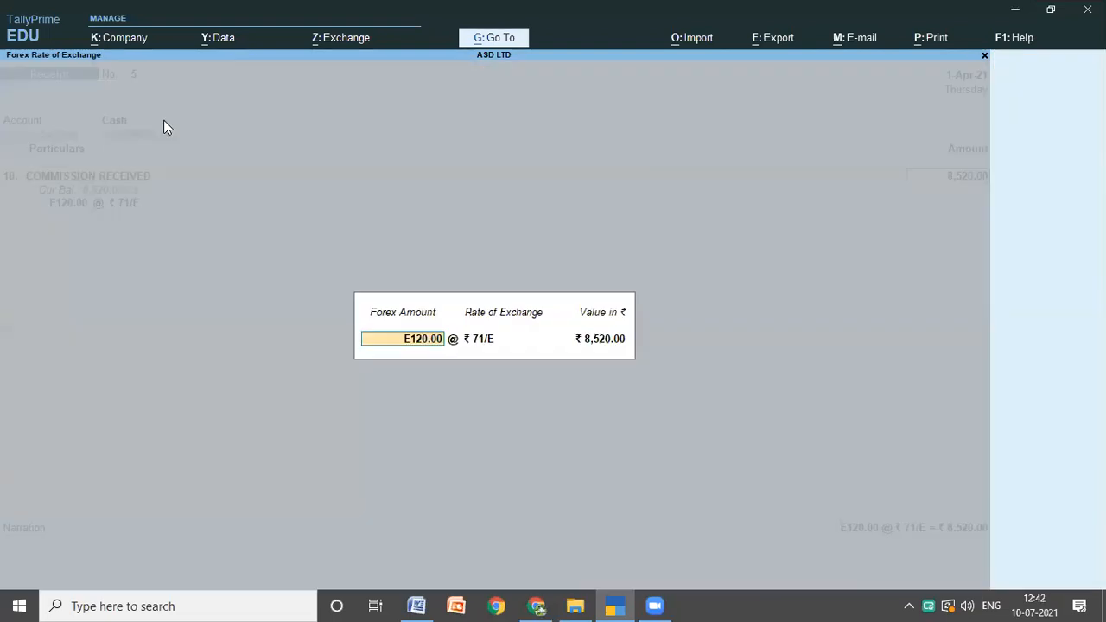
{"action": "key", "text": "Return"}
{"action": "key", "text": "Return"}
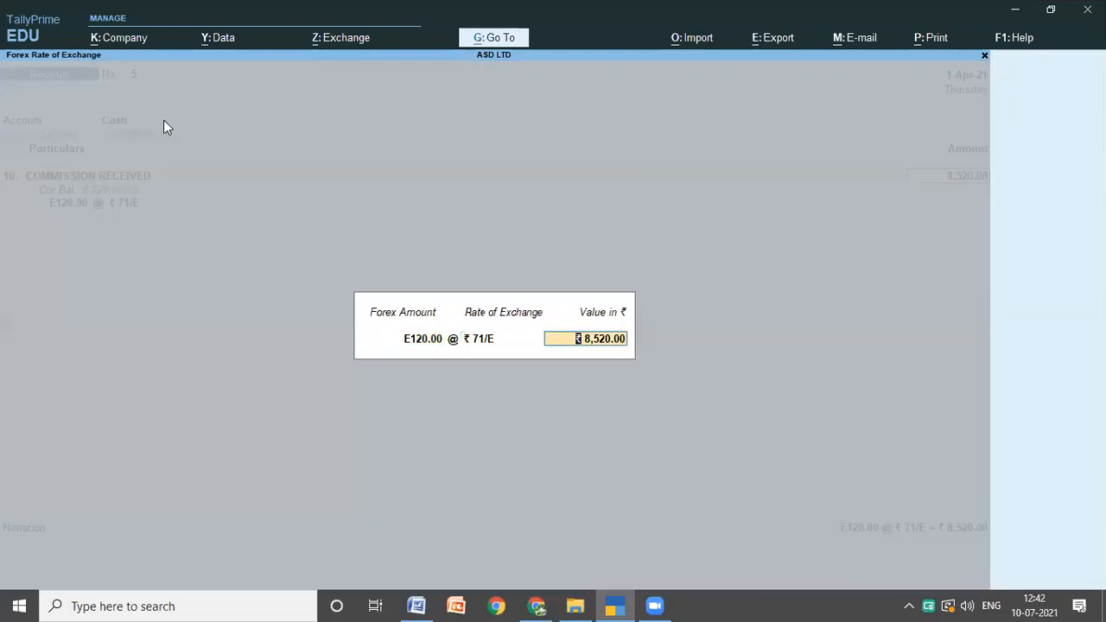
{"action": "key", "text": "Return"}
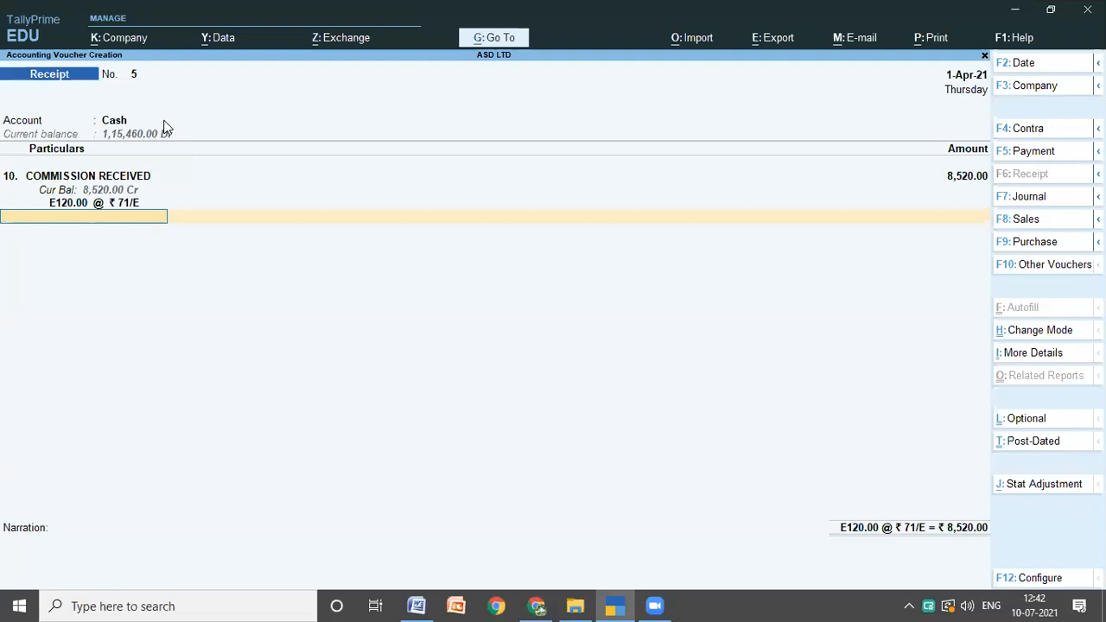
Step: Finish the commission receipt voucher with no further particulars and save it without a narration
{"action": "key", "text": "Return"}
{"action": "key", "text": "Return"}
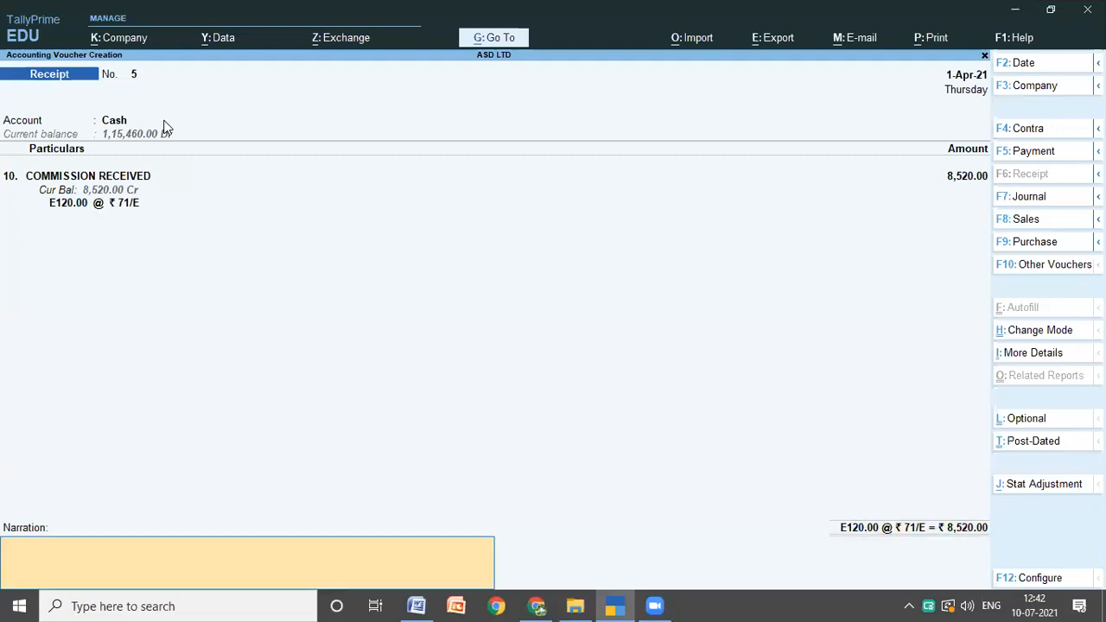
{"action": "key", "text": "Return"}
{"action": "key", "text": "Return"}
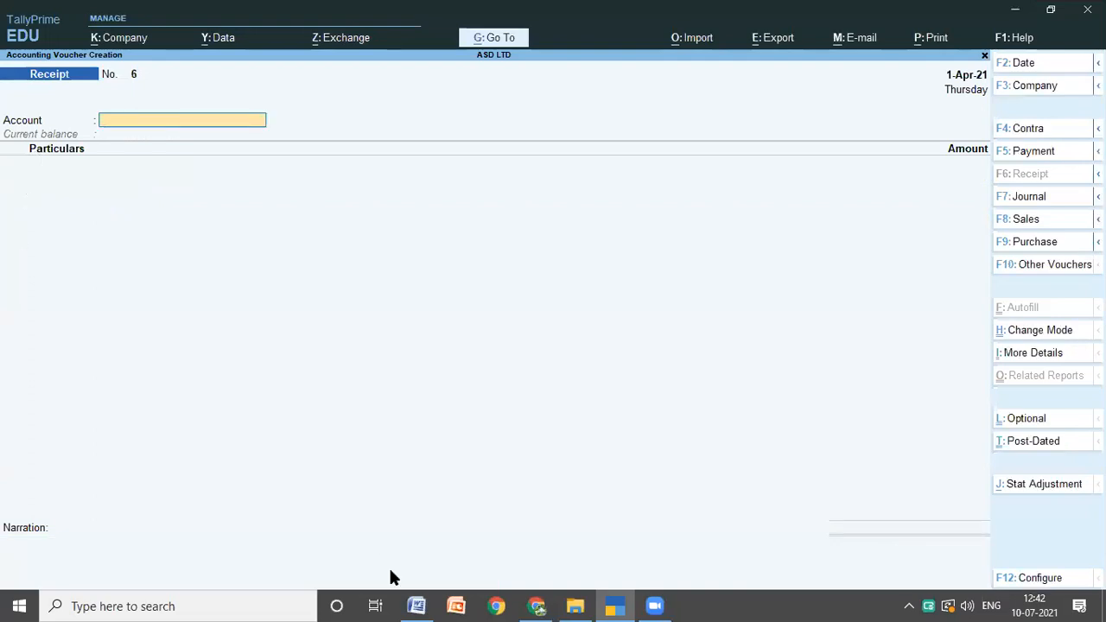
Step: Look up transaction 11 in the Word notes and start a TallyPrime receipt voucher with Cash as the account and WIPRO LTD as the particulars
{"action": "left_click", "coordinate": [416, 605]}
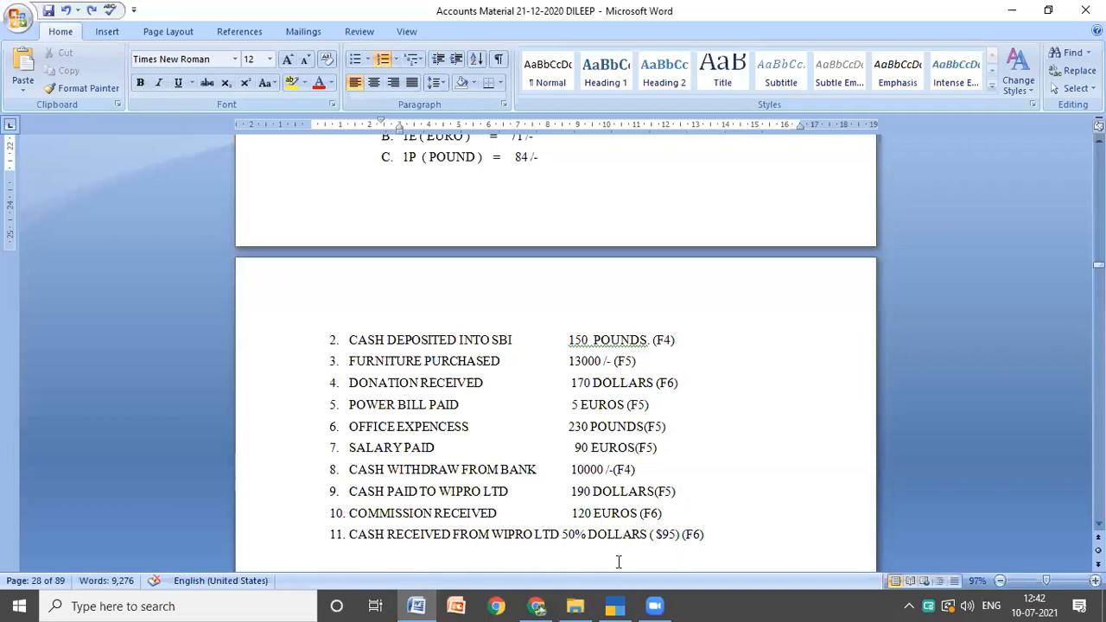
{"action": "left_click", "coordinate": [614, 601]}
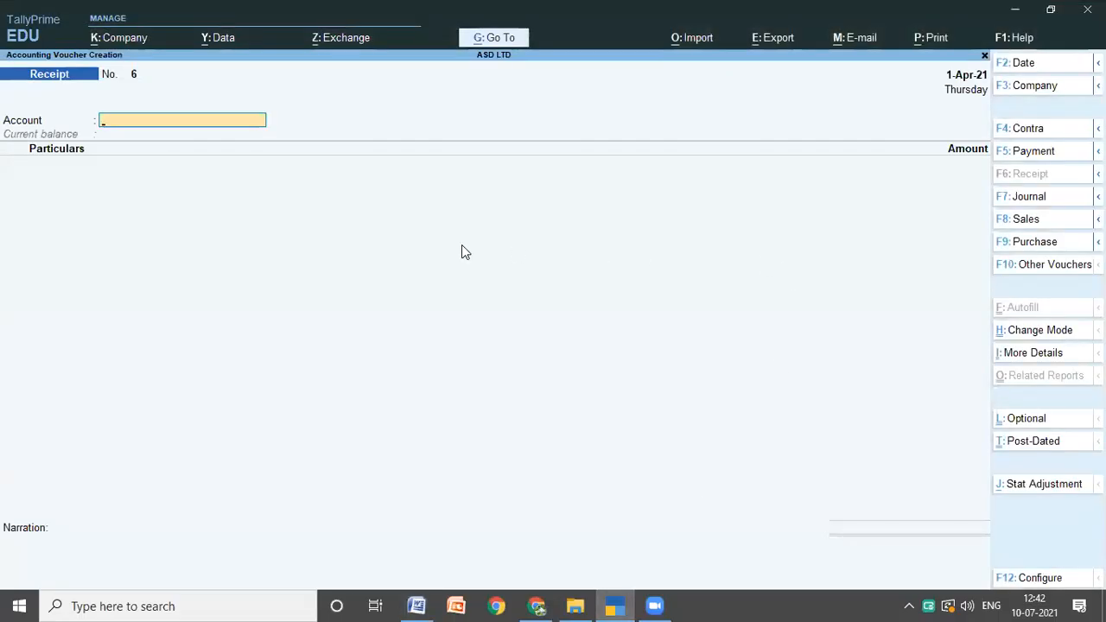
{"action": "left_click", "coordinate": [415, 606]}
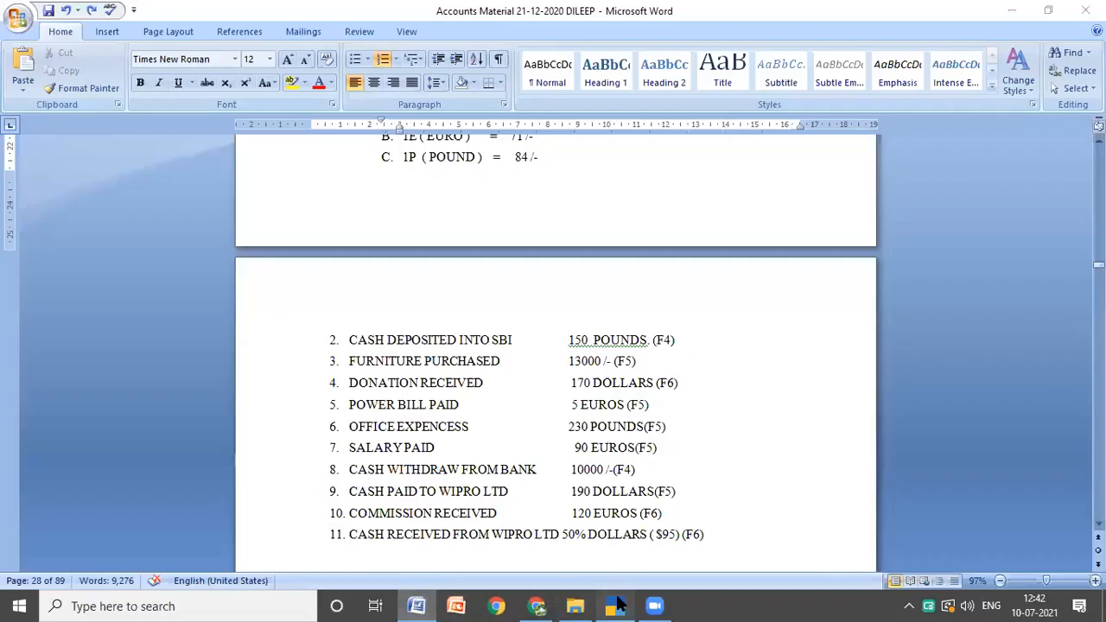
{"action": "left_click", "coordinate": [616, 606]}
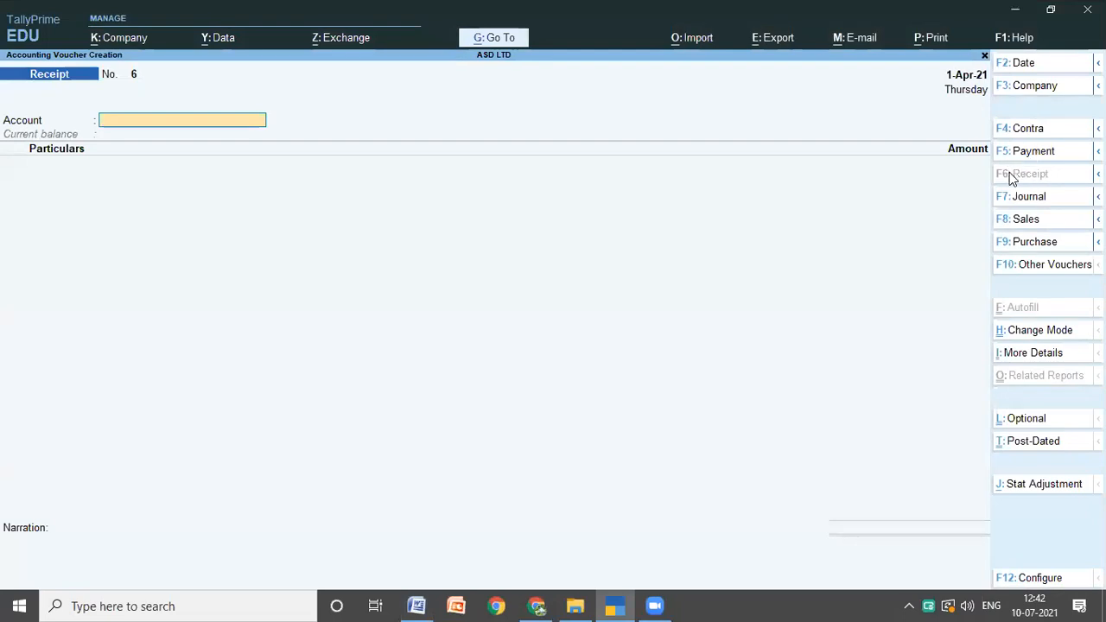
{"action": "type", "text": "C"}
{"action": "key", "text": "Return"}
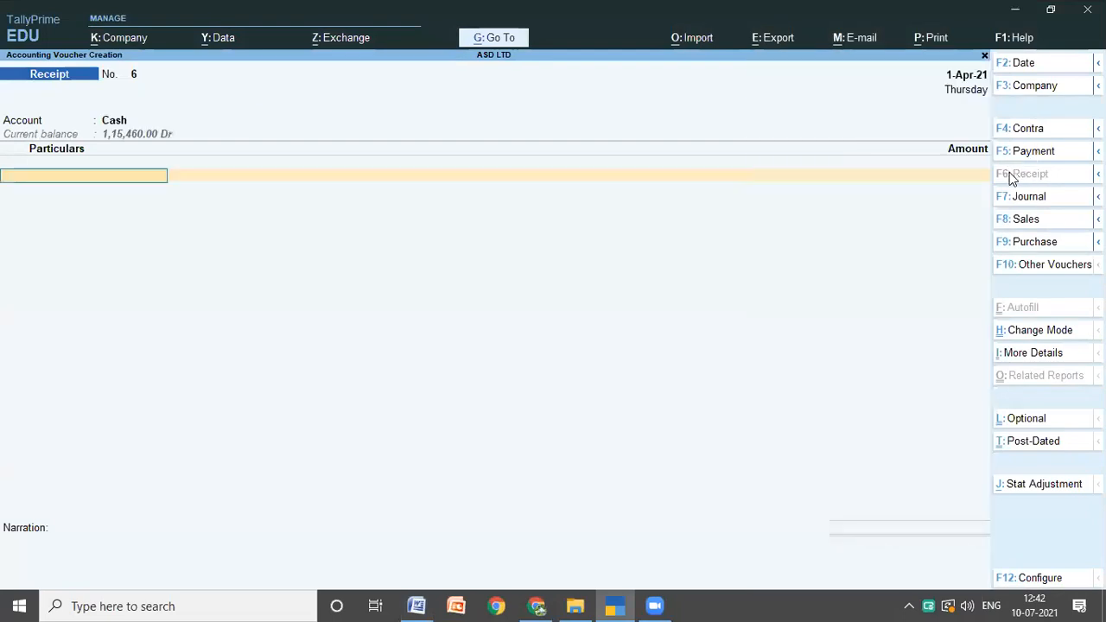
{"action": "type", "text": "W"}
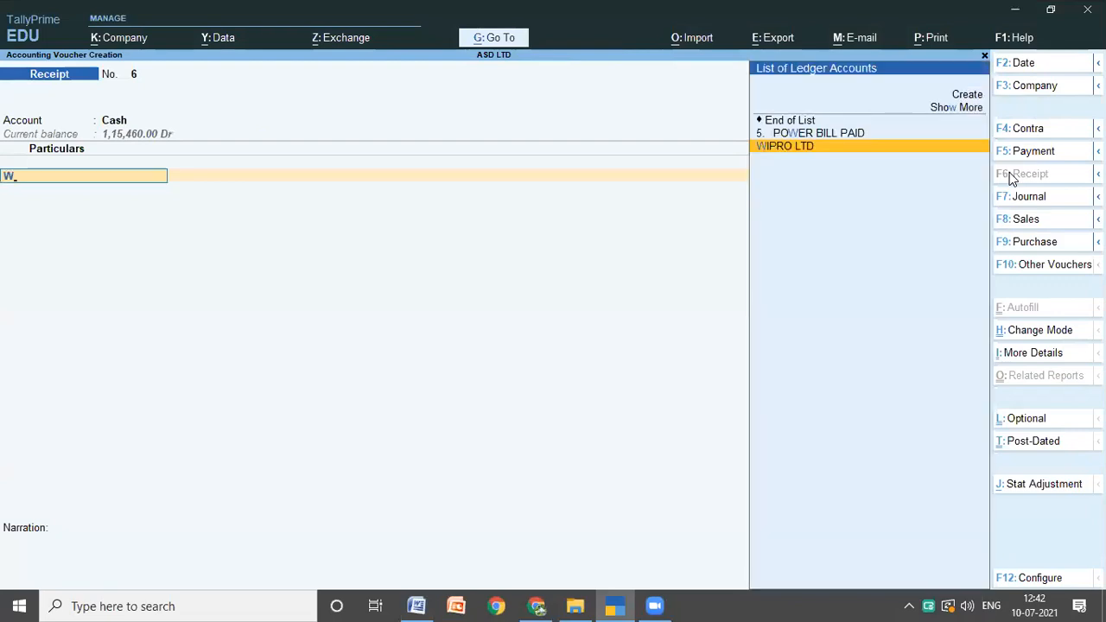
{"action": "key", "text": "Return"}
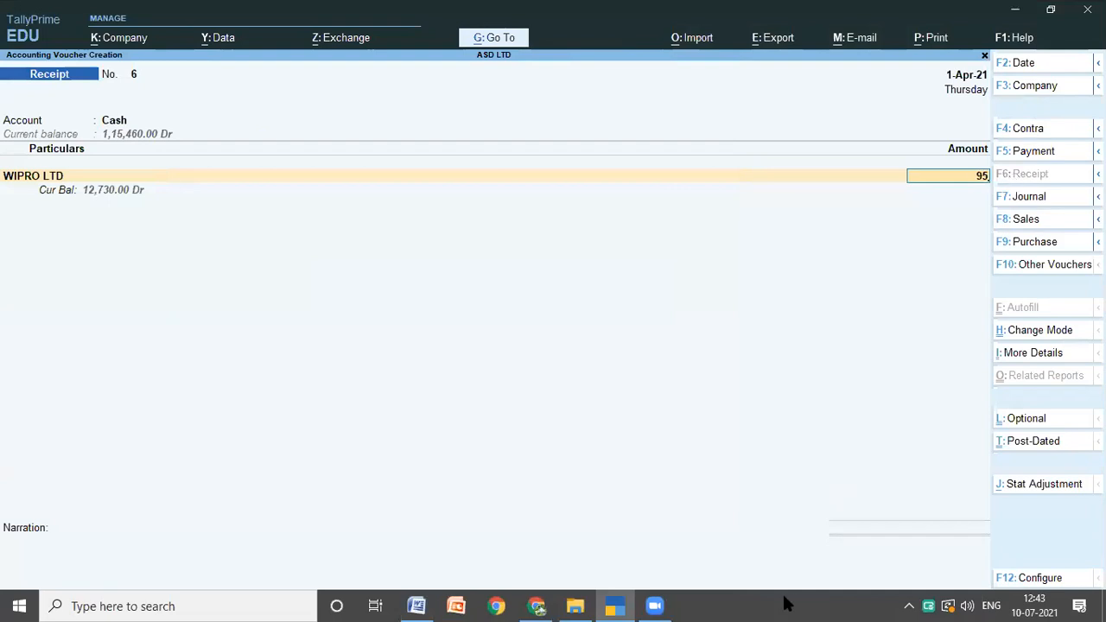
Step: Check the WIPRO LTD receipt's currency in the Word notes and enter its amount in TallyPrime as 95 dollars at 67 rupees per dollar
{"action": "left_click", "coordinate": [416, 605]}
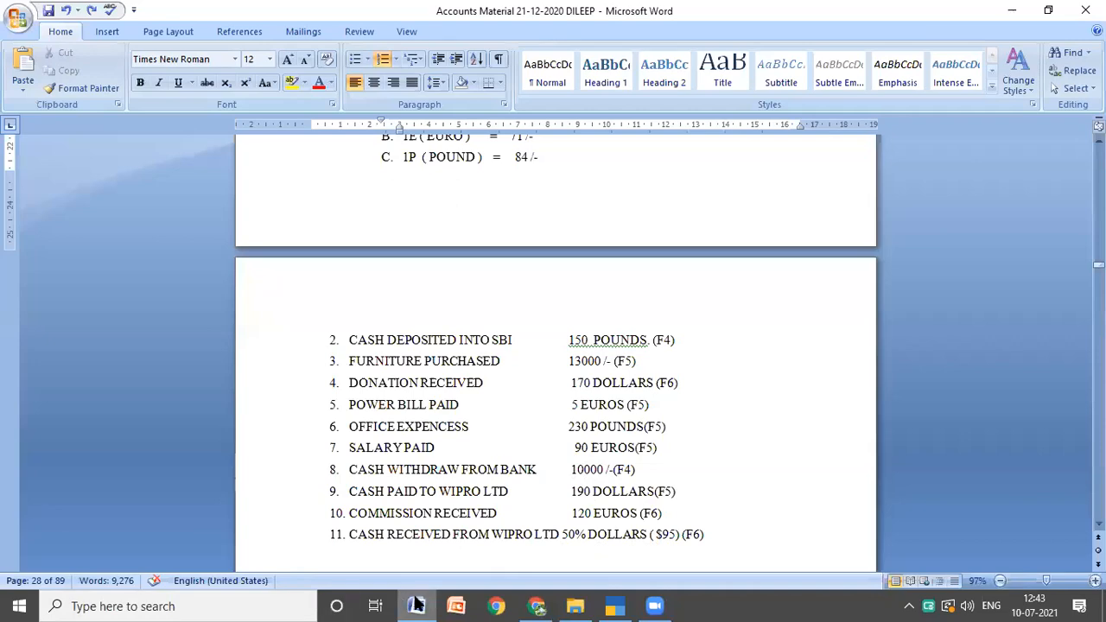
{"action": "left_click", "coordinate": [619, 606]}
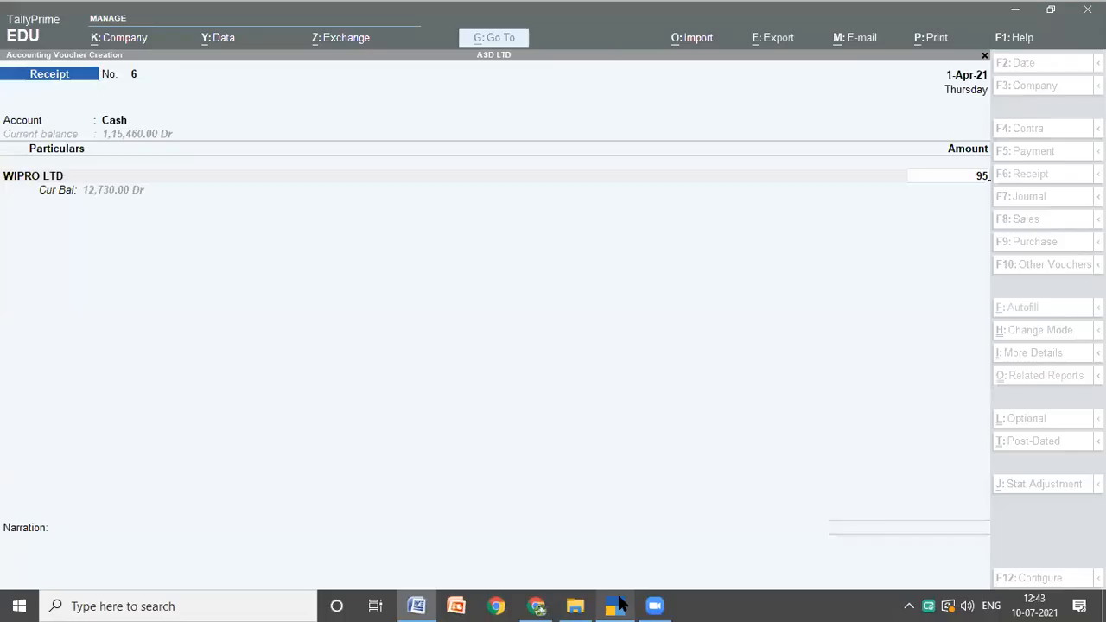
{"action": "type", "text": "5"}
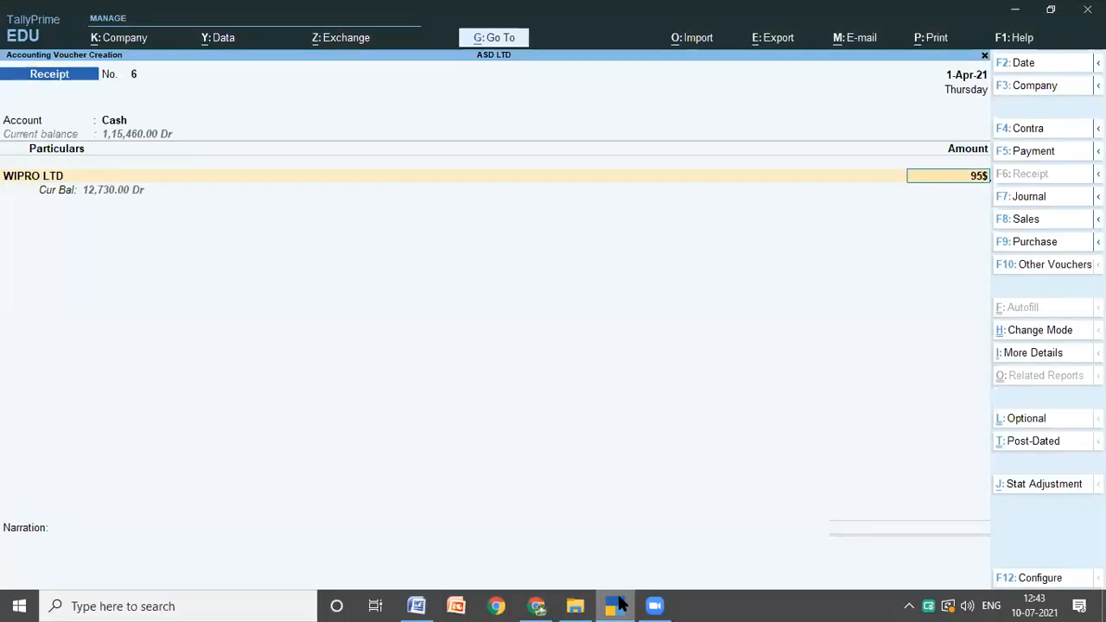
{"action": "key", "text": "Return"}
{"action": "key", "text": "Return"}
{"action": "key", "text": "Return"}
Step: Allocate the WIPRO LTD receipt as On Account and save the receipt voucher without a narration
{"action": "key", "text": "Return"}
{"action": "key", "text": "Return"}
{"action": "key", "text": "Return"}
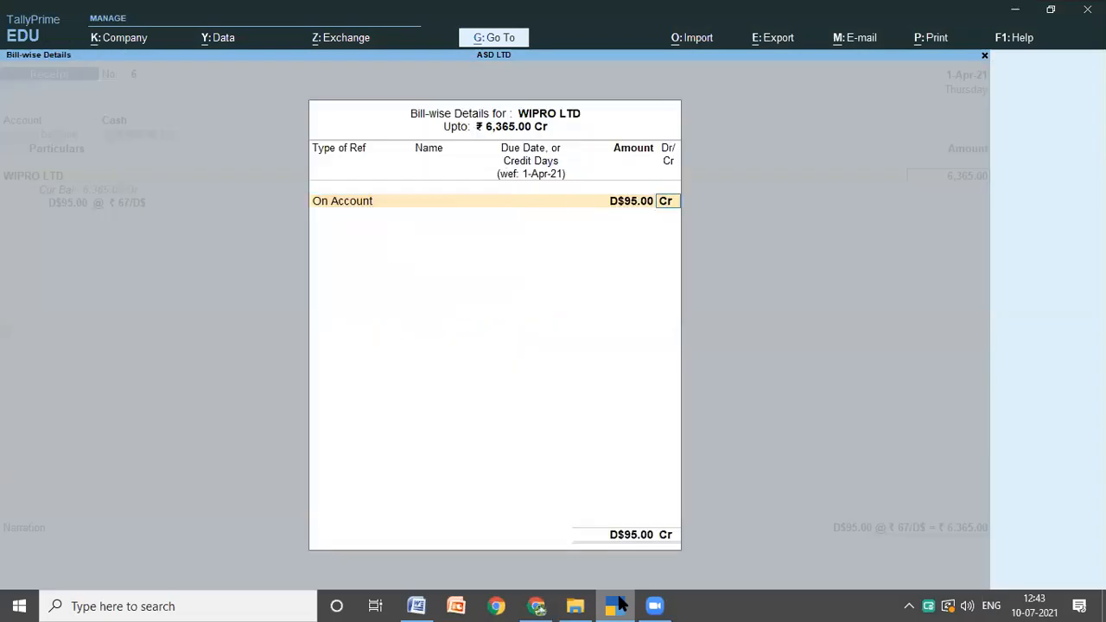
{"action": "key", "text": "Return"}
{"action": "key", "text": "Return"}
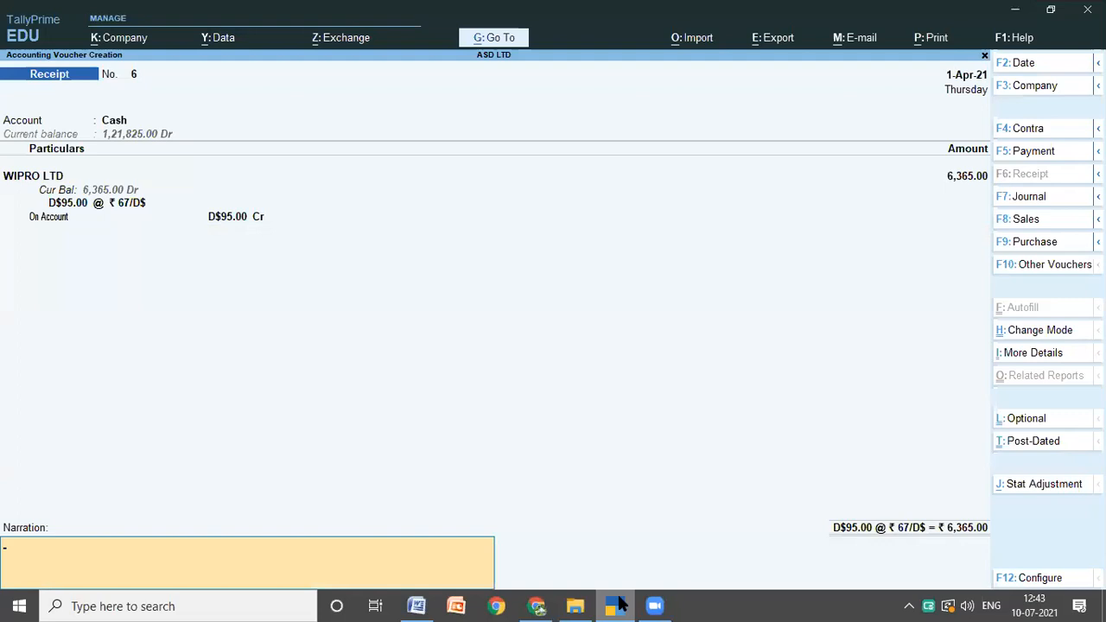
{"action": "key", "text": "Return"}
{"action": "key", "text": "Return"}
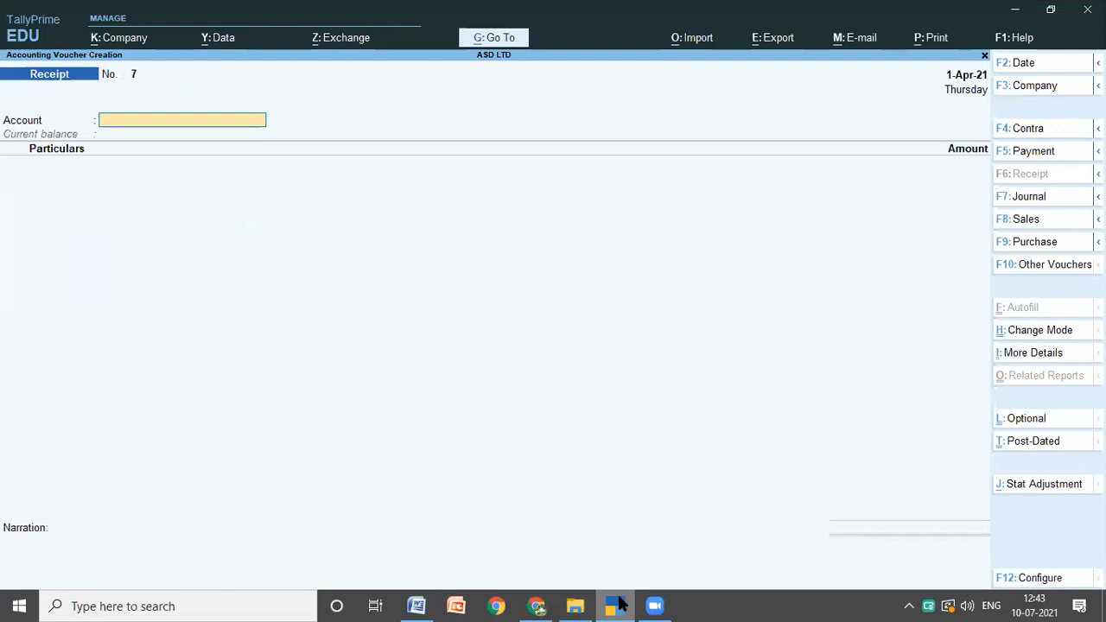
Step: Quit voucher entry and open ASD LTD's Balance Sheet from the Gateway of Tally
{"action": "key", "text": "Escape"}
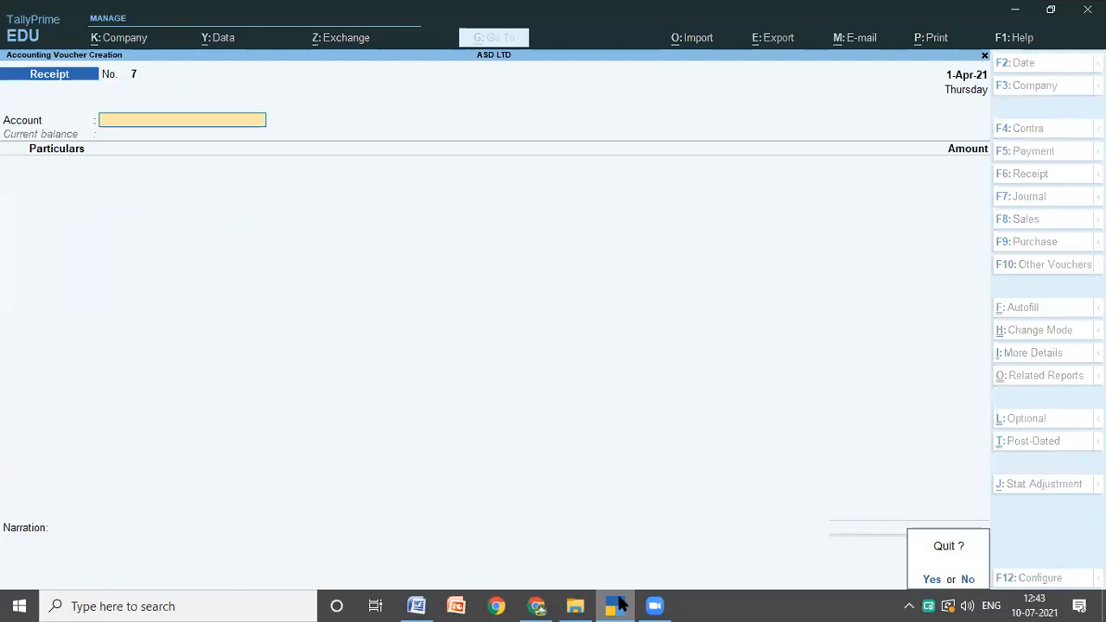
{"action": "key", "text": "y"}
{"action": "key", "text": "Down"}
{"action": "key", "text": "Down"}
{"action": "key", "text": "Down"}
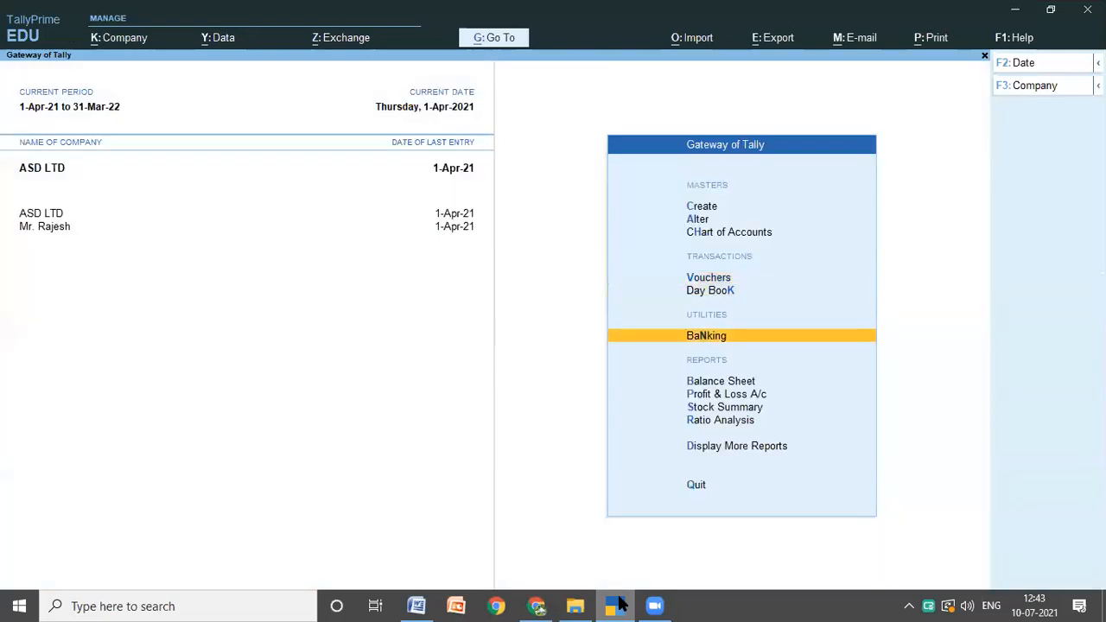
{"action": "key", "text": "Return"}
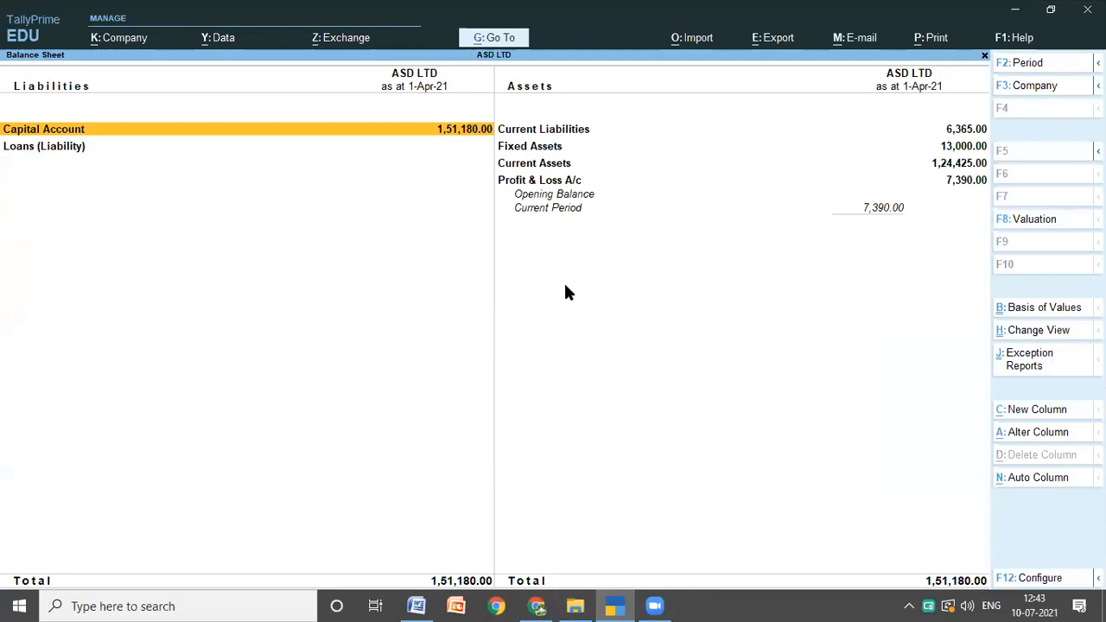
Step: Compare the balance sheet total in TallyPrime with the expected answer listed below transaction 11 in the Word notes
{"action": "left_click", "coordinate": [419, 606]}
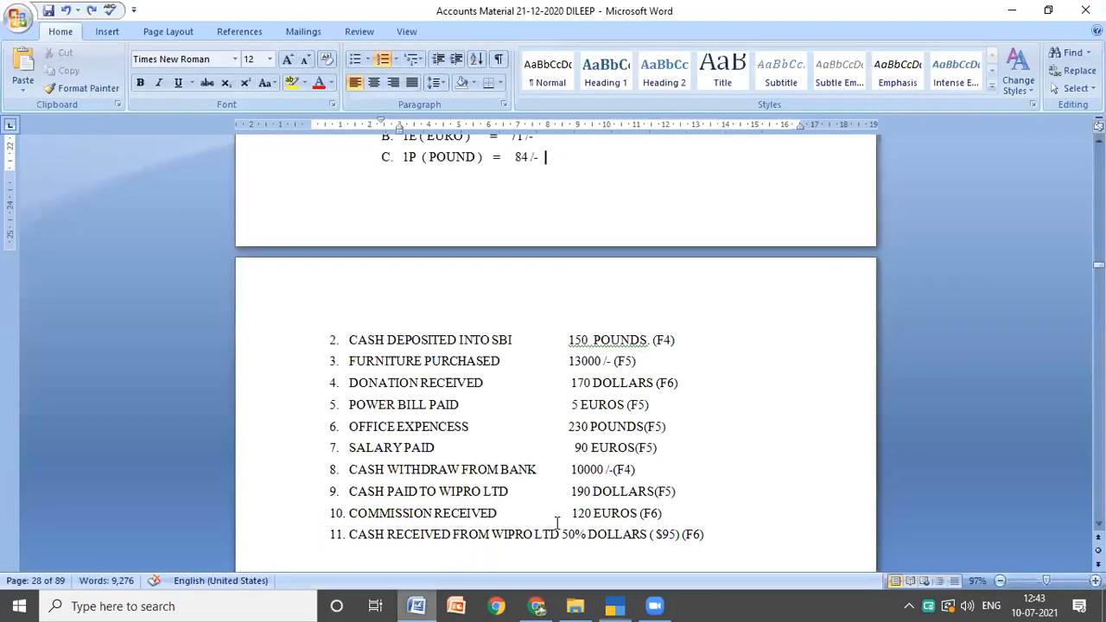
{"action": "scroll", "coordinate": [557, 522], "scroll_direction": "down", "scroll_amount": 3}
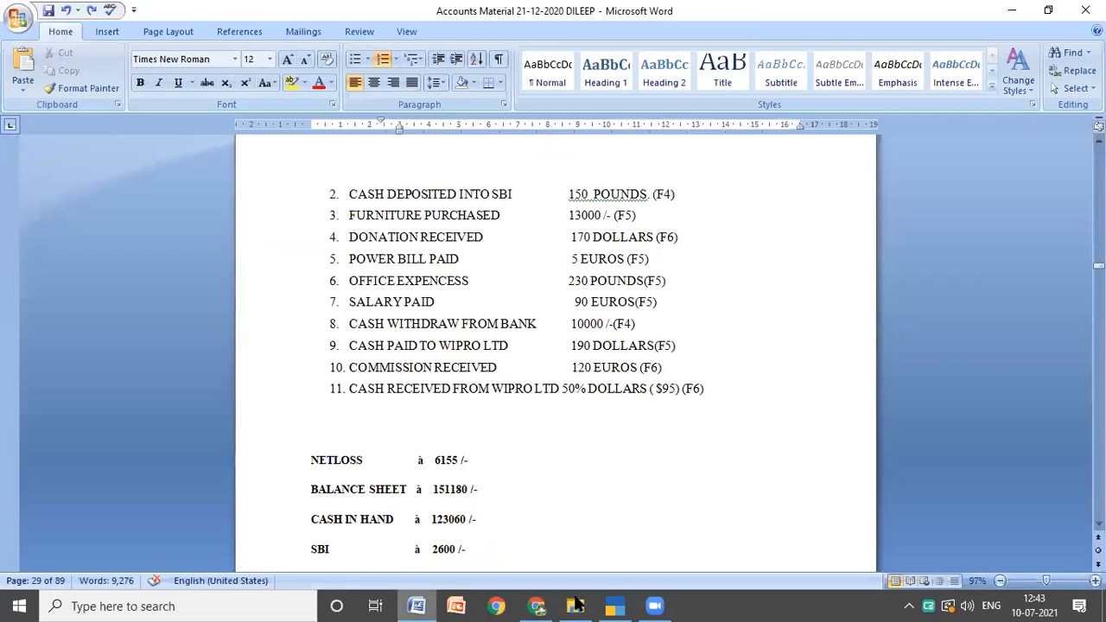
{"action": "mouse_move", "coordinate": [615, 604]}
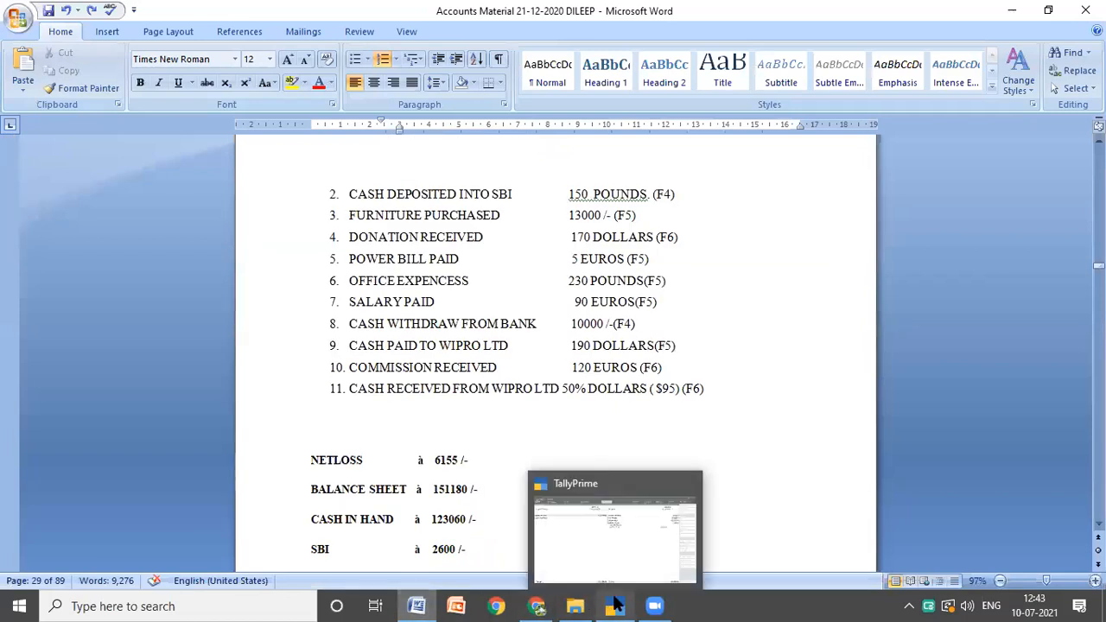
{"action": "left_click", "coordinate": [615, 603]}
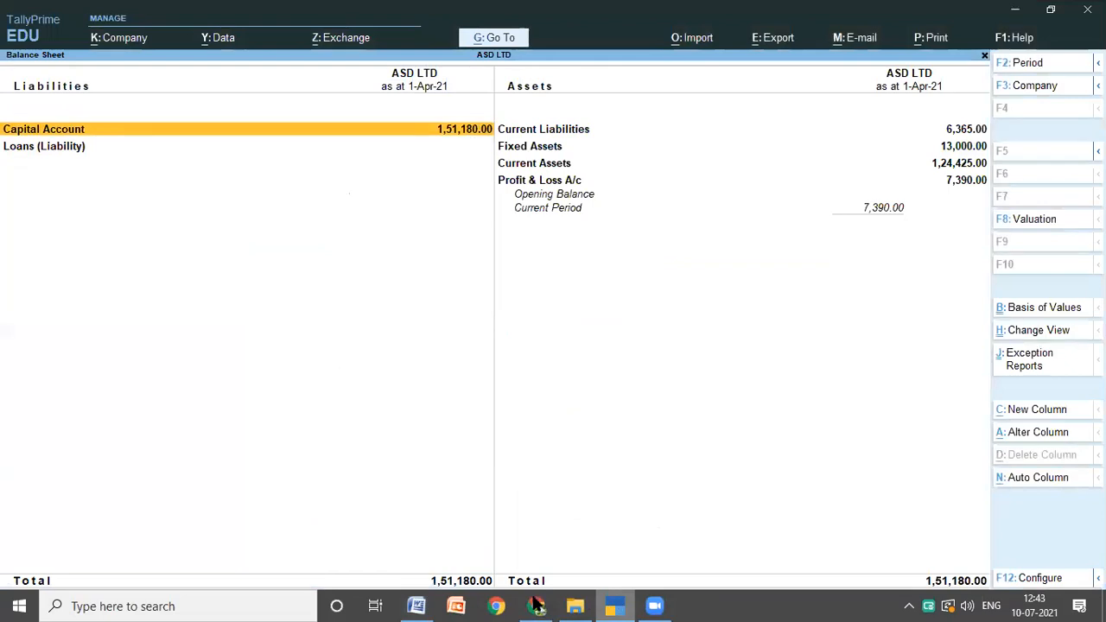
{"action": "left_click", "coordinate": [416, 605]}
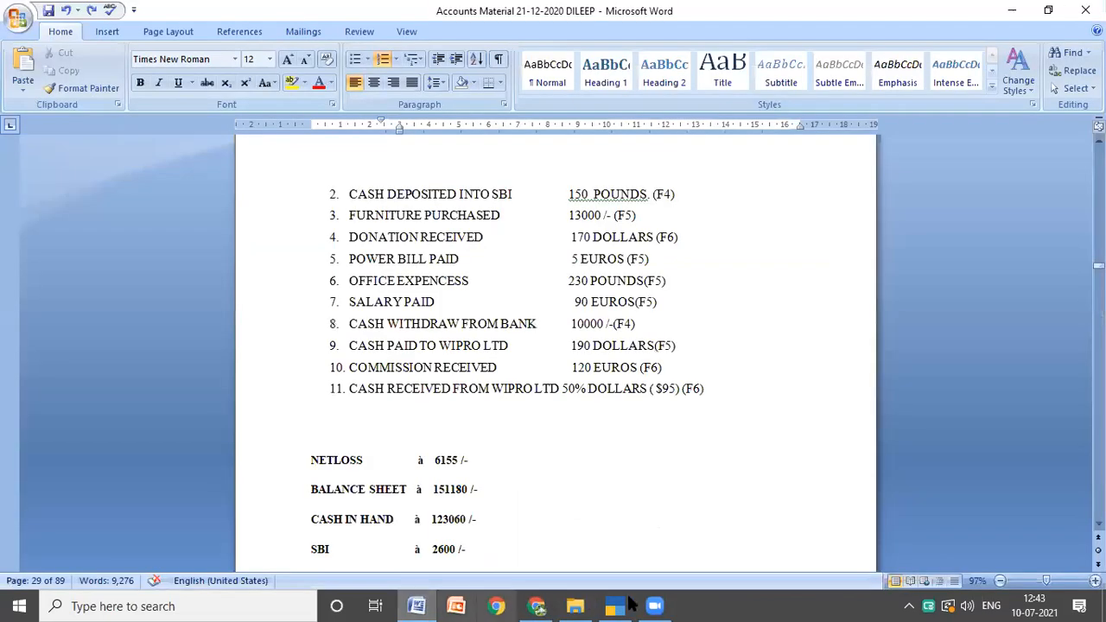
{"action": "left_click", "coordinate": [626, 605]}
{"action": "key", "text": "Down"}
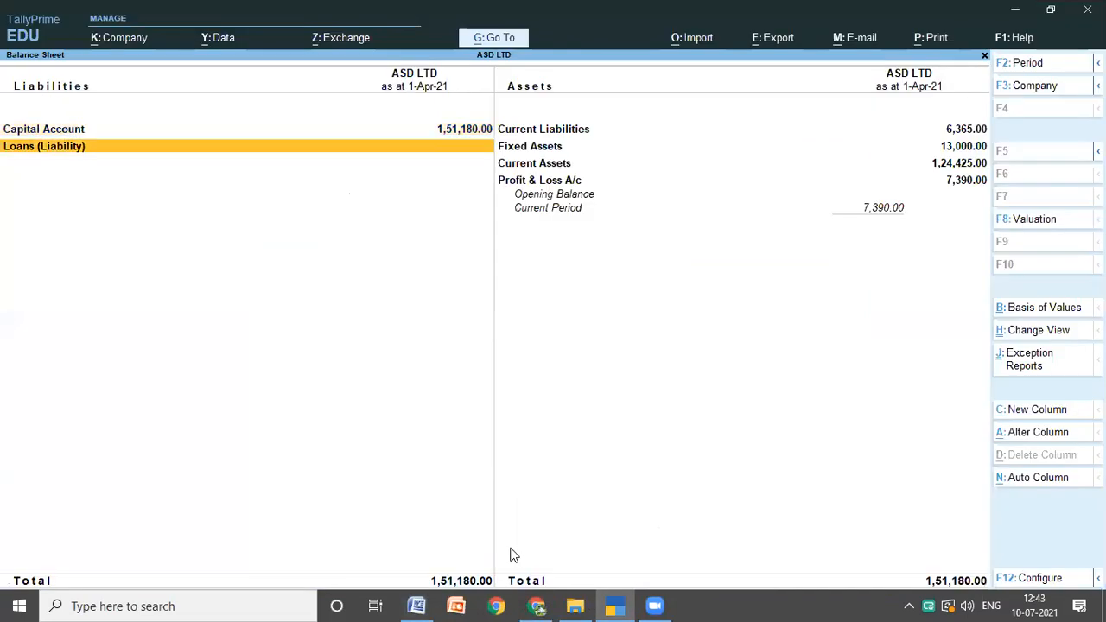
Step: Check the expected net loss, cash in hand and SBI answers in the Word notes against the TallyPrime balance sheet
{"action": "left_click", "coordinate": [415, 605]}
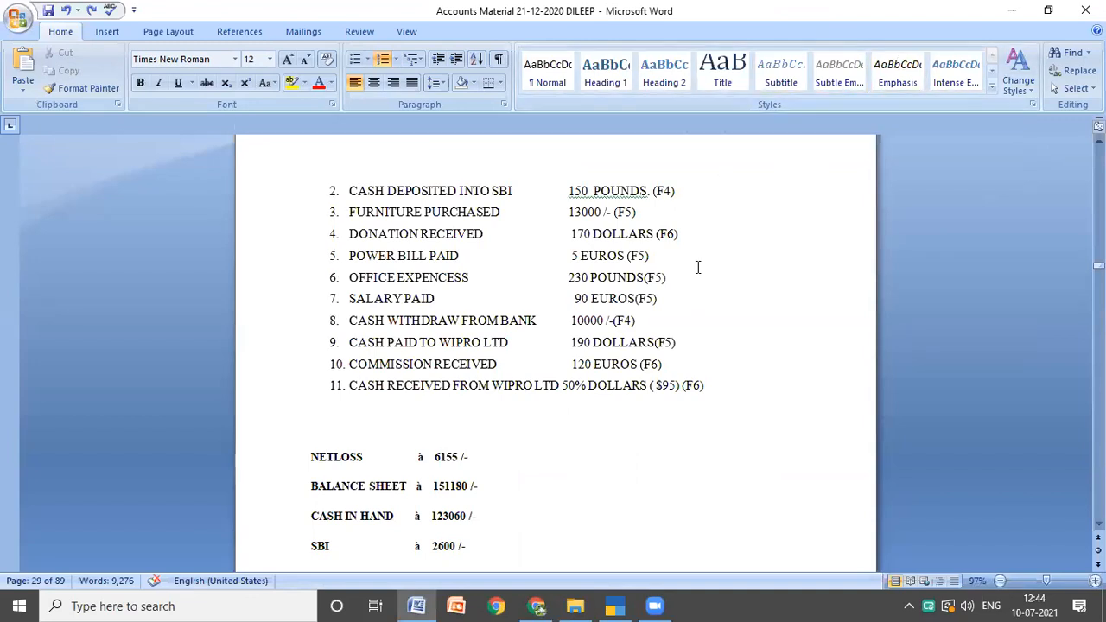
{"action": "scroll", "coordinate": [617, 369], "scroll_direction": "down", "scroll_amount": 6}
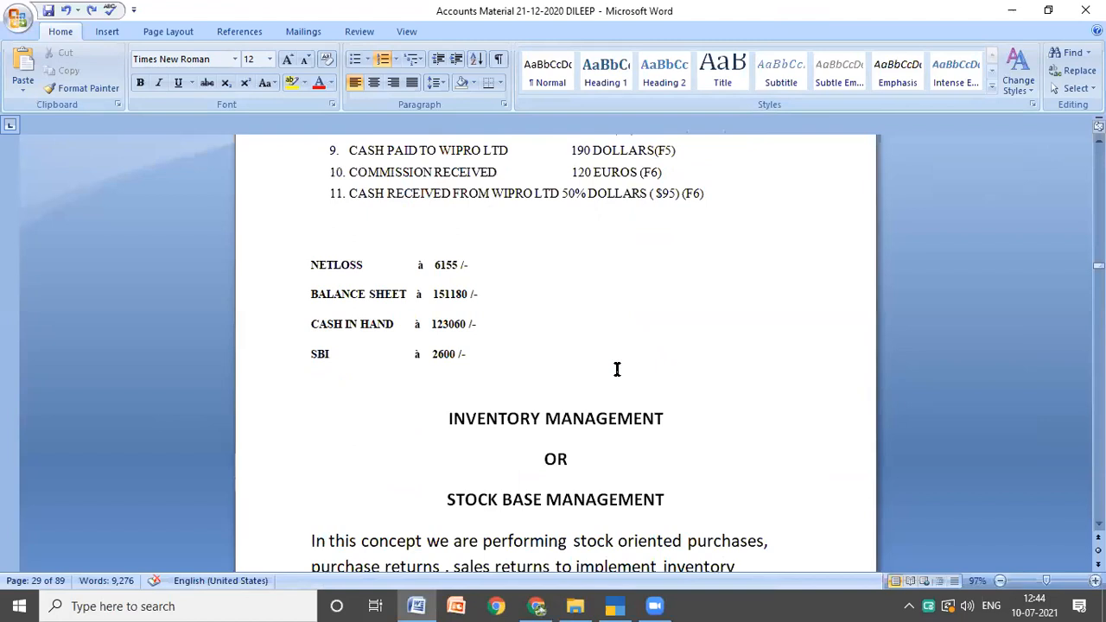
{"action": "scroll", "coordinate": [601, 210], "scroll_direction": "up", "scroll_amount": 1}
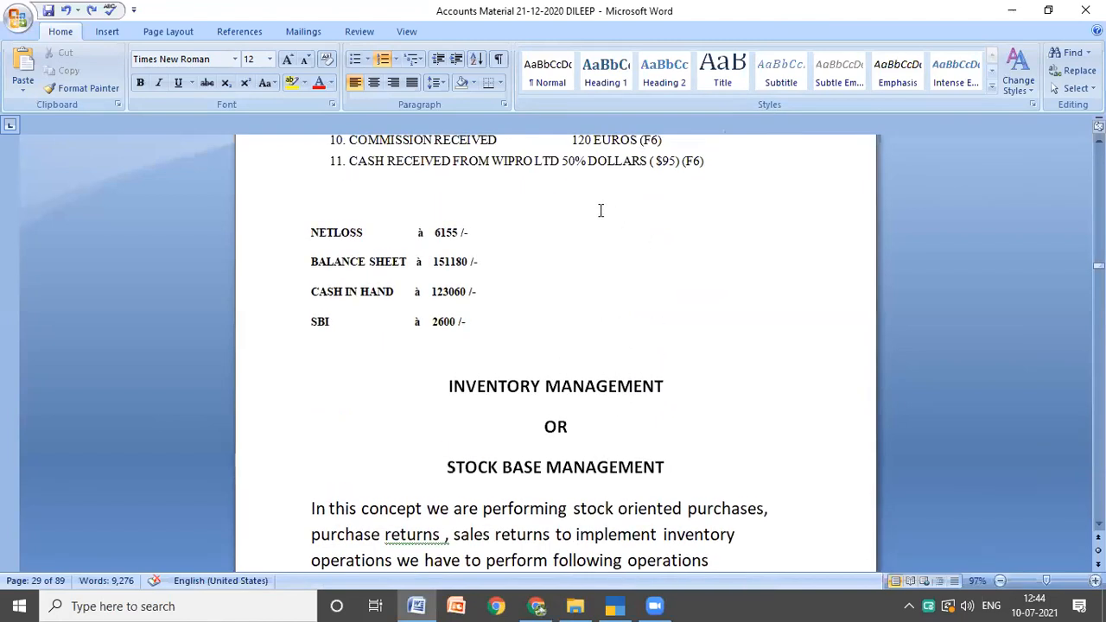
{"action": "scroll", "coordinate": [596, 216], "scroll_direction": "up", "scroll_amount": 3}
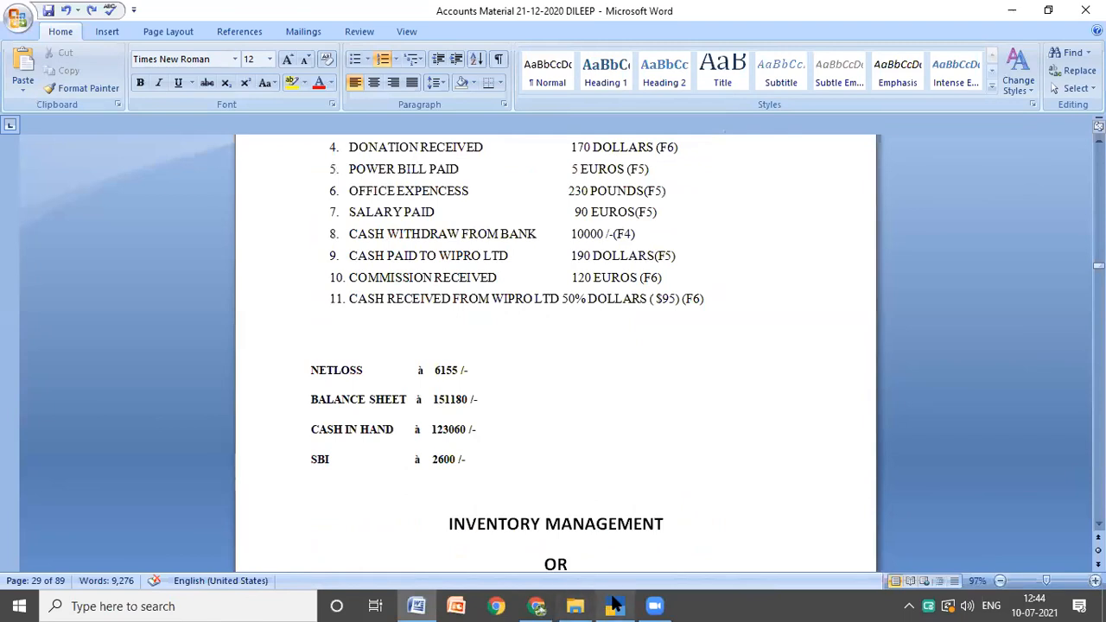
{"action": "mouse_move", "coordinate": [615, 605]}
{"action": "left_click", "coordinate": [648, 525]}
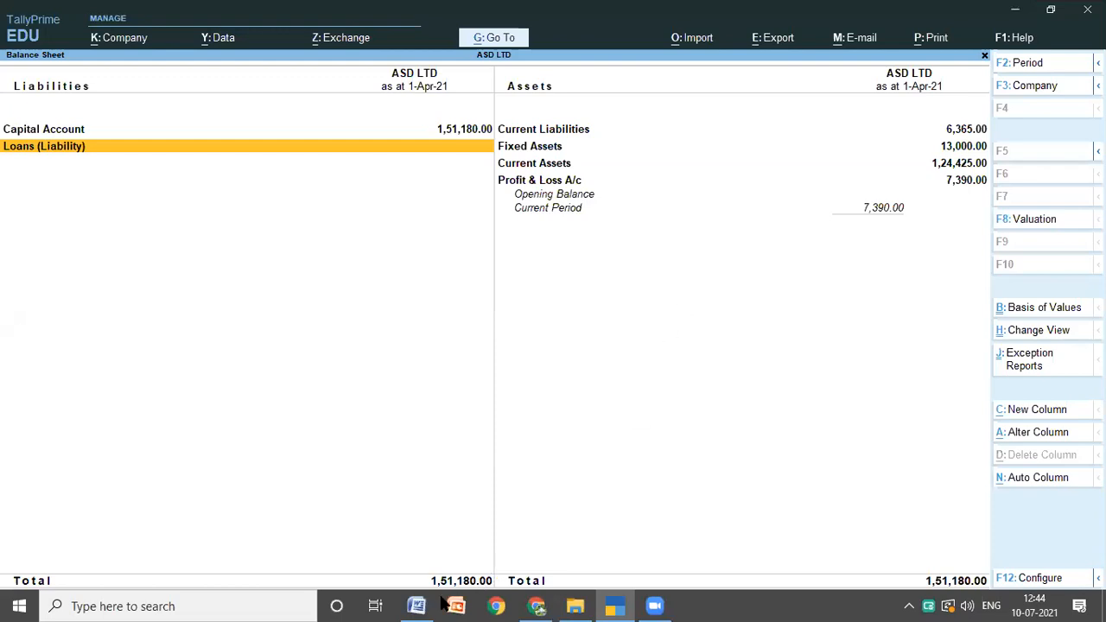
{"action": "left_click", "coordinate": [499, 607]}
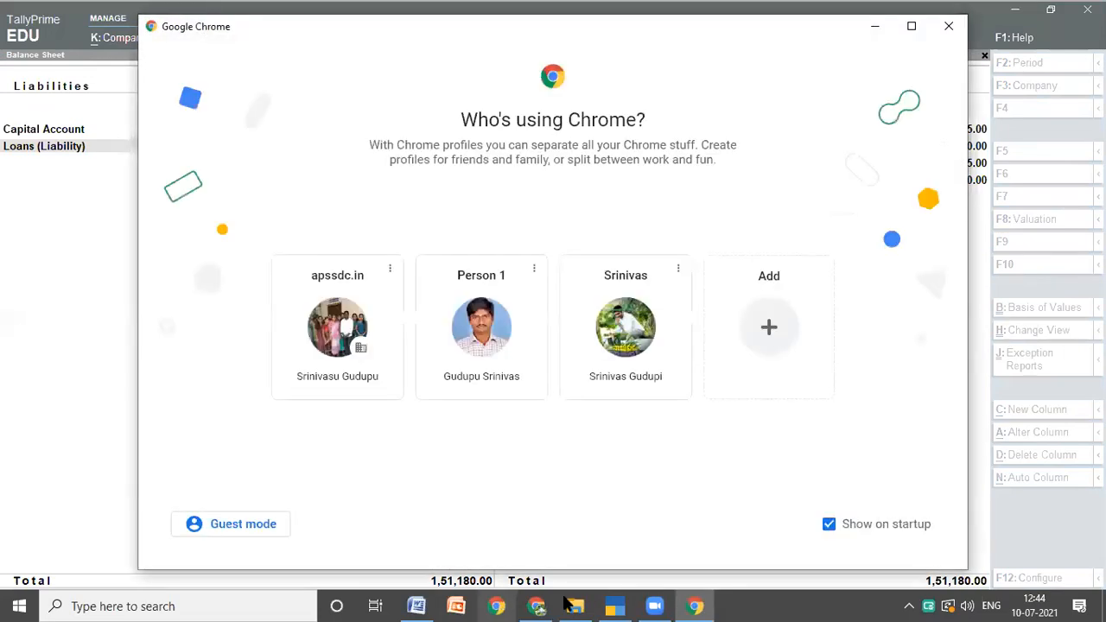
{"action": "left_click", "coordinate": [948, 28]}
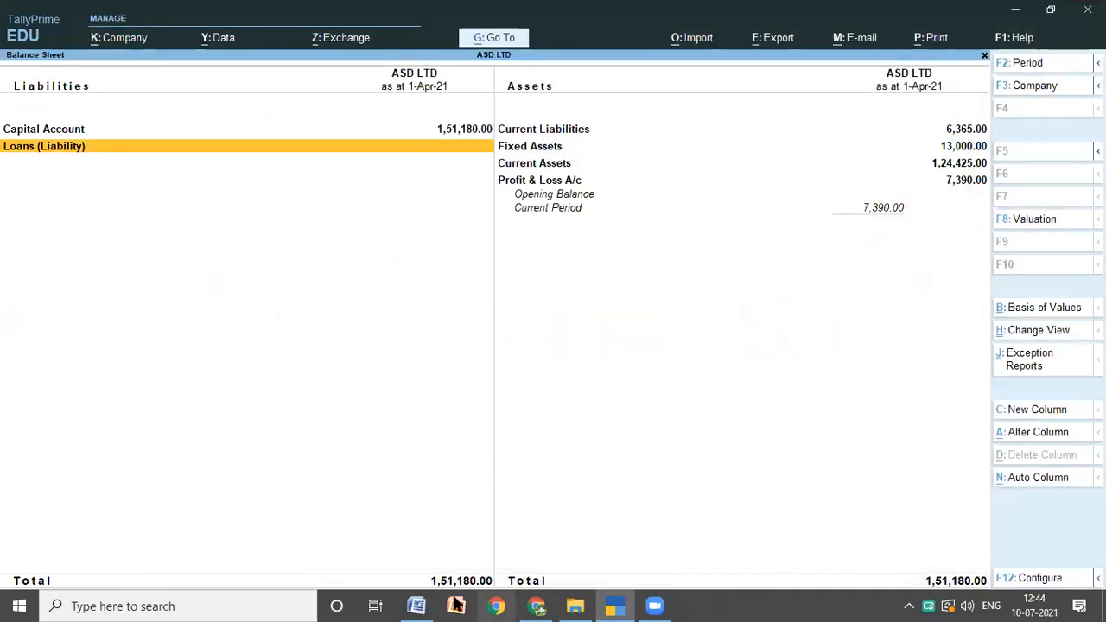
{"action": "left_click", "coordinate": [418, 605]}
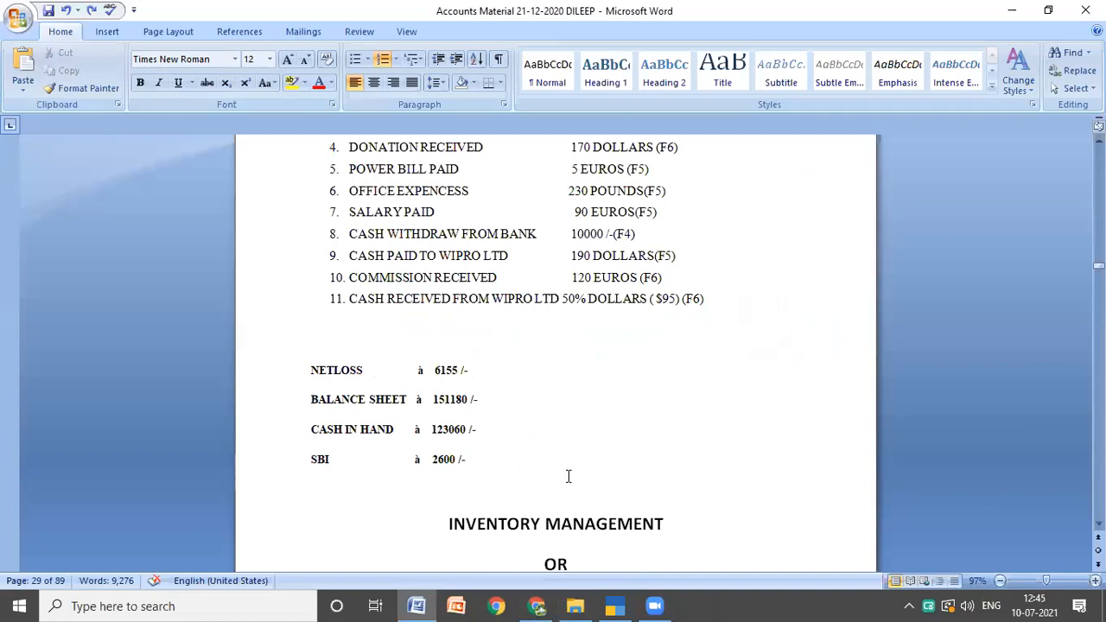
Step: Switch to TallyPrime and examine ASD LTD's Day Book entries and the Balance Sheet's profit and loss balance
{"action": "left_click", "coordinate": [624, 605]}
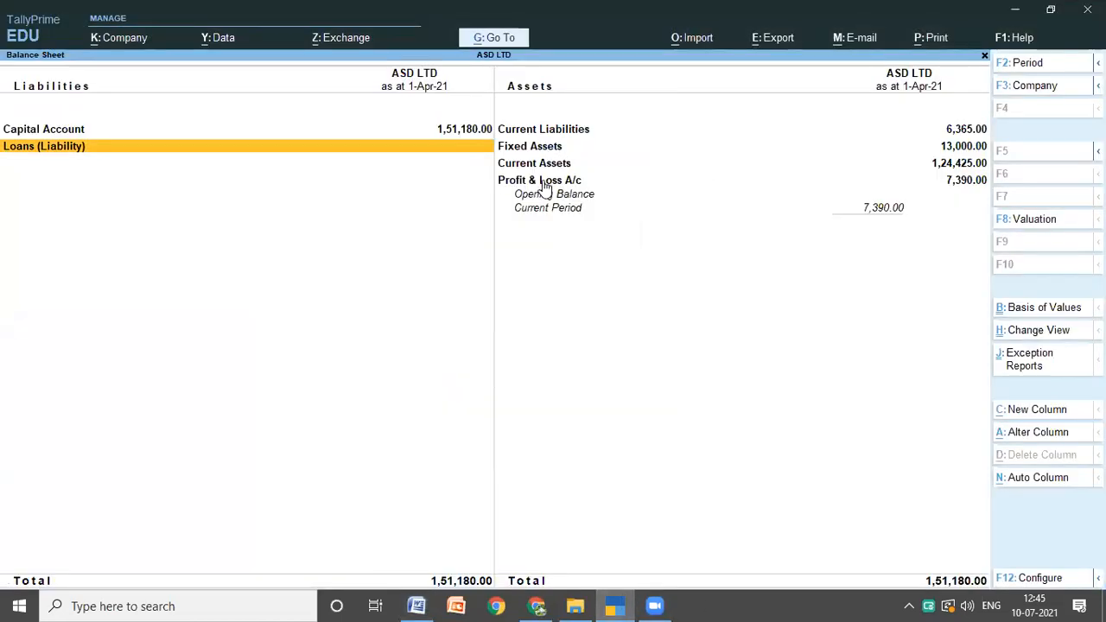
{"action": "key", "text": "Escape"}
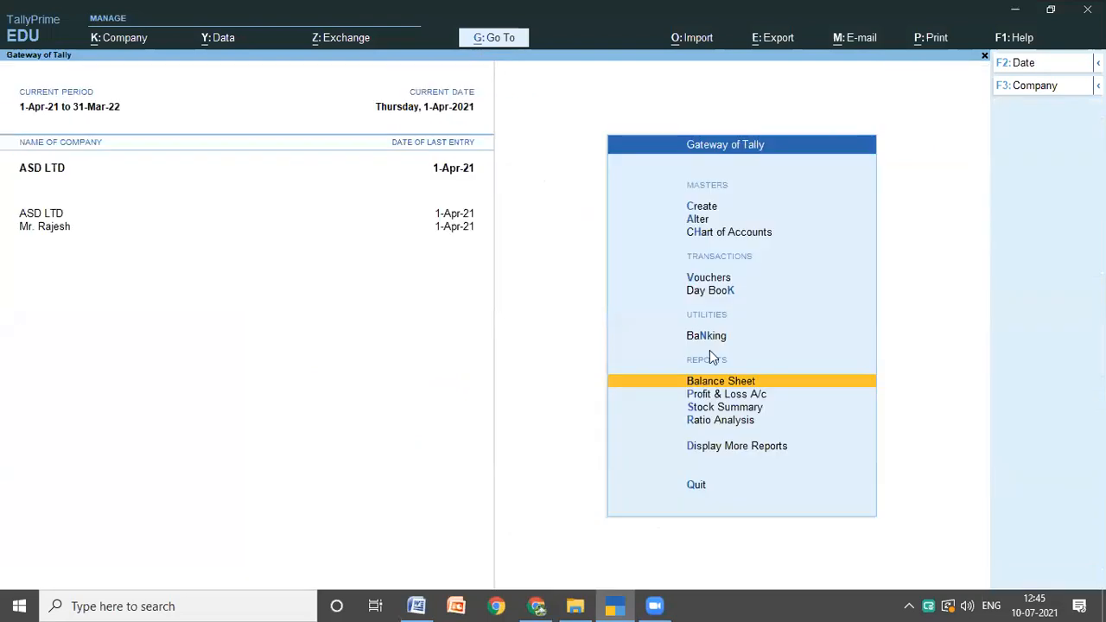
{"action": "left_click", "coordinate": [709, 292]}
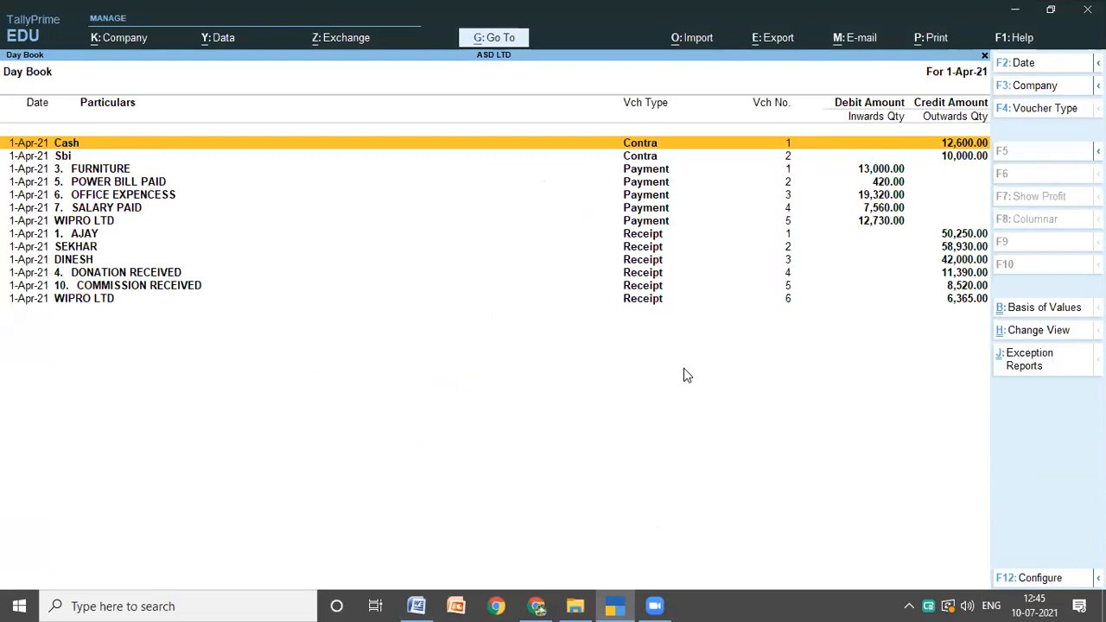
{"action": "key", "text": "Escape"}
{"action": "key", "text": "Down"}
{"action": "key", "text": "Down"}
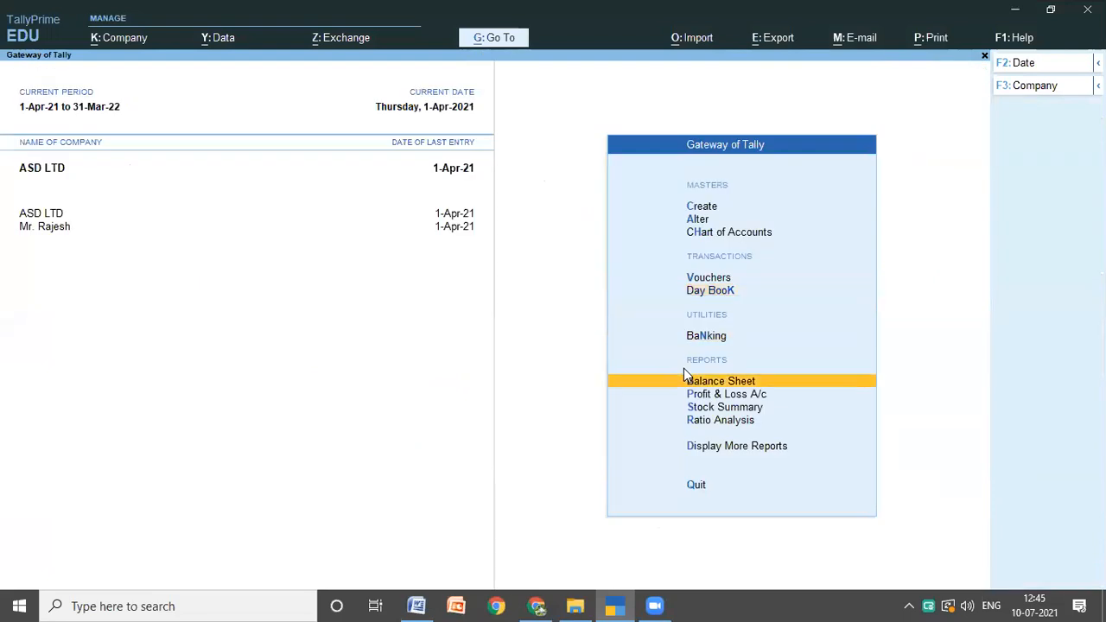
{"action": "key", "text": "Return"}
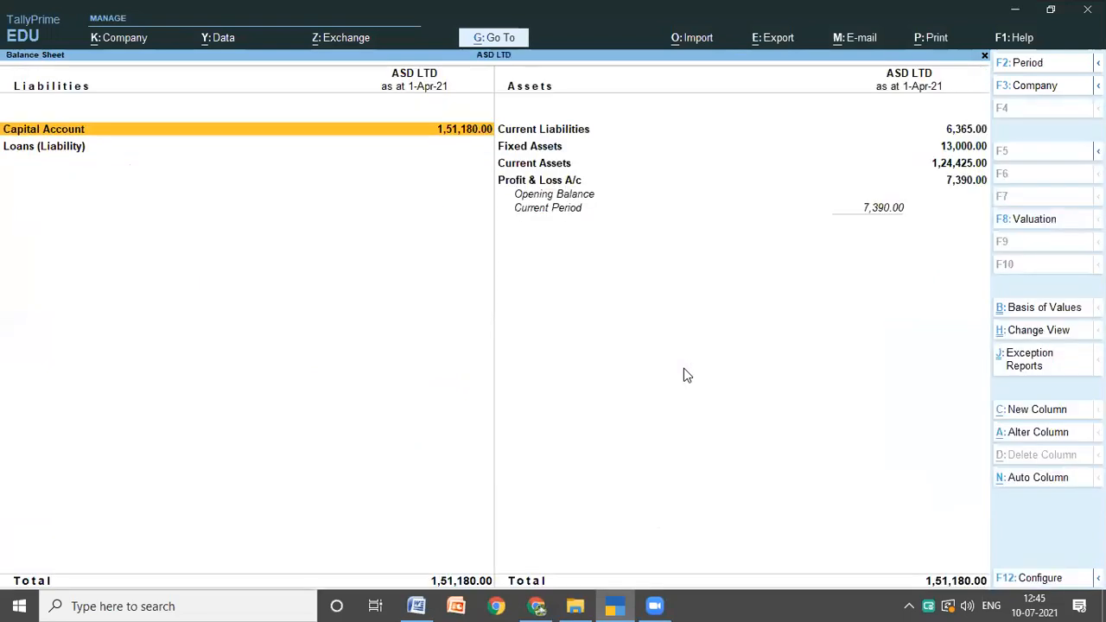
{"action": "key", "text": "Escape"}
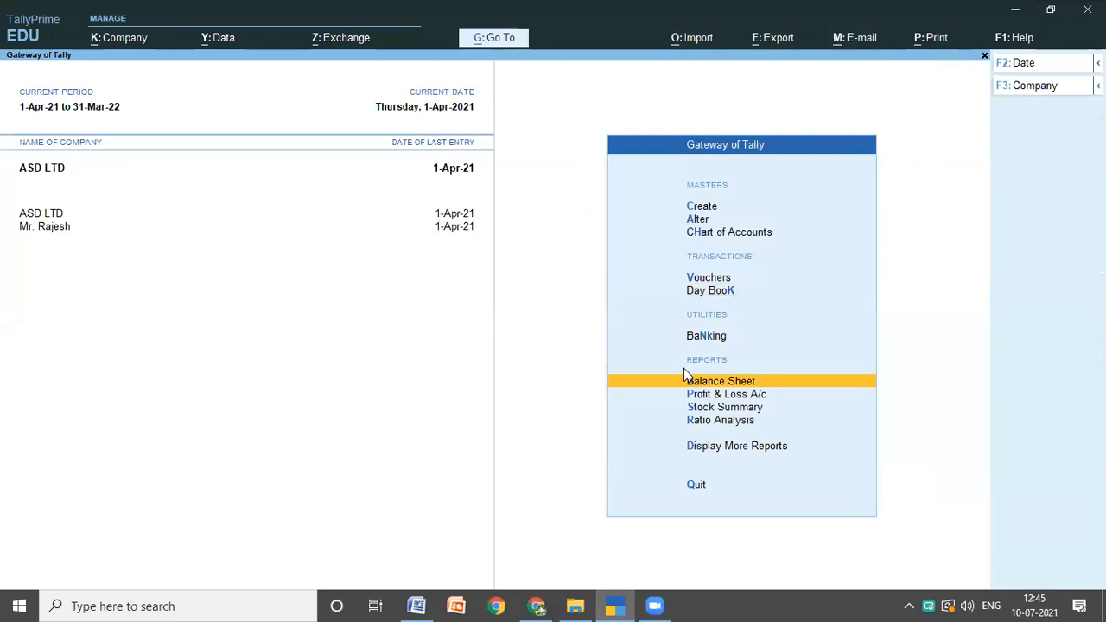
{"action": "key", "text": "Return"}
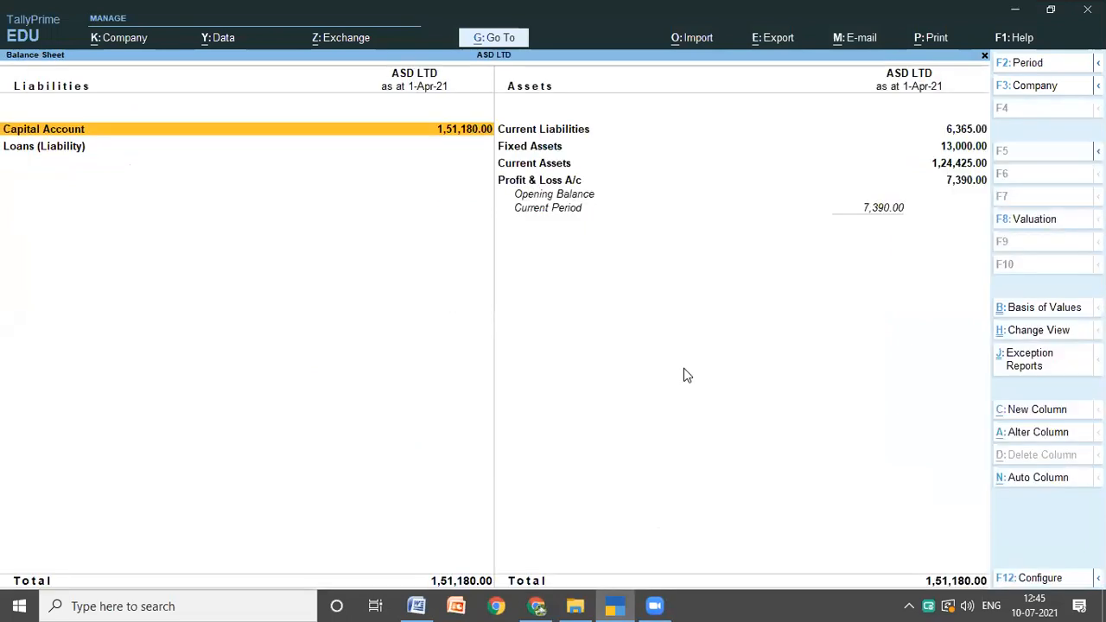
Step: Examine the Profit & Loss A/c and the ledgers under Indirect Incomes
{"action": "key", "text": "Escape"}
{"action": "key", "text": "Down"}
{"action": "key", "text": "Return"}
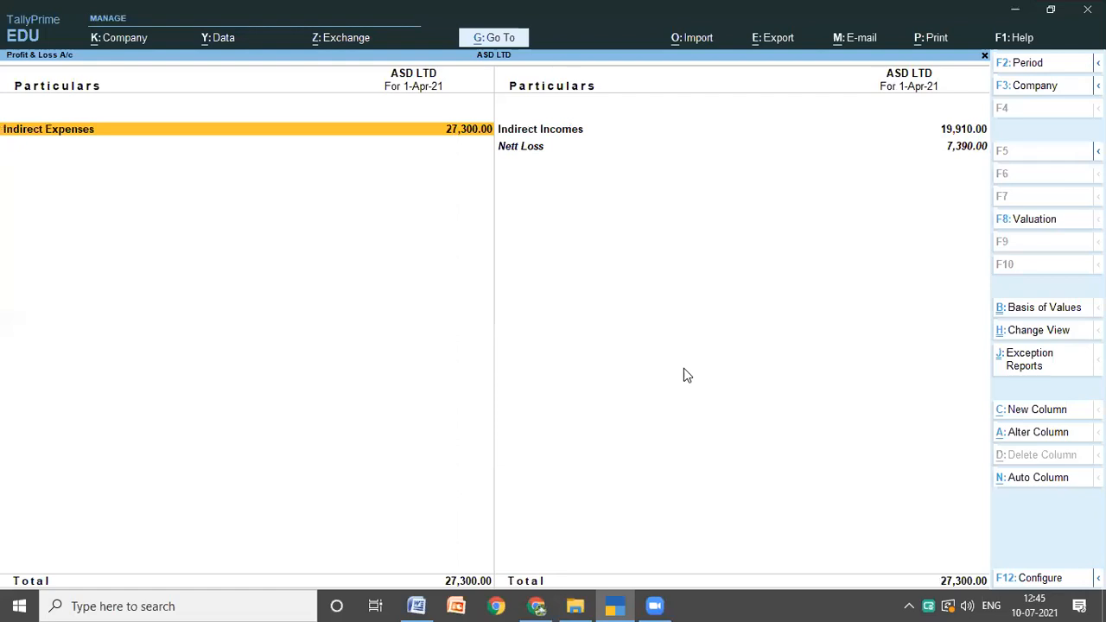
{"action": "key", "text": "Right"}
{"action": "key", "text": "Return"}
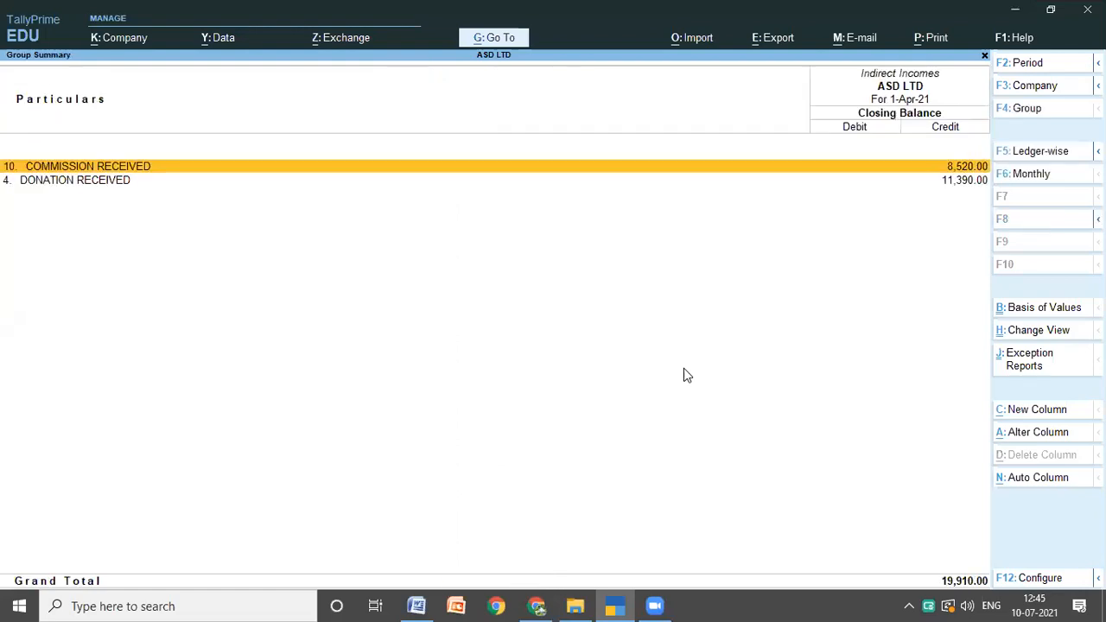
{"action": "key", "text": "Escape"}
{"action": "key", "text": "Escape"}
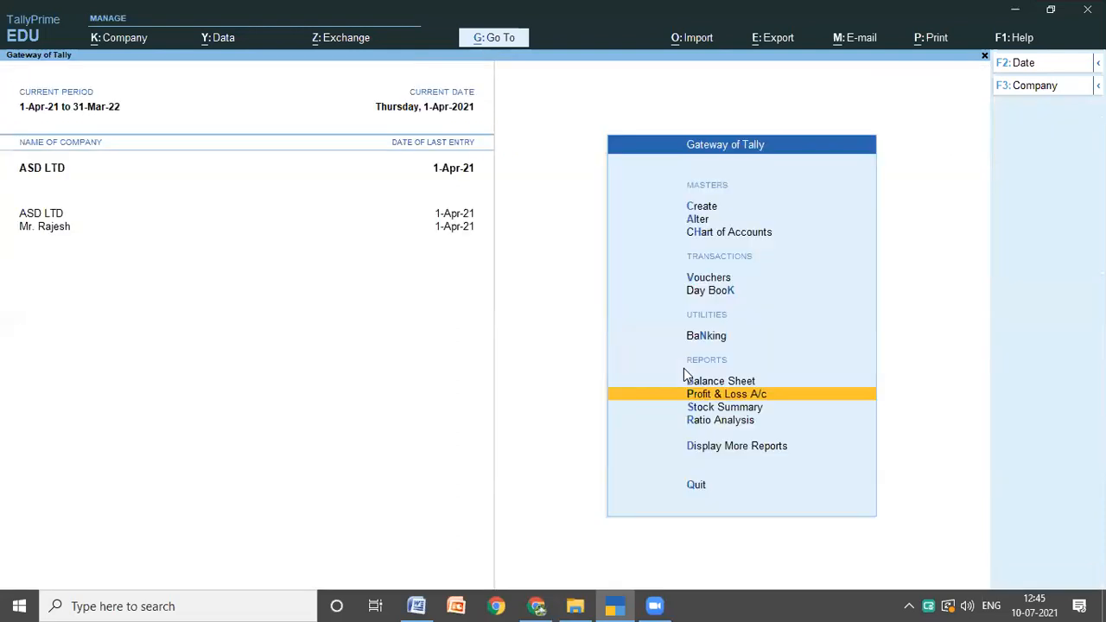
Step: Compare the Day Book vouchers with the Problem 2 transactions and exchange rates in the Word notes
{"action": "key", "text": "Up"}
{"action": "key", "text": "Up"}
{"action": "key", "text": "Up"}
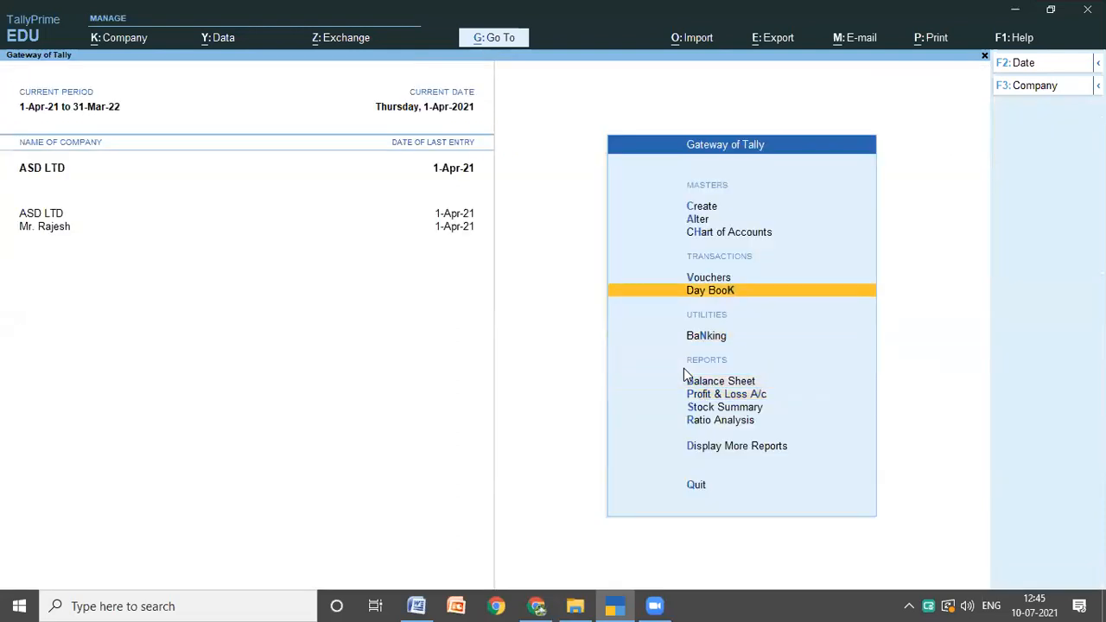
{"action": "key", "text": "Return"}
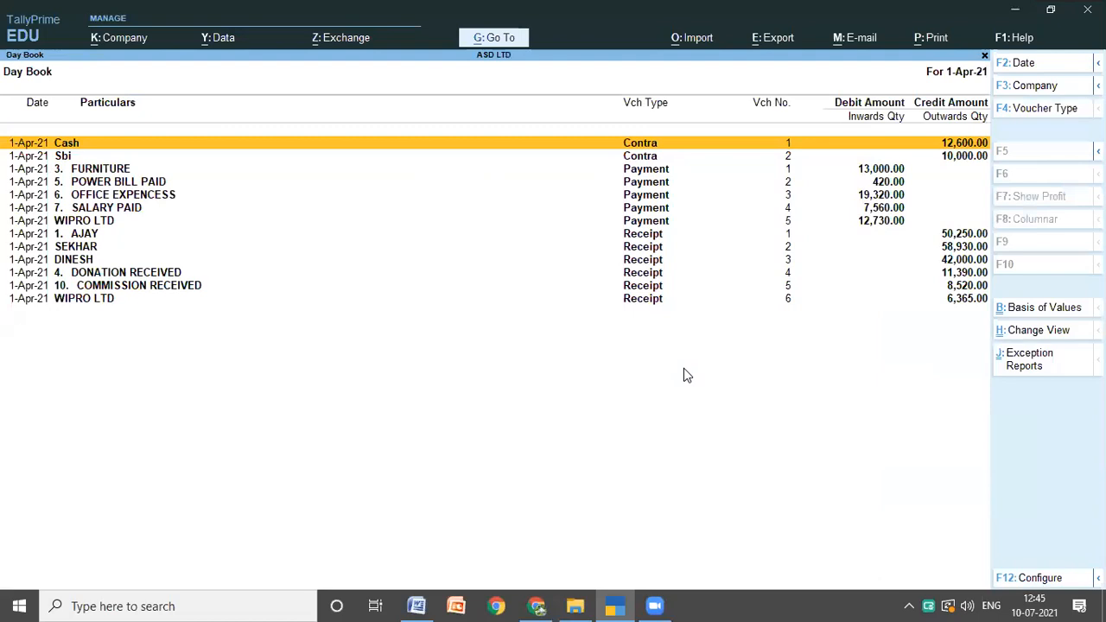
{"action": "left_click", "coordinate": [416, 605]}
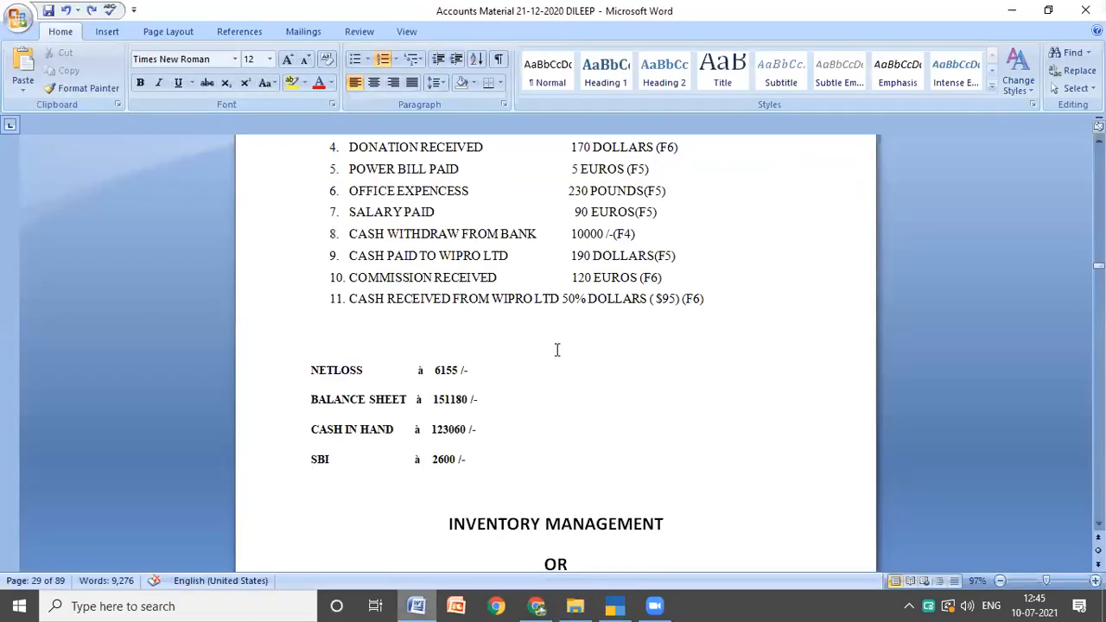
{"action": "scroll", "coordinate": [557, 349], "scroll_direction": "up", "scroll_amount": 3}
{"action": "scroll", "coordinate": [557, 349], "scroll_direction": "up", "scroll_amount": 6}
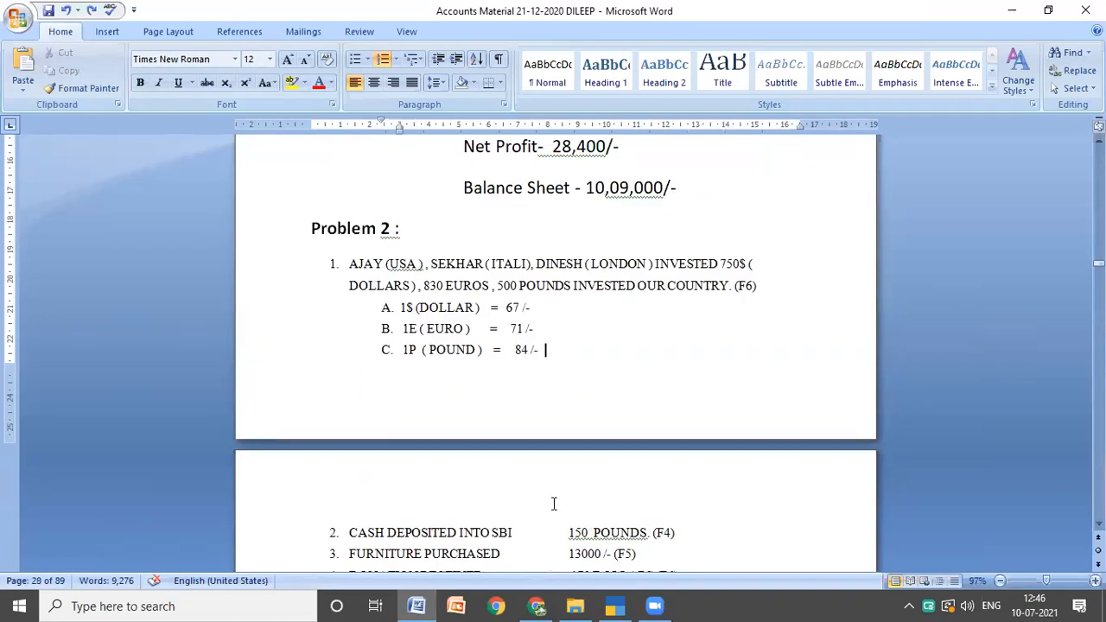
{"action": "scroll", "coordinate": [607, 557], "scroll_direction": "down", "scroll_amount": 1}
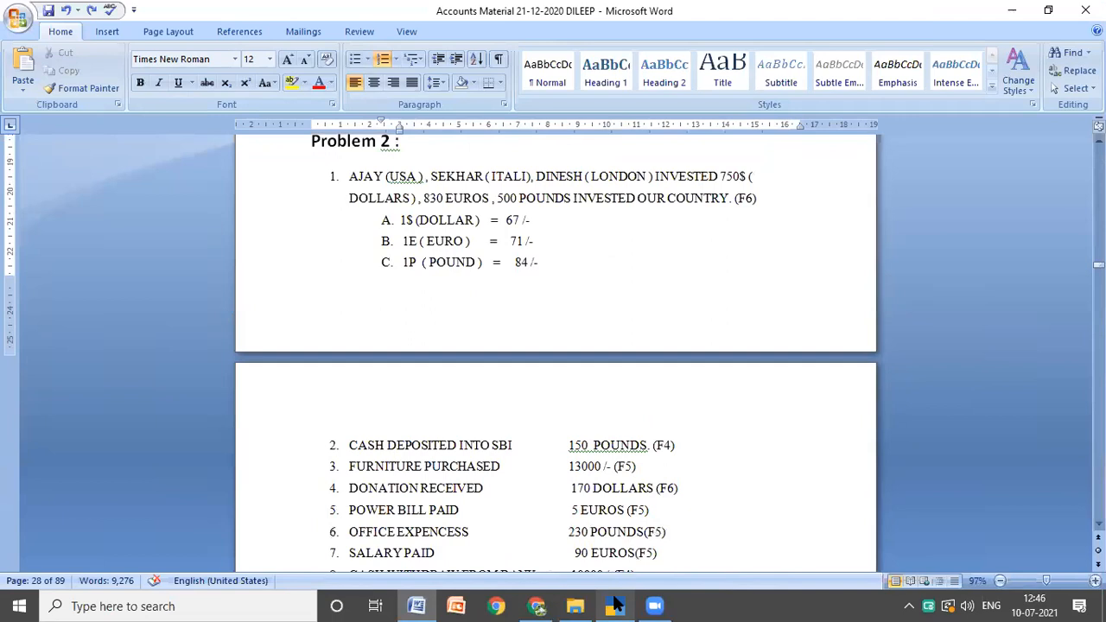
{"action": "left_click", "coordinate": [615, 605]}
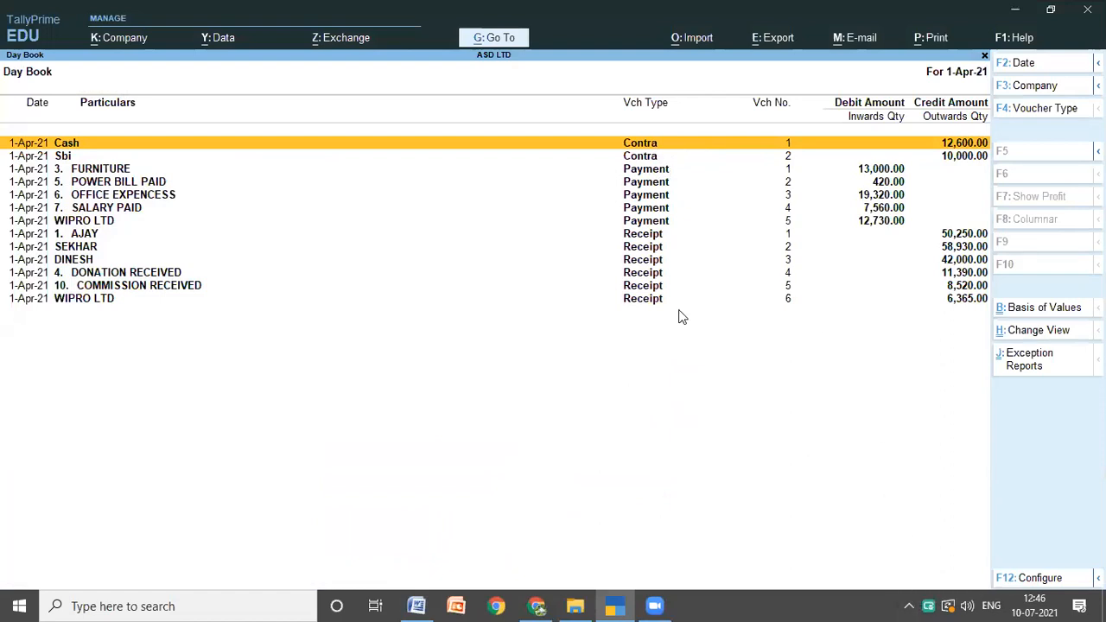
Step: Open the POWER BILL PAID payment voucher from the Day Book for alteration, up to its forex exchange details
{"action": "double_click", "coordinate": [164, 183]}
{"action": "key", "text": "Return"}
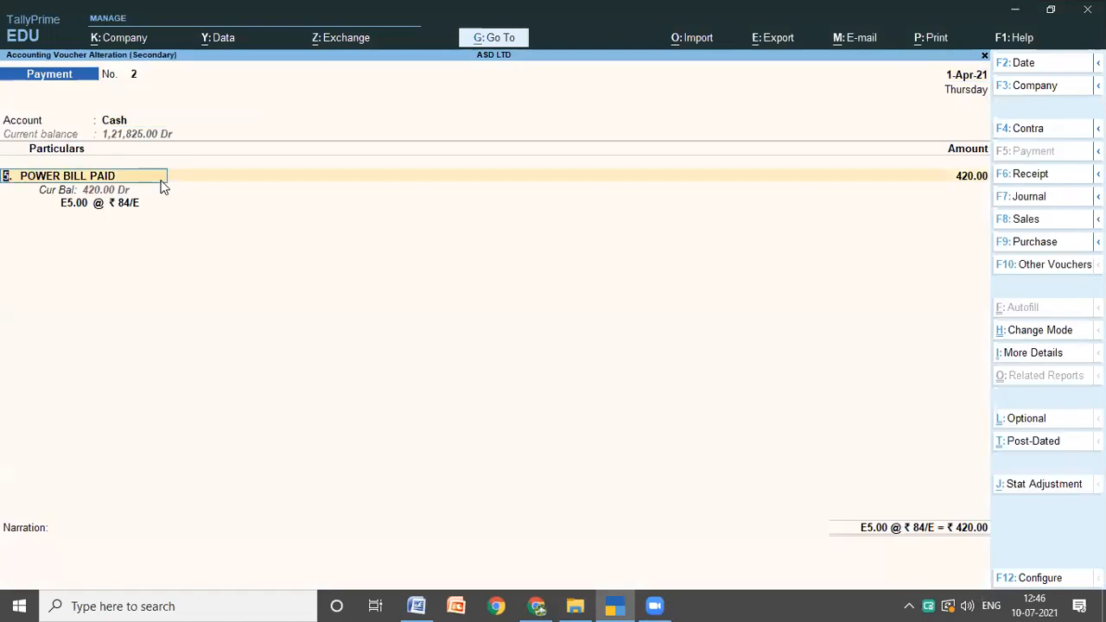
{"action": "key", "text": "Return"}
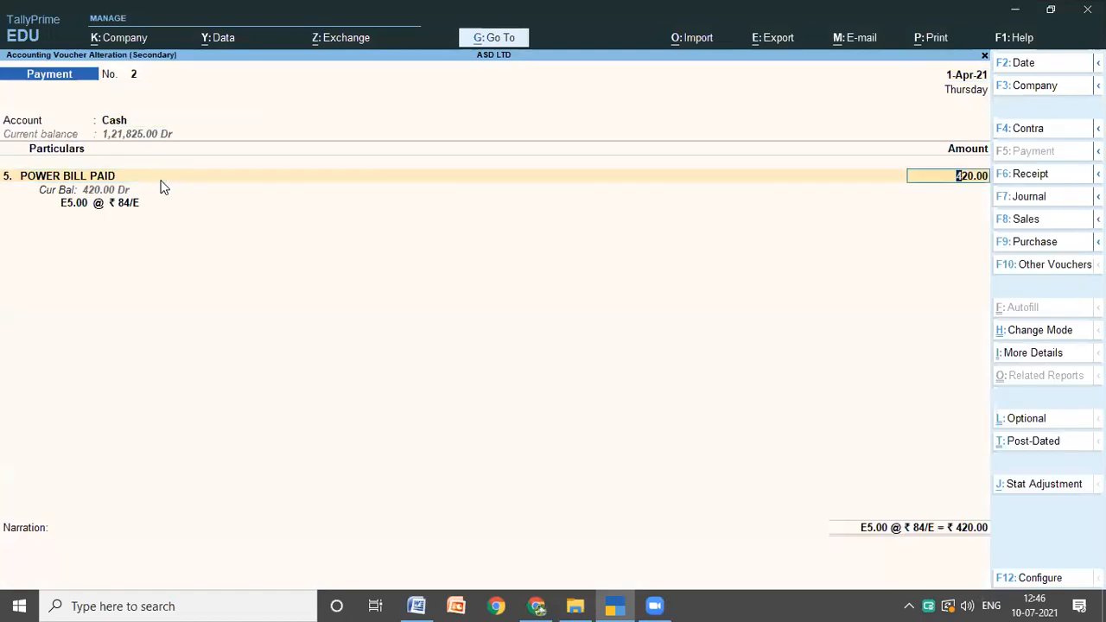
{"action": "key", "text": "Return"}
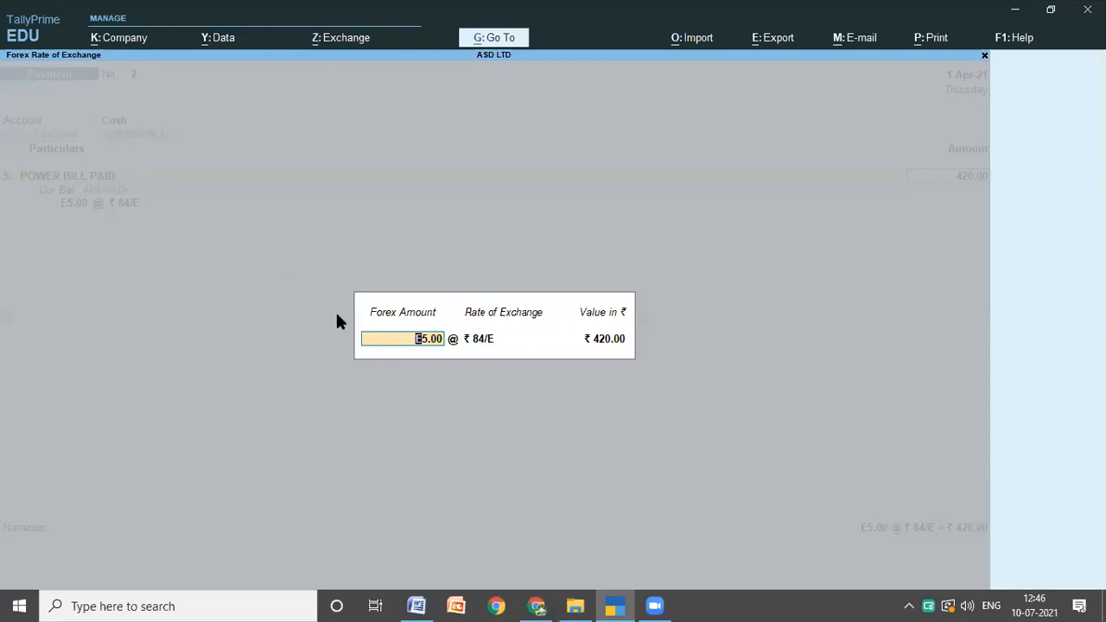
Step: Check the power bill's forex amount and exchange rate against transaction 5 and the euro rate in the Word notes
{"action": "left_click", "coordinate": [419, 606]}
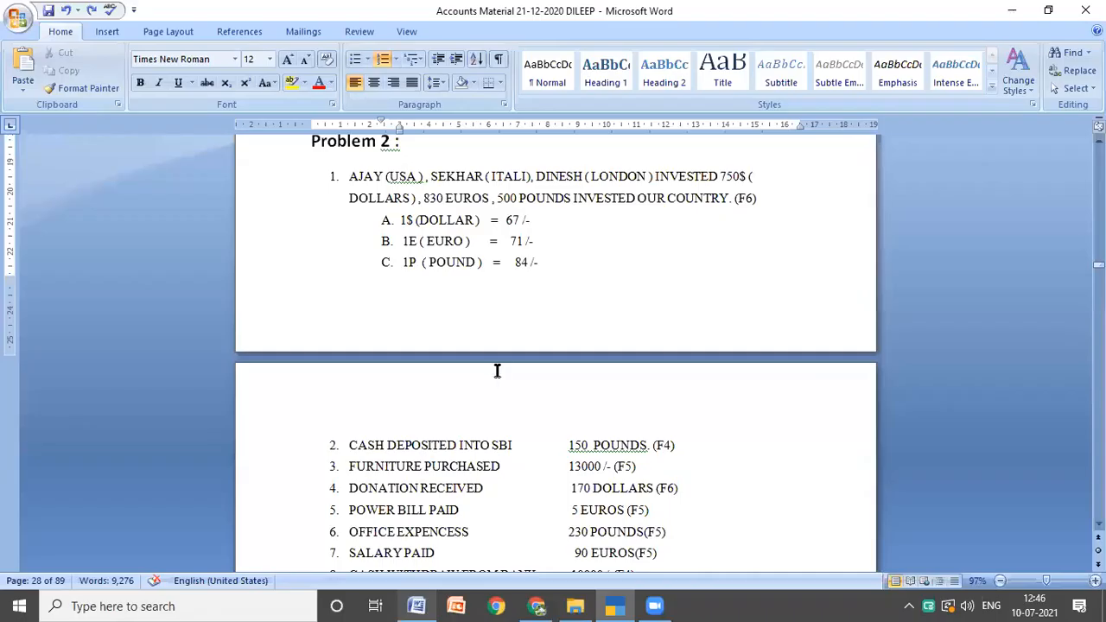
{"action": "scroll", "coordinate": [500, 369], "scroll_direction": "down", "scroll_amount": 3}
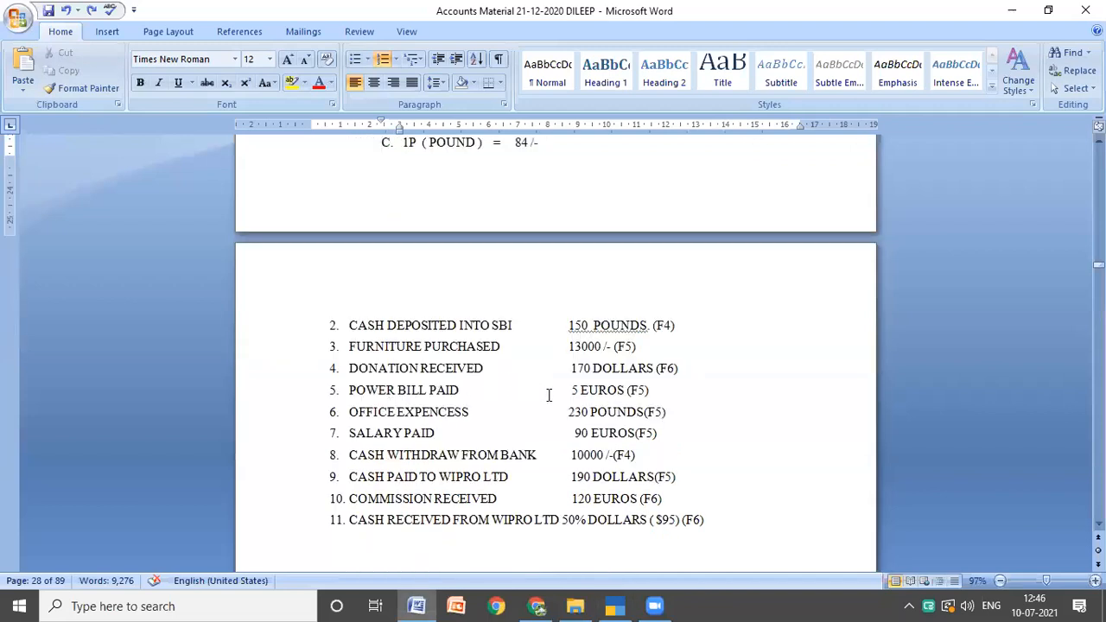
{"action": "left_click", "coordinate": [613, 605]}
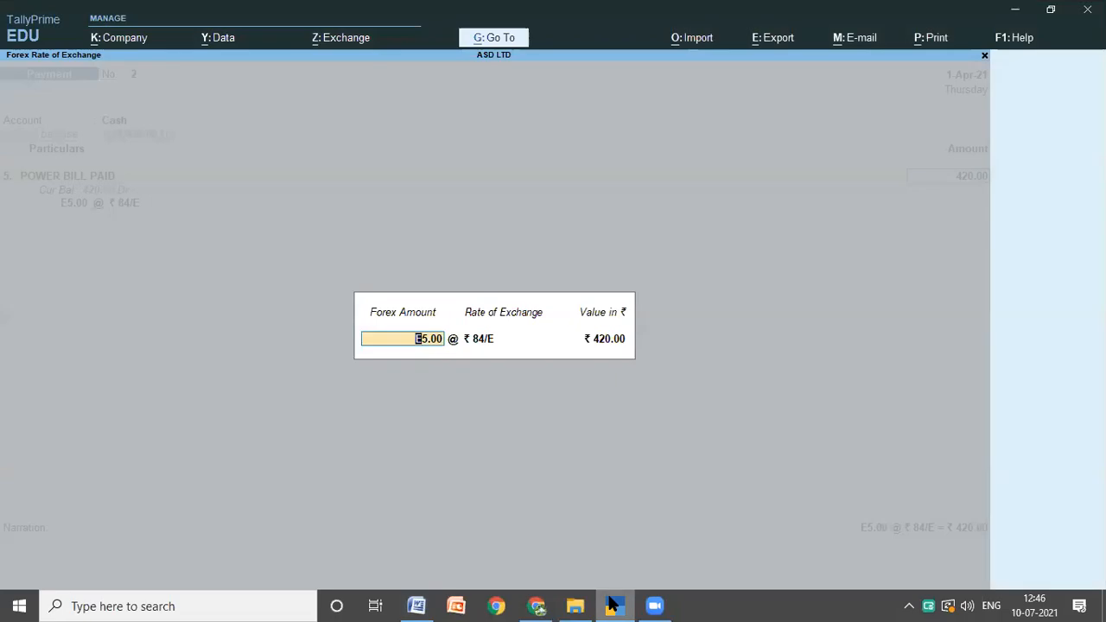
{"action": "left_click", "coordinate": [406, 599]}
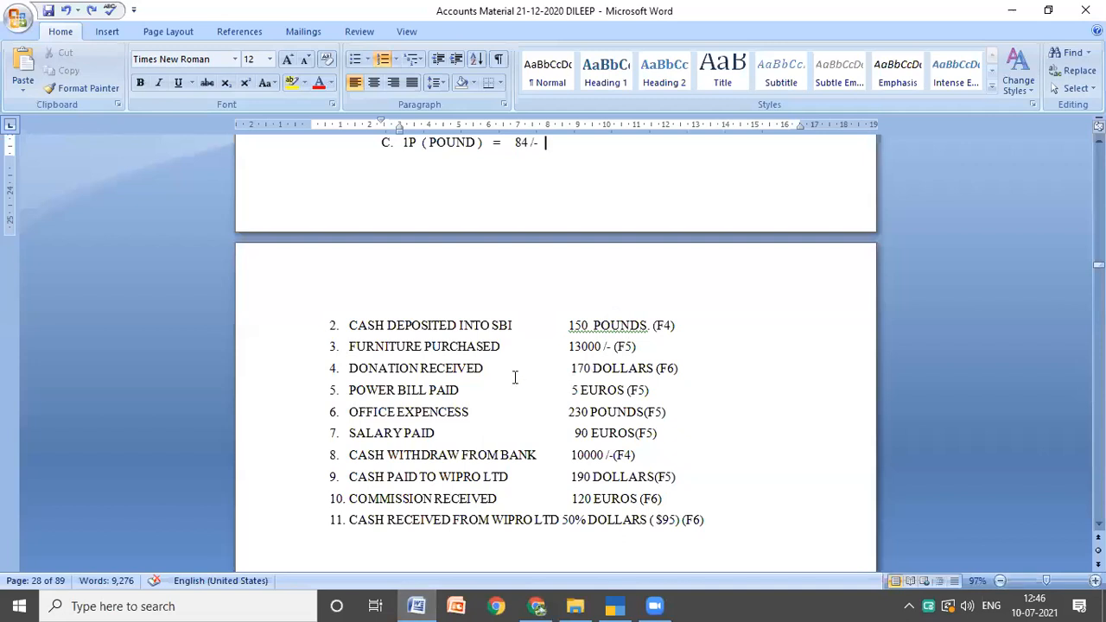
{"action": "left_click", "coordinate": [619, 605]}
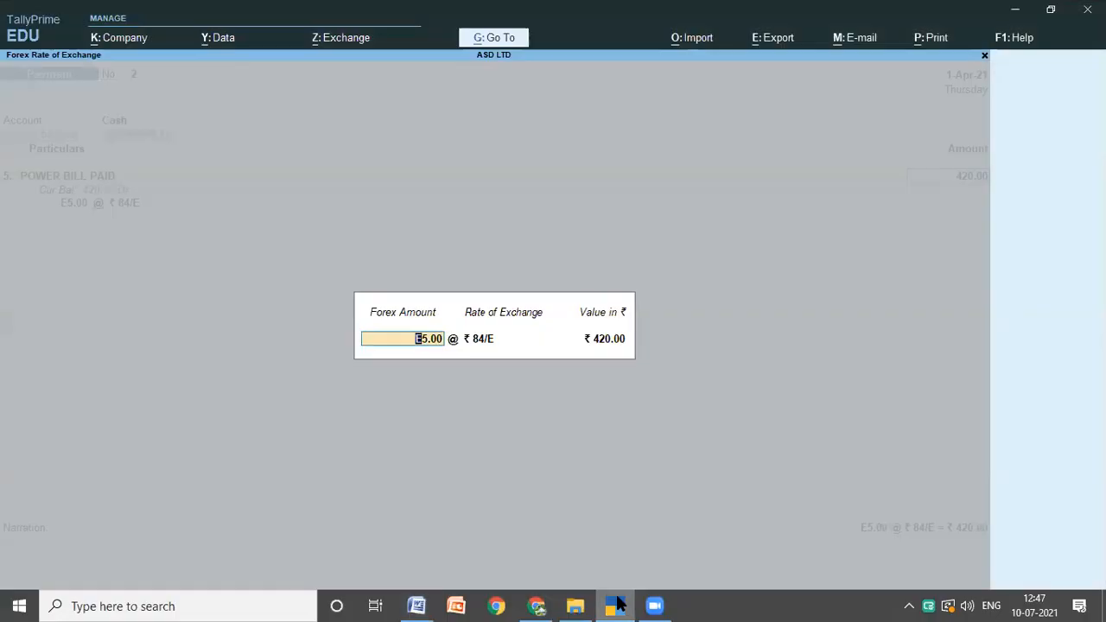
{"action": "key", "text": "Return"}
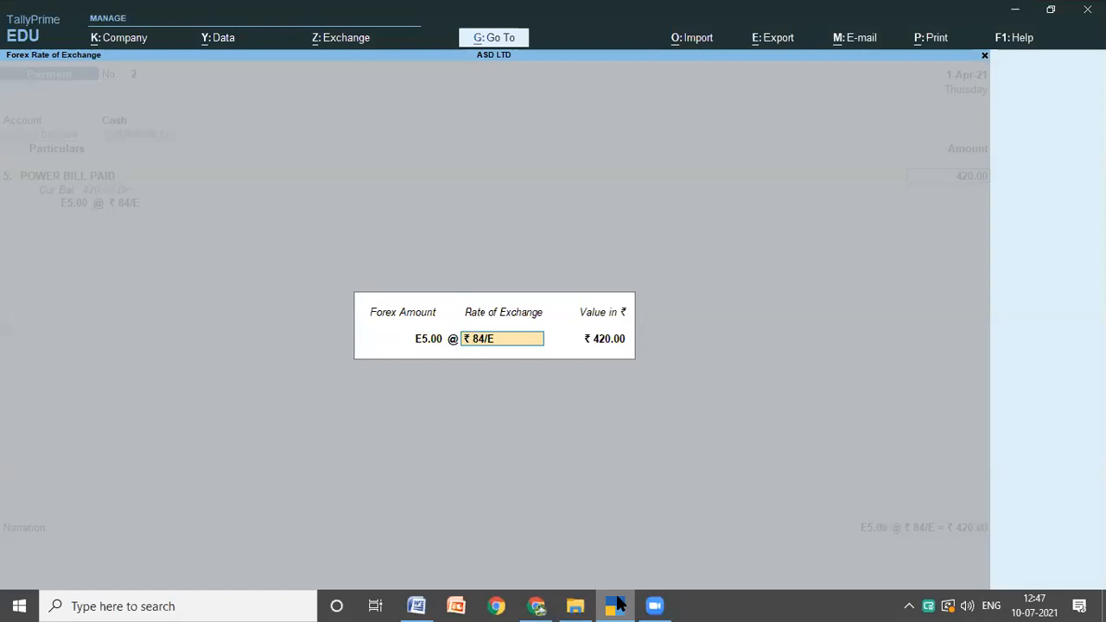
{"action": "left_click", "coordinate": [416, 606]}
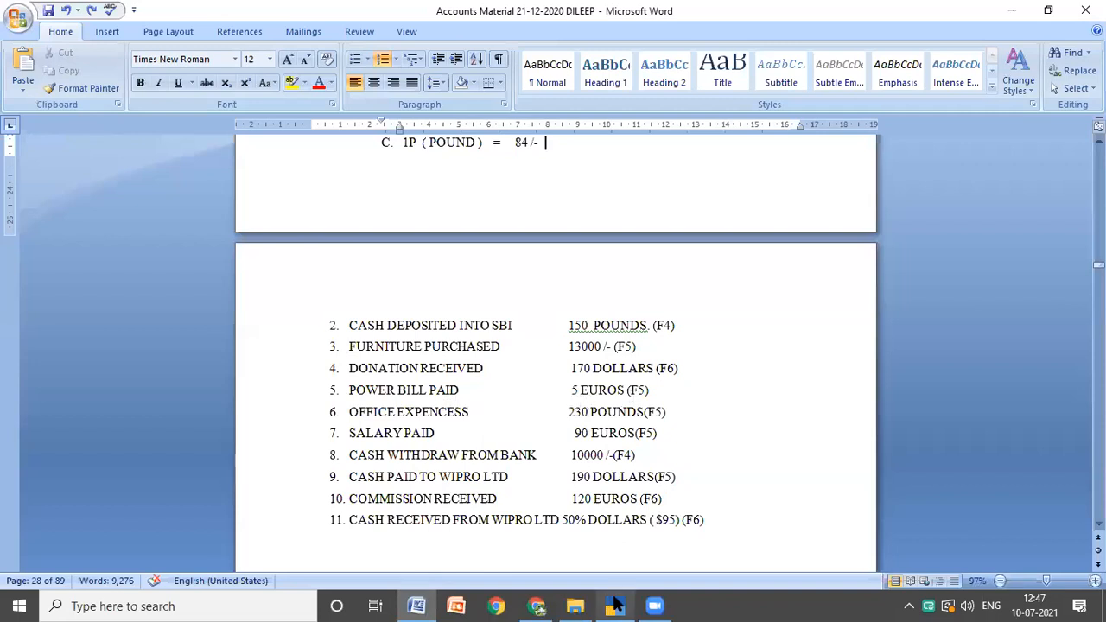
{"action": "left_click", "coordinate": [616, 605]}
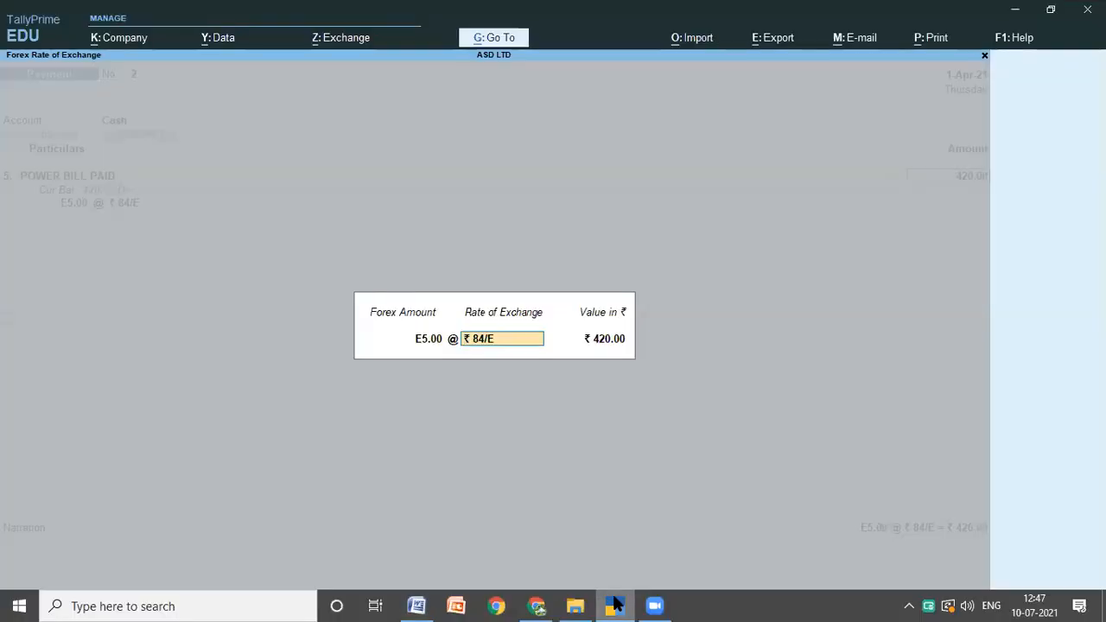
{"action": "left_click", "coordinate": [419, 605]}
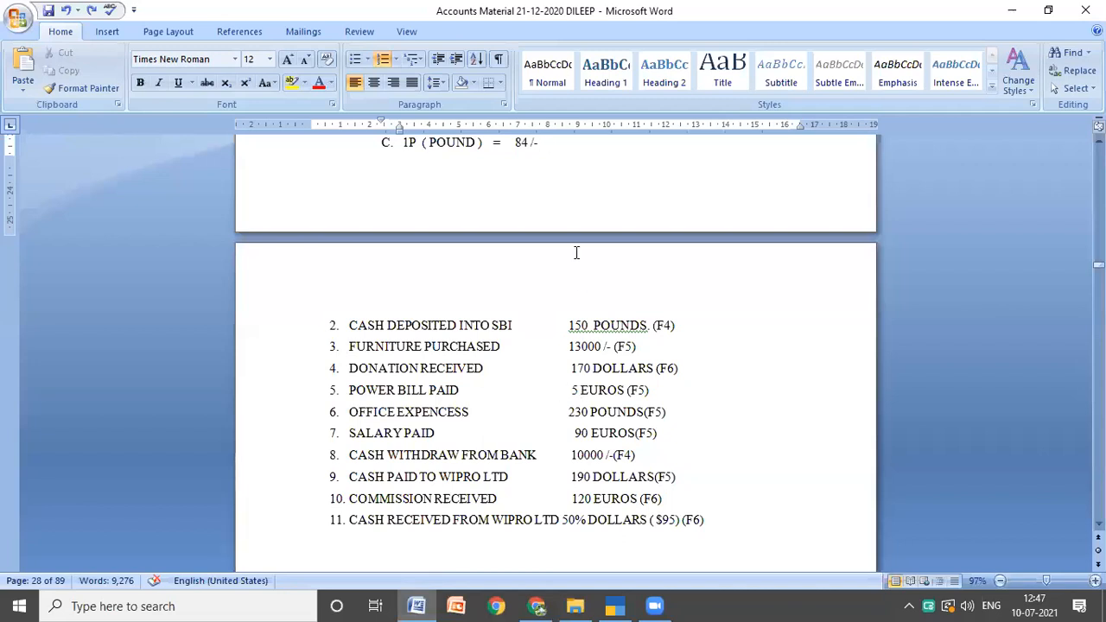
{"action": "scroll", "coordinate": [577, 250], "scroll_direction": "up", "scroll_amount": 1}
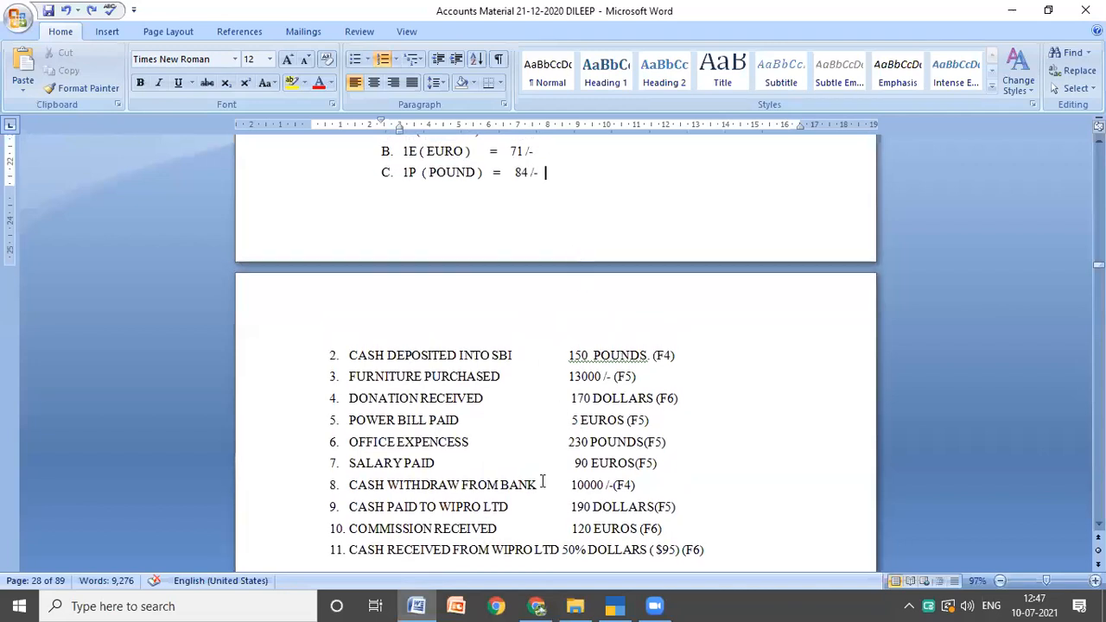
{"action": "left_click", "coordinate": [615, 606]}
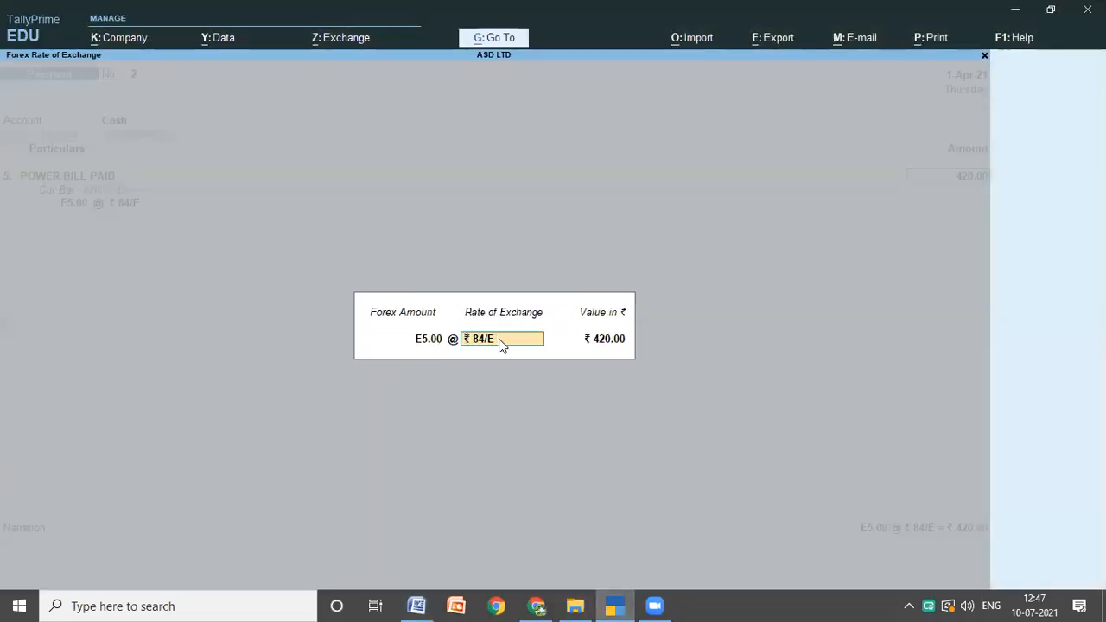
Step: Set the power bill payment's rate of exchange to ₹ 71 per euro and save the altered voucher
{"action": "key", "text": "Right"}
{"action": "type", "text": "71"}
{"action": "key", "text": "Return"}
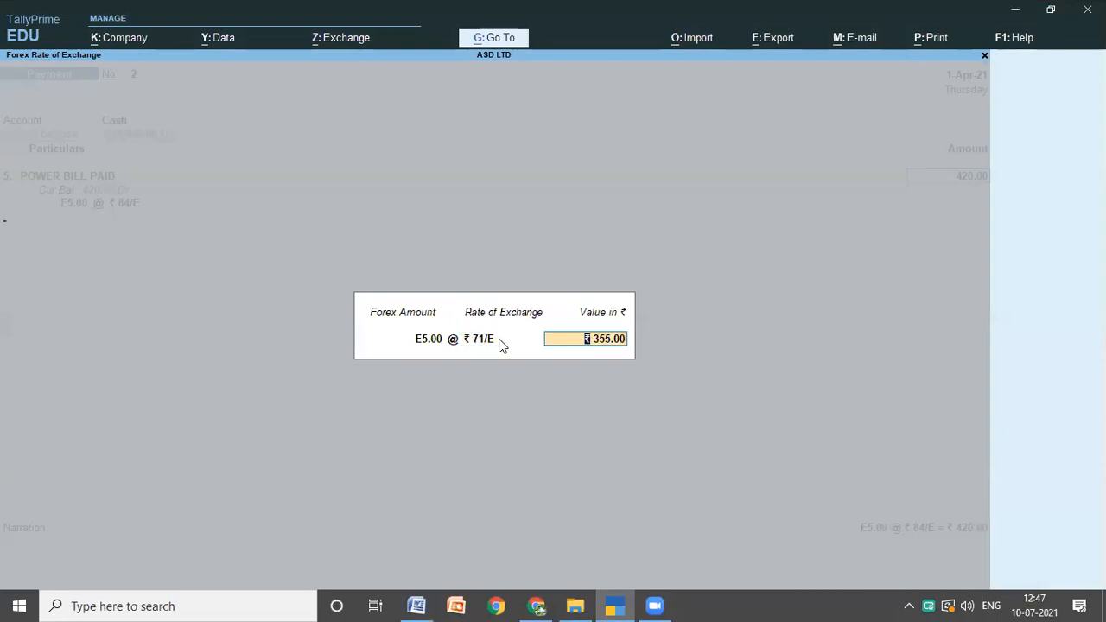
{"action": "key", "text": "Return"}
{"action": "key", "text": "Return"}
{"action": "key", "text": "Return"}
{"action": "key", "text": "Return"}
{"action": "key", "text": "Return"}
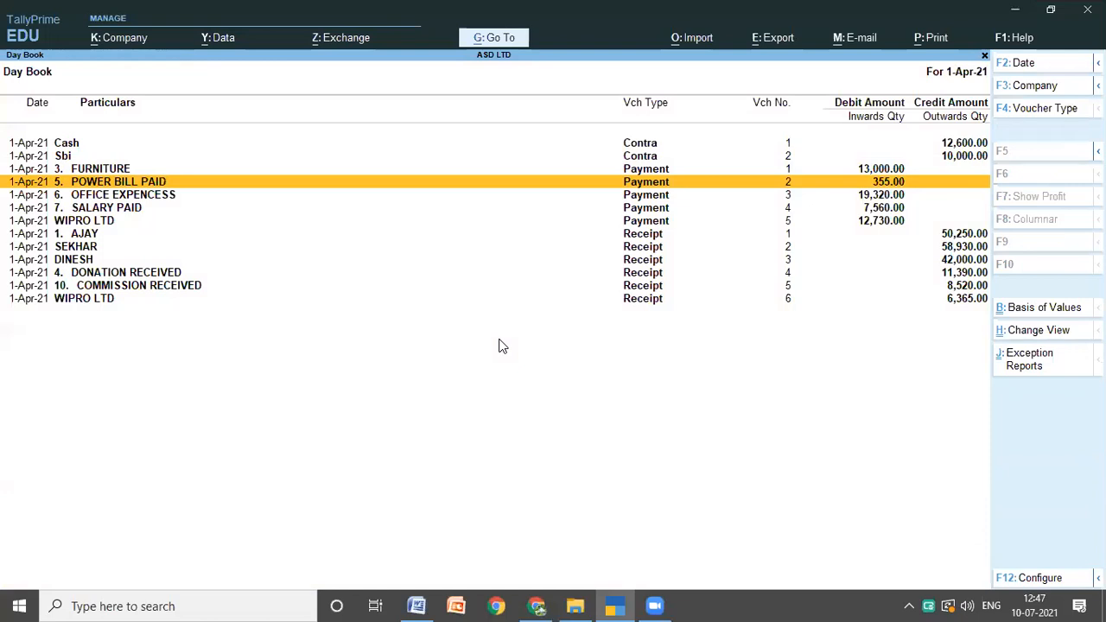
Step: Leave the Day Book and recheck the profit and loss figure in ASD LTD's Balance Sheet
{"action": "key", "text": "Escape"}
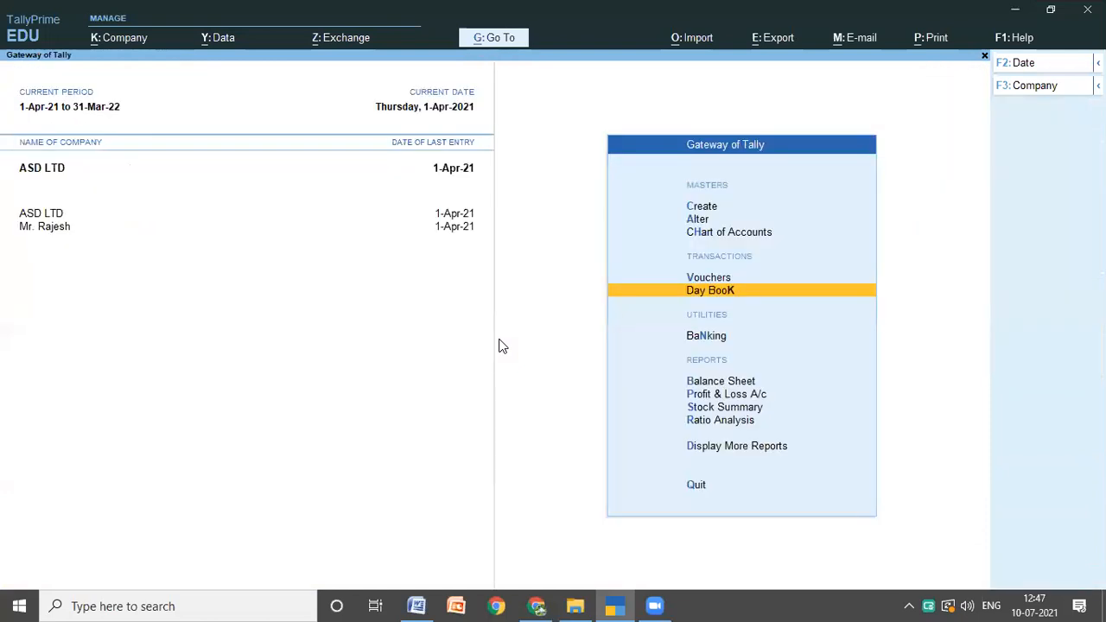
{"action": "key", "text": "Down"}
{"action": "key", "text": "Down"}
{"action": "key", "text": "Return"}
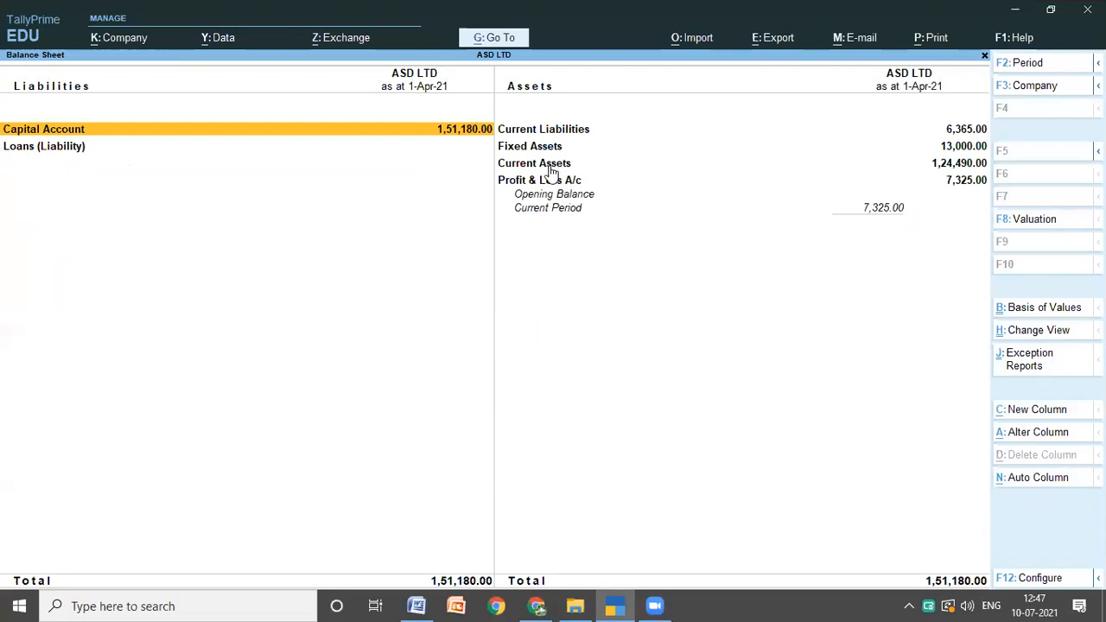
{"action": "key", "text": "Escape"}
{"action": "key", "text": "Up"}
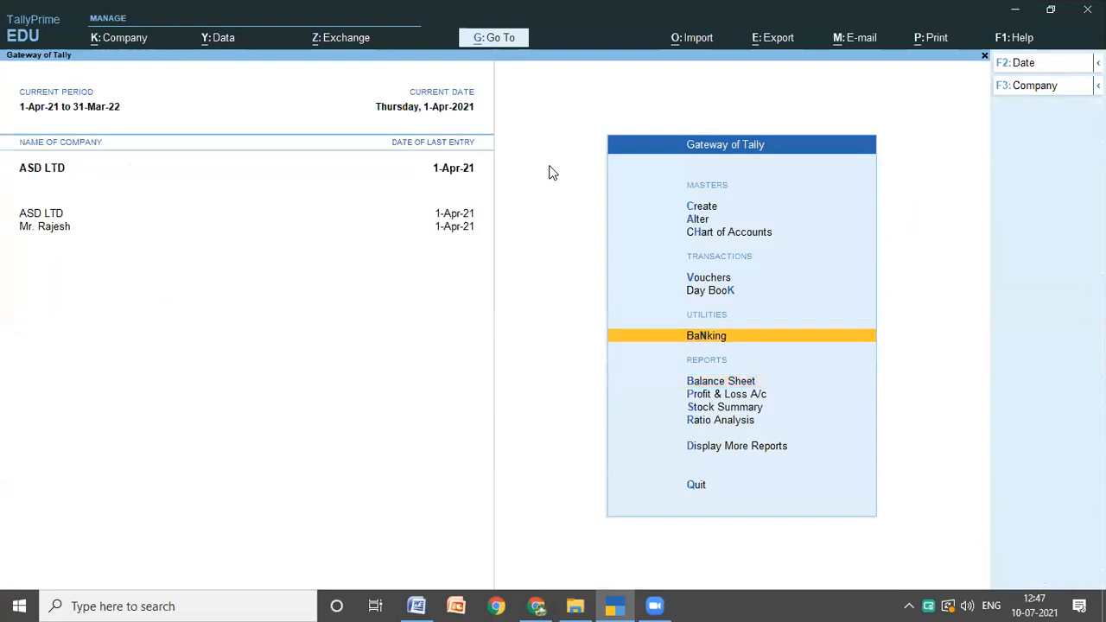
Step: Reopen the Day Book and check its payment vouchers against the transaction list in the Word notes
{"action": "key", "text": "Up"}
{"action": "key", "text": "Up"}
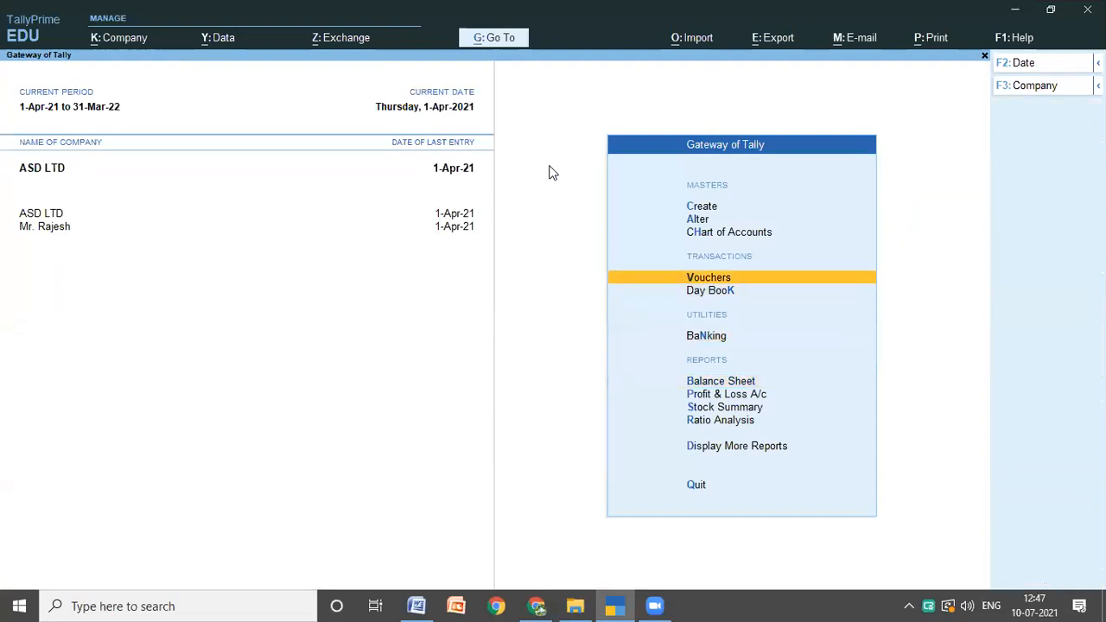
{"action": "key", "text": "Down"}
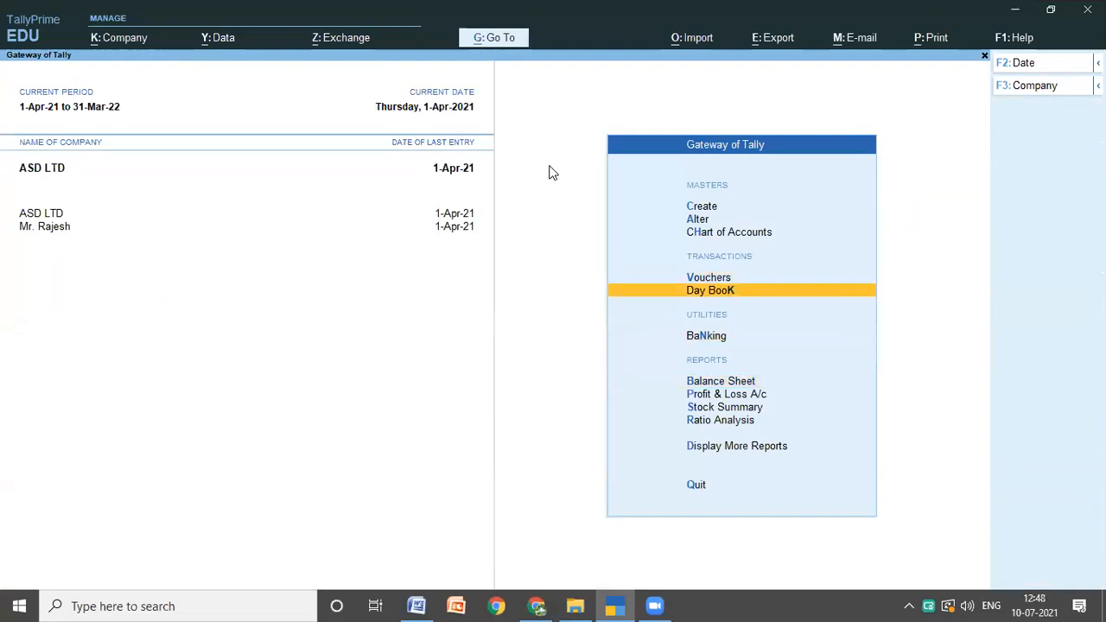
{"action": "key", "text": "Return"}
{"action": "key", "text": "Down"}
{"action": "key", "text": "Down"}
{"action": "key", "text": "Down"}
{"action": "key", "text": "Down"}
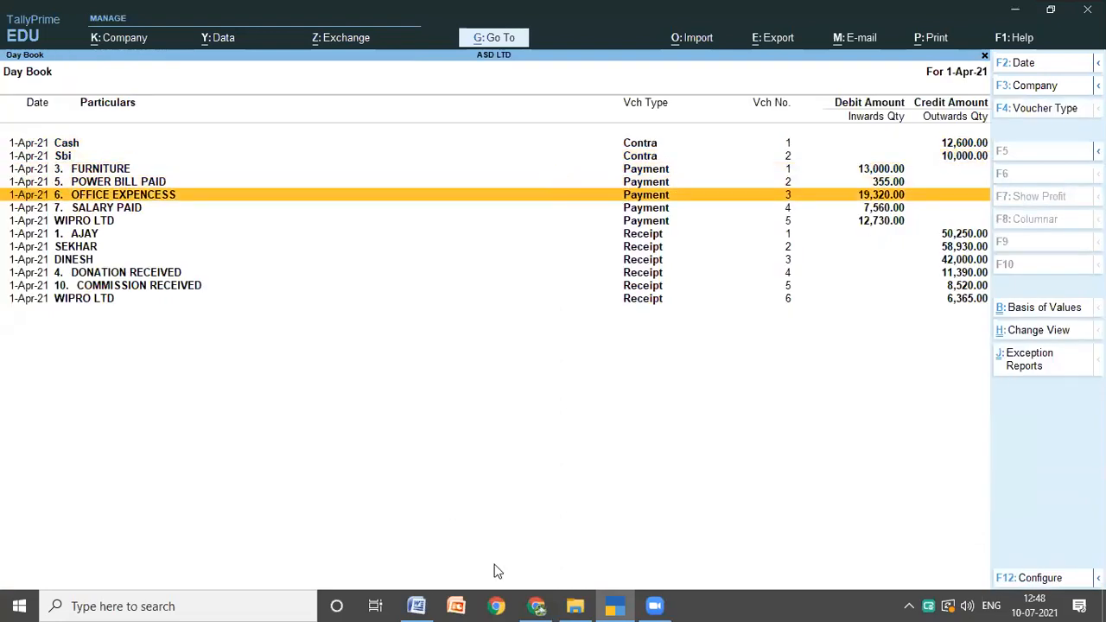
{"action": "left_click", "coordinate": [416, 605]}
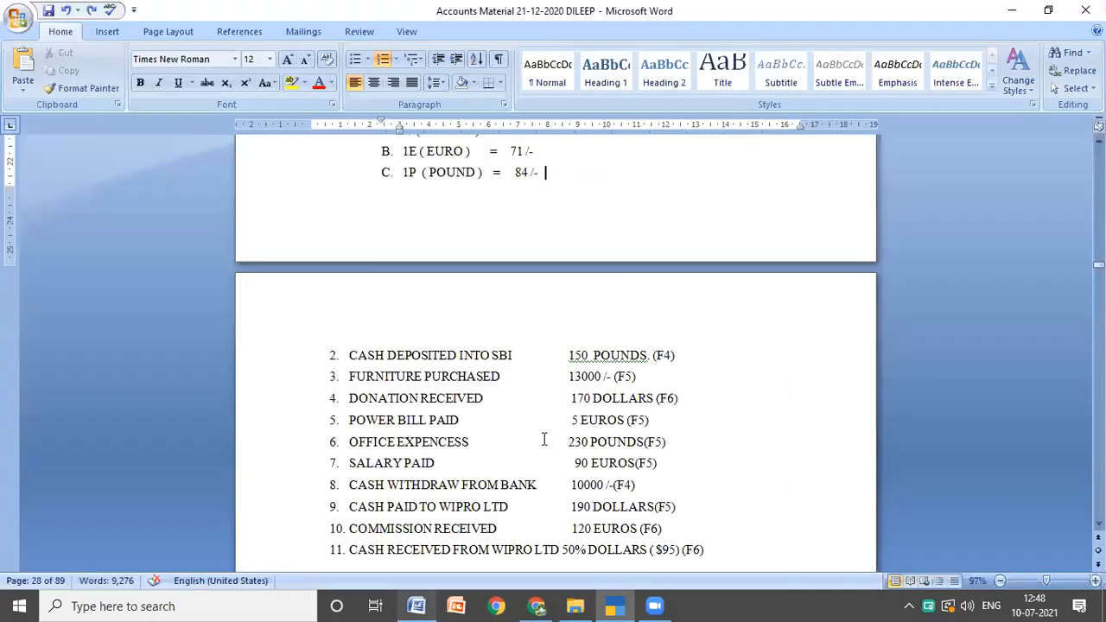
{"action": "scroll", "coordinate": [544, 439], "scroll_direction": "down", "scroll_amount": 1}
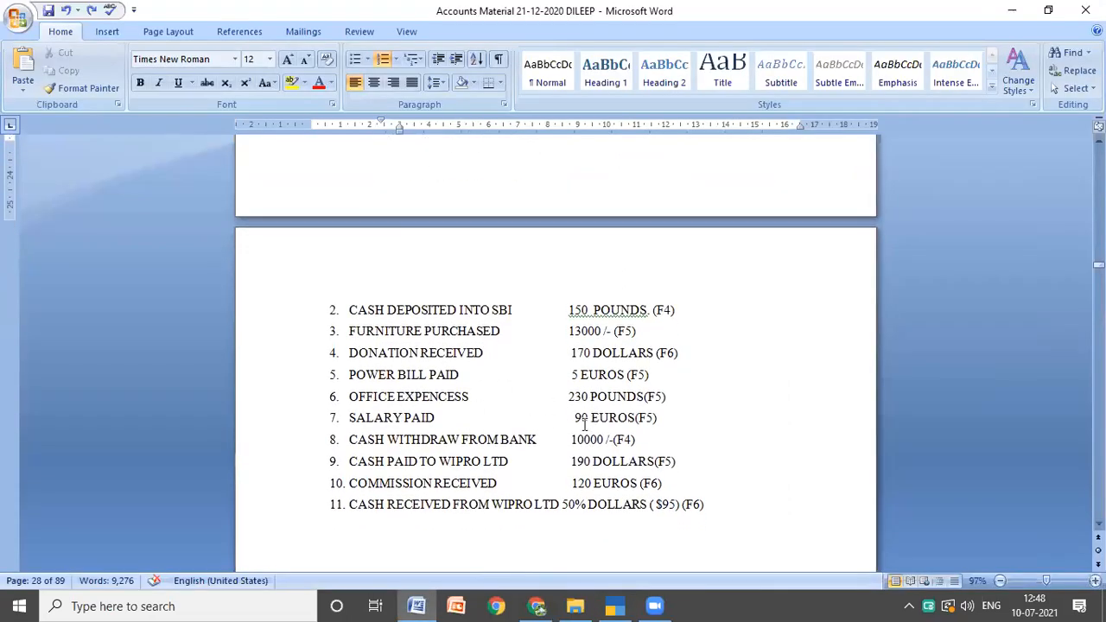
Step: Set the SALARY PAID payment's rate of exchange to ₹ 71 per euro and save the altered voucher
{"action": "key", "text": "alt+Tab"}
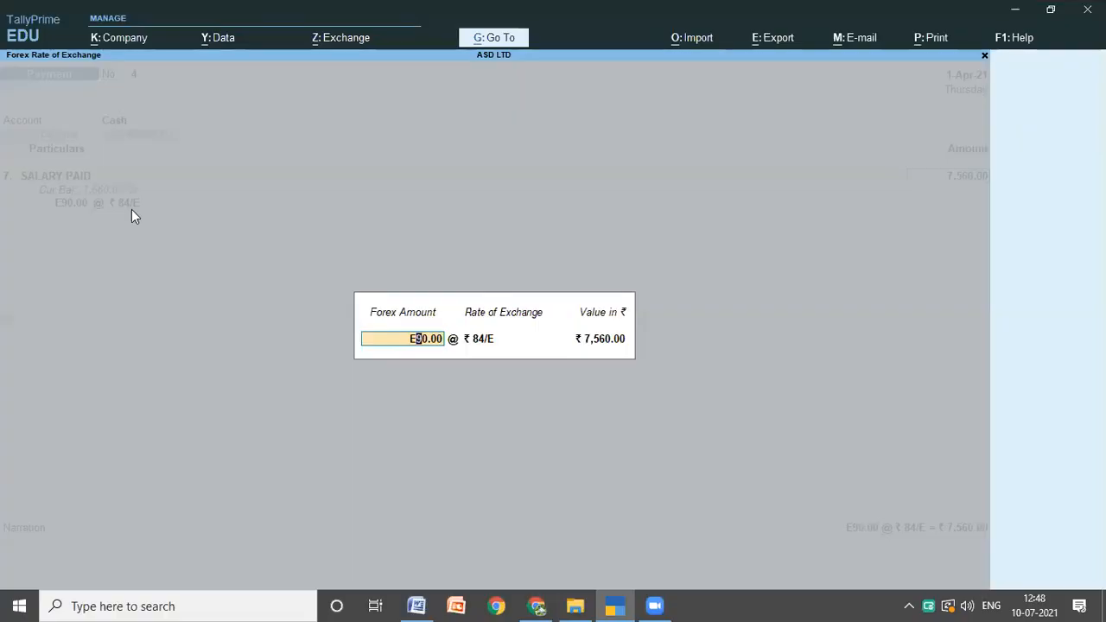
{"action": "key", "text": "Return"}
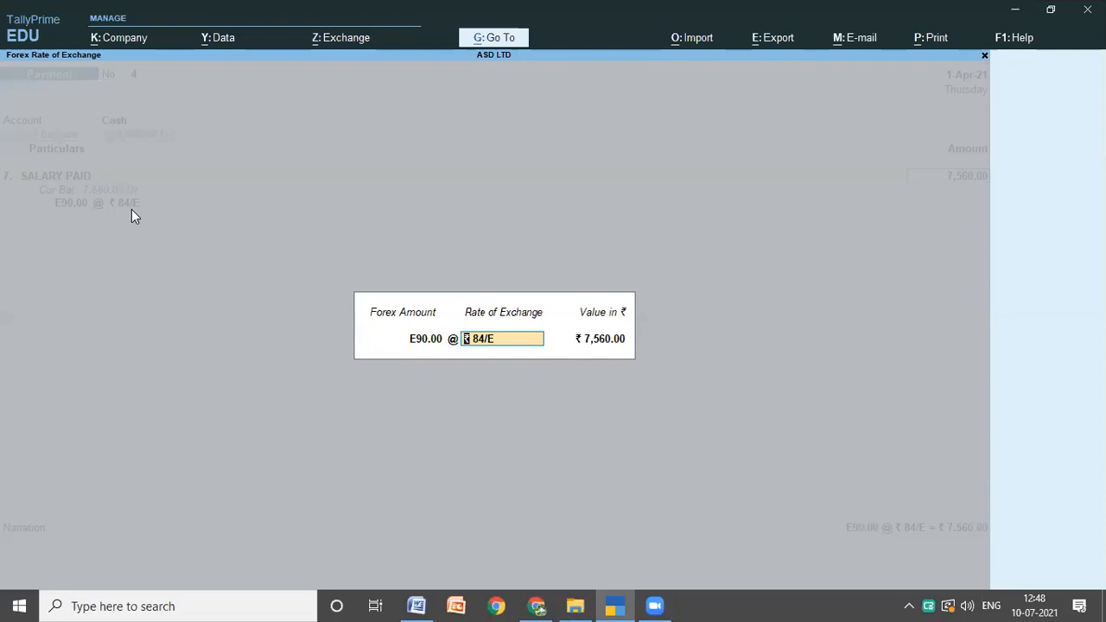
{"action": "type", "text": "71"}
{"action": "key", "text": "Return"}
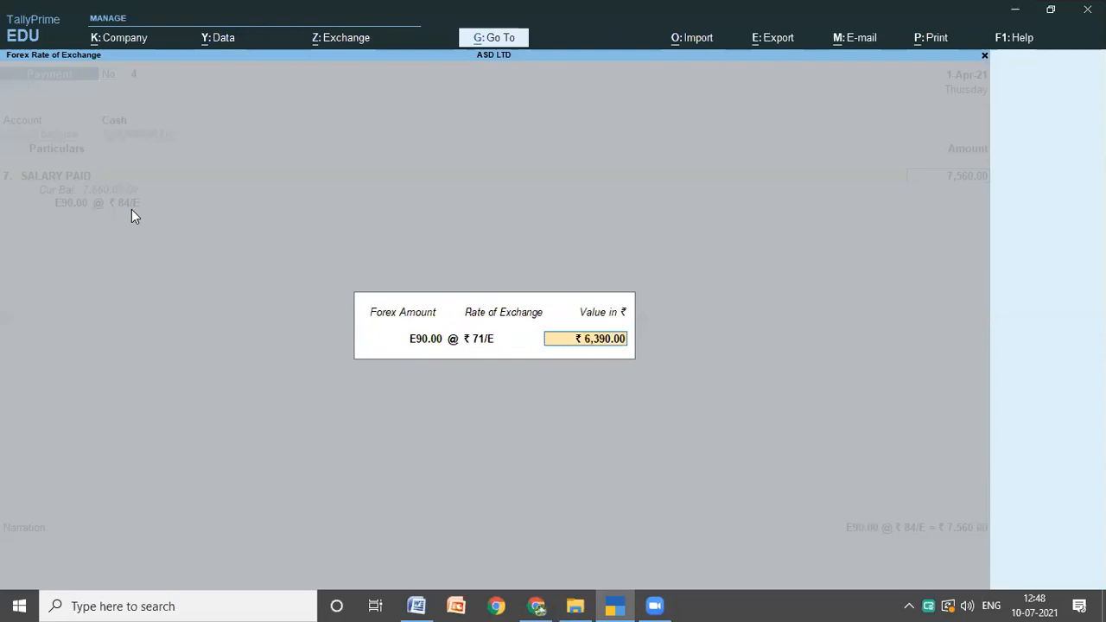
{"action": "key", "text": "Return"}
{"action": "key", "text": "Return"}
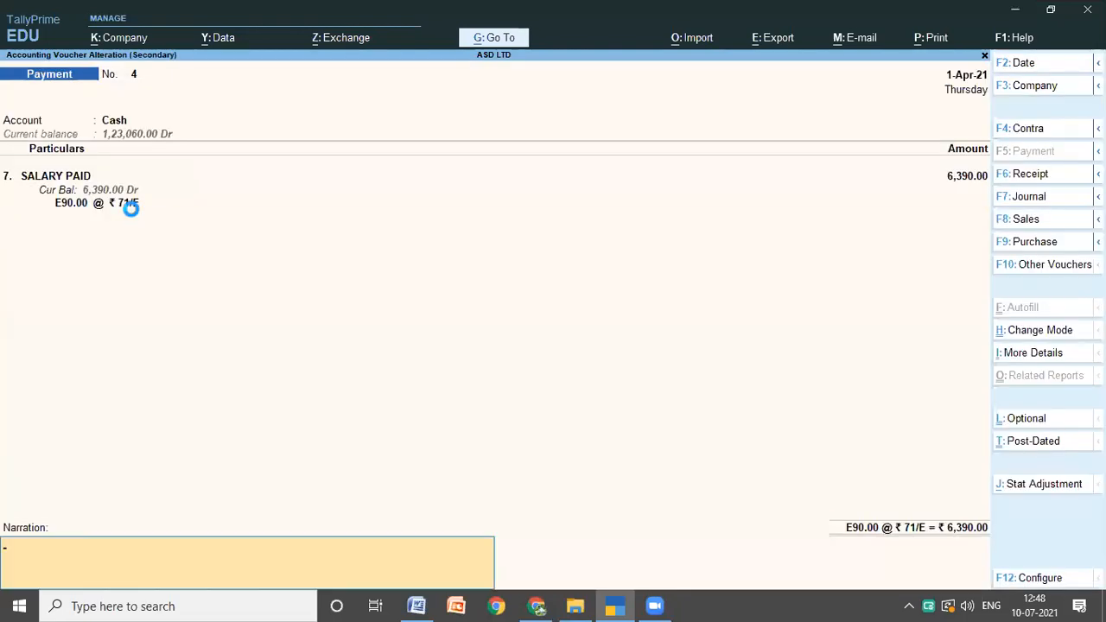
{"action": "key", "text": "Return"}
{"action": "key", "text": "Return"}
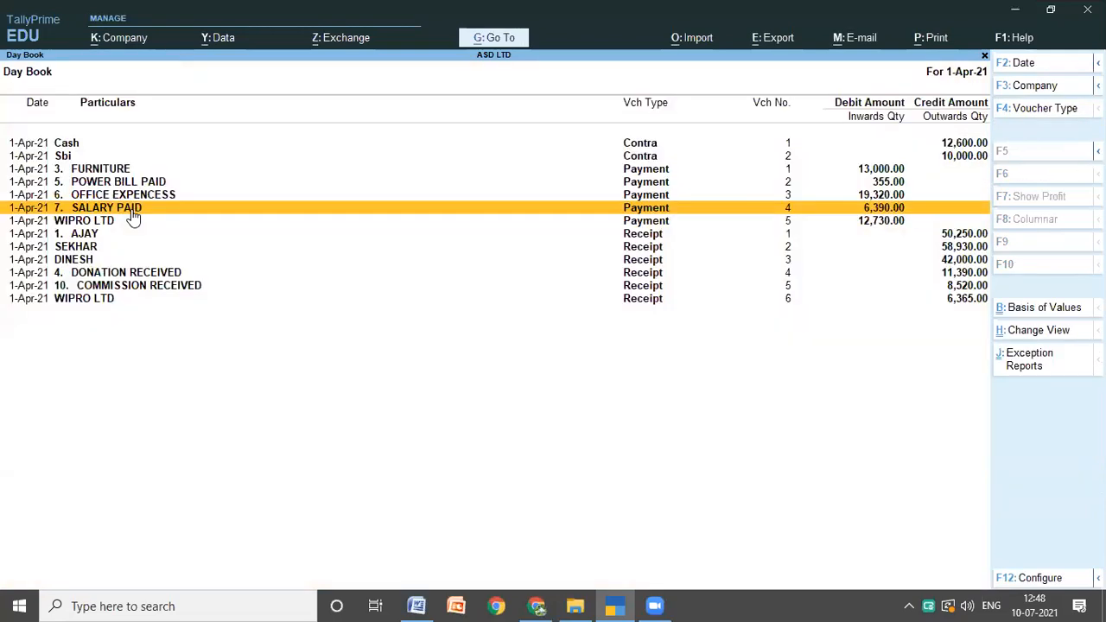
Step: Open ASD LTD's Balance Sheet and compare its total and net loss with the answers in the Word notes
{"action": "key", "text": "Escape"}
{"action": "key", "text": "Down"}
{"action": "key", "text": "Down"}
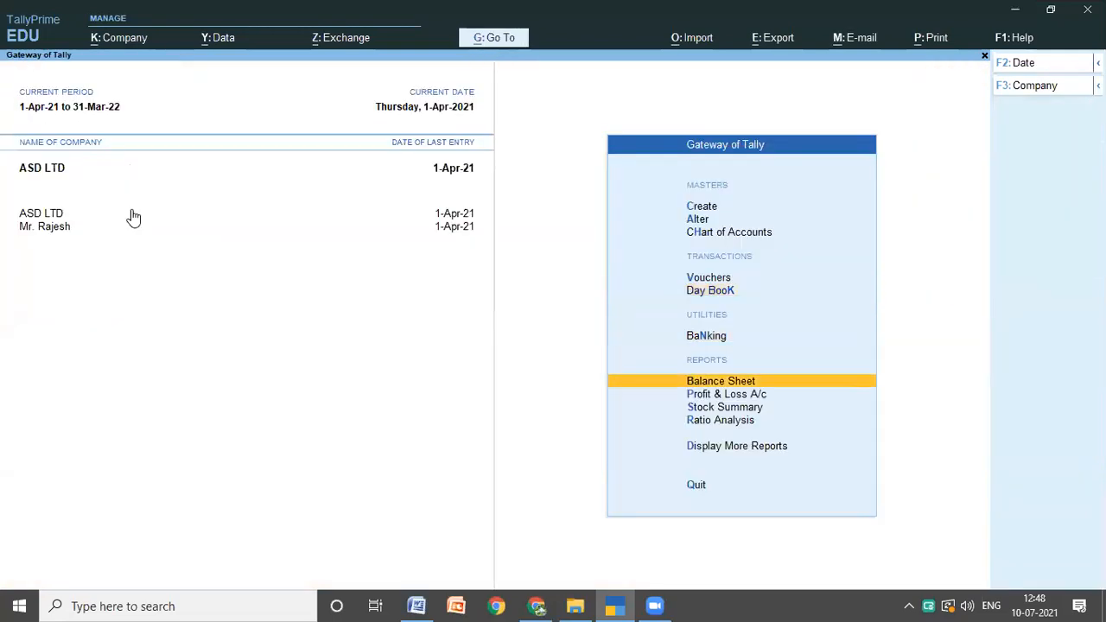
{"action": "key", "text": "Return"}
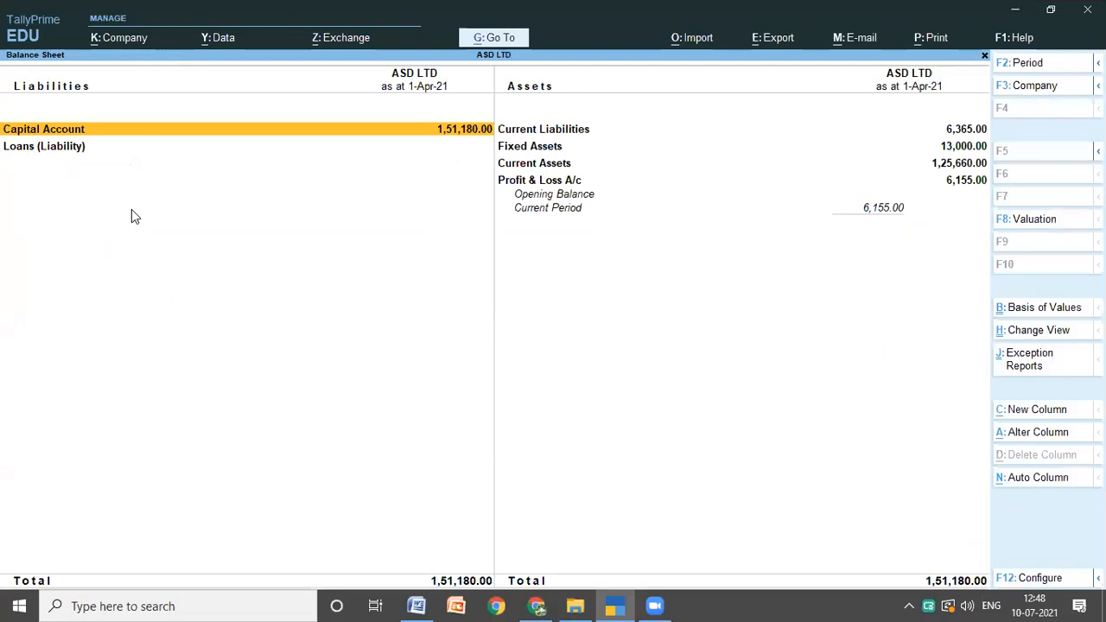
{"action": "left_click", "coordinate": [422, 604]}
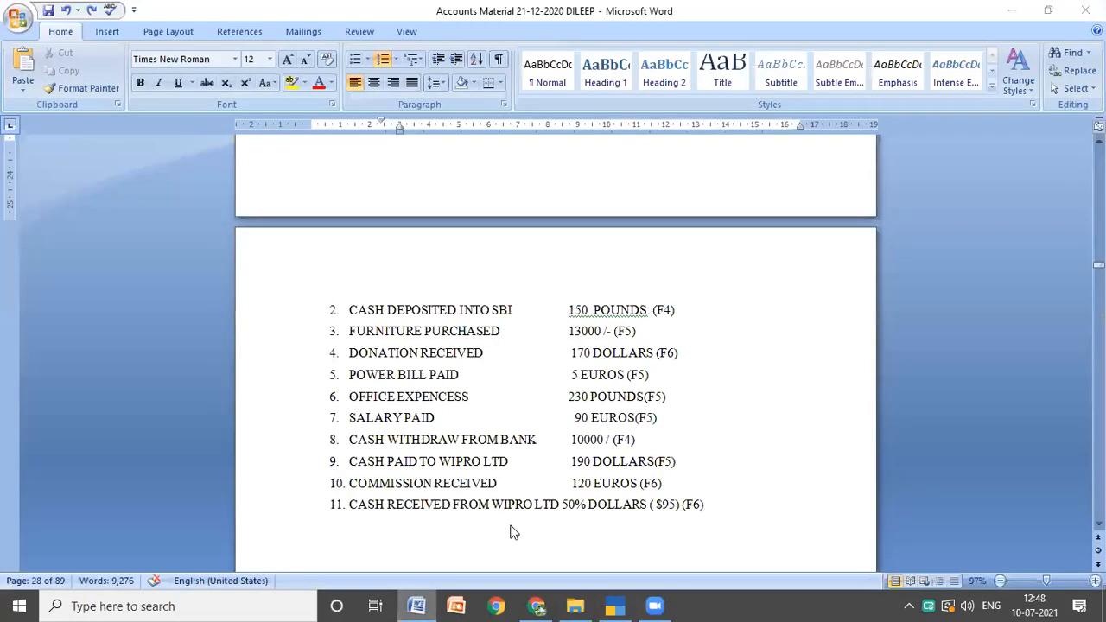
{"action": "left_click", "coordinate": [420, 605]}
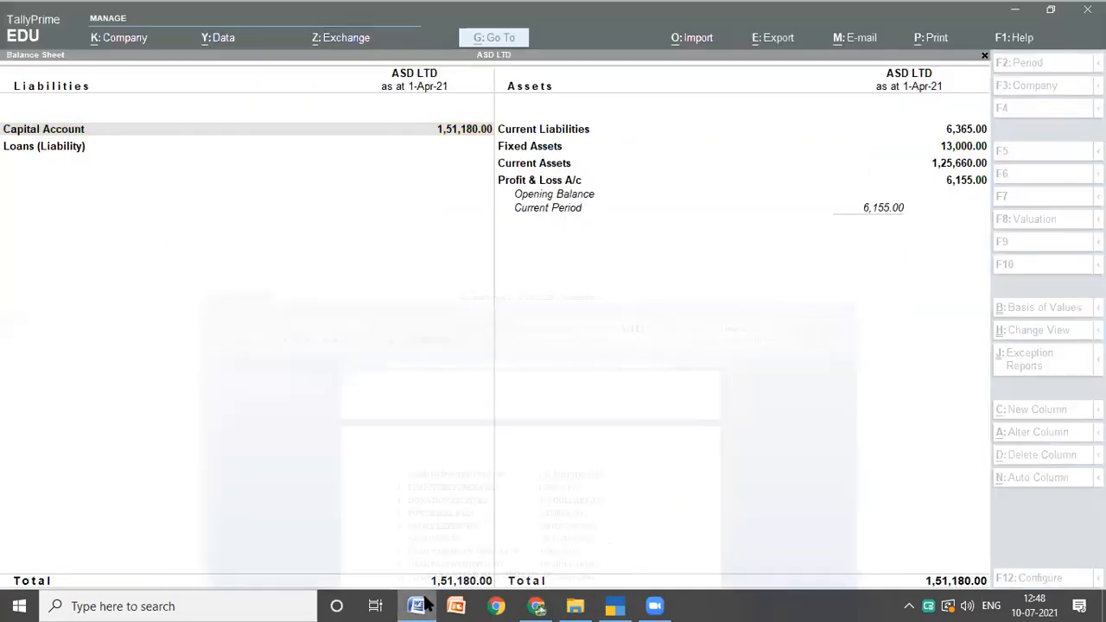
{"action": "left_click", "coordinate": [419, 604]}
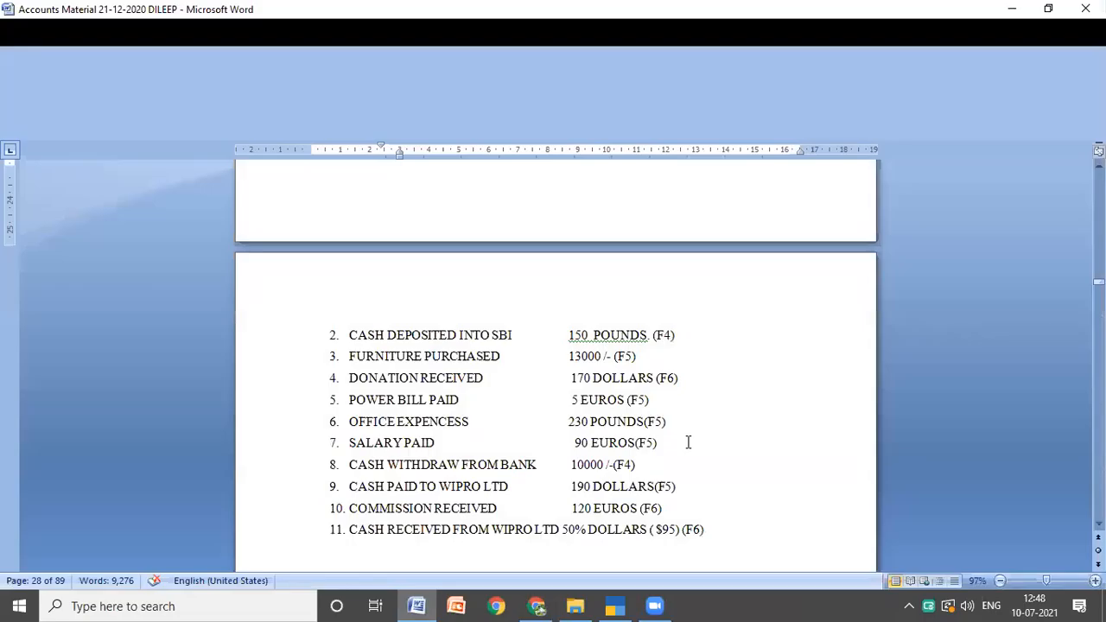
{"action": "scroll", "coordinate": [688, 442], "scroll_direction": "down", "scroll_amount": 3}
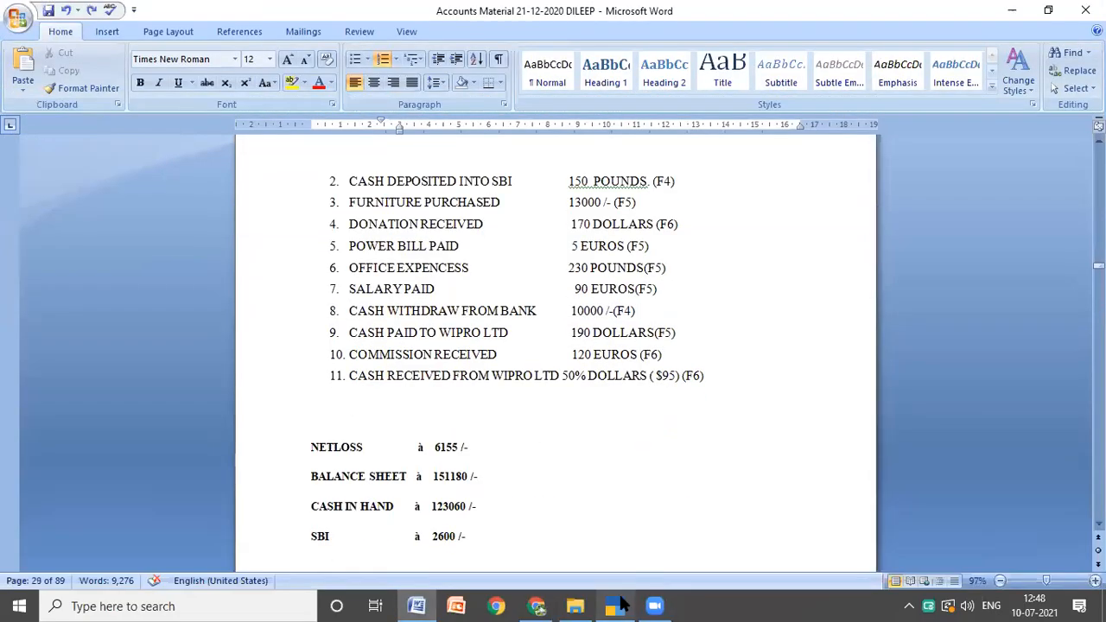
{"action": "left_click", "coordinate": [623, 604]}
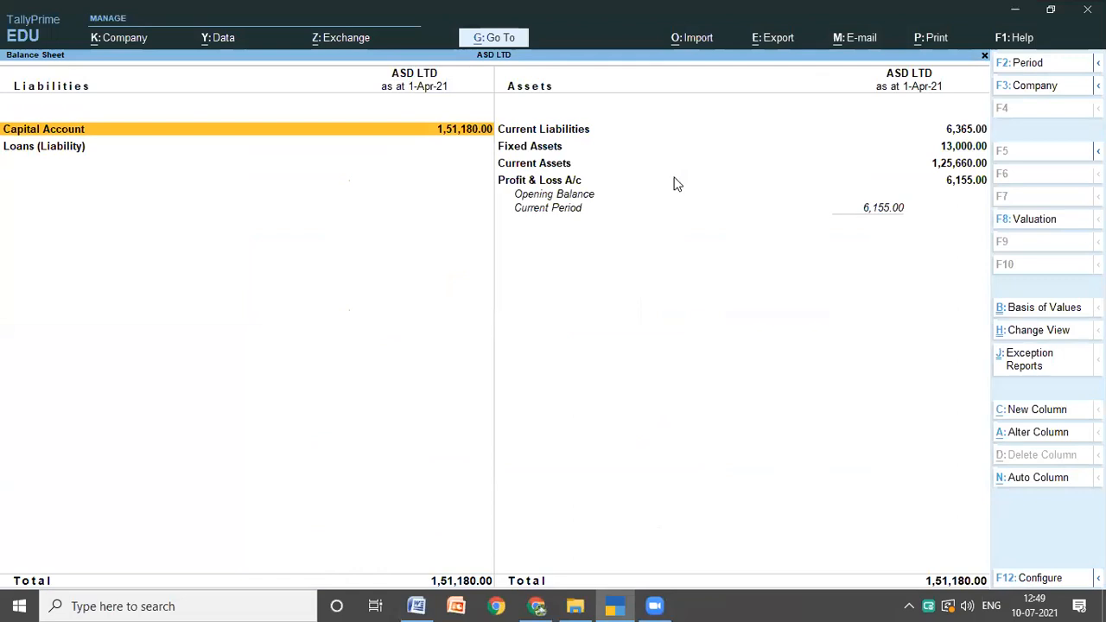
Step: Leave the Balance Sheet and open ASD LTD's Day Book again
{"action": "key", "text": "Escape"}
{"action": "key", "text": "Up"}
{"action": "key", "text": "Up"}
{"action": "key", "text": "Up"}
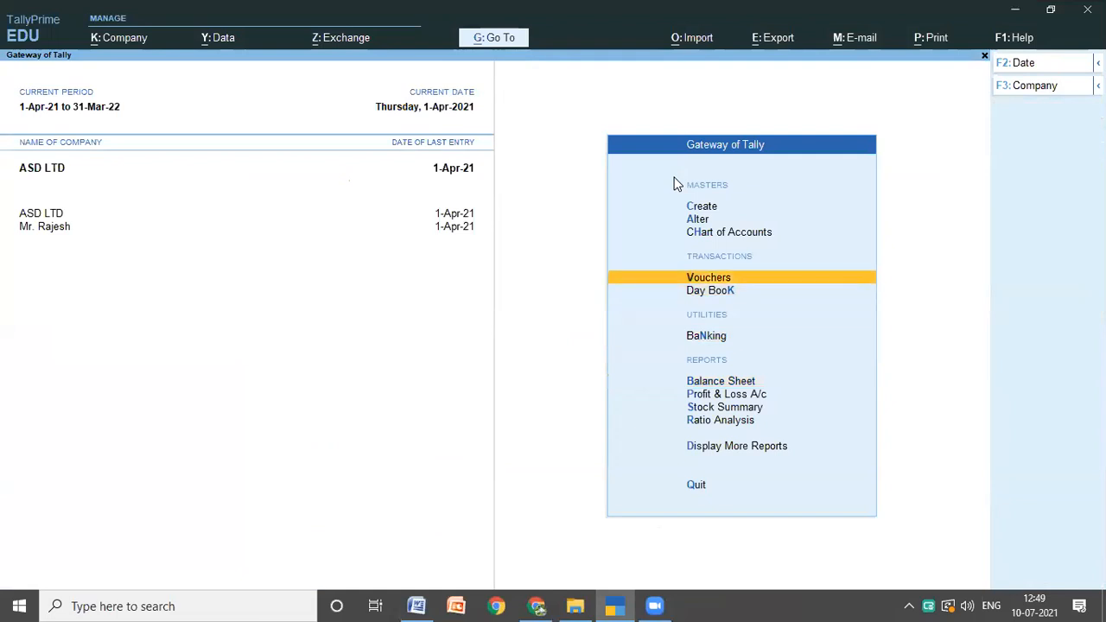
{"action": "key", "text": "Down"}
{"action": "key", "text": "Return"}
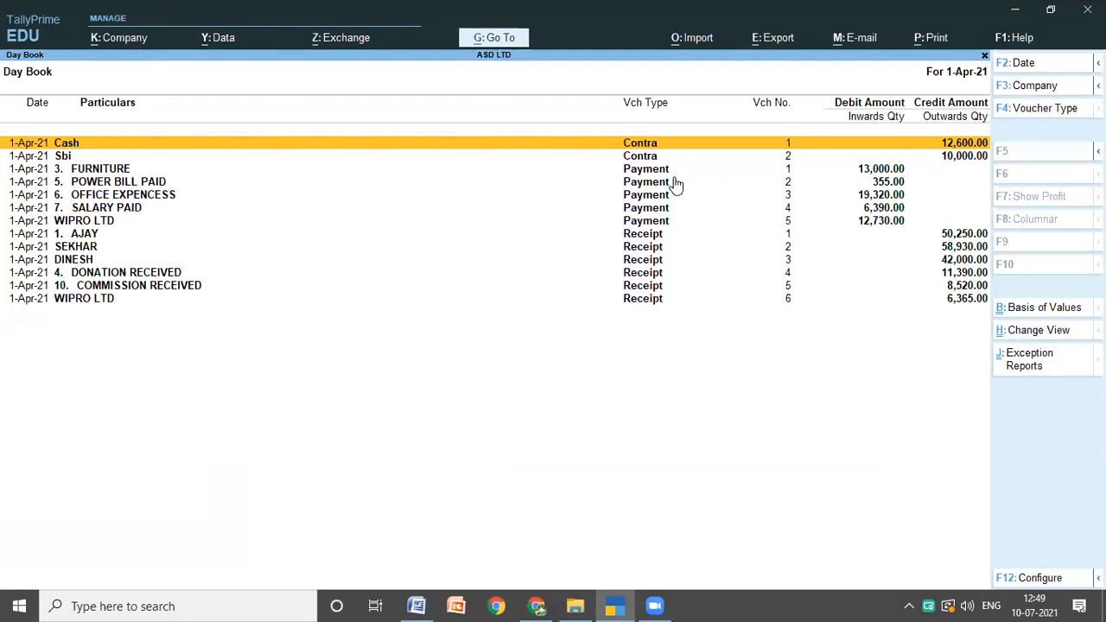
Step: Look through the contra, payment and receipt vouchers listed in the Day Book for 1-Apr-21
{"action": "key", "text": "Down"}
{"action": "key", "text": "Down"}
{"action": "key", "text": "Down"}
{"action": "key", "text": "Down"}
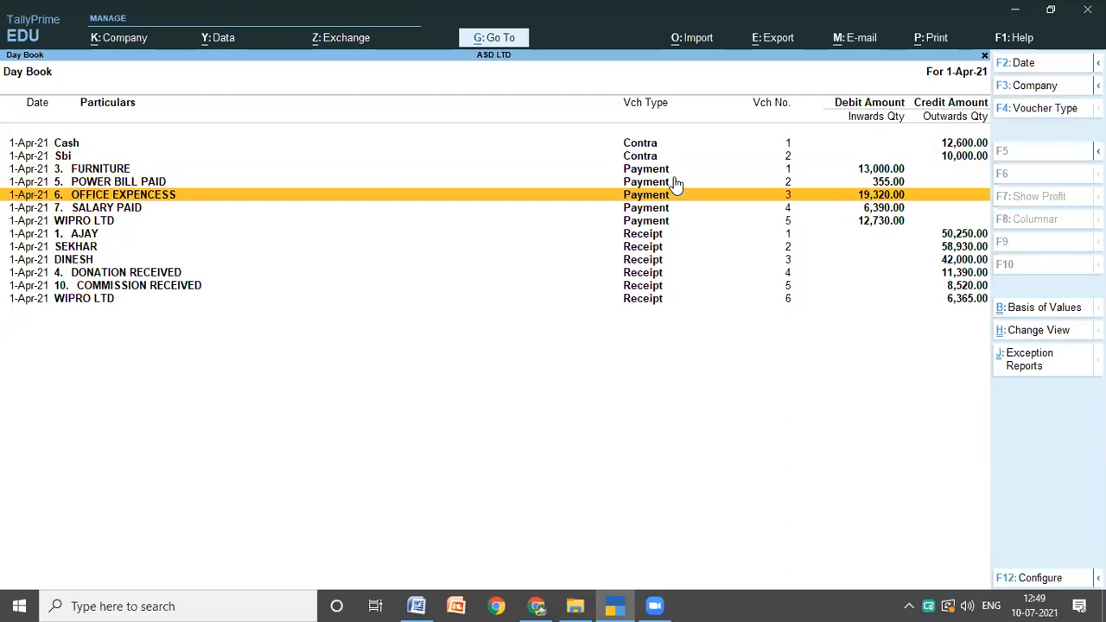
{"action": "key", "text": "Down"}
{"action": "key", "text": "Down"}
{"action": "key", "text": "Down"}
{"action": "key", "text": "Down"}
{"action": "key", "text": "Down"}
{"action": "key", "text": "Down"}
{"action": "key", "text": "Down"}
{"action": "key", "text": "Down"}
{"action": "key", "text": "Up"}
{"action": "key", "text": "Up"}
{"action": "key", "text": "Up"}
{"action": "key", "text": "Up"}
{"action": "key", "text": "Up"}
{"action": "key", "text": "Up"}
{"action": "key", "text": "Up"}
{"action": "key", "text": "Up"}
{"action": "key", "text": "Up"}
{"action": "key", "text": "Up"}
{"action": "key", "text": "Up"}
{"action": "key", "text": "Up"}
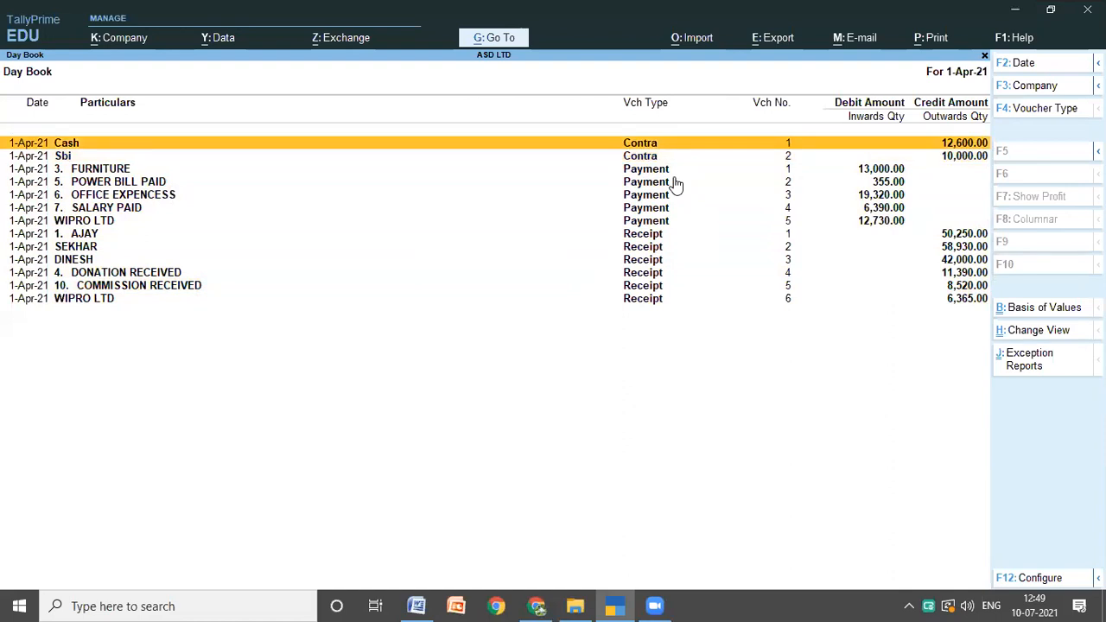
{"action": "key", "text": "Down"}
{"action": "key", "text": "Down"}
{"action": "key", "text": "Down"}
{"action": "key", "text": "Down"}
{"action": "key", "text": "Down"}
{"action": "key", "text": "Down"}
{"action": "key", "text": "Down"}
{"action": "key", "text": "Down"}
{"action": "key", "text": "Down"}
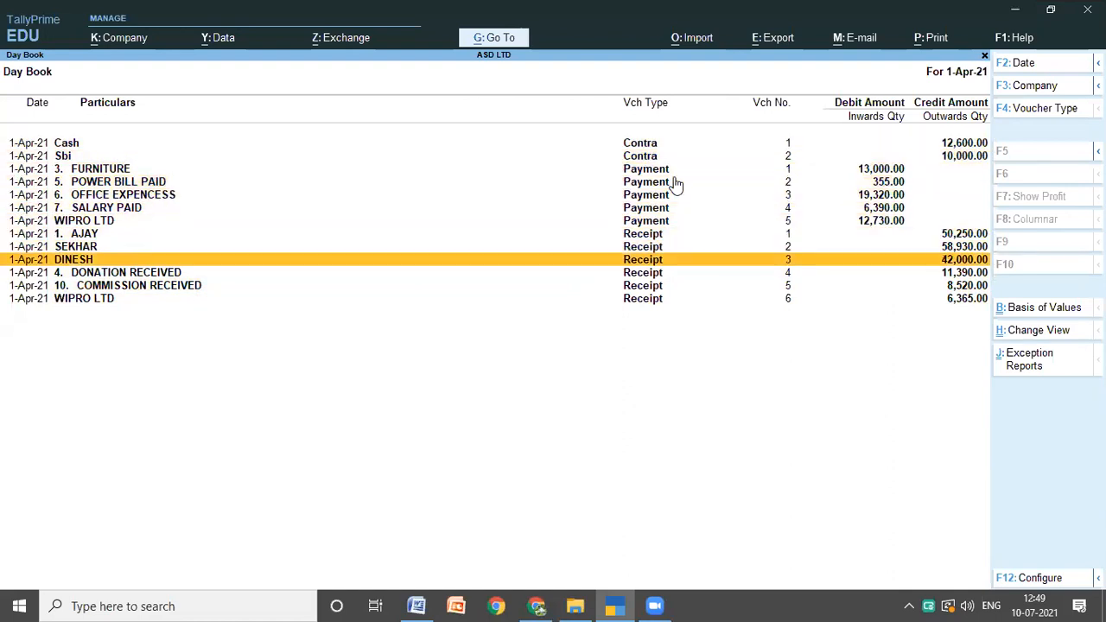
{"action": "key", "text": "Down"}
{"action": "key", "text": "Down"}
{"action": "key", "text": "Up"}
{"action": "key", "text": "Up"}
{"action": "key", "text": "Up"}
{"action": "key", "text": "Up"}
{"action": "key", "text": "Up"}
{"action": "key", "text": "Up"}
{"action": "key", "text": "Up"}
{"action": "key", "text": "Up"}
{"action": "key", "text": "Up"}
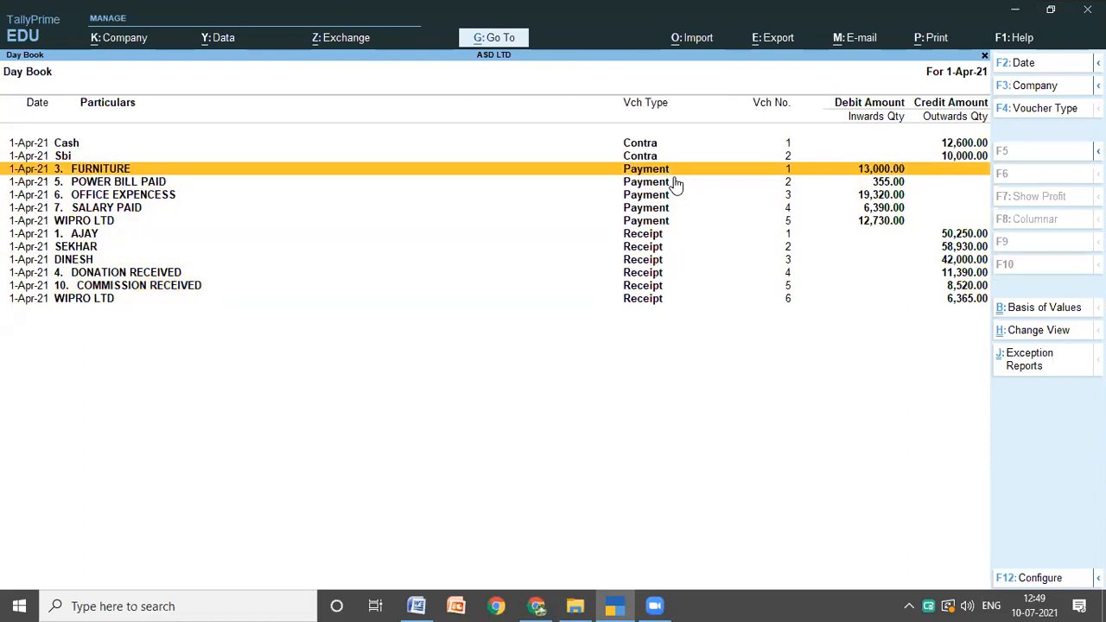
{"action": "key", "text": "Down"}
{"action": "key", "text": "Down"}
{"action": "key", "text": "Down"}
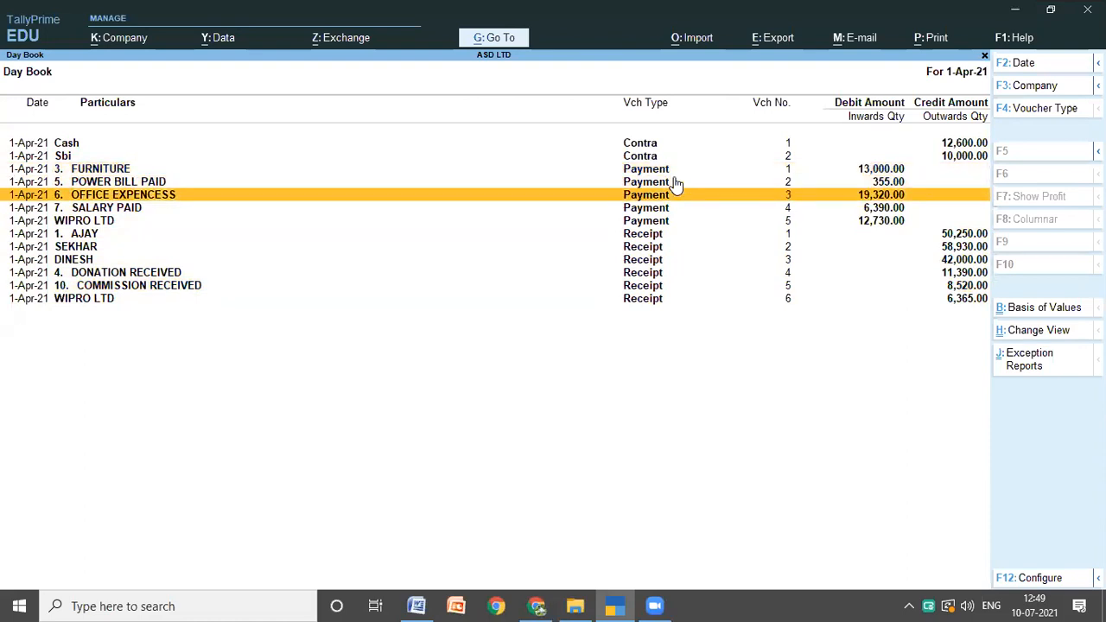
Step: Open the POWER BILL PAID payment voucher for alteration and go through its fields and forex details up to the narration
{"action": "key", "text": "Up"}
{"action": "key", "text": "Up"}
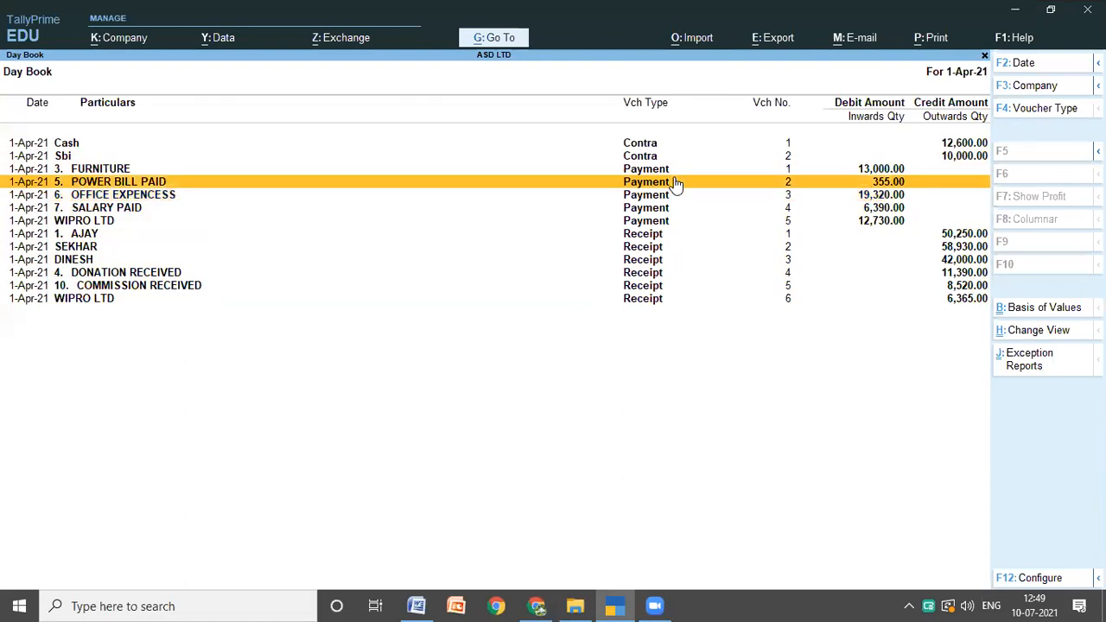
{"action": "key", "text": "Return"}
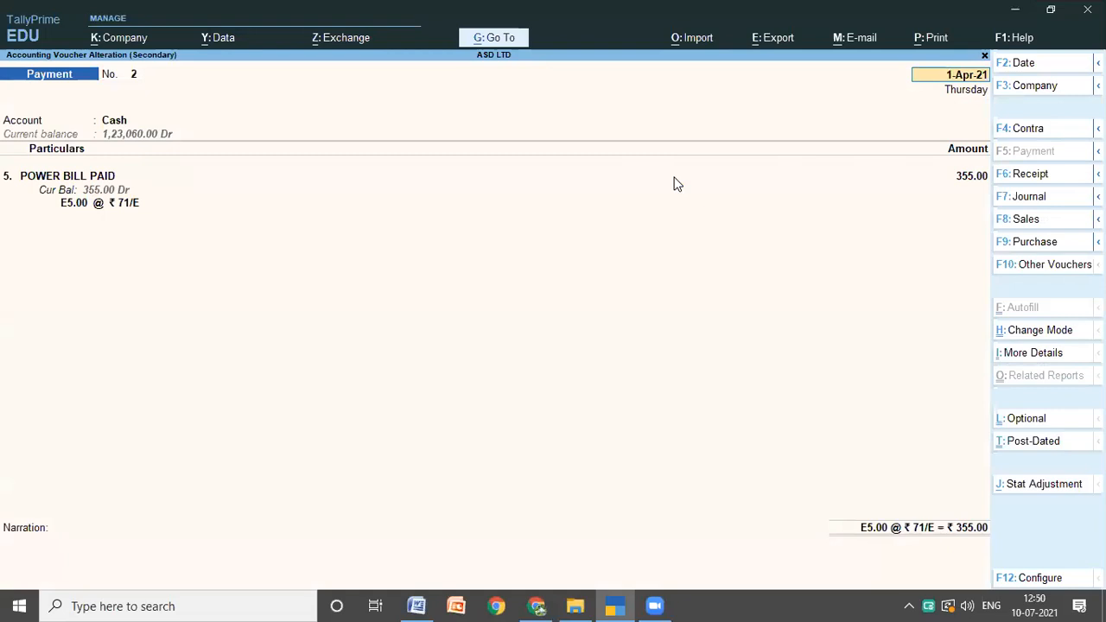
{"action": "key", "text": "Return"}
{"action": "key", "text": "Return"}
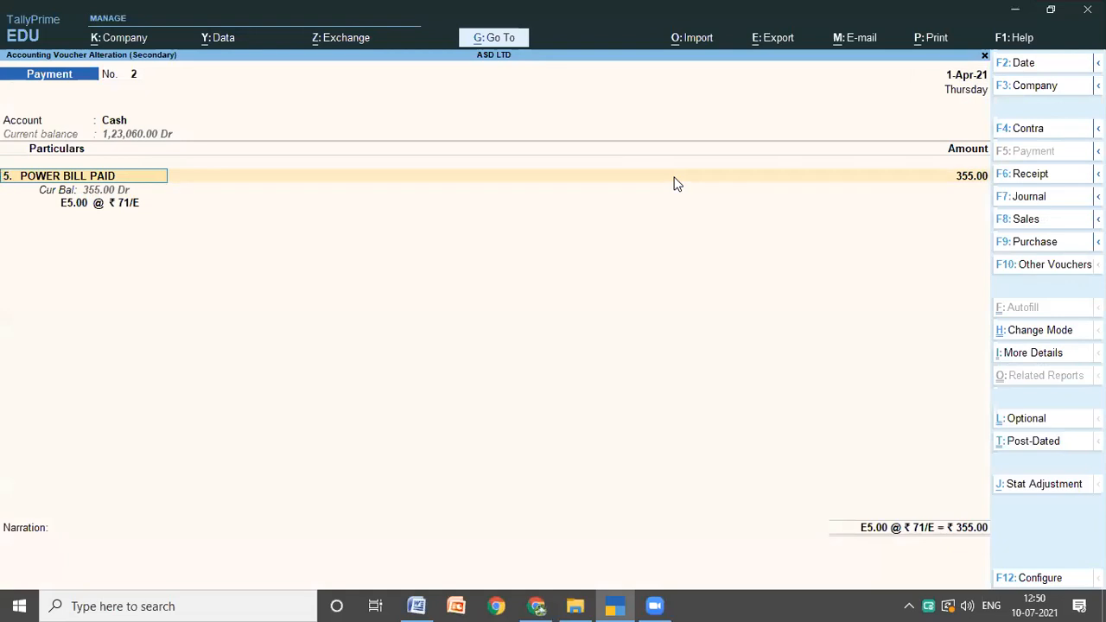
{"action": "key", "text": "Return"}
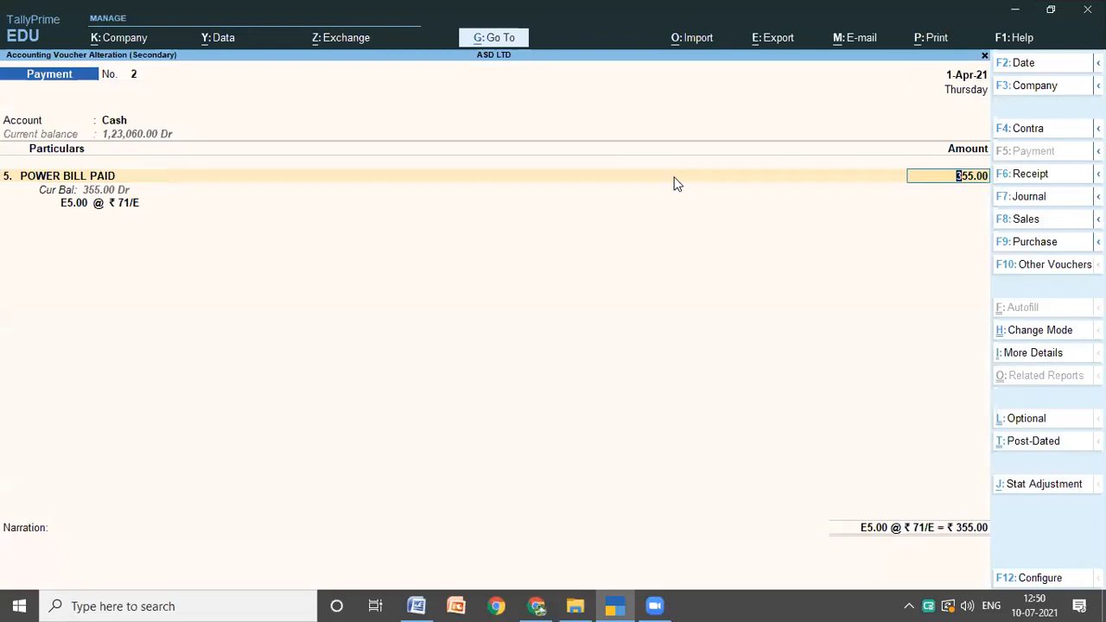
{"action": "key", "text": "Return"}
{"action": "key", "text": "Return"}
{"action": "key", "text": "Return"}
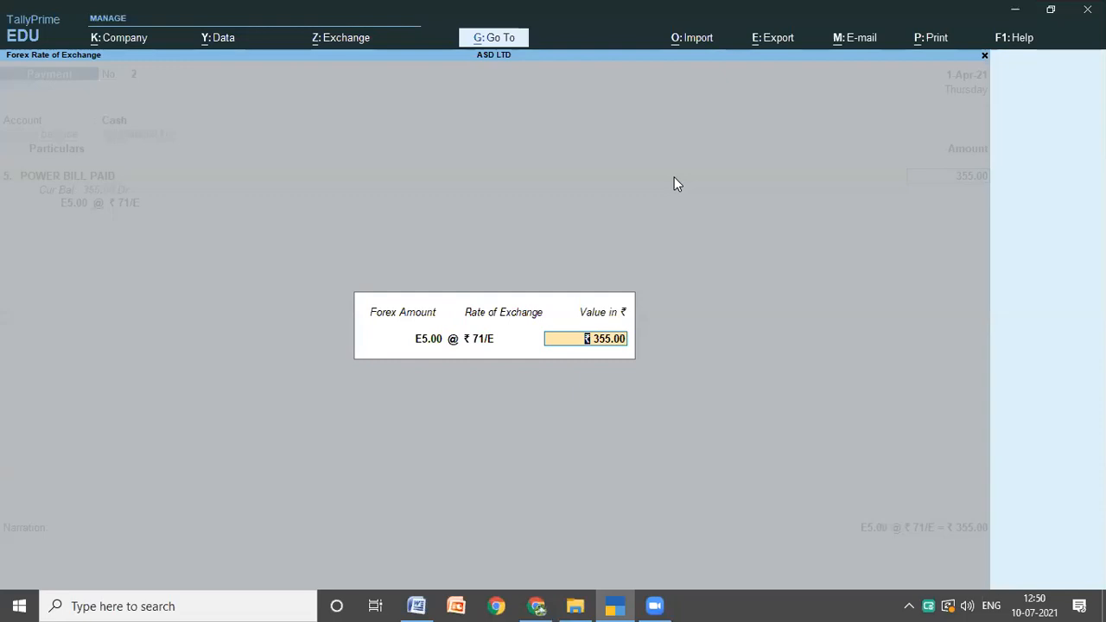
{"action": "key", "text": "Return"}
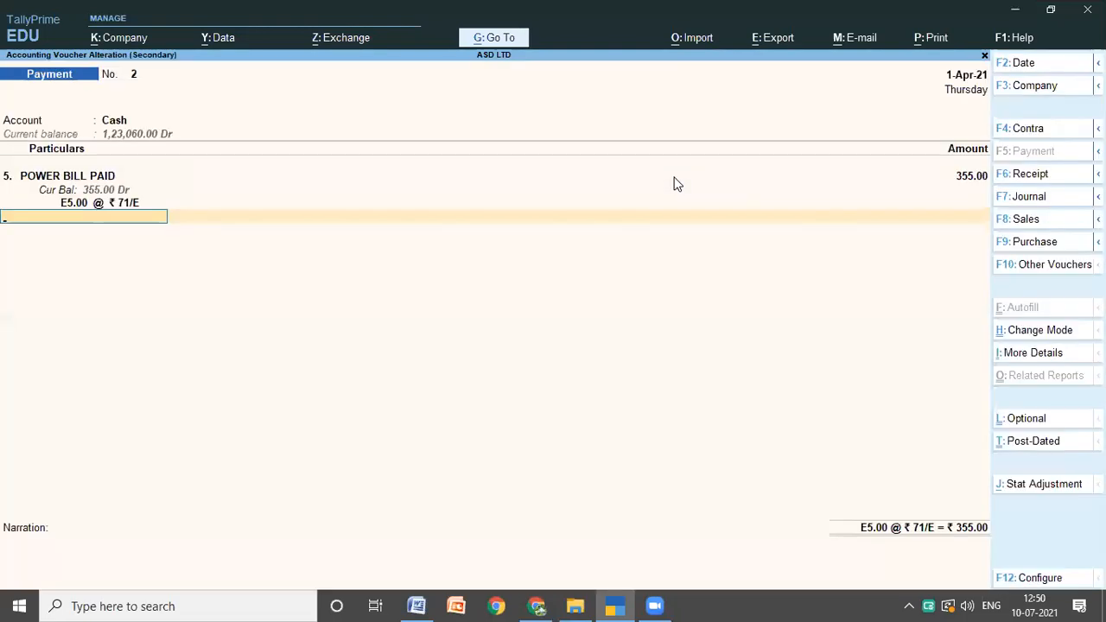
{"action": "key", "text": "Return"}
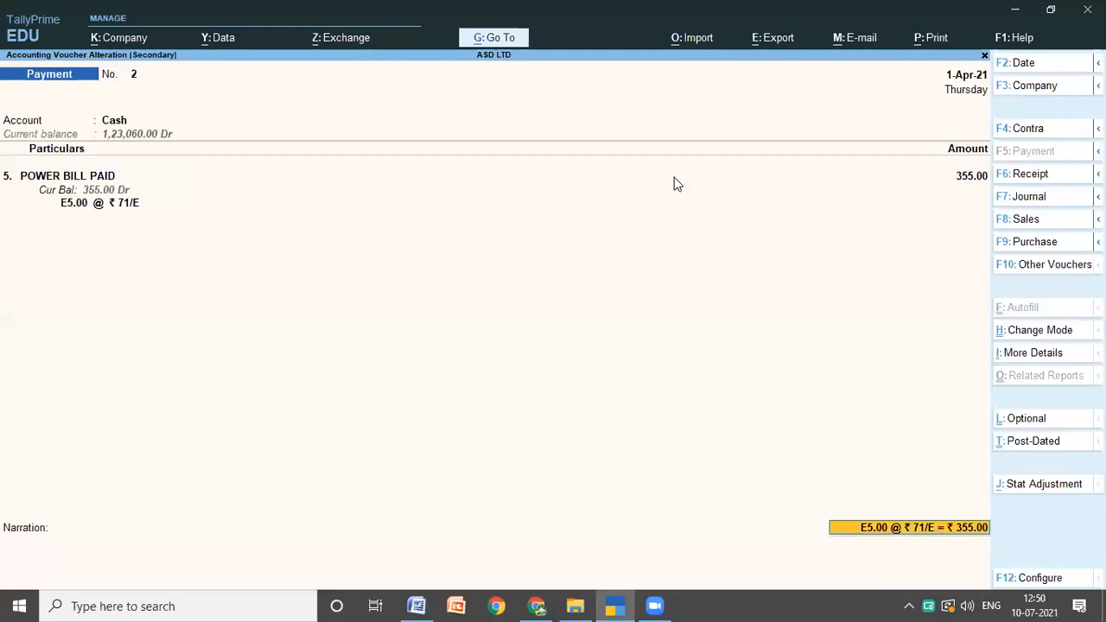
{"action": "key", "text": "Return"}
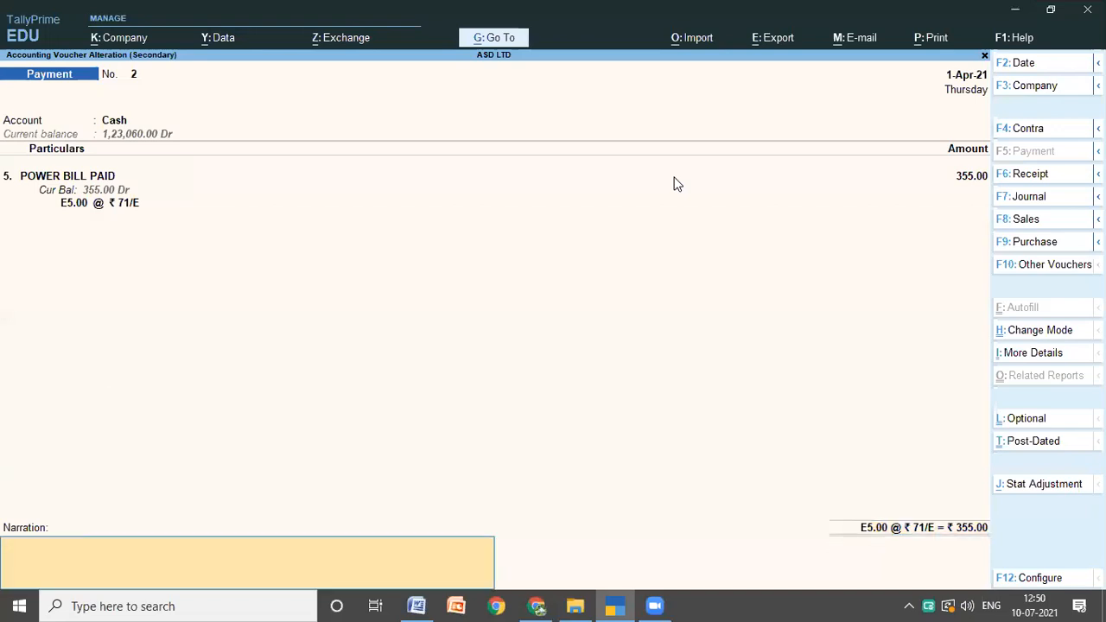
Step: Delete the POWER BILL PAID payment voucher and confirm the deletion
{"action": "key", "text": "ctrl"}
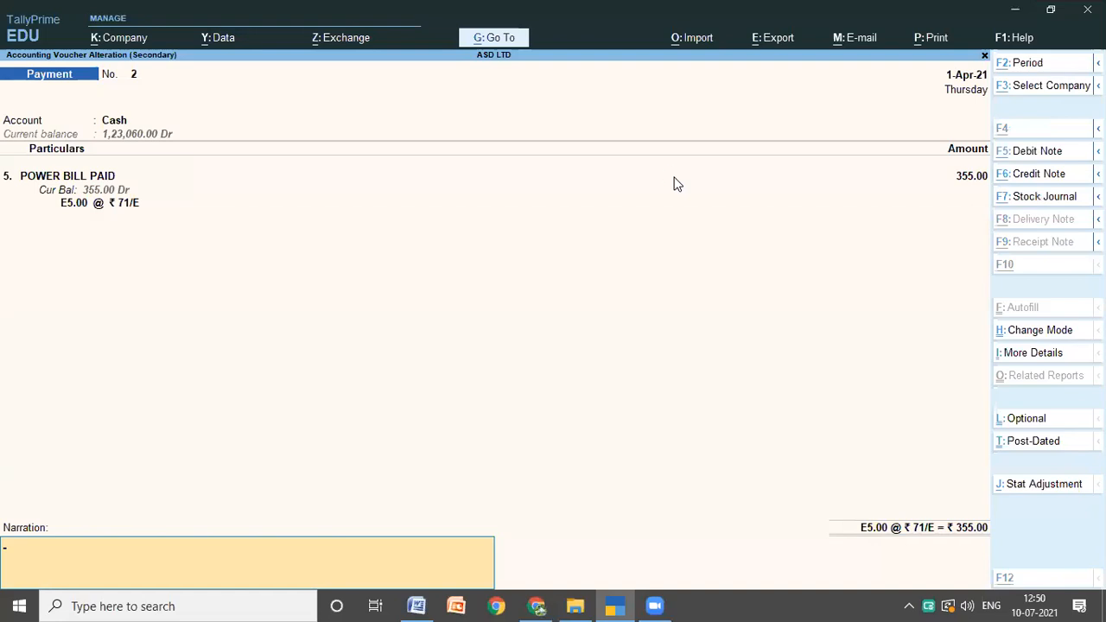
{"action": "key", "text": "alt+d"}
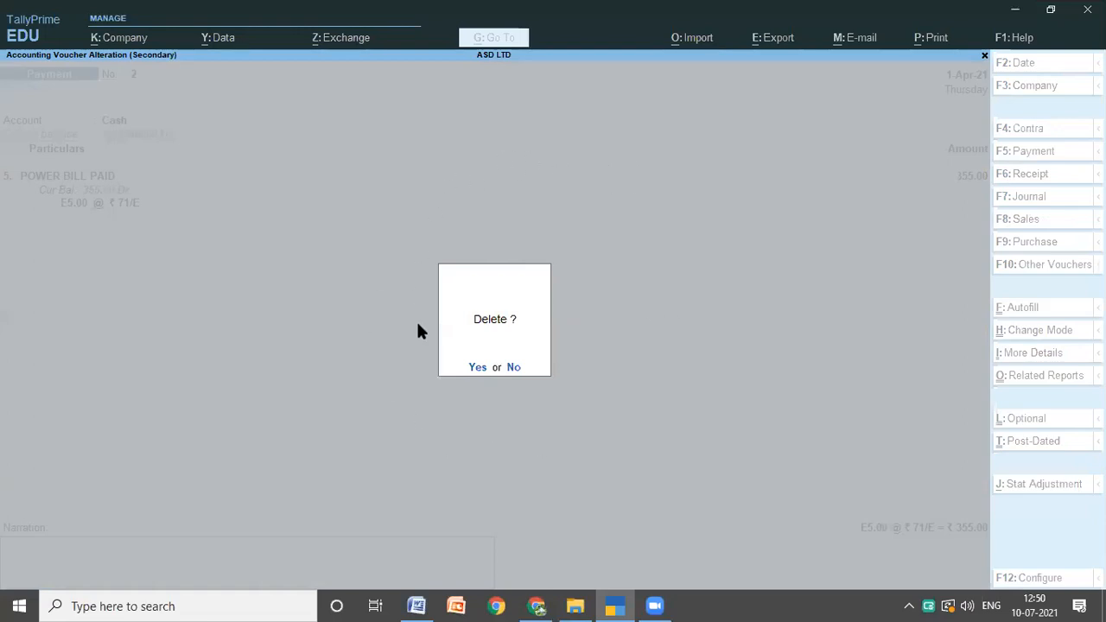
{"action": "left_click", "coordinate": [477, 369]}
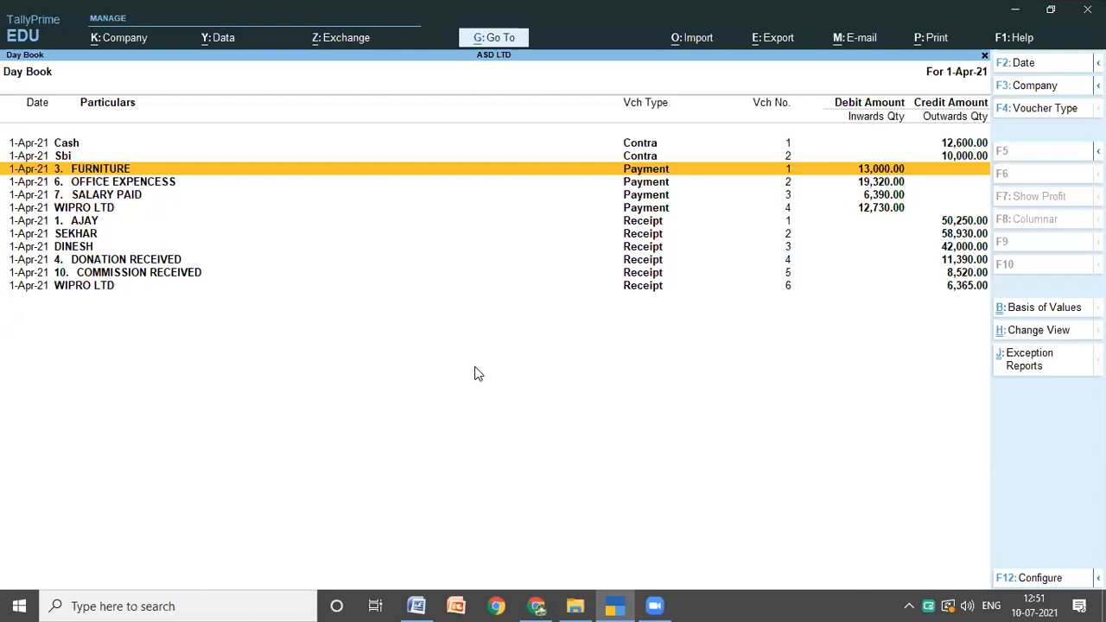
Step: Open the FURNITURE payment voucher from the Day Book and leave it without saving changes
{"action": "key", "text": "Return"}
{"action": "key", "text": "Return"}
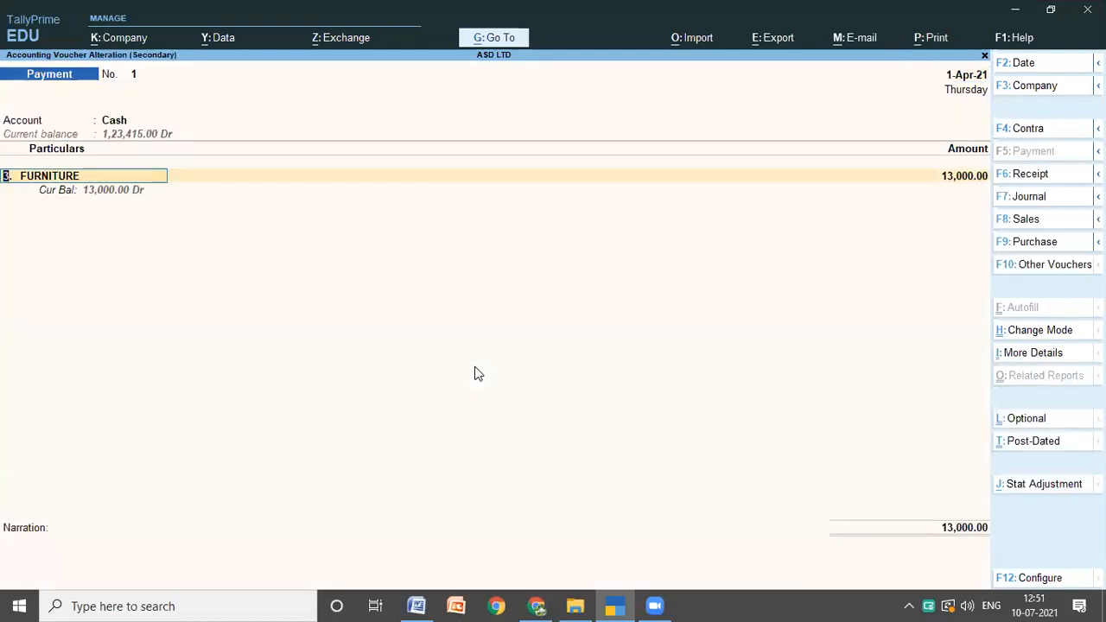
{"action": "key", "text": "Escape"}
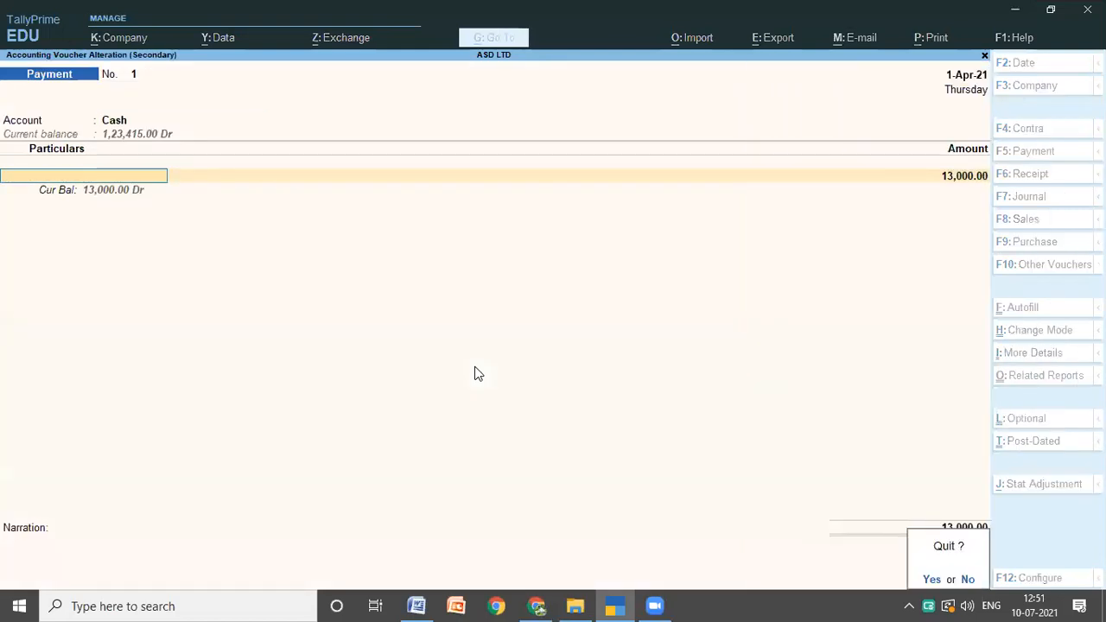
{"action": "key", "text": "y"}
Step: Go through the WIPRO LTD receipt voucher's account and forex details, quit without saving and leave the Day Book
{"action": "key", "text": "Down"}
{"action": "key", "text": "Down"}
{"action": "key", "text": "Down"}
{"action": "key", "text": "Down"}
{"action": "key", "text": "Down"}
{"action": "key", "text": "Down"}
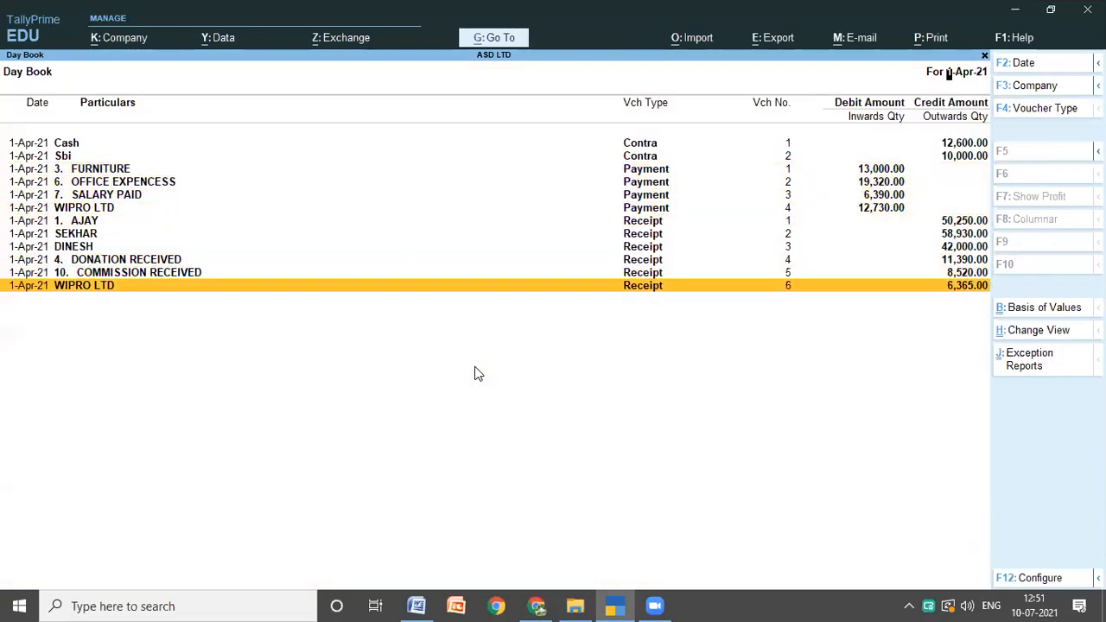
{"action": "key", "text": "Return"}
{"action": "key", "text": "Return"}
{"action": "key", "text": "Return"}
{"action": "key", "text": "Return"}
{"action": "key", "text": "Return"}
{"action": "key", "text": "Return"}
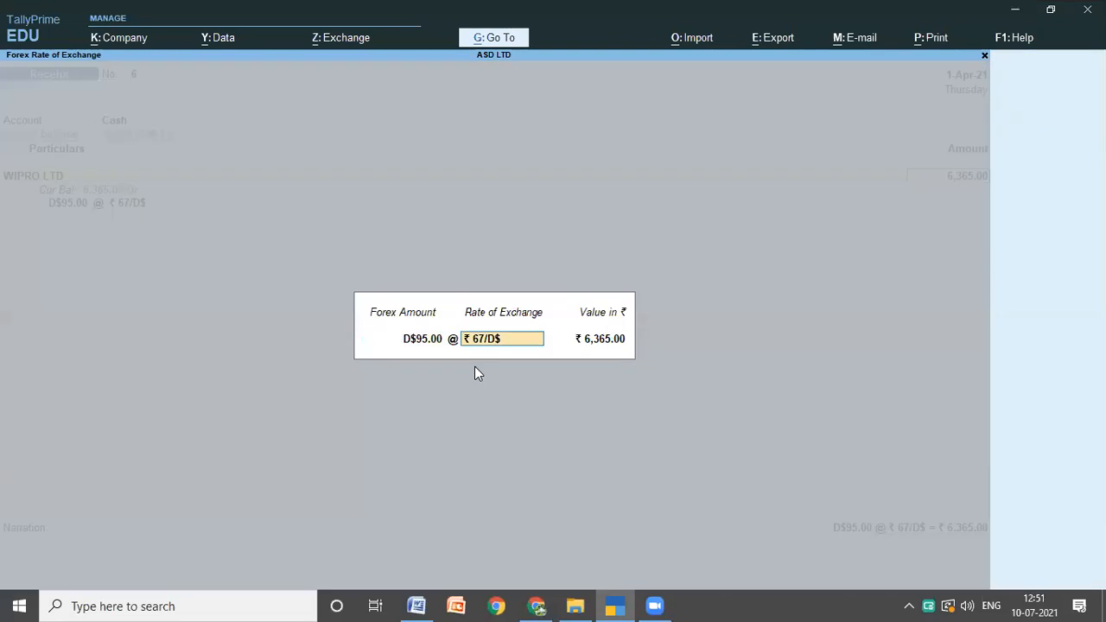
{"action": "key", "text": "Return"}
{"action": "key", "text": "Return"}
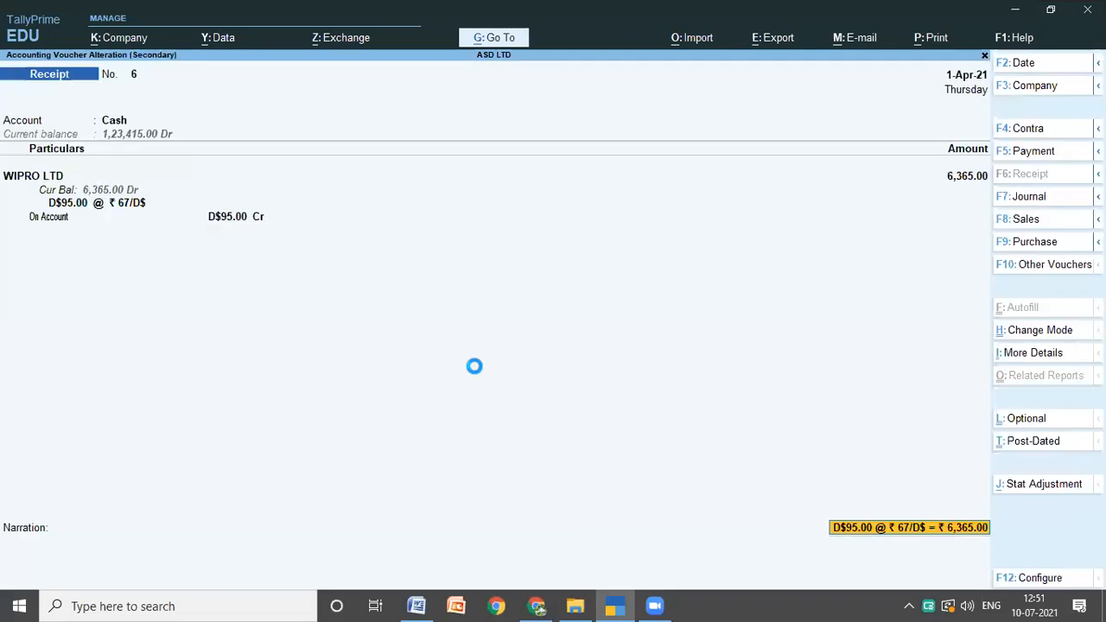
{"action": "key", "text": "Escape"}
{"action": "key", "text": "y"}
{"action": "key", "text": "Escape"}
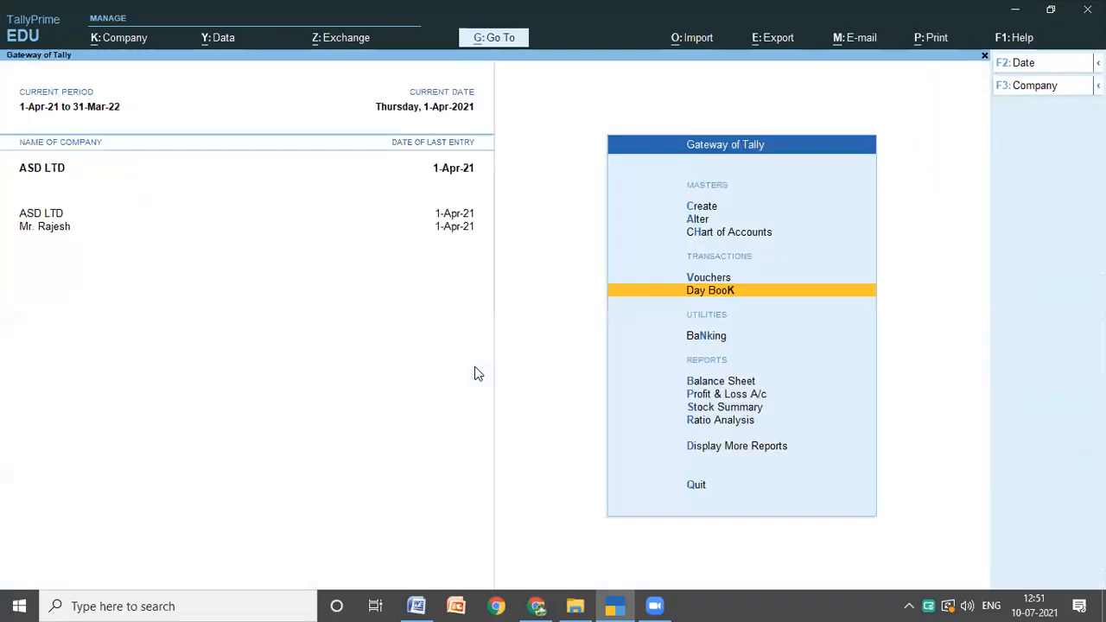
Step: Start a new receipt voucher with Cash as the account and POWER BILL PAID as the particulars ledger
{"action": "key", "text": "Up"}
{"action": "key", "text": "Return"}
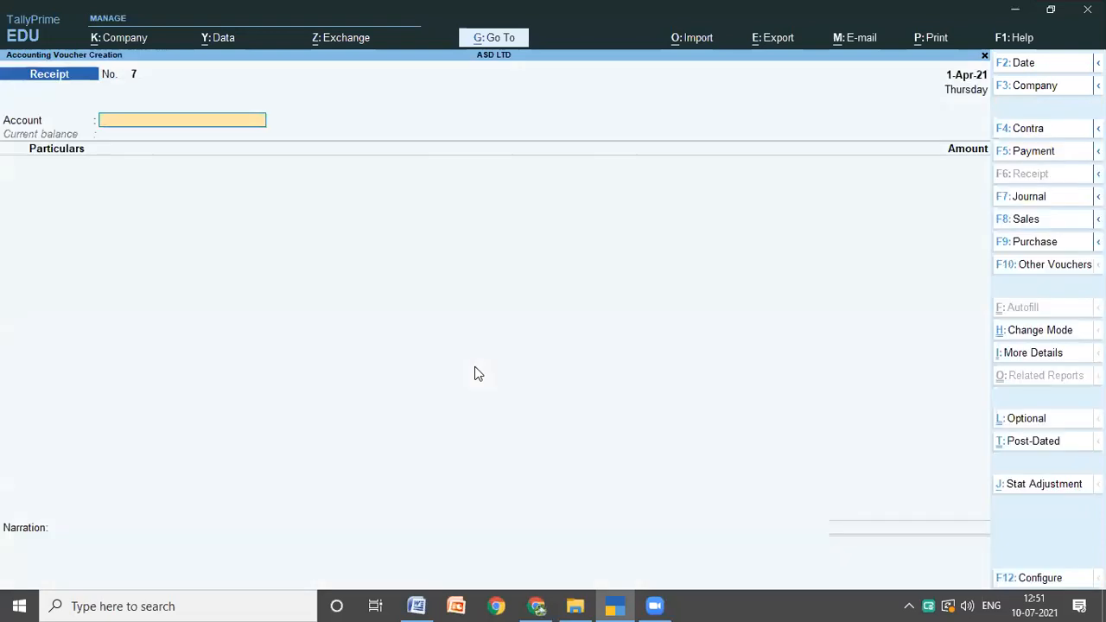
{"action": "type", "text": "c"}
{"action": "key", "text": "Return"}
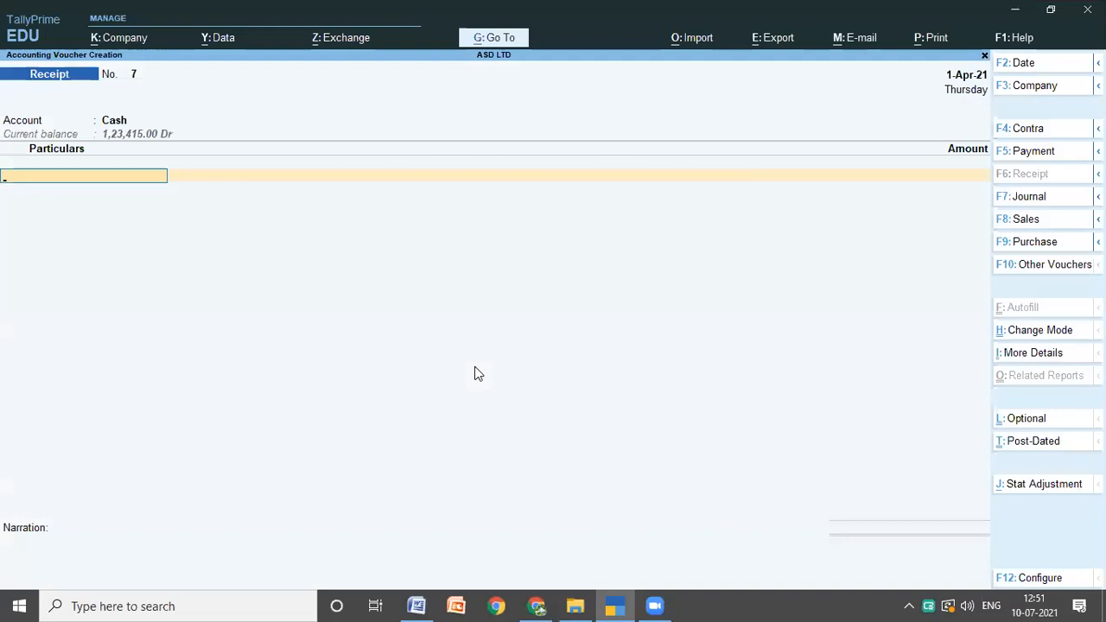
{"action": "type", "text": "p"}
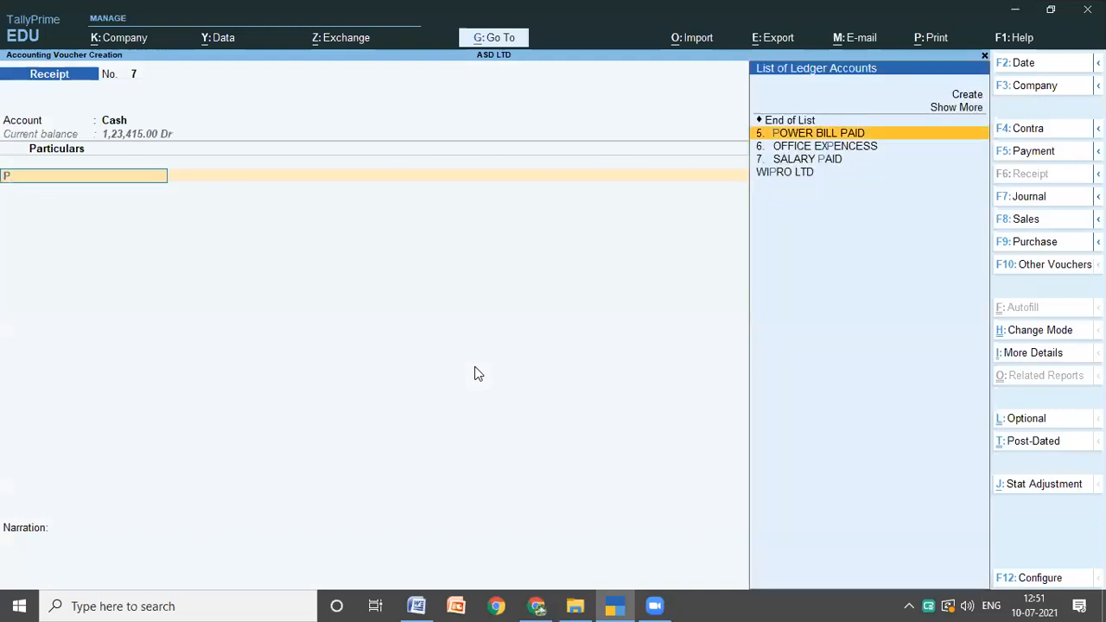
{"action": "key", "text": "Return"}
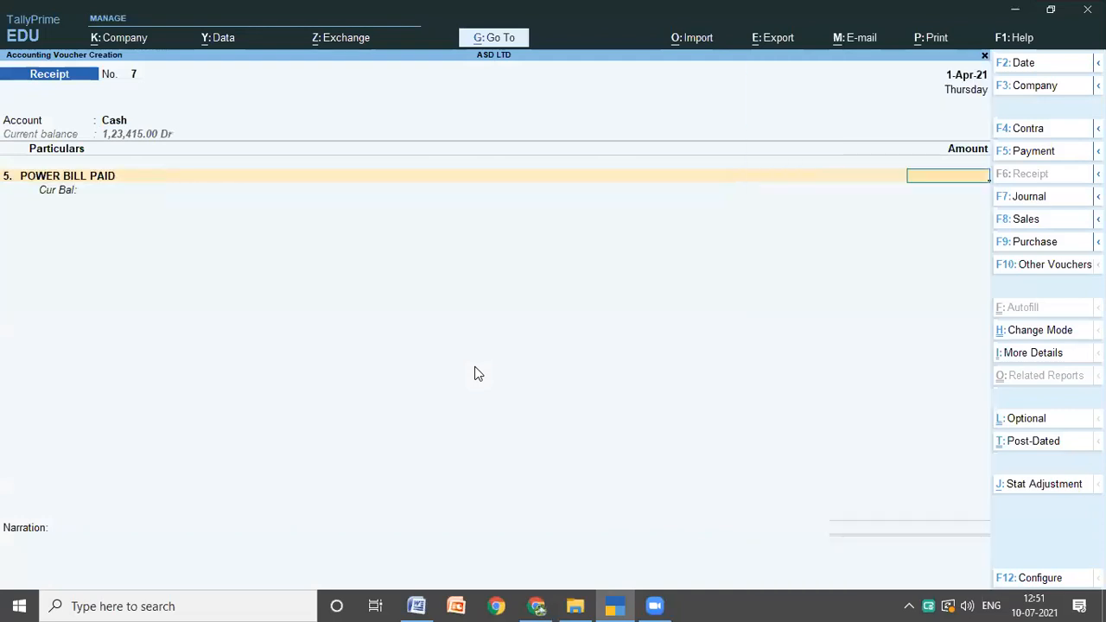
Step: Enter a forex amount of E5 at the ₹ 71/E exchange rate for POWER BILL PAID and save the receipt voucher
{"action": "type", "text": "5E"}
{"action": "key", "text": "Return"}
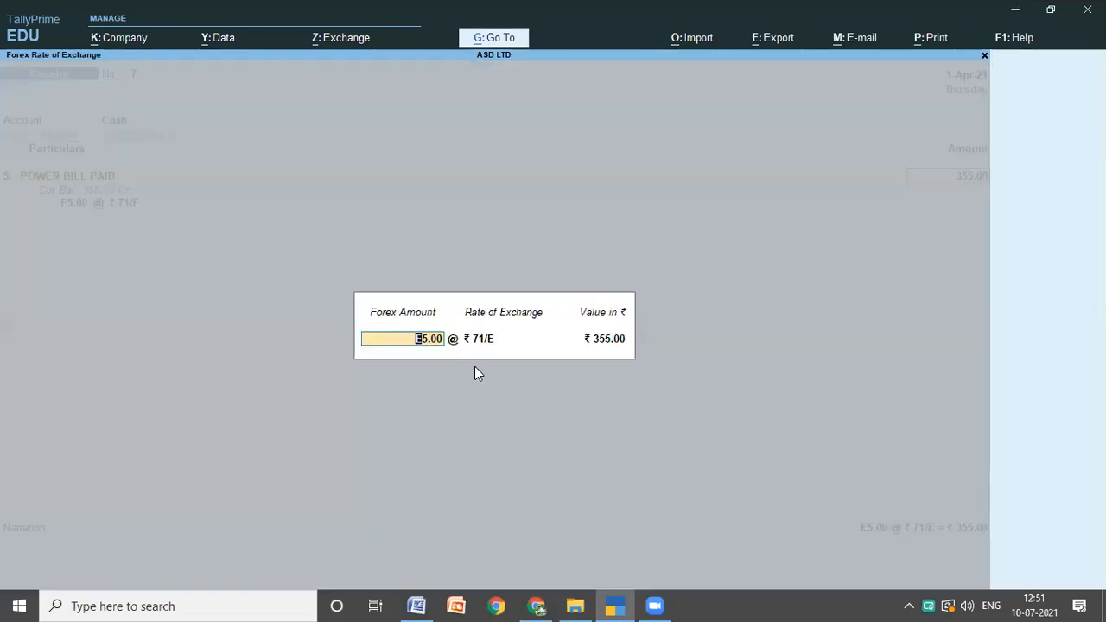
{"action": "key", "text": "Return"}
{"action": "key", "text": "Return"}
{"action": "key", "text": "Return"}
{"action": "key", "text": "Return"}
{"action": "key", "text": "Return"}
{"action": "key", "text": "Return"}
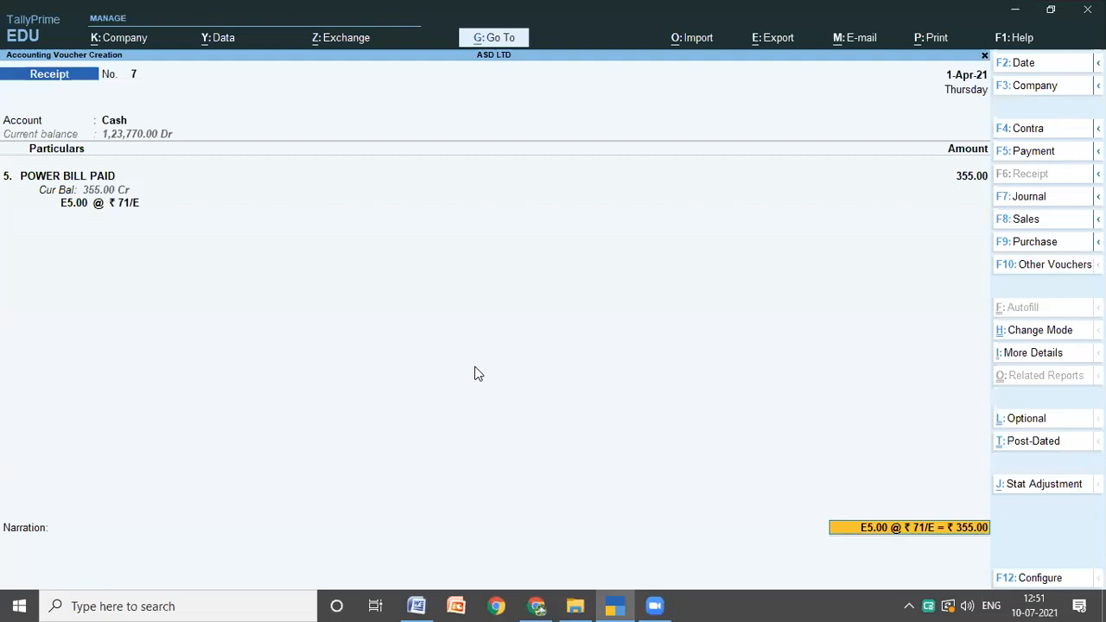
{"action": "key", "text": "Return"}
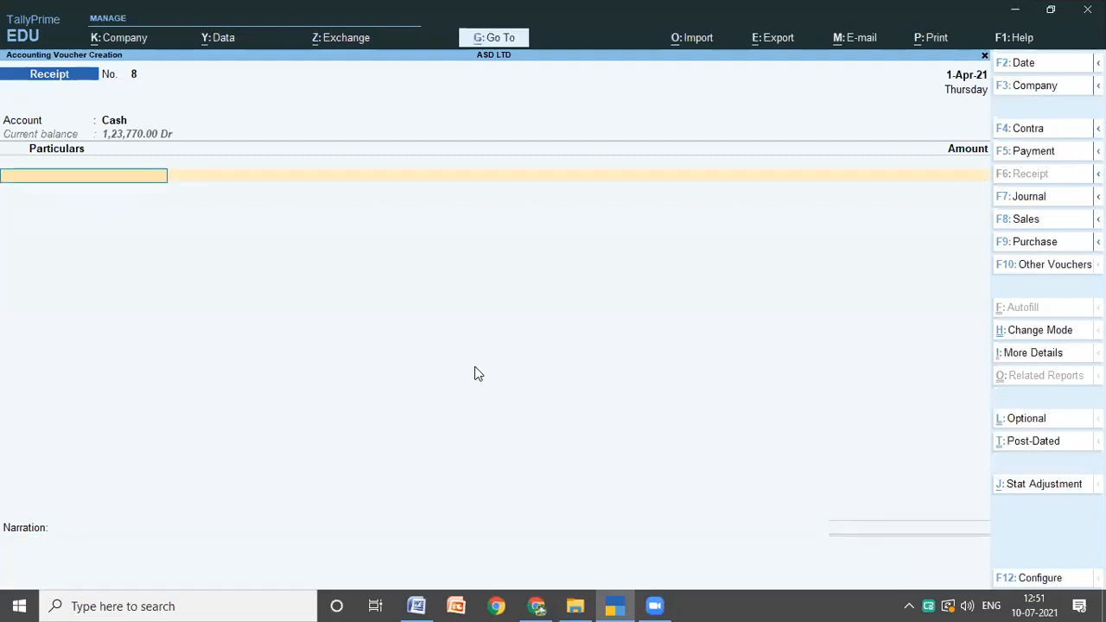
Step: Quit voucher creation and view ASD LTD's Balance Sheet before returning to the Gateway of Tally
{"action": "key", "text": "Escape"}
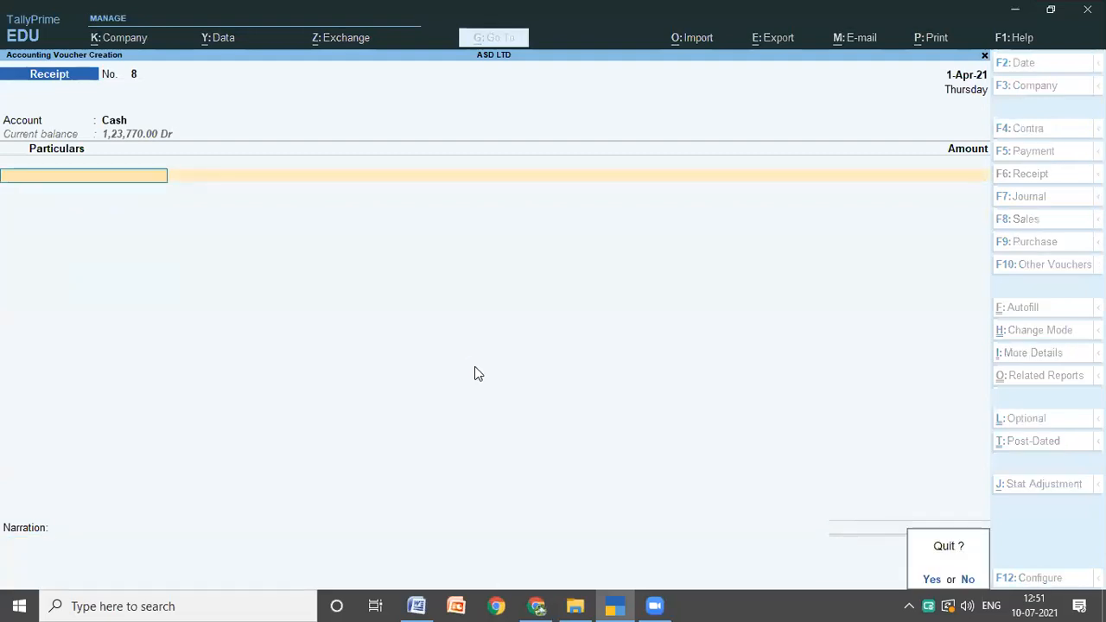
{"action": "key", "text": "Return"}
{"action": "key", "text": "Down"}
{"action": "key", "text": "Down"}
{"action": "key", "text": "Down"}
{"action": "key", "text": "Down"}
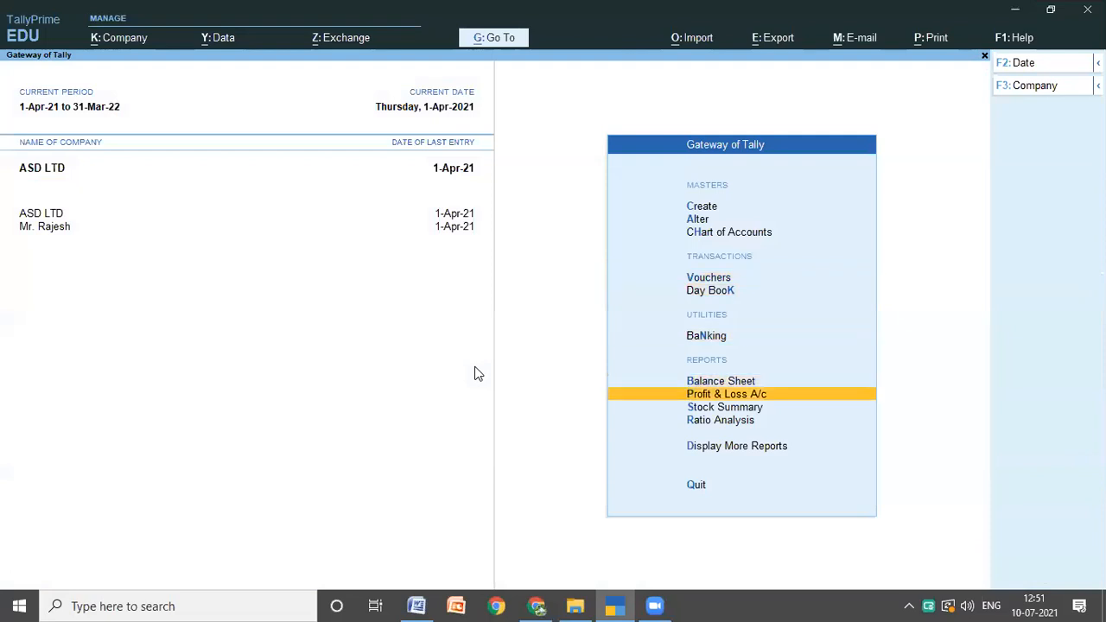
{"action": "key", "text": "Up"}
{"action": "key", "text": "Return"}
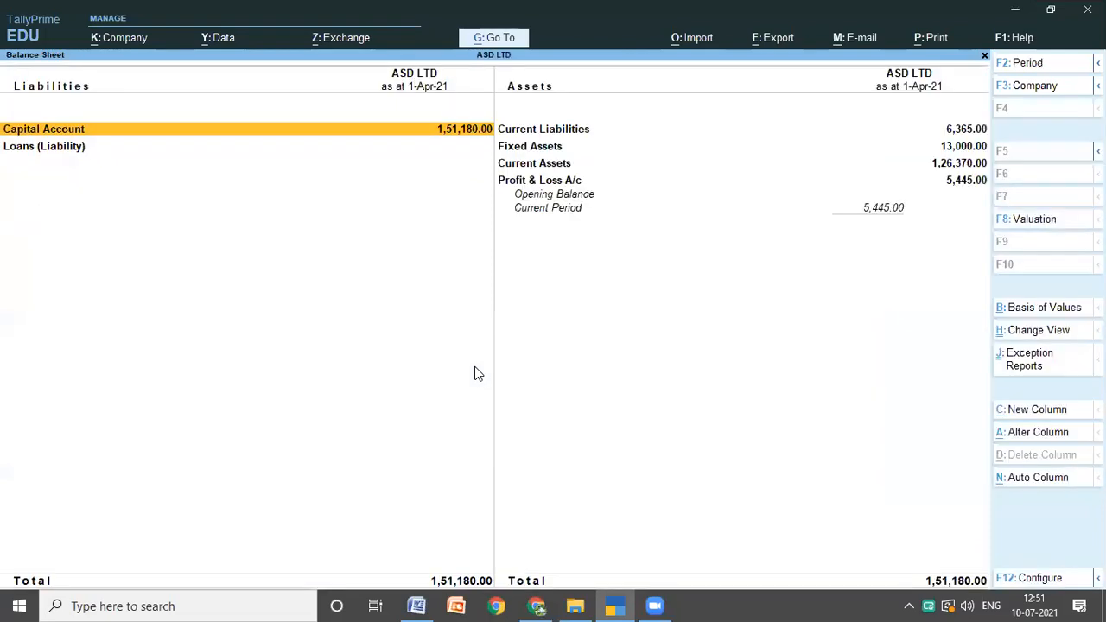
{"action": "key", "text": "Escape"}
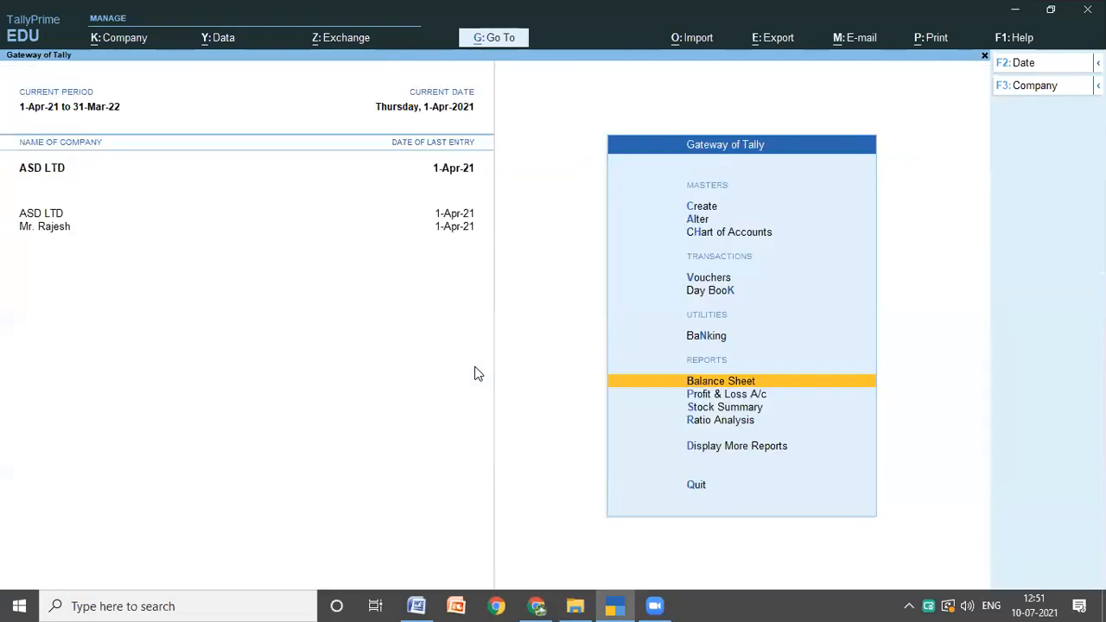